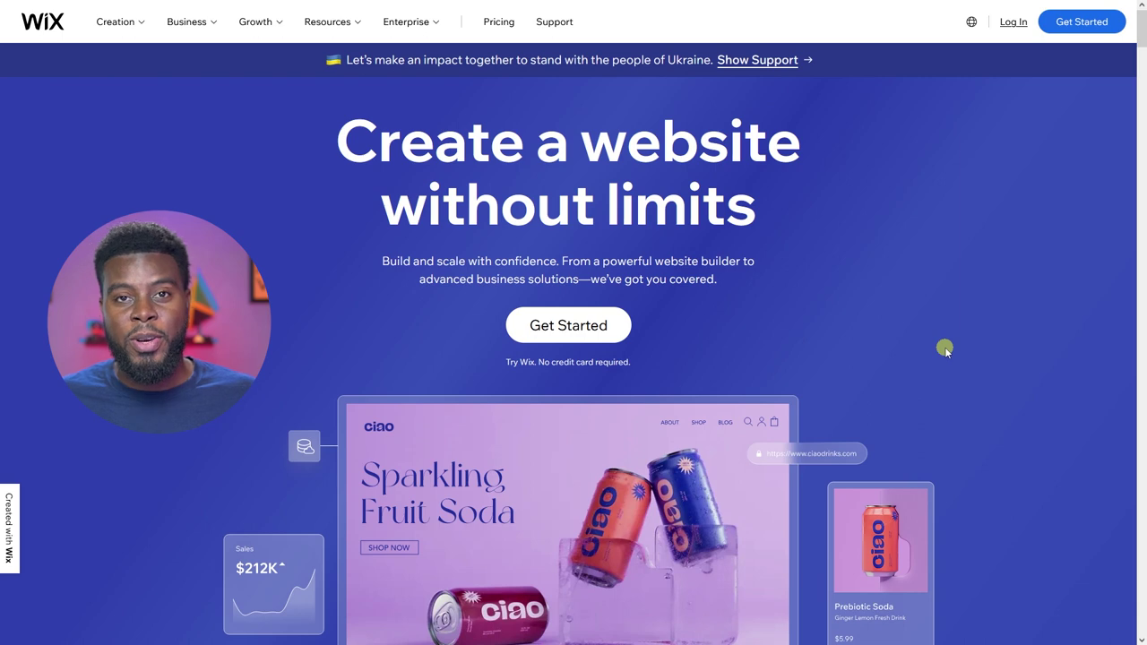
Sign up for a new Wix account with an e-mail address and the account password, entering each twice
click(593, 326)
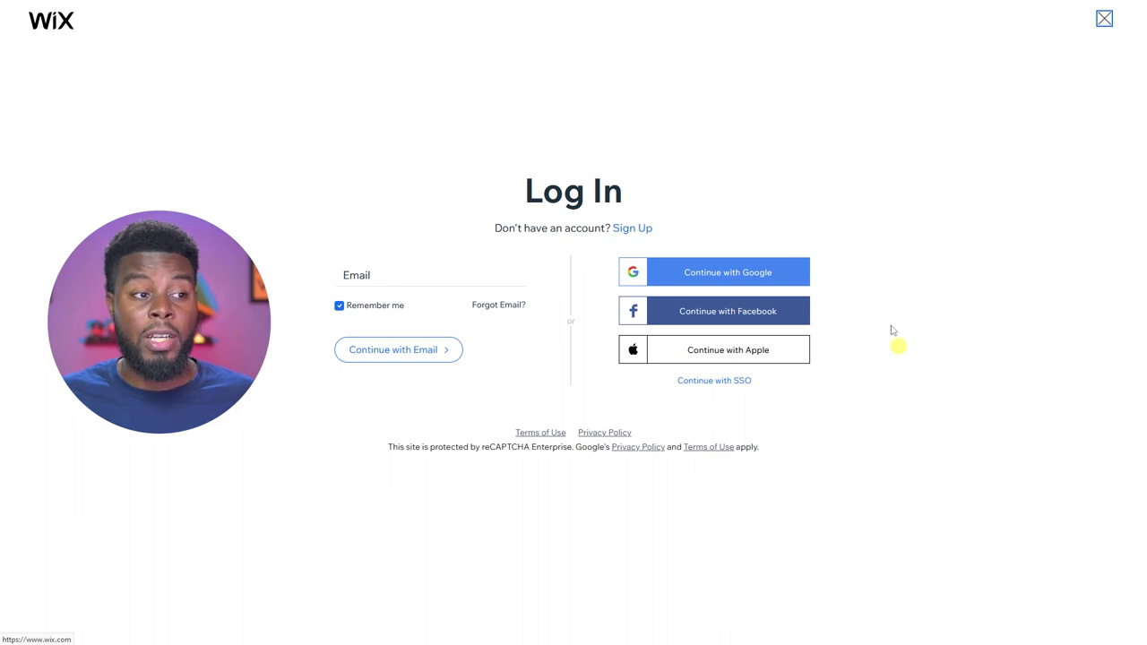
click(642, 230)
click(494, 231)
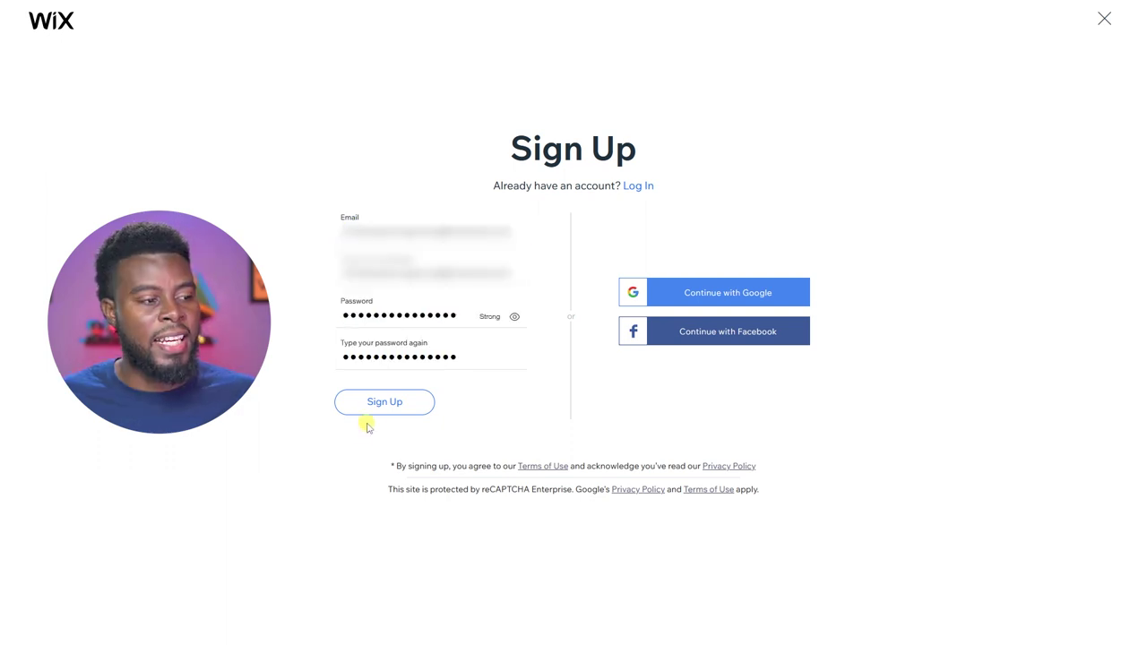
click(380, 410)
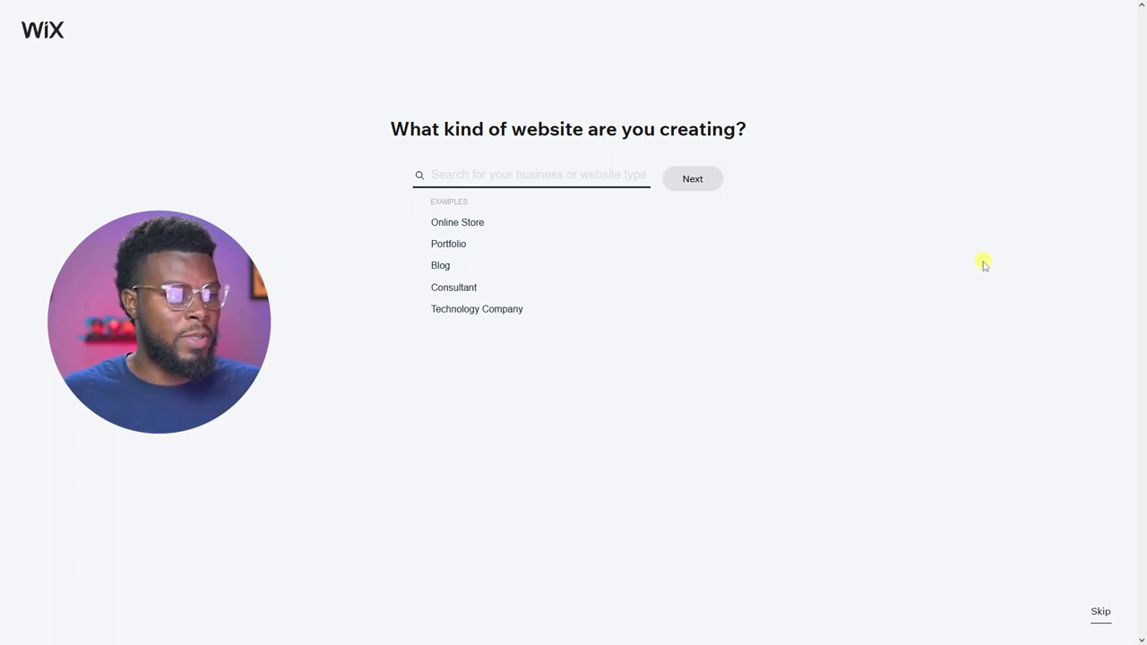
Choose Portfolio as the kind of website and name the site LSPV
click(448, 244)
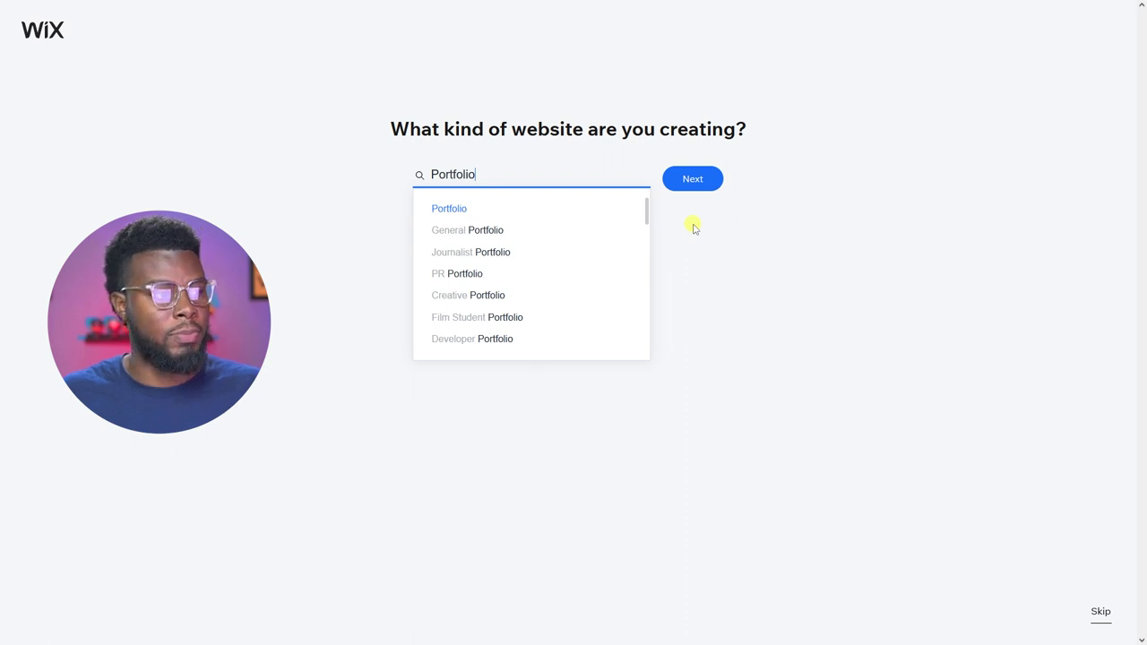
click(707, 182)
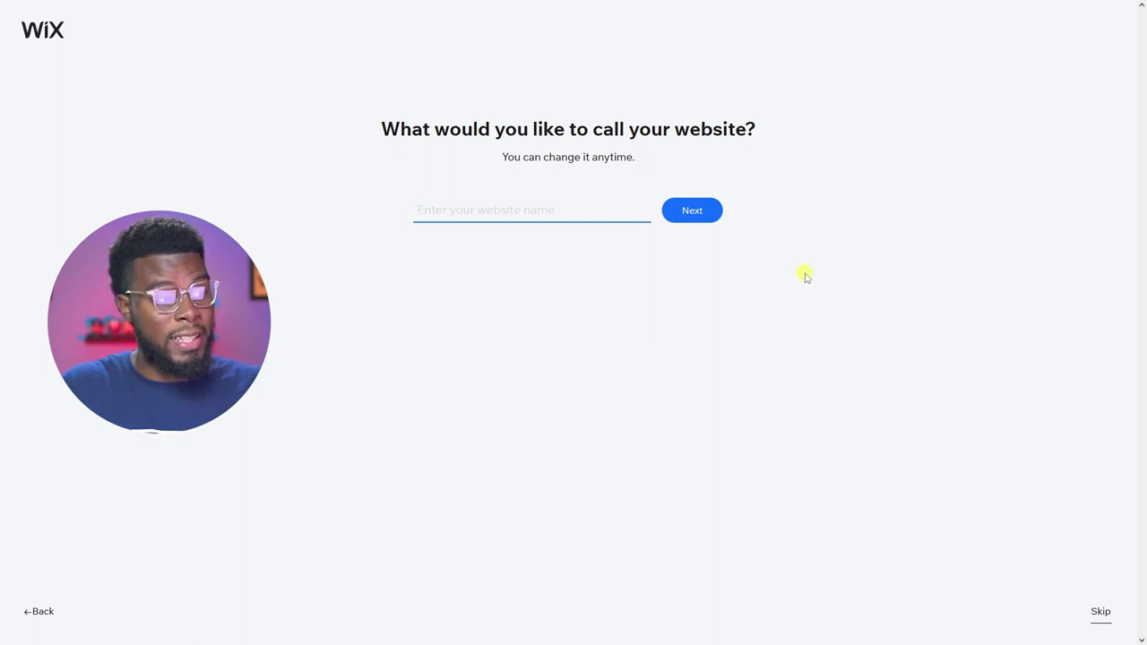
text(LSPV)
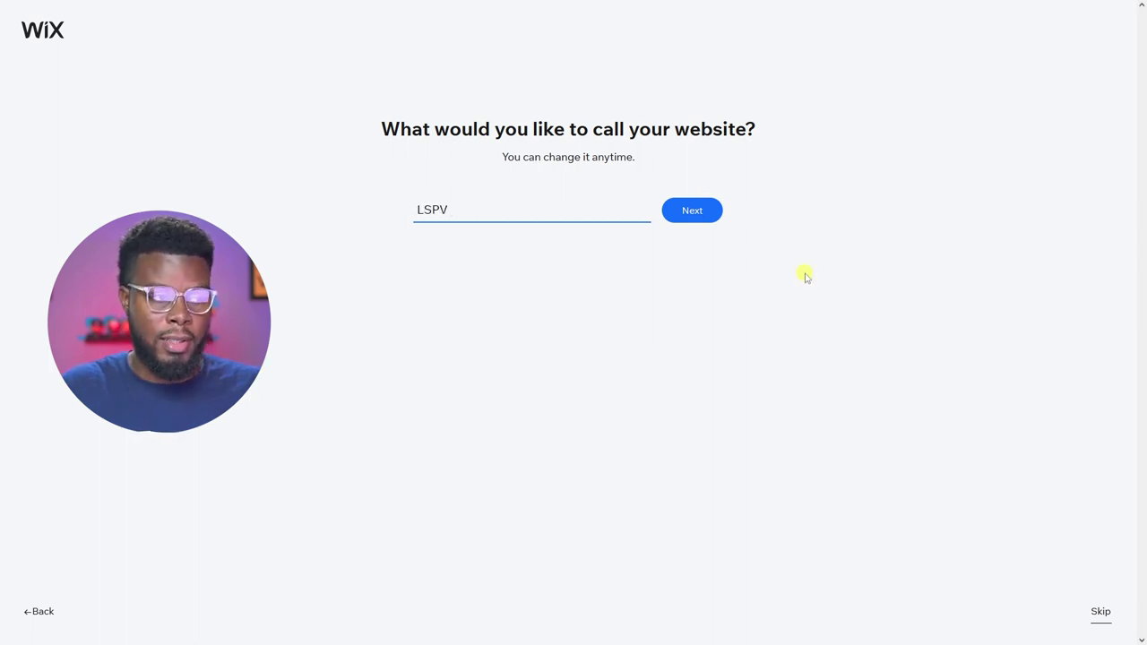
click(706, 220)
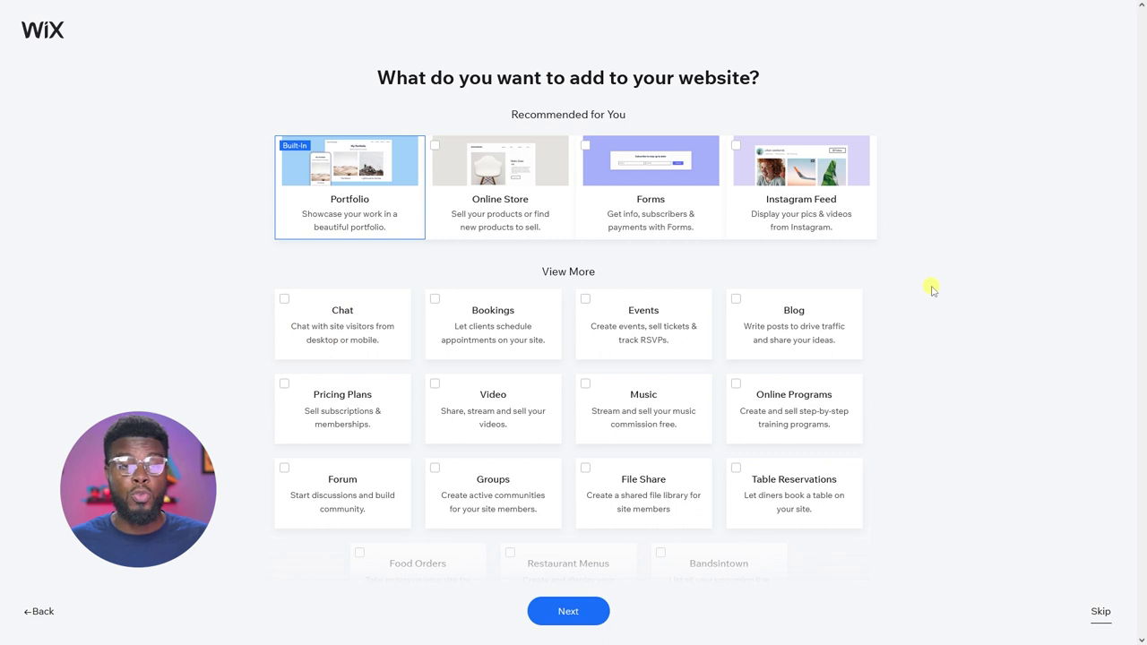
Continue with only the built-in Portfolio feature and begin with a template, browsing the portfolio website templates
click(591, 618)
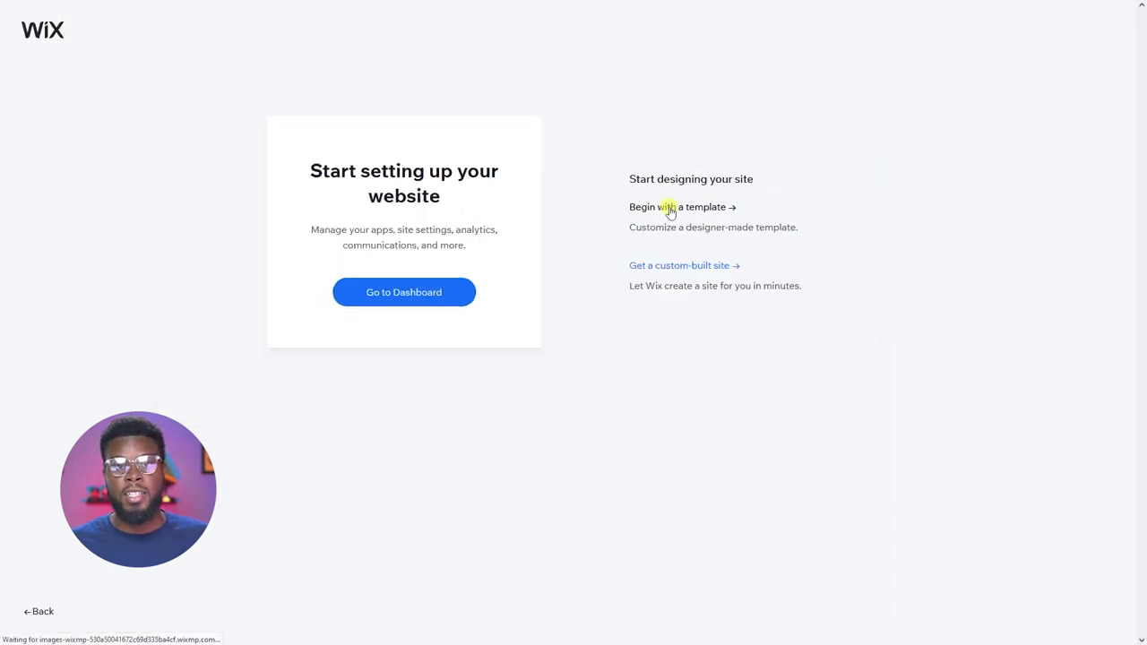
click(760, 215)
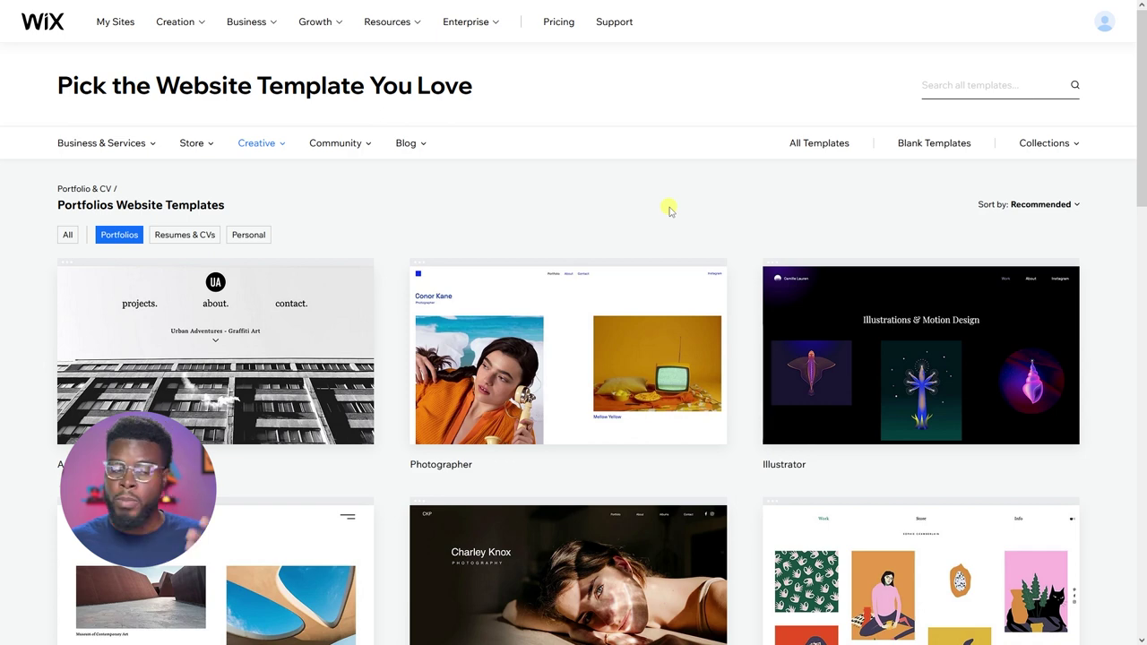
scroll(1077, 243, down, 5)
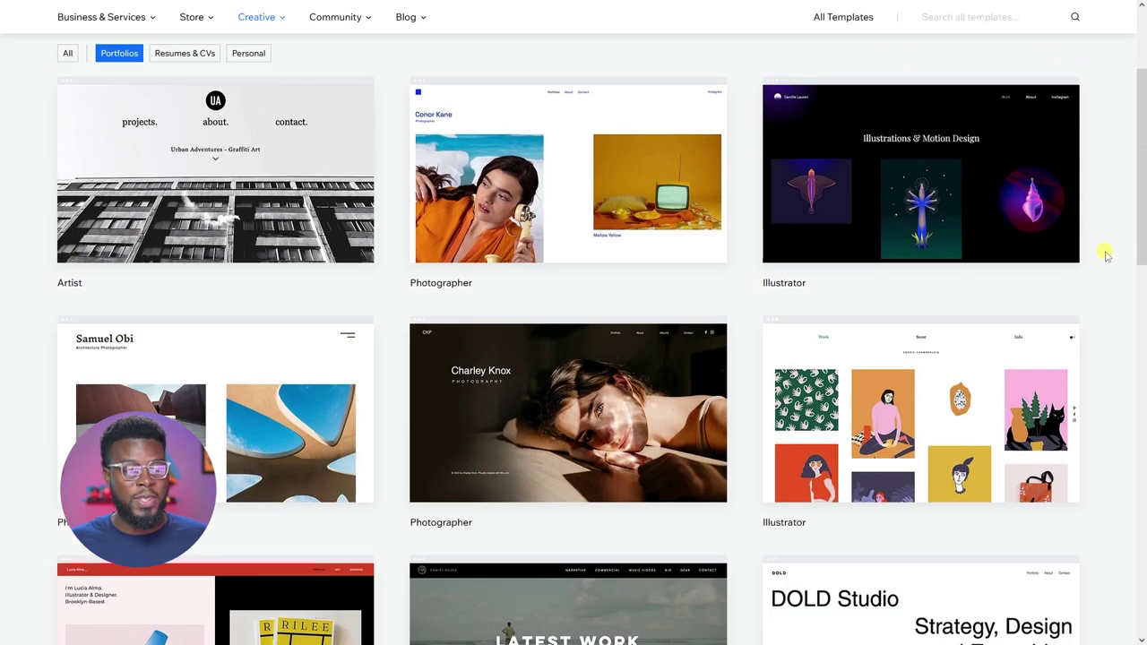
scroll(1106, 254, down, 1)
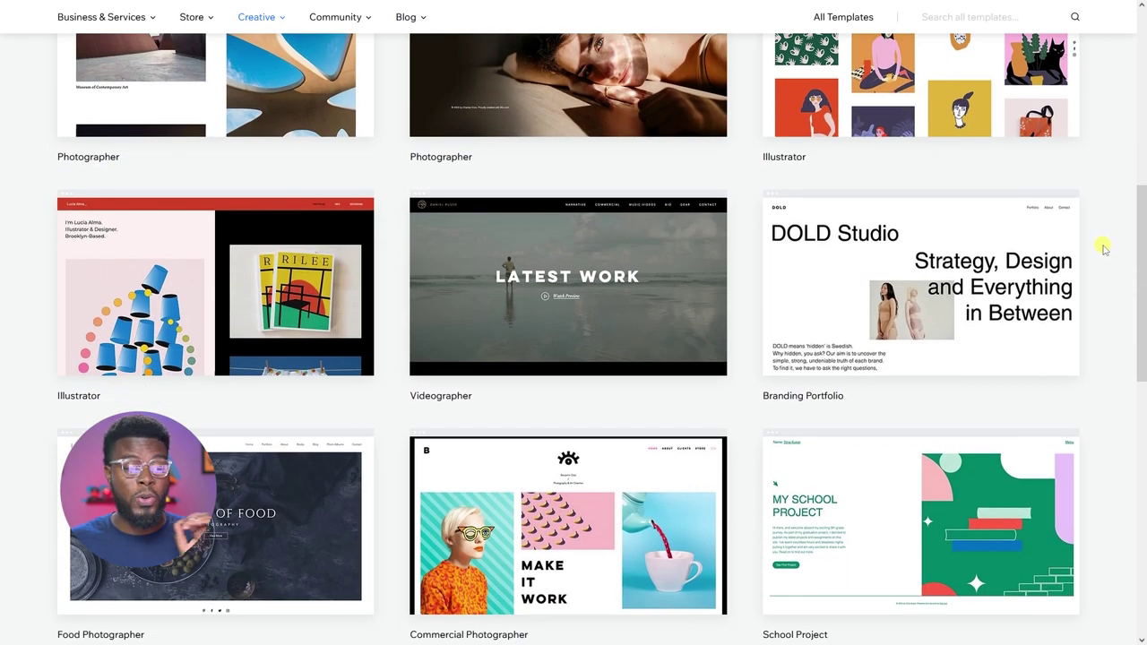
scroll(1105, 251, up, 1)
scroll(1106, 260, up, 8)
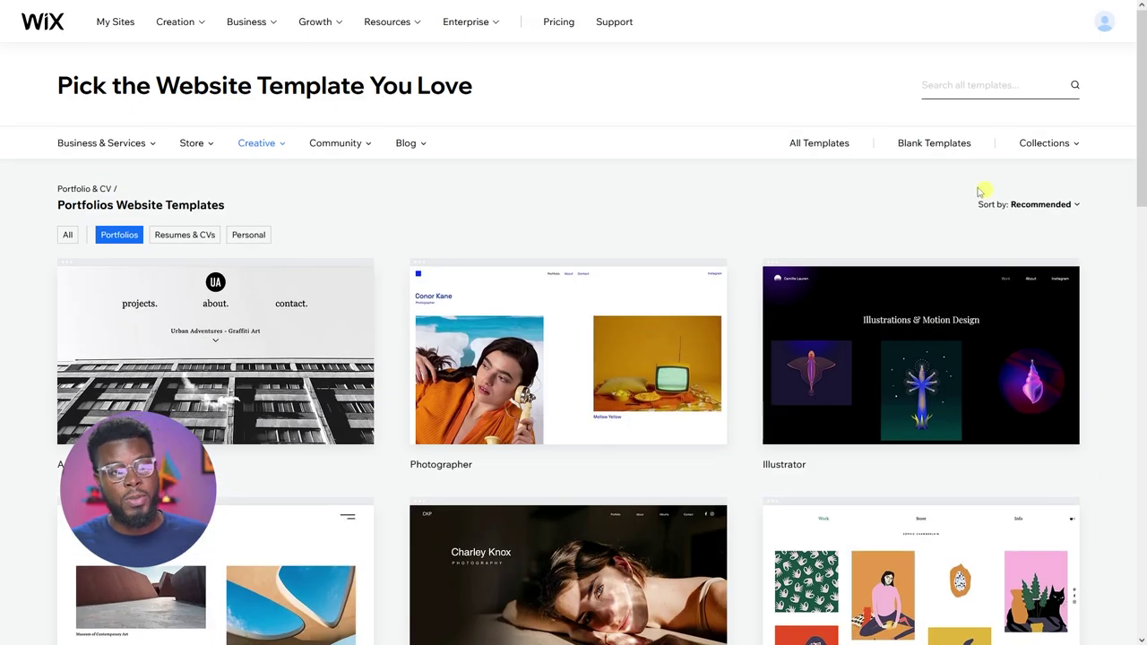
Open the Start from Scratch blank template for editing and postpone the editor's quick tour
click(953, 146)
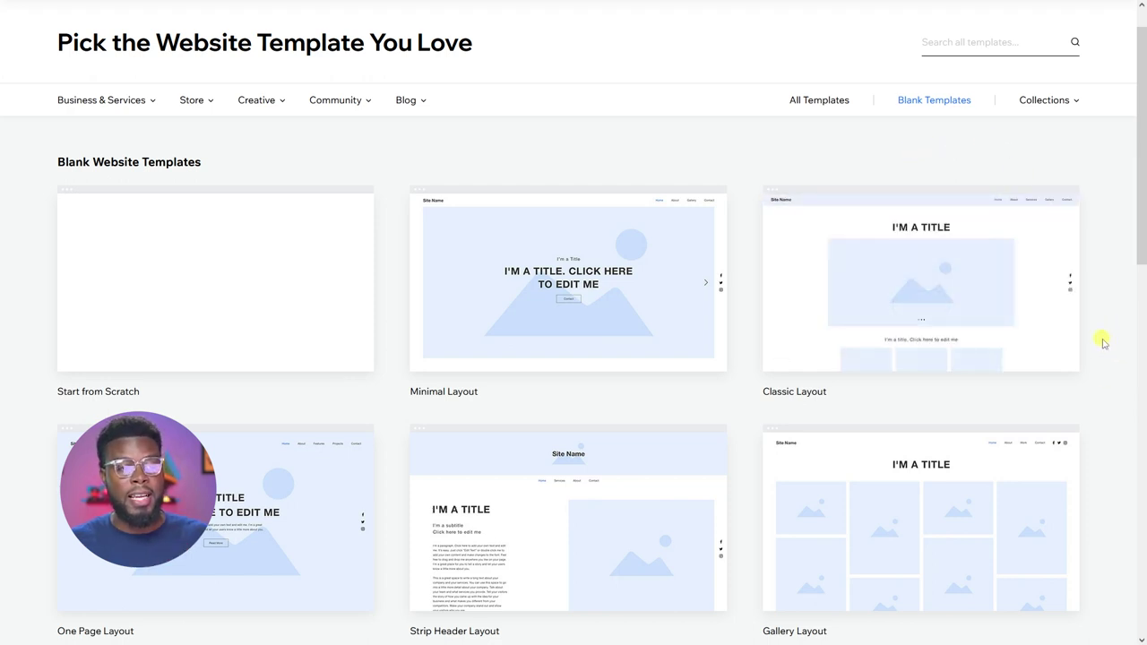
mouse_move(938, 328)
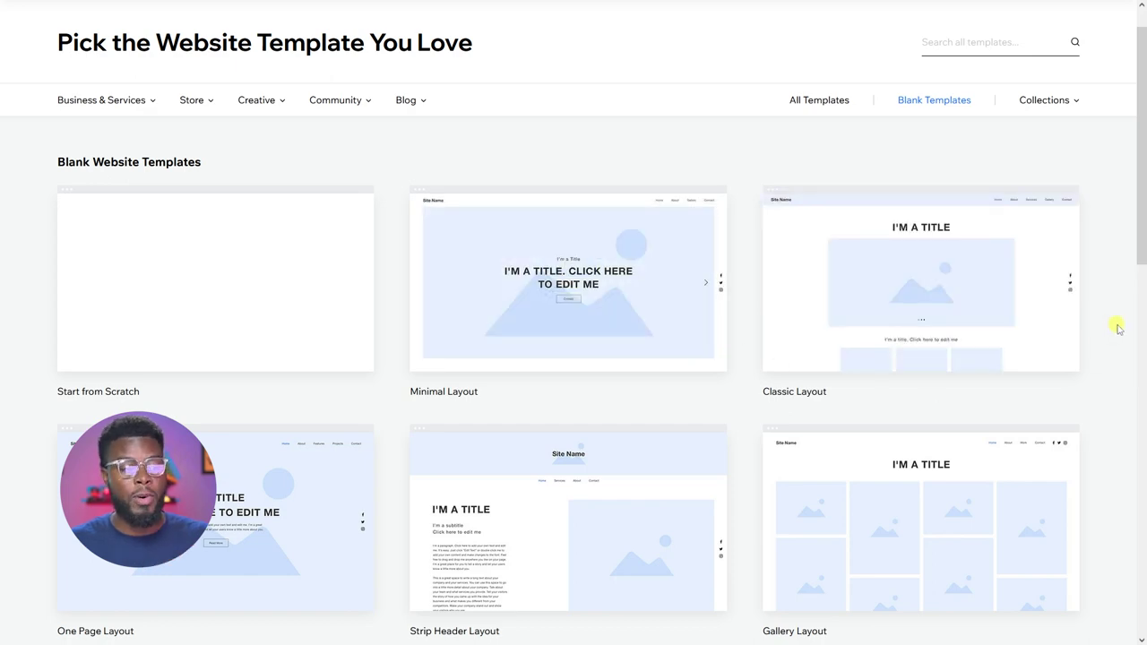
scroll(1118, 329, down, 5)
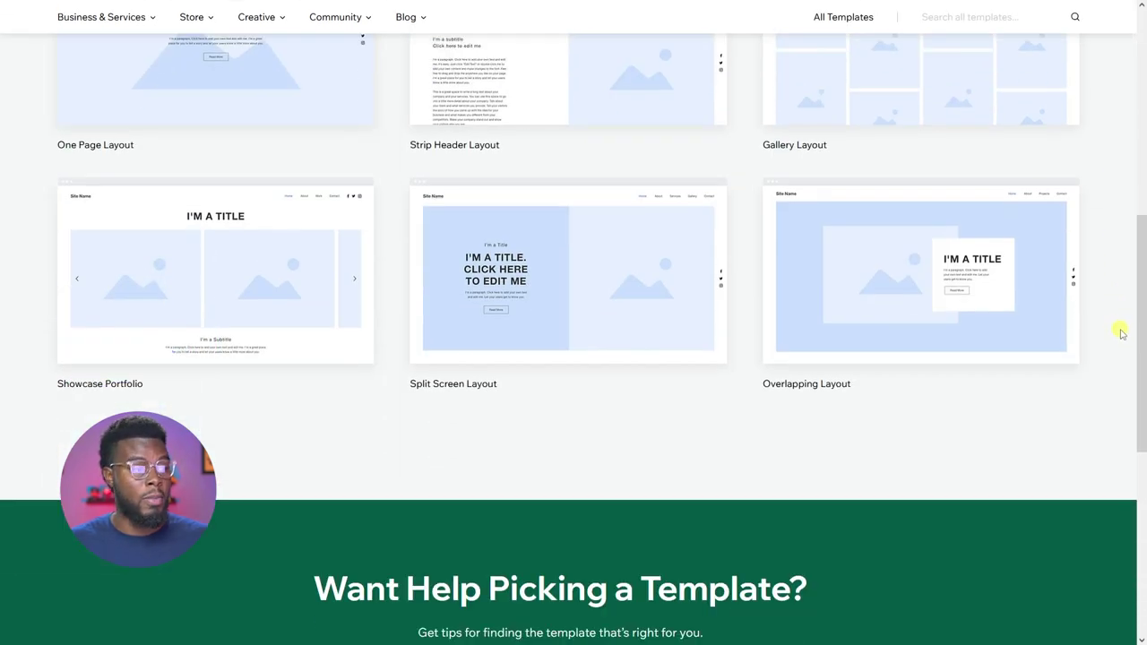
scroll(1120, 332, up, 3)
scroll(1122, 333, up, 2)
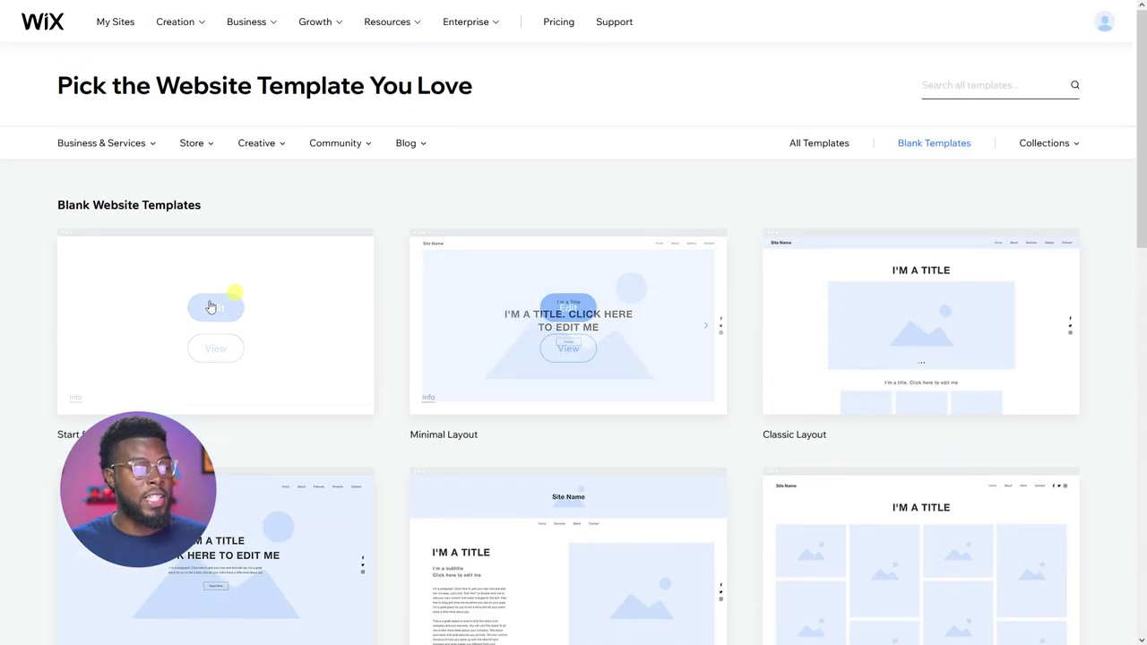
mouse_move(256, 313)
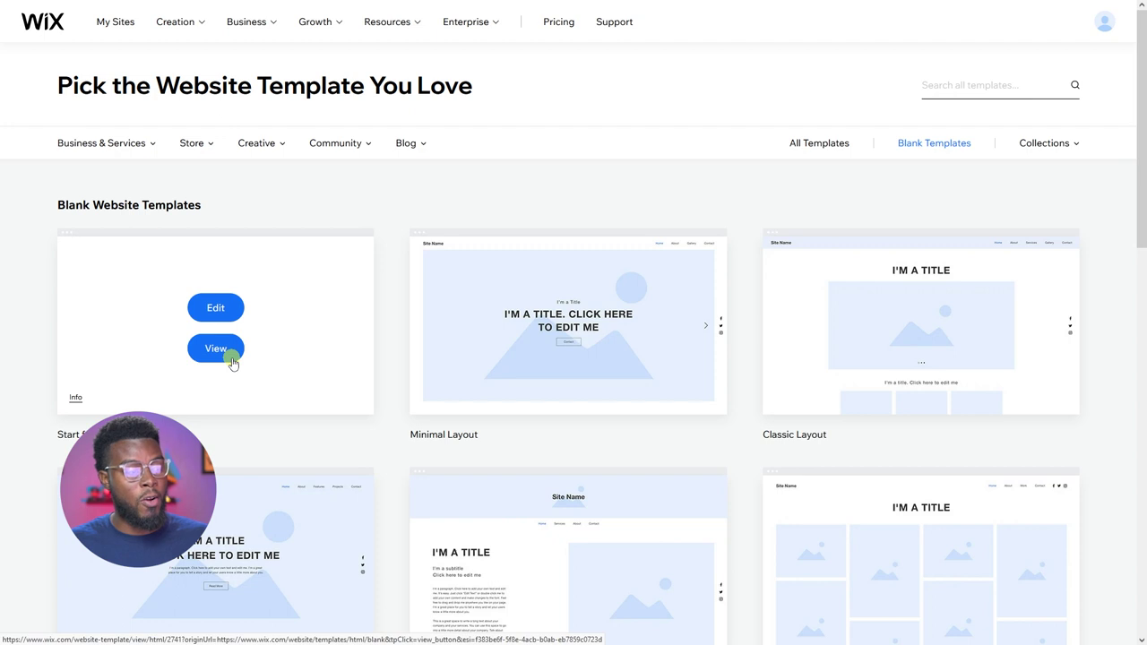
click(216, 308)
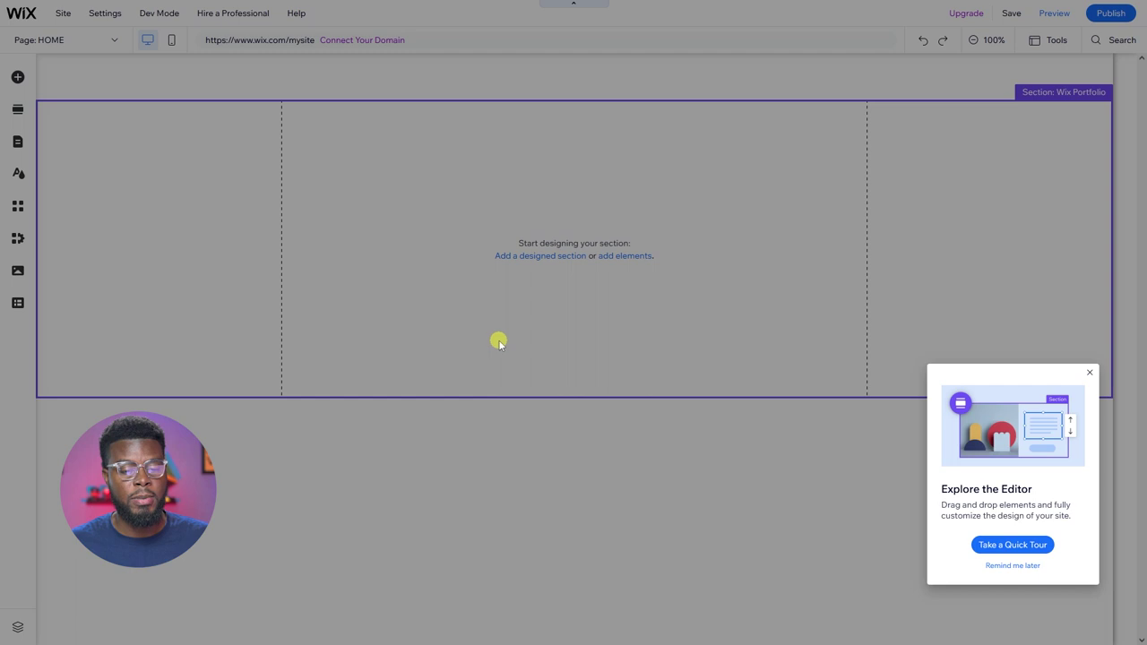
click(1024, 569)
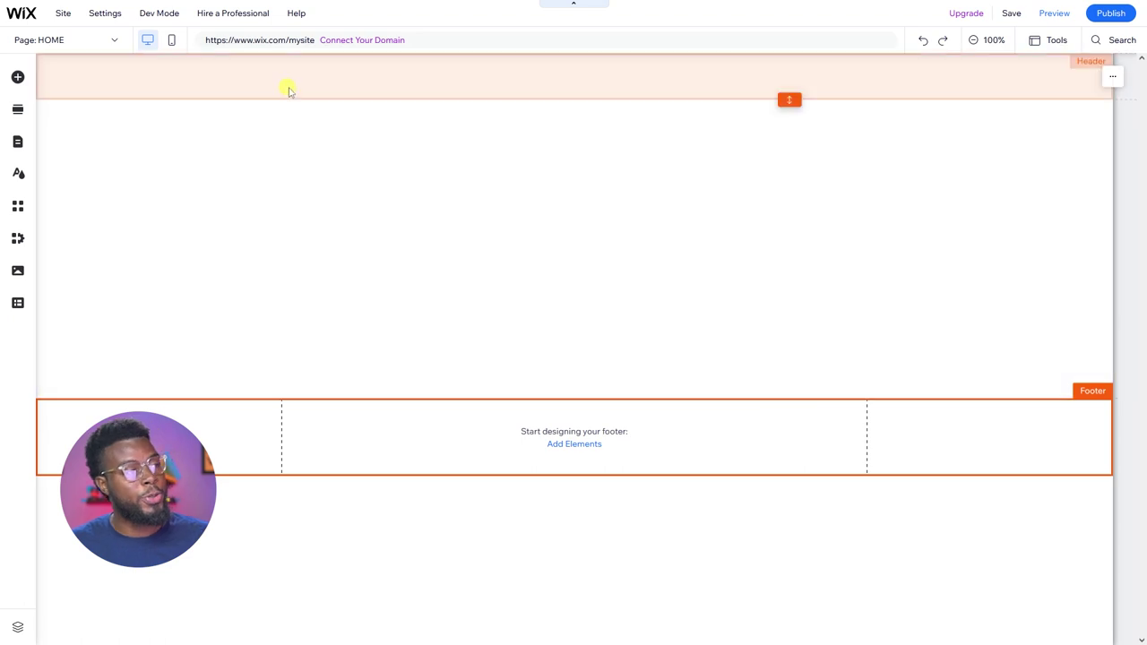
Add the first themed menu to the site header, placing it in the right half of the central area
click(305, 85)
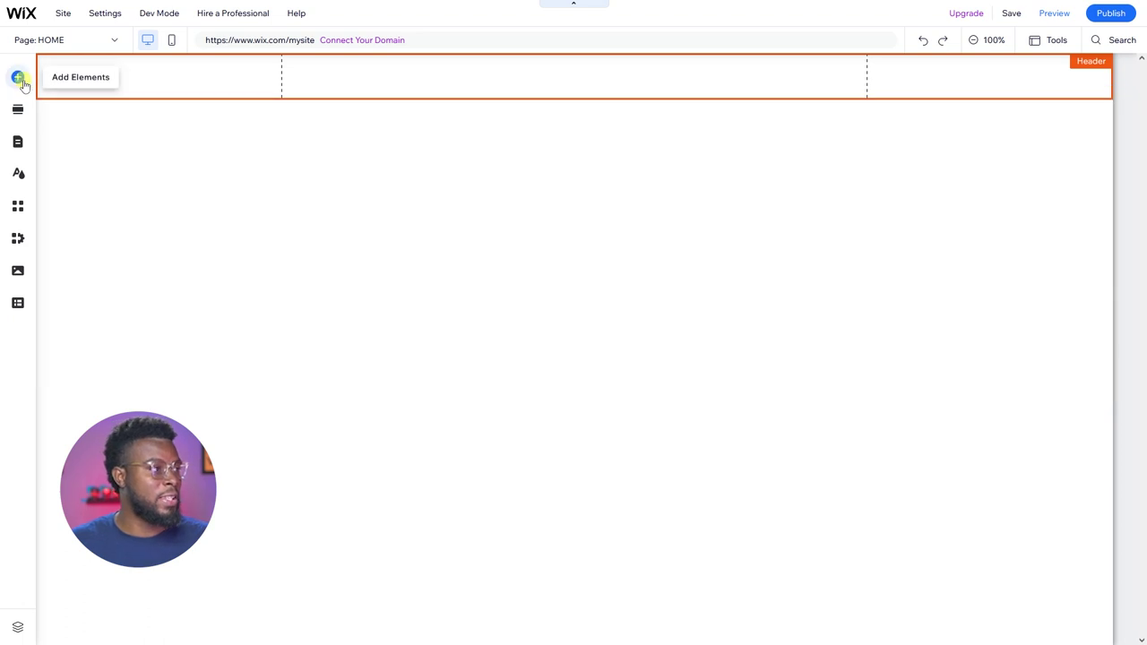
click(20, 78)
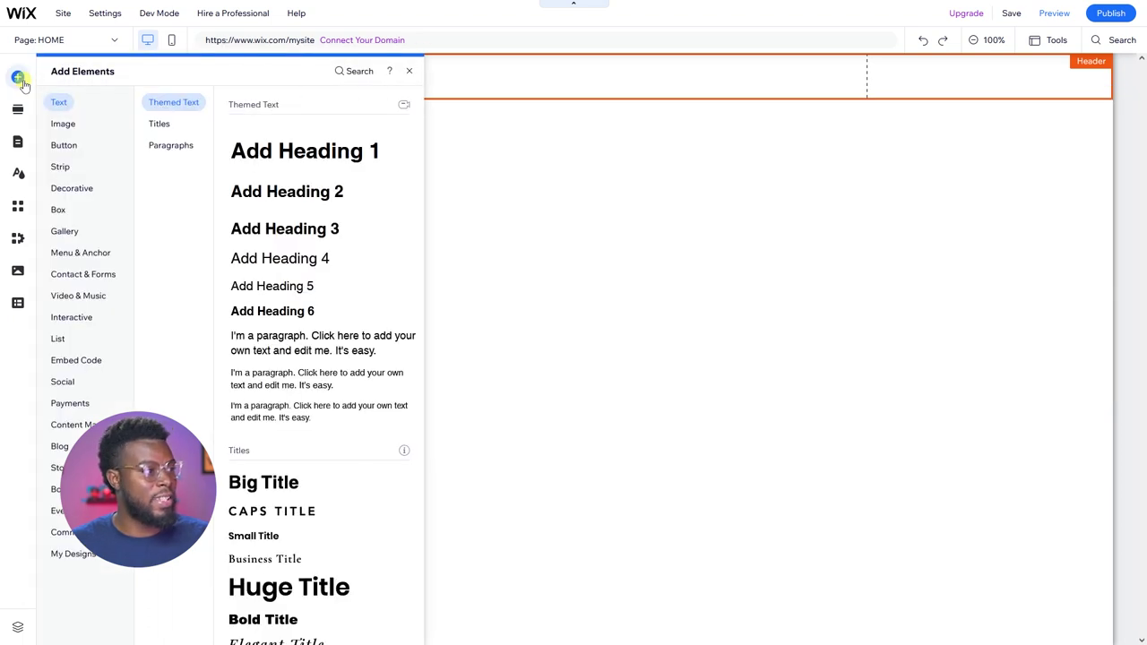
click(85, 254)
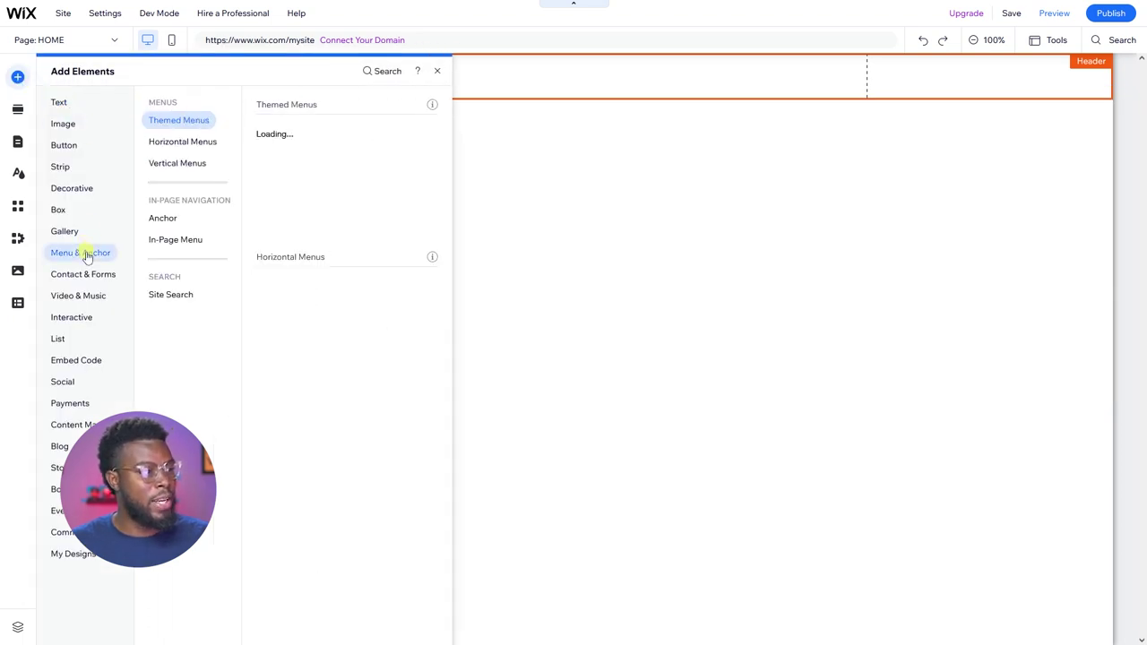
click(190, 143)
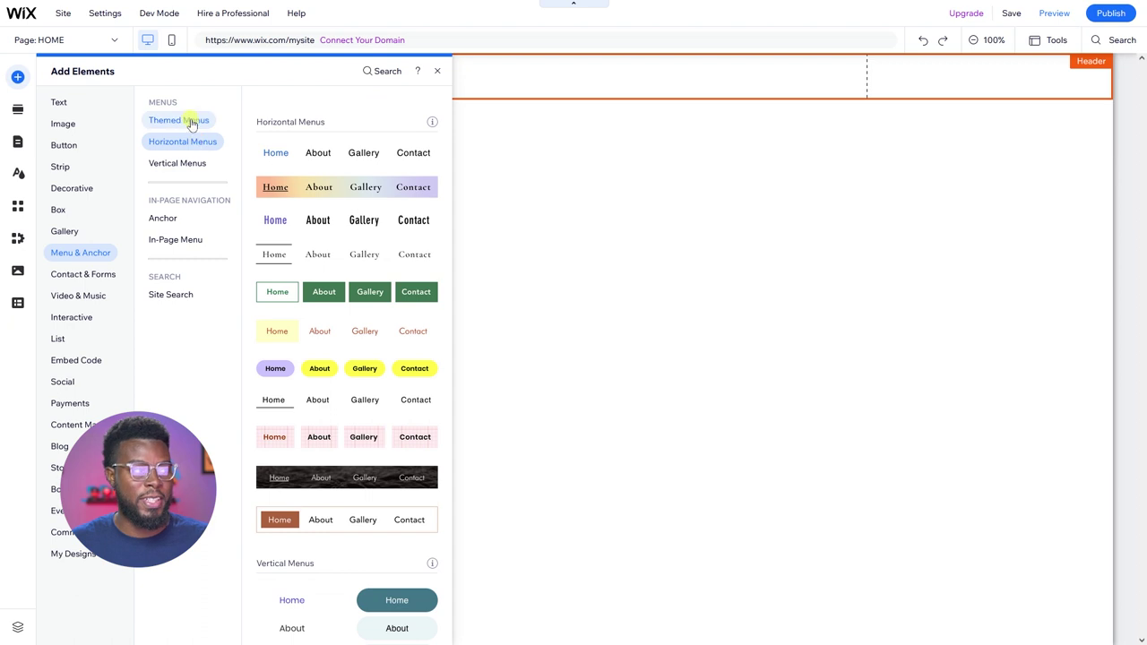
click(186, 128)
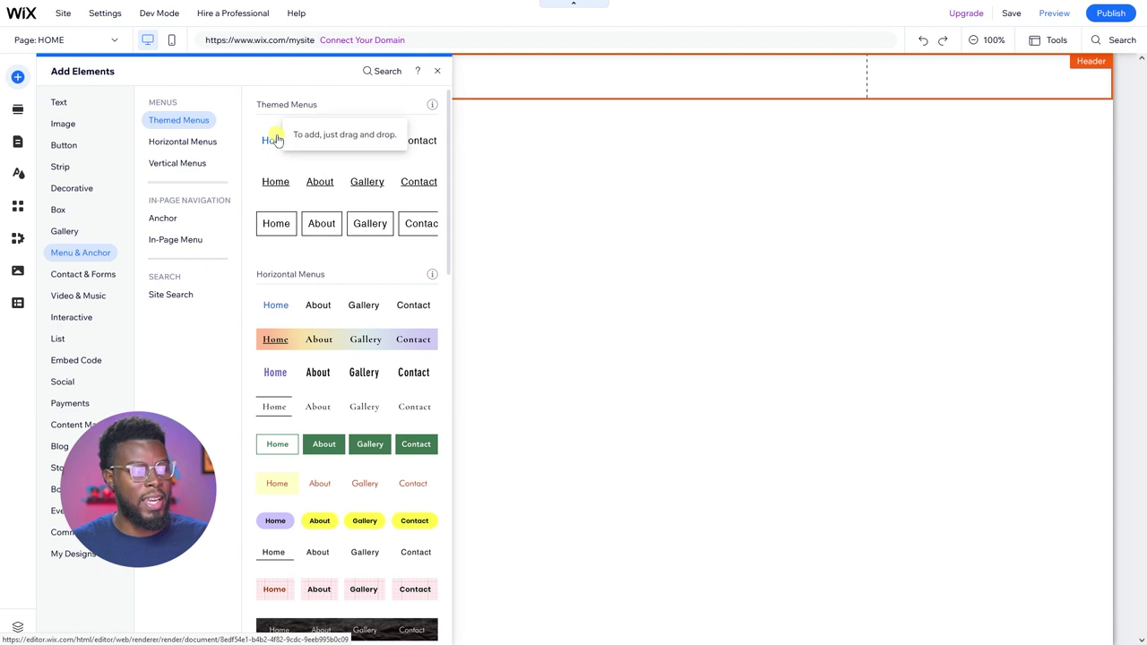
drag(276, 141, 583, 70)
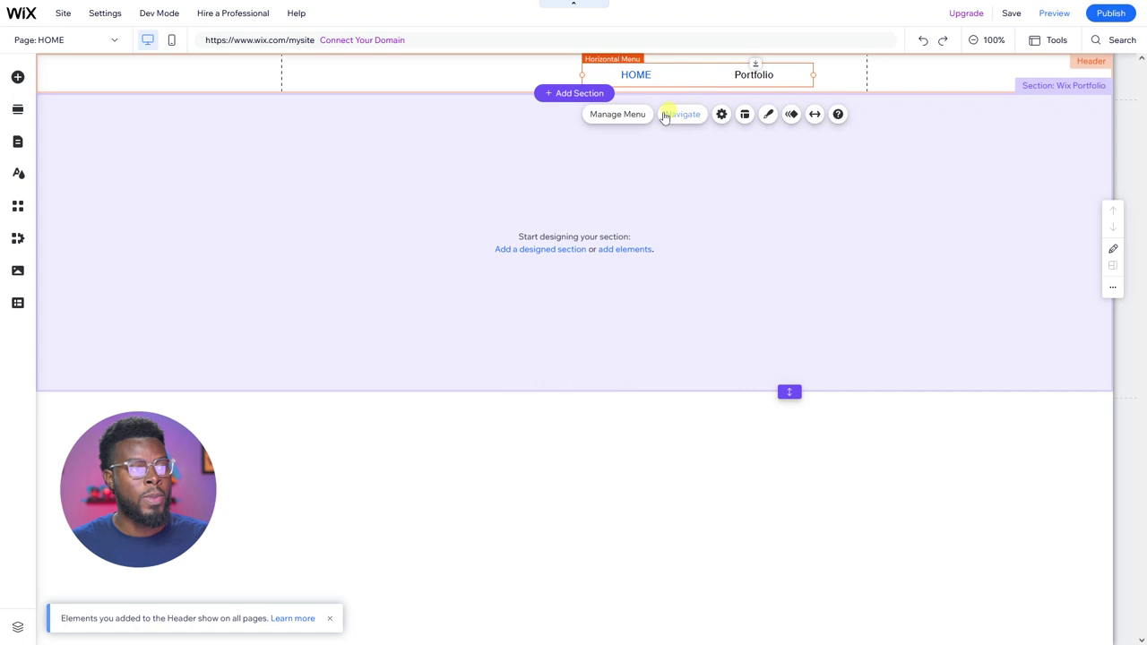
Rename the HOME page in the site menu as Home
click(635, 117)
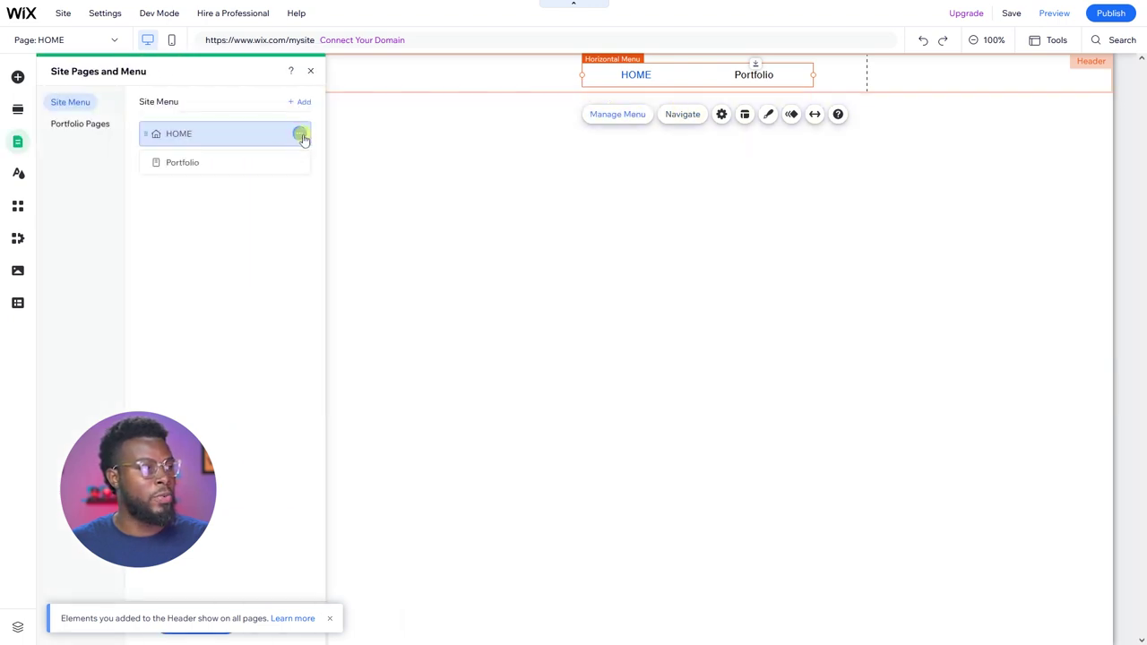
click(300, 135)
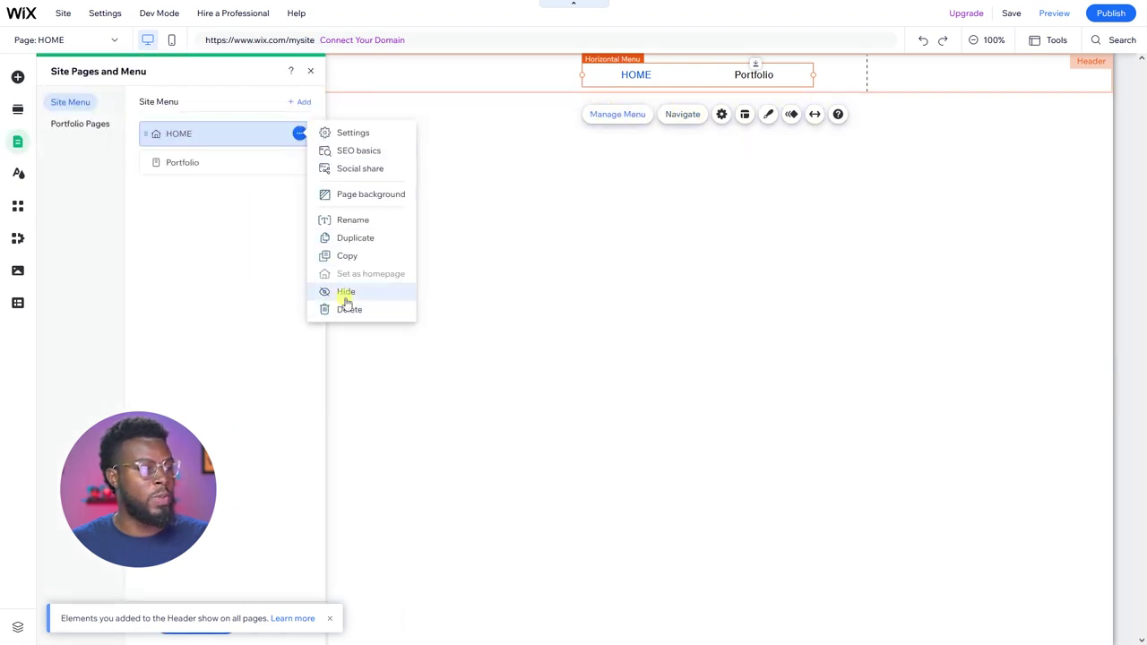
click(353, 220)
text(H)
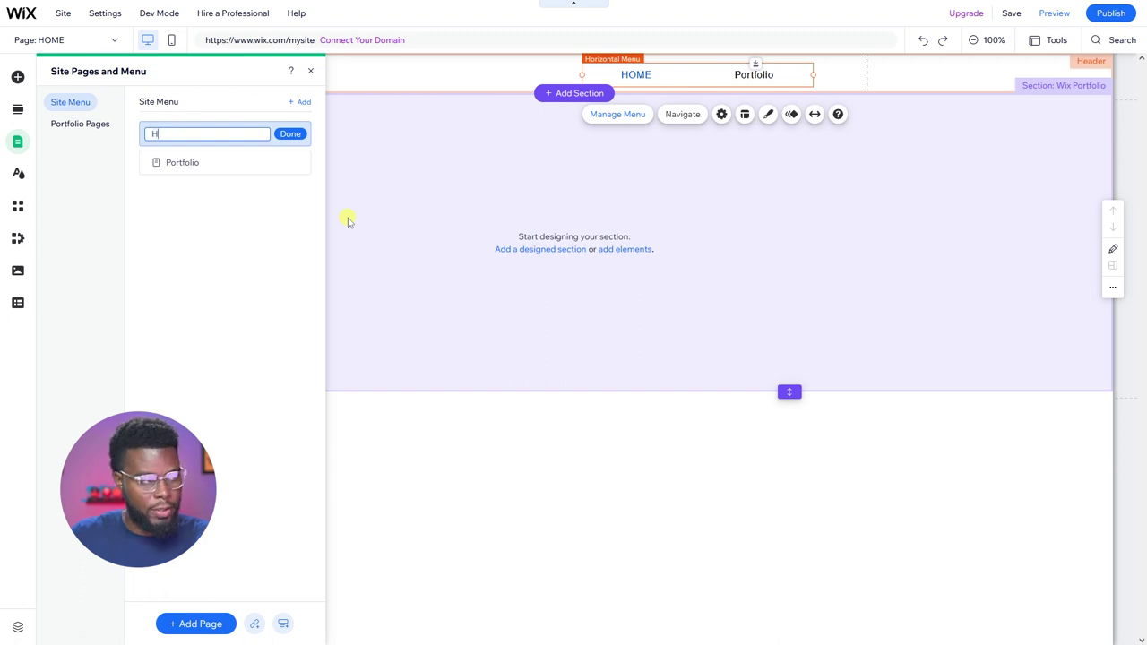
text(ome)
key(Return)
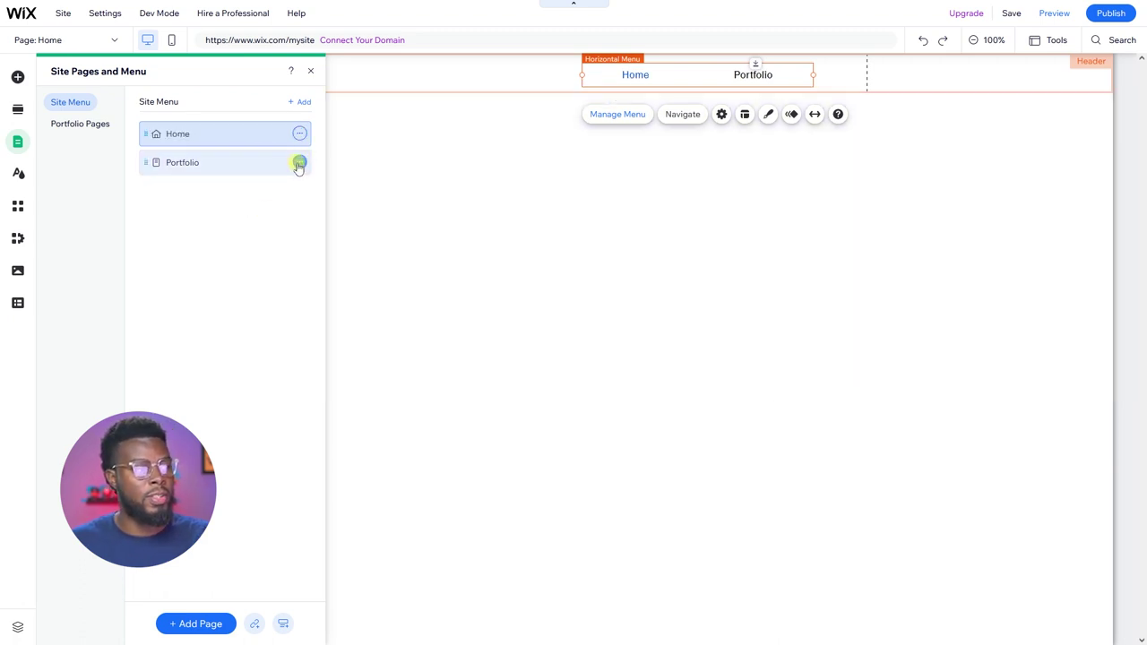
Add a blank page to the site menu and name it About
click(304, 108)
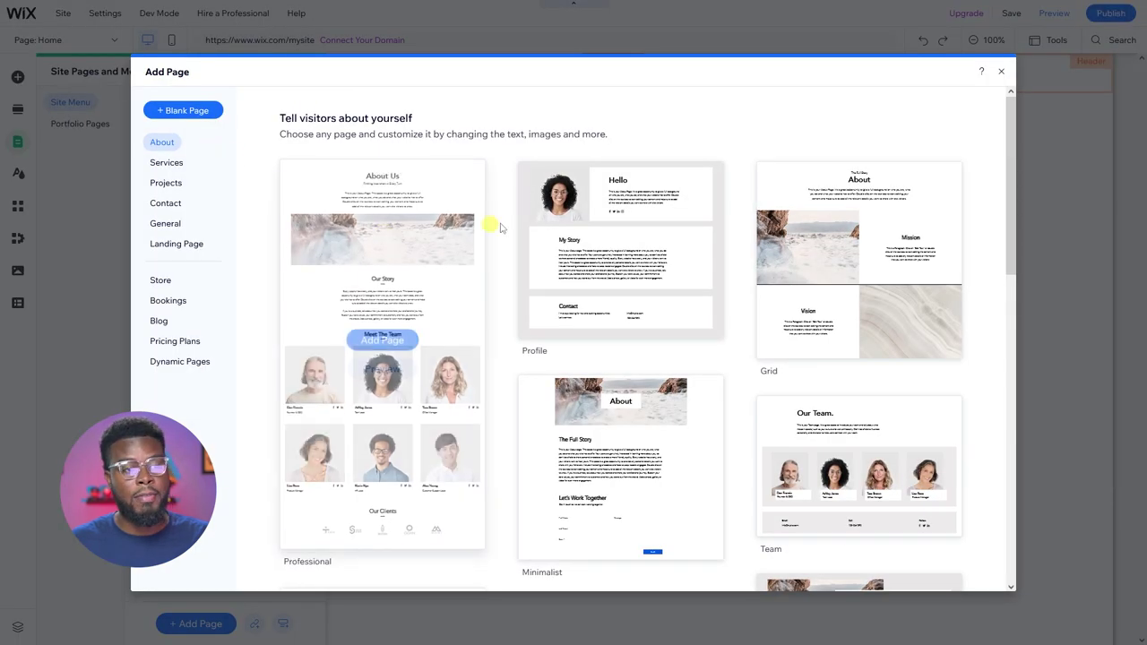
scroll(768, 263, down, 3)
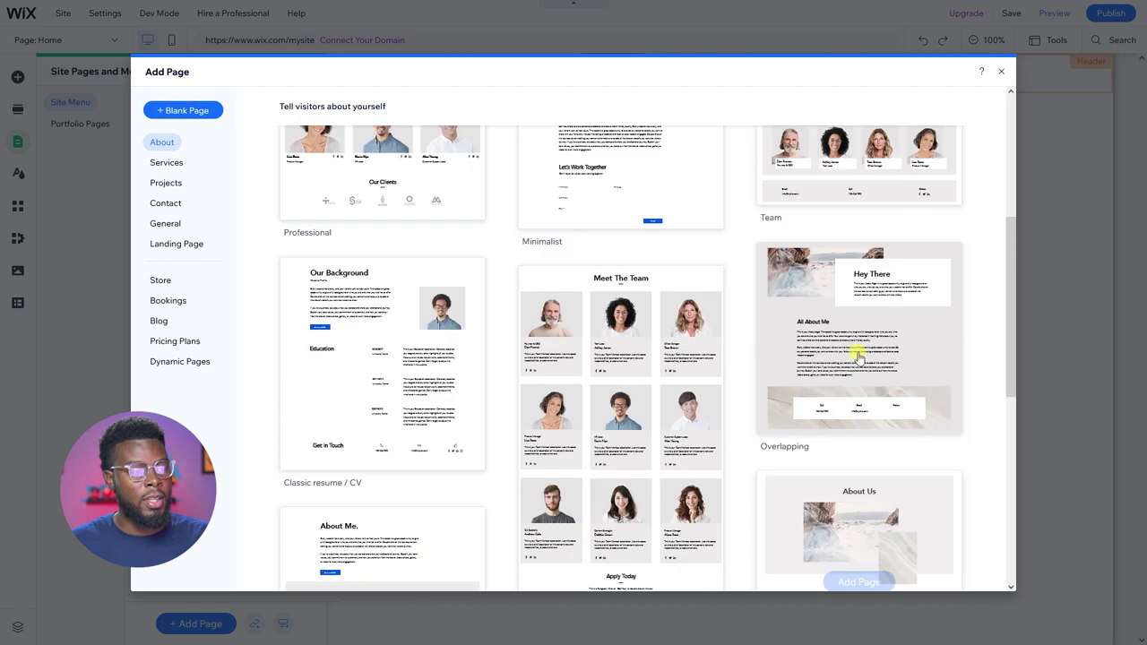
scroll(858, 341, up, 5)
click(207, 117)
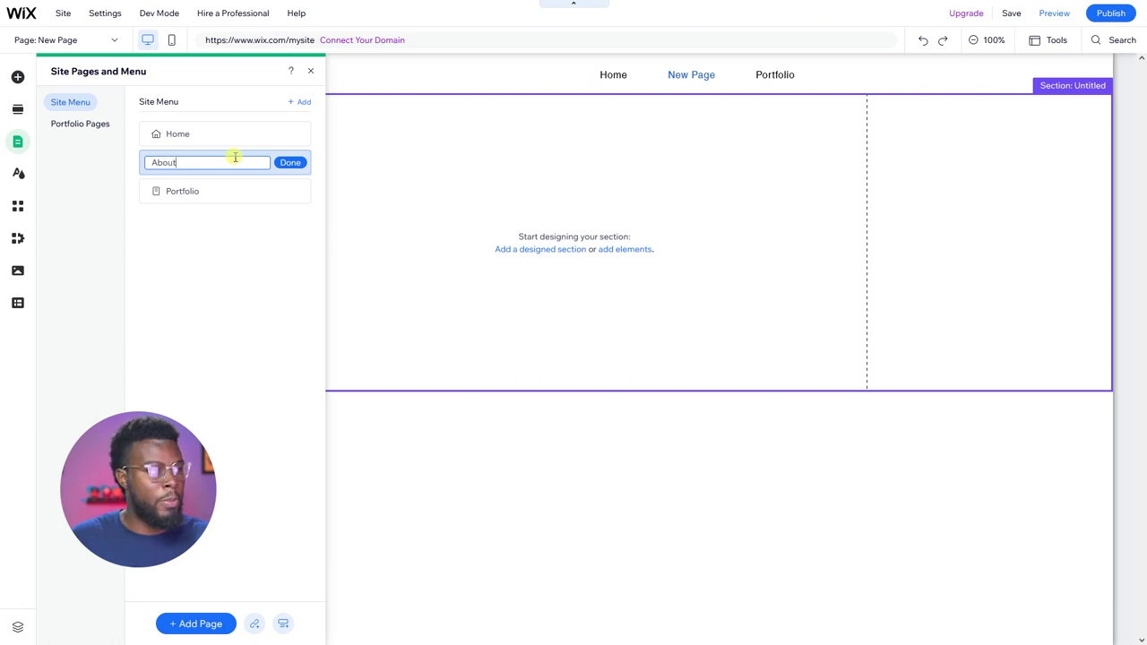
click(289, 162)
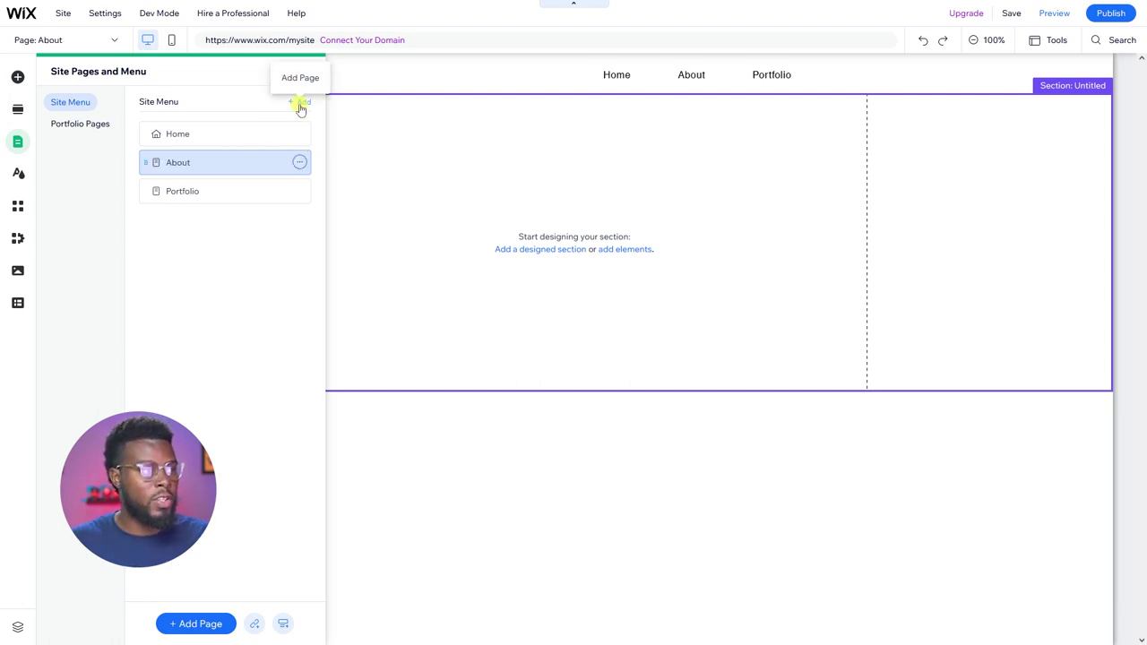
Add another blank page to the site menu and name it Contact
click(299, 102)
click(185, 111)
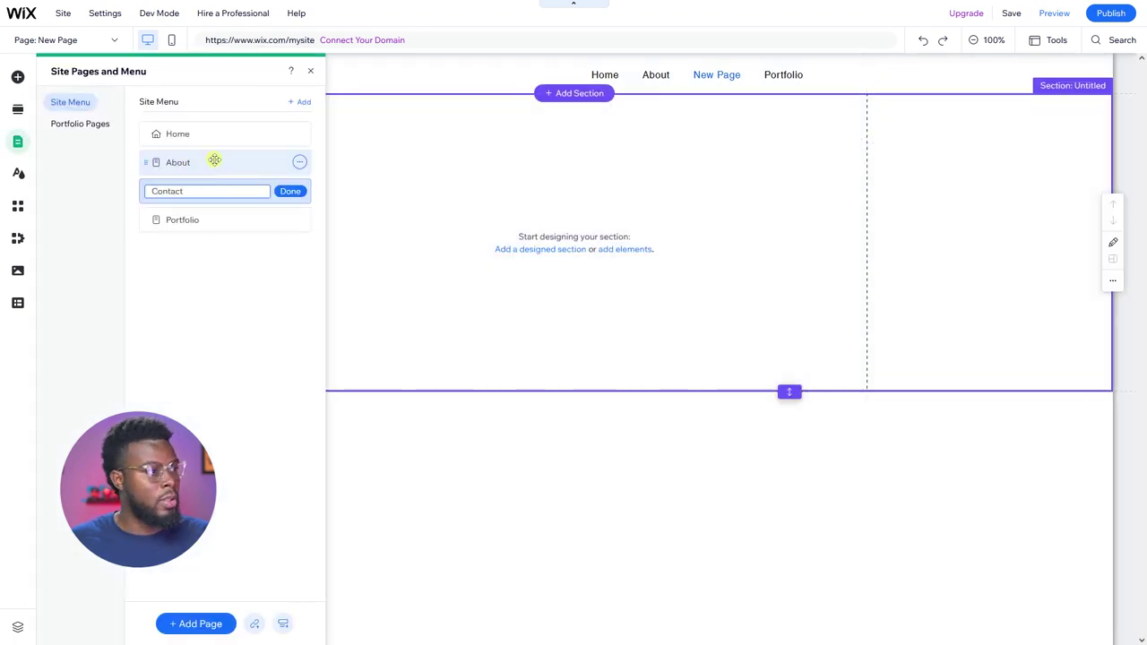
click(289, 191)
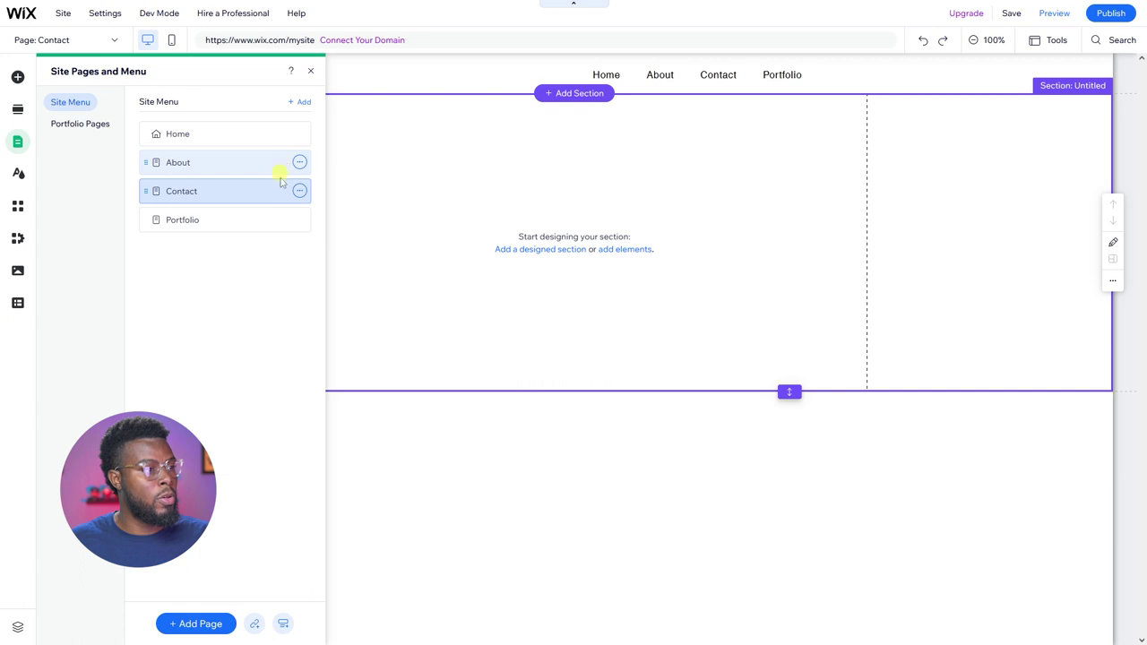
Hide the Portfolio page from the site menu
click(300, 220)
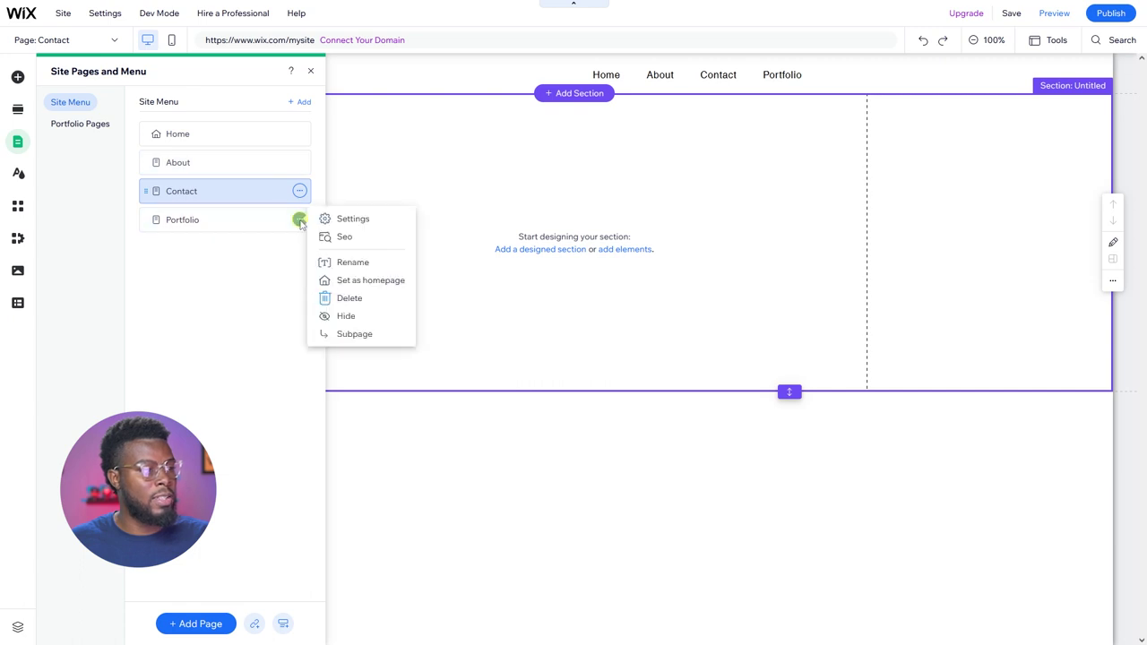
click(344, 318)
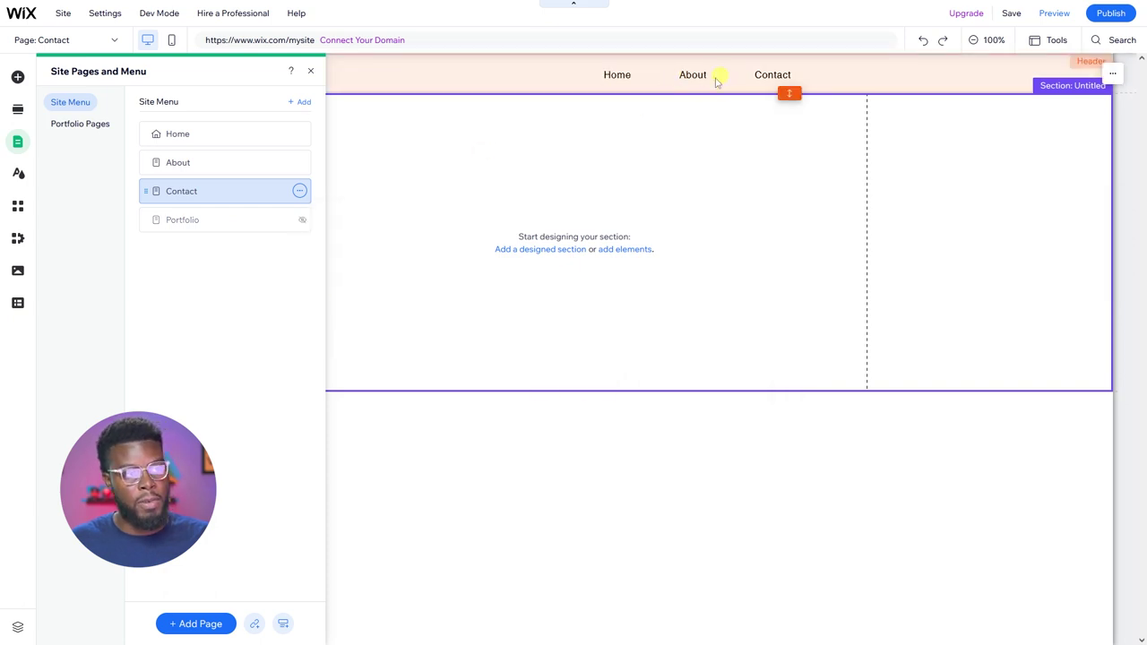
click(597, 152)
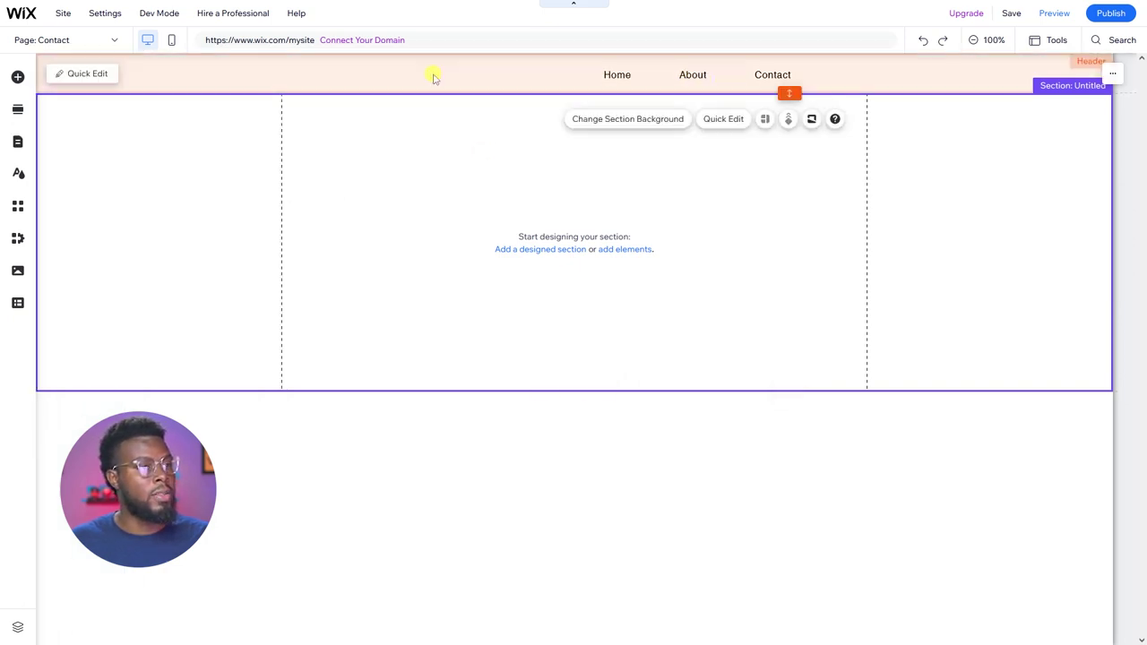
click(640, 76)
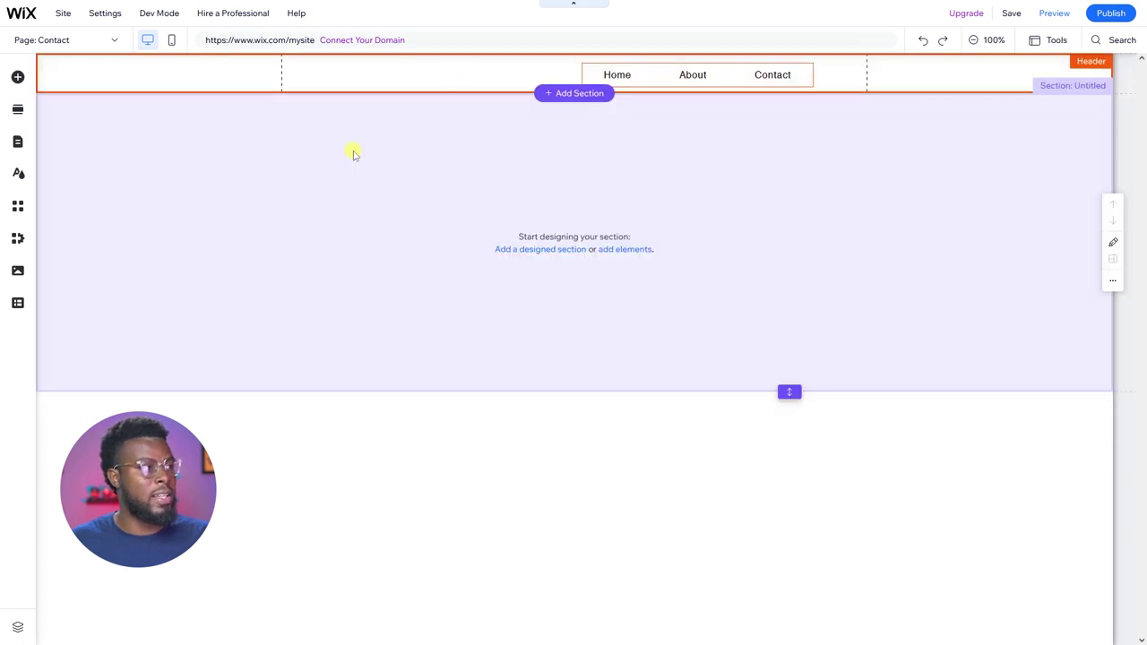
click(356, 152)
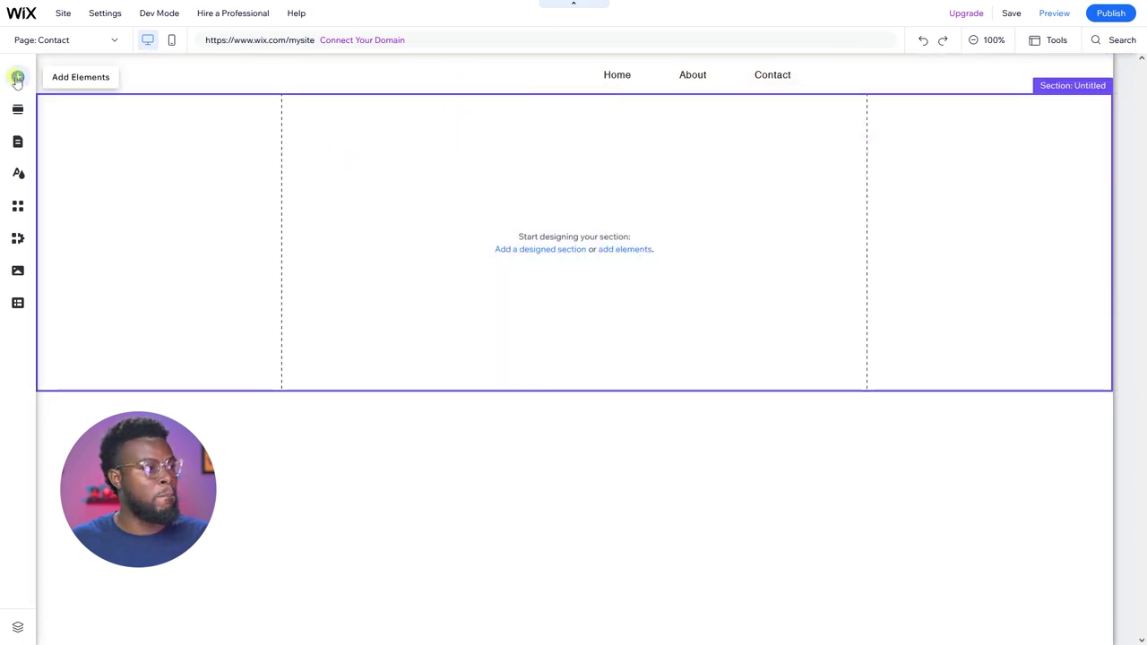
Add a themed Heading 2 text element to the page section and replace its text with LSPV
click(17, 79)
click(57, 104)
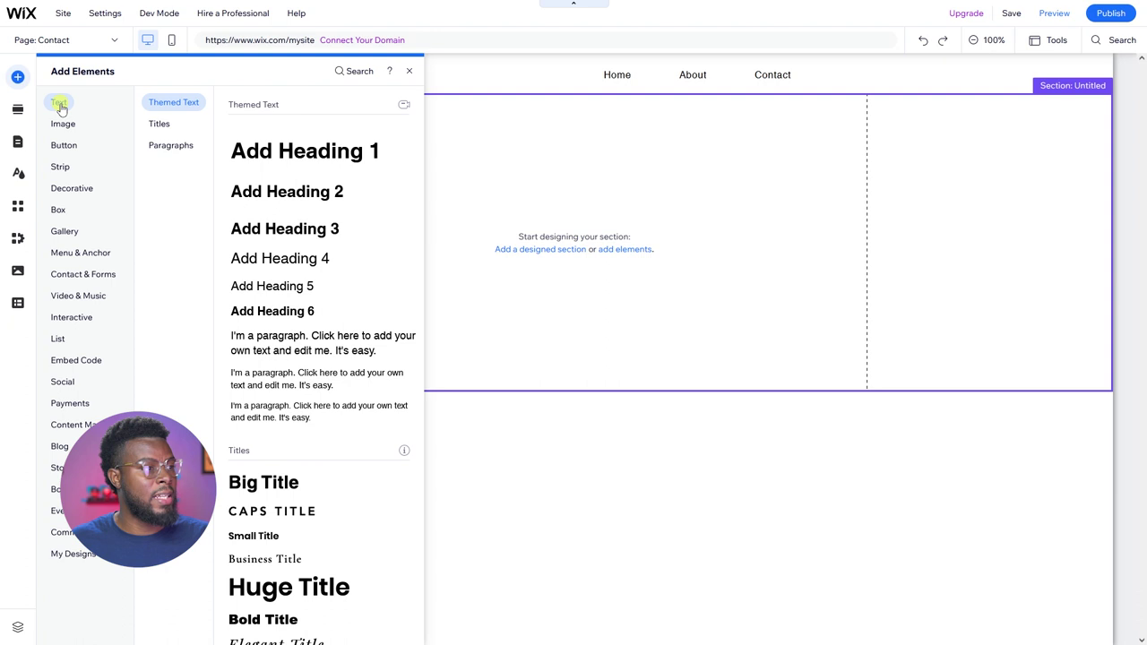
click(330, 194)
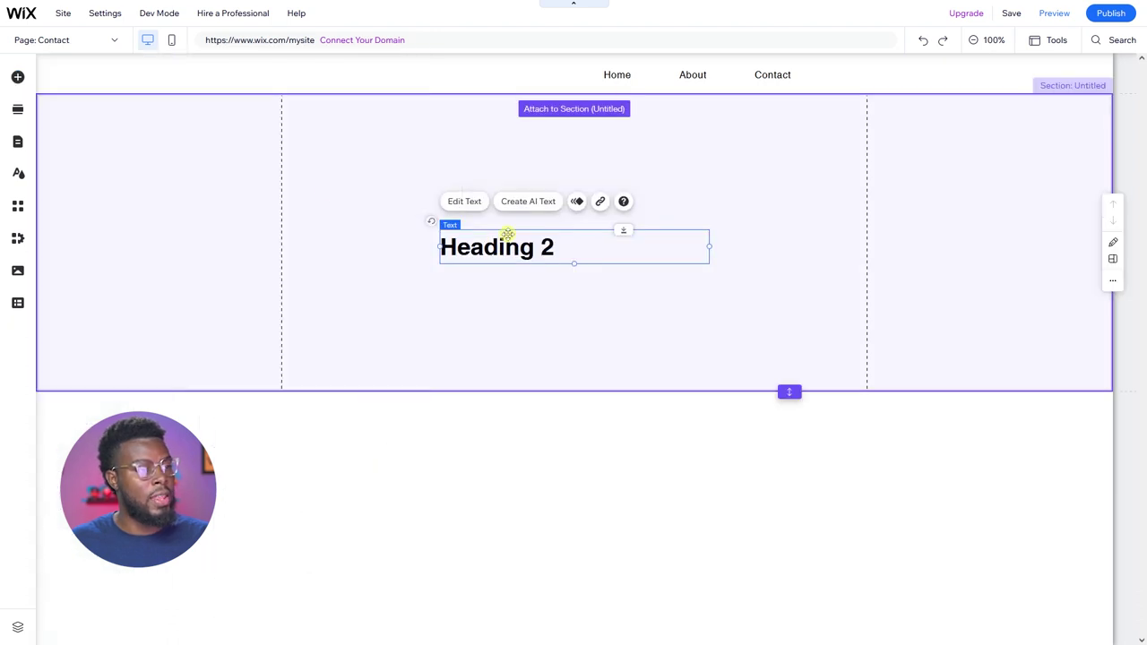
double_click(504, 248)
text(LSPV)
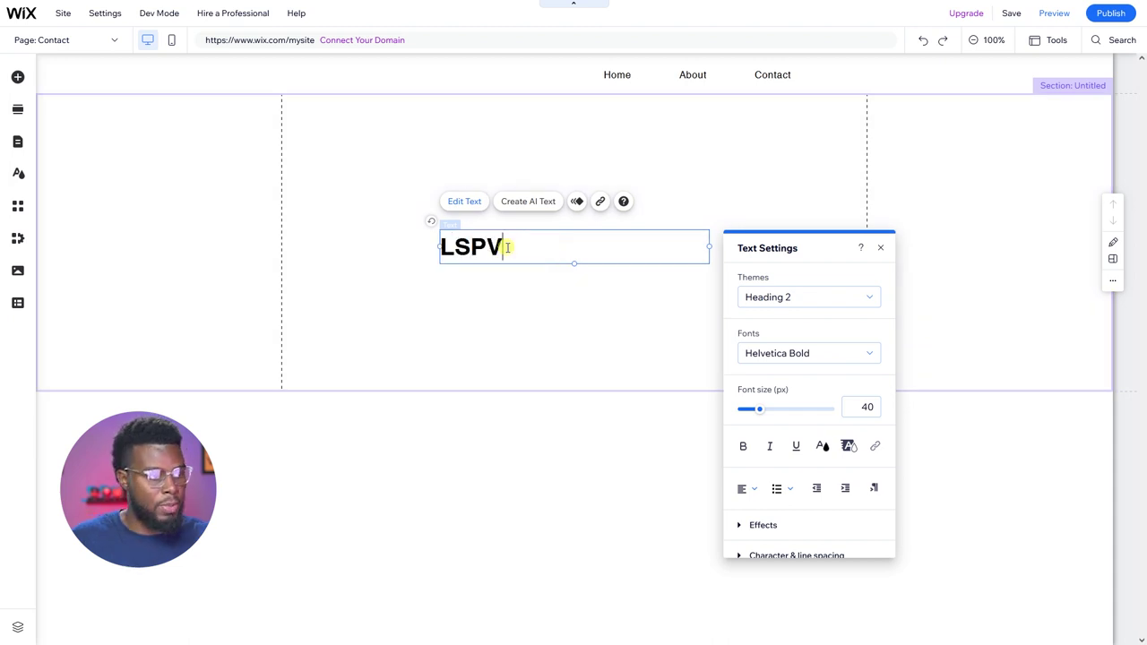
Colour the LSPV heading with the orange-red theme colour #ED5829
key(ctrl+a)
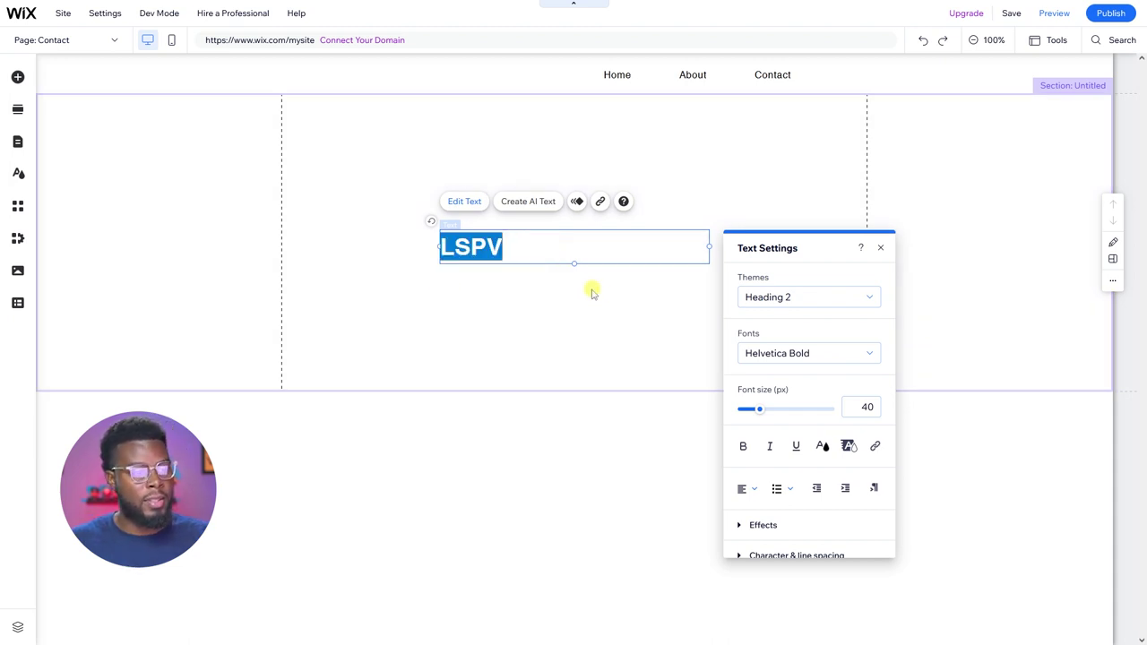
click(822, 447)
click(789, 374)
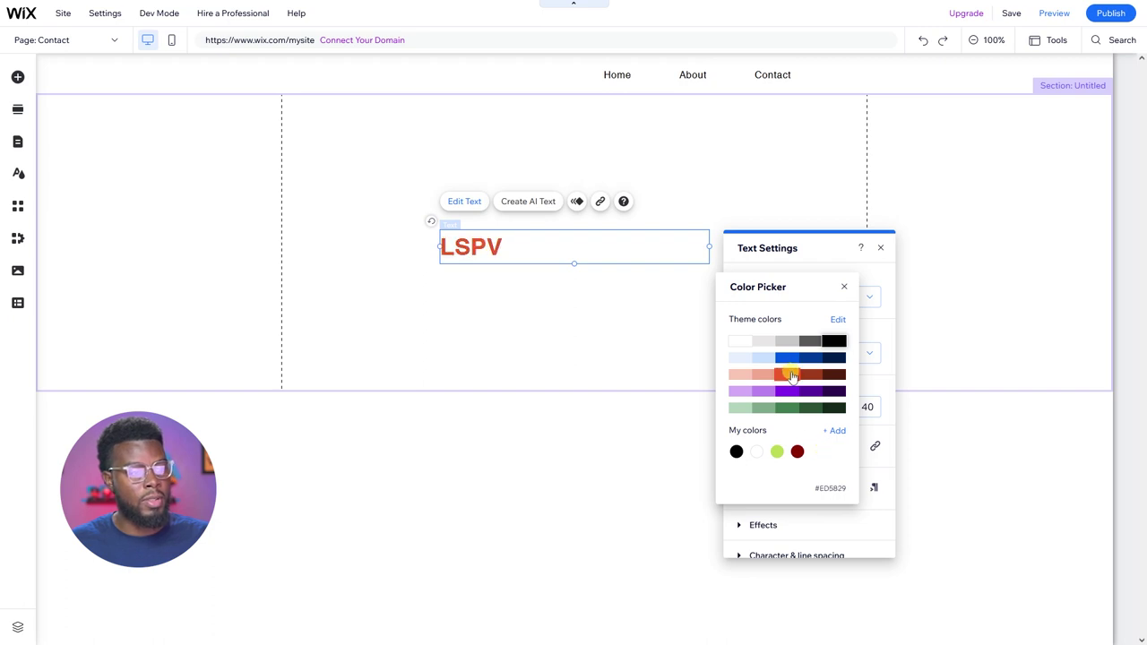
click(631, 307)
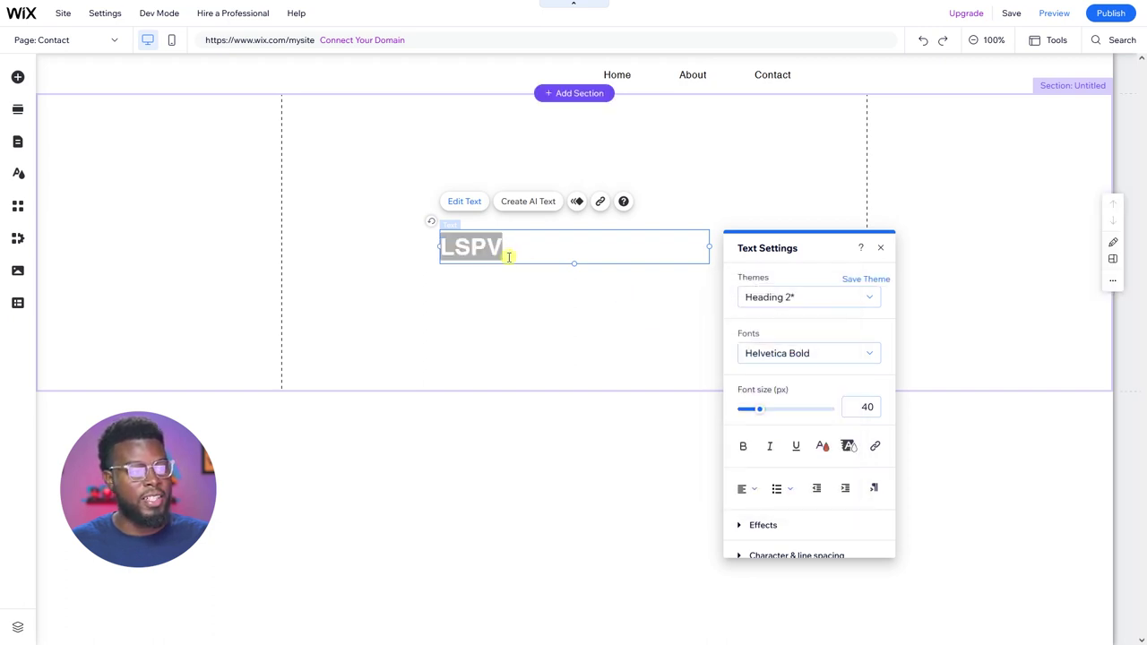
Narrow the LSPV text box and place it in the site header at the left gridline
click(541, 289)
click(525, 245)
drag(708, 249, 361, 78)
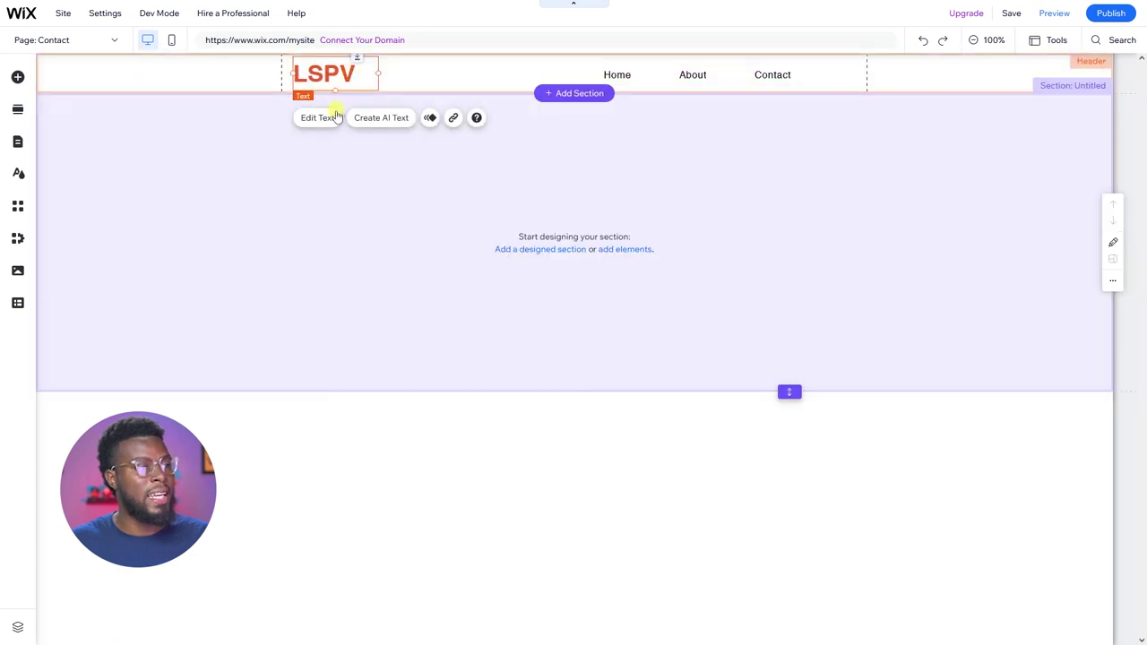
Try to change the font size of the LSPV text in the header
click(329, 118)
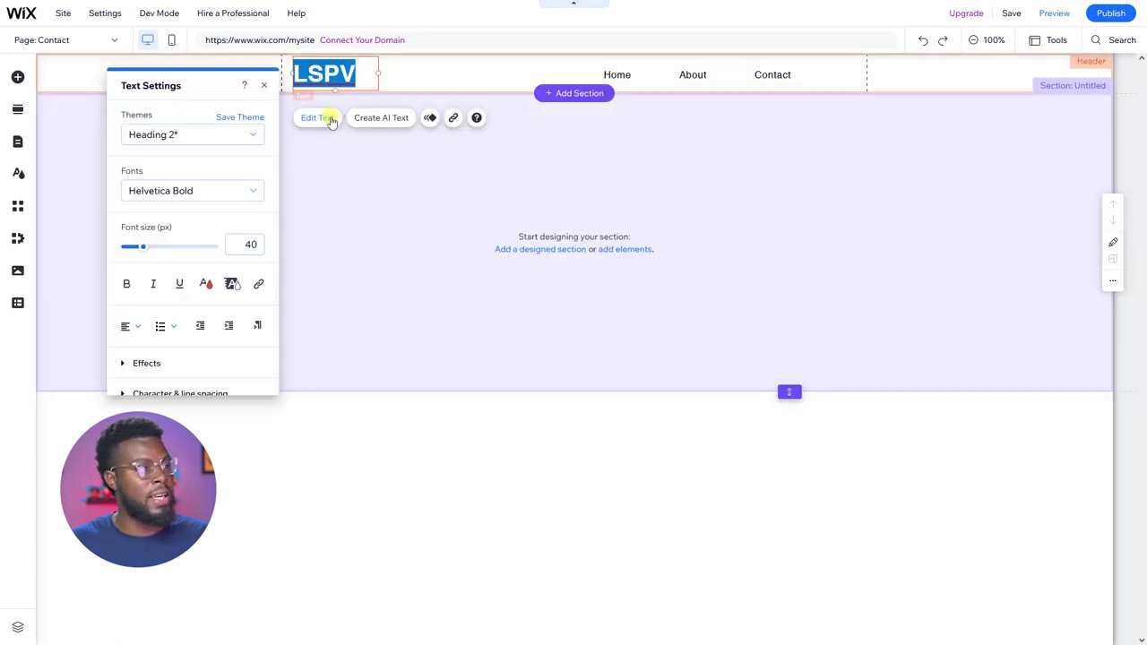
click(252, 244)
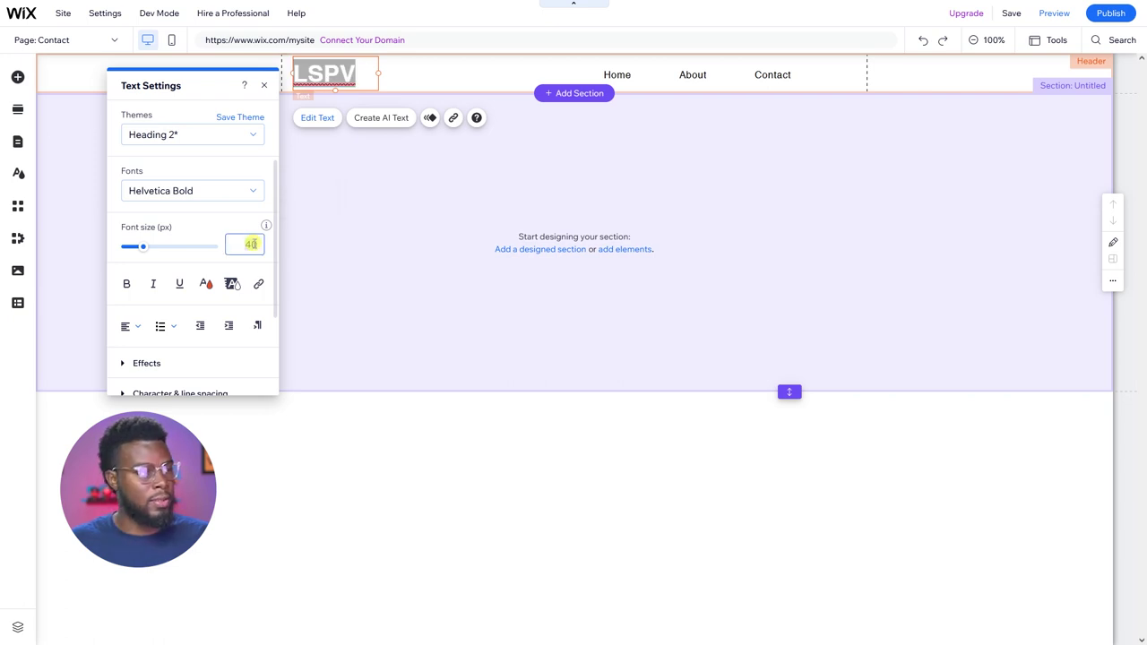
key(BackSpace)
click(366, 137)
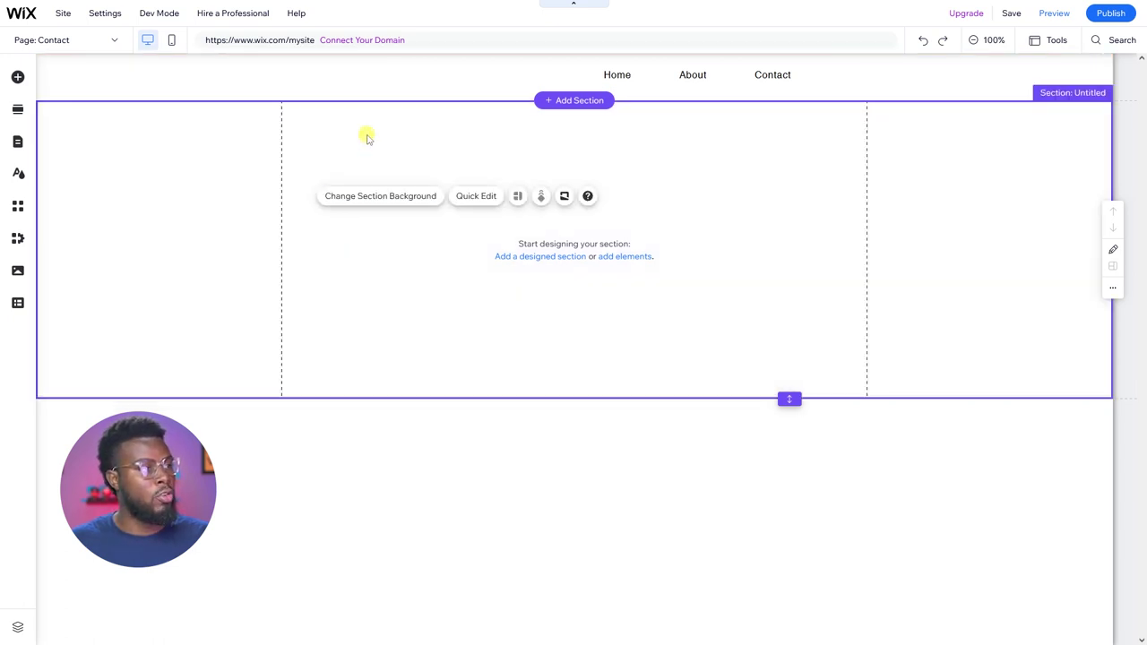
key(ctrl+z)
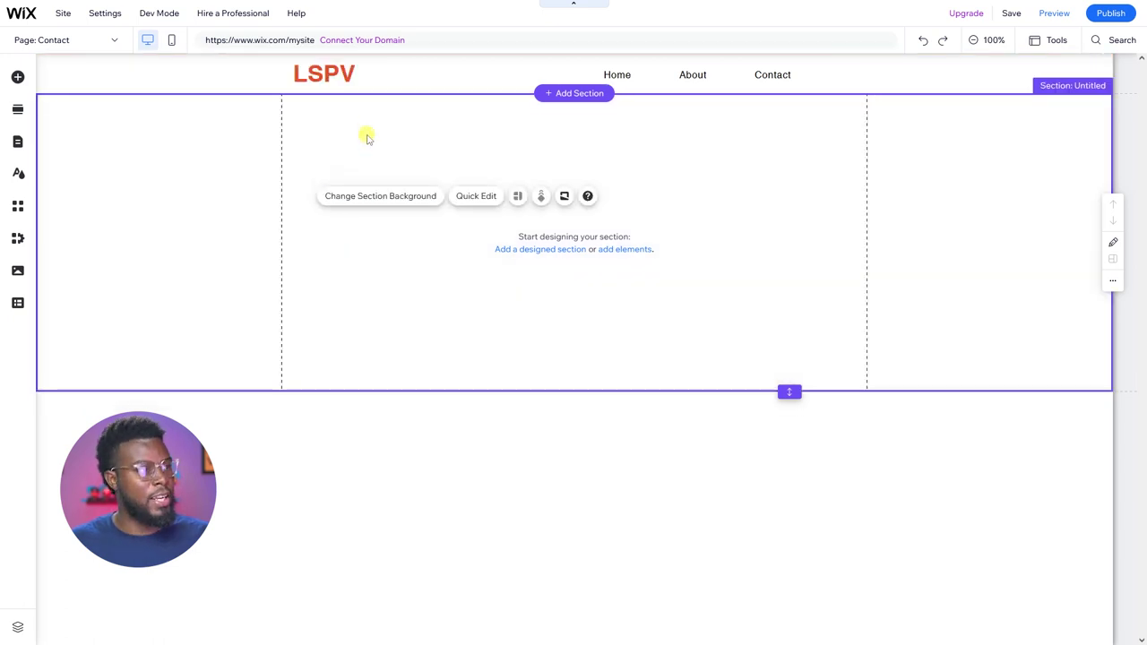
Move the LSPV text out of the header into the section below and apply the Heading 5 theme
click(342, 75)
click(342, 75)
drag(341, 75, 422, 192)
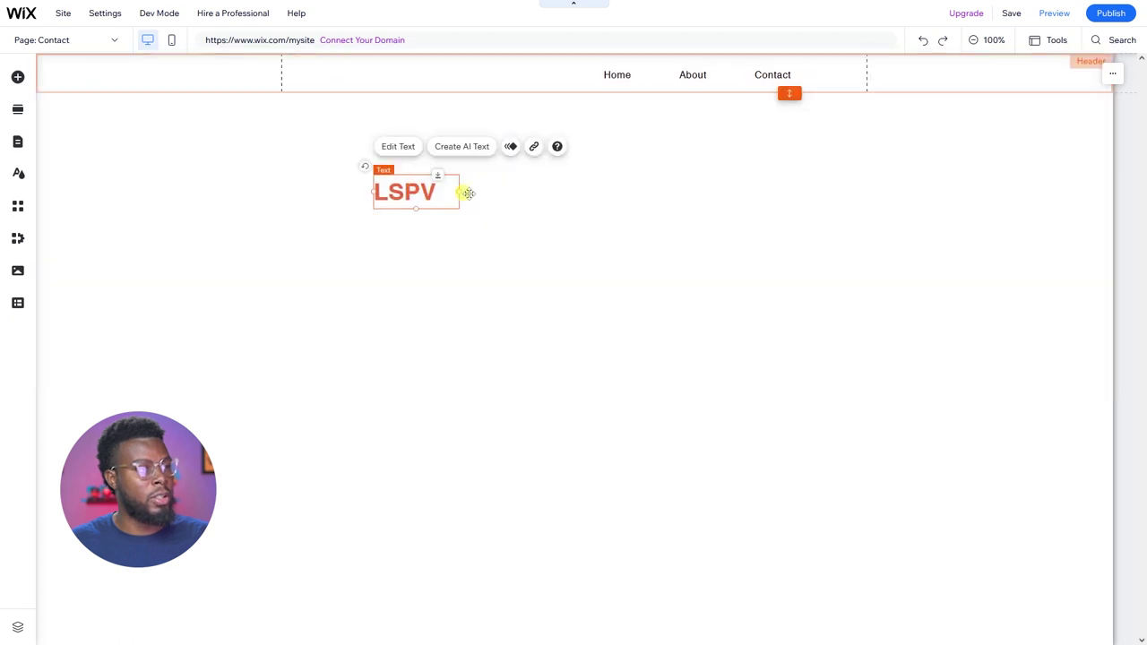
click(412, 158)
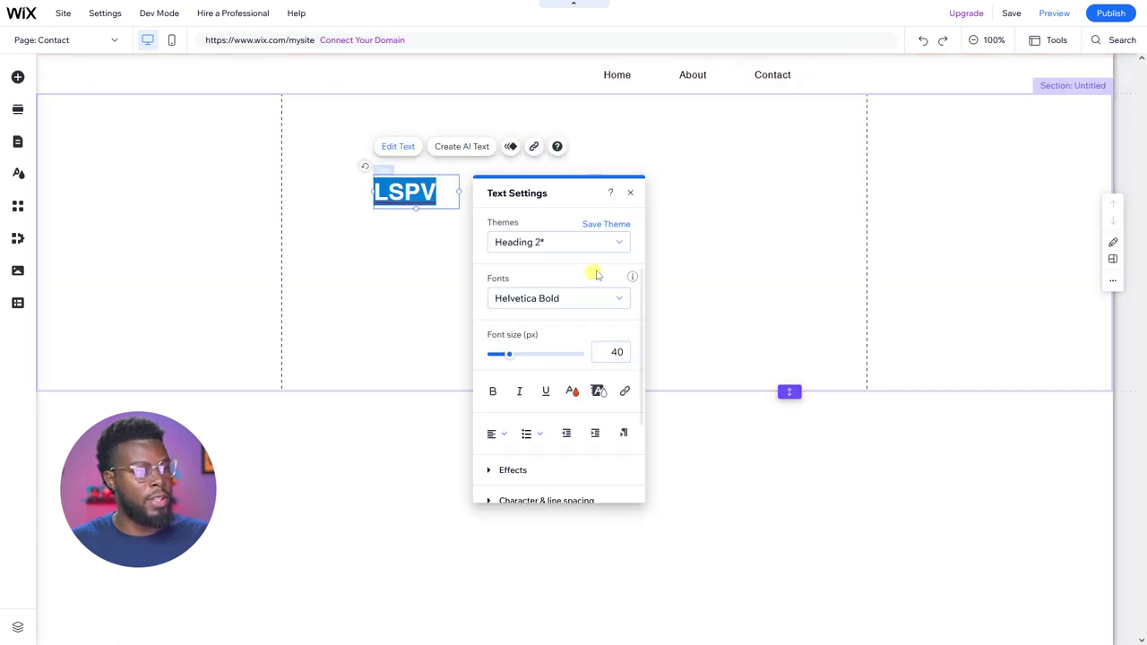
click(613, 251)
click(615, 297)
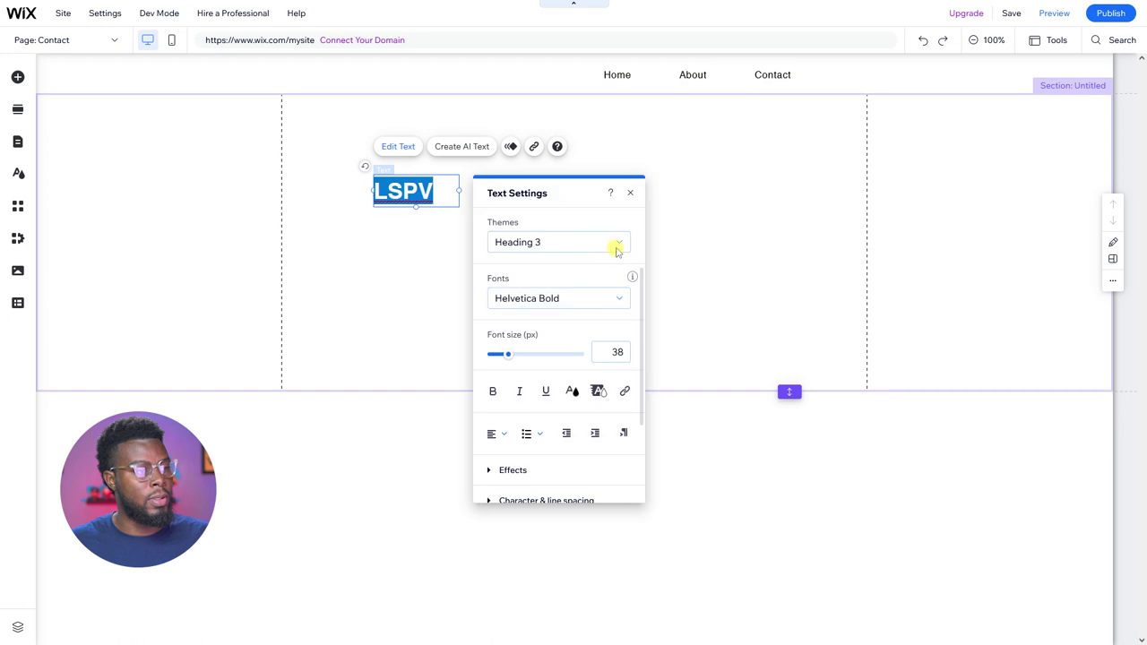
click(617, 251)
click(598, 338)
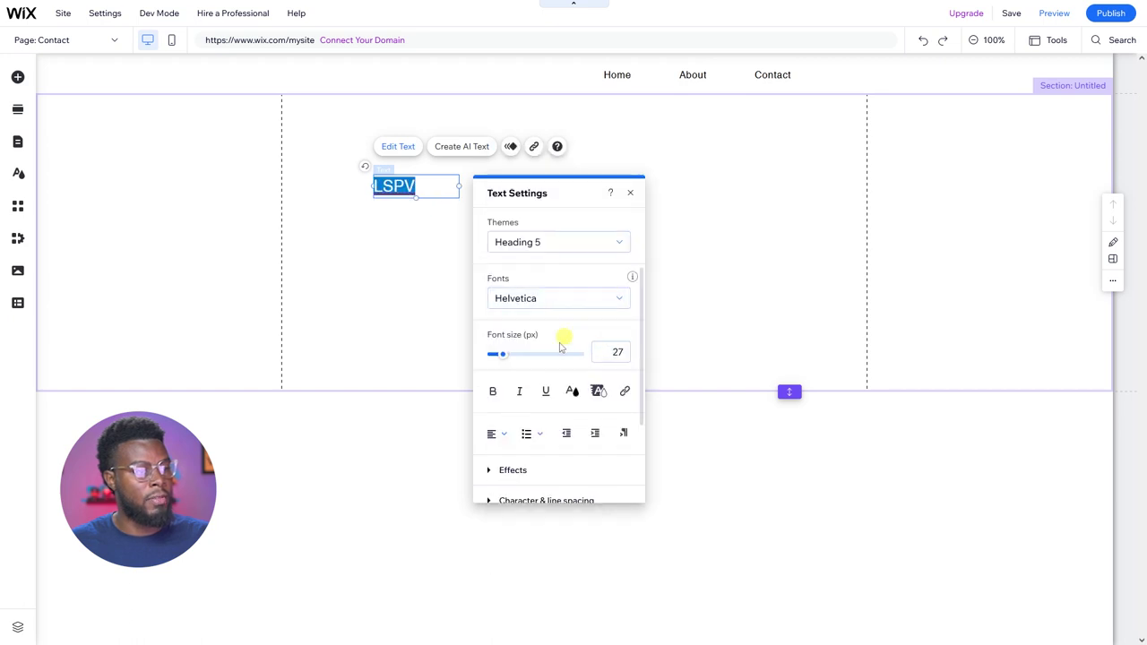
Set the LSPV text's font to Helvetica Bold and its colour to orange-red #ED5829
click(615, 301)
click(609, 349)
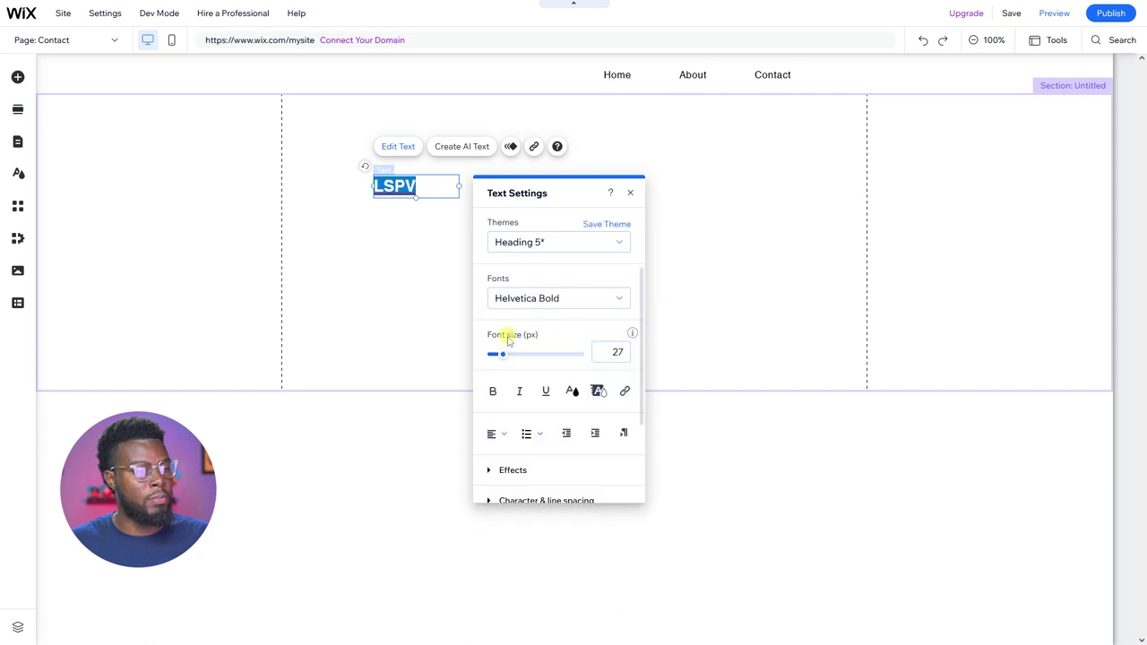
click(574, 391)
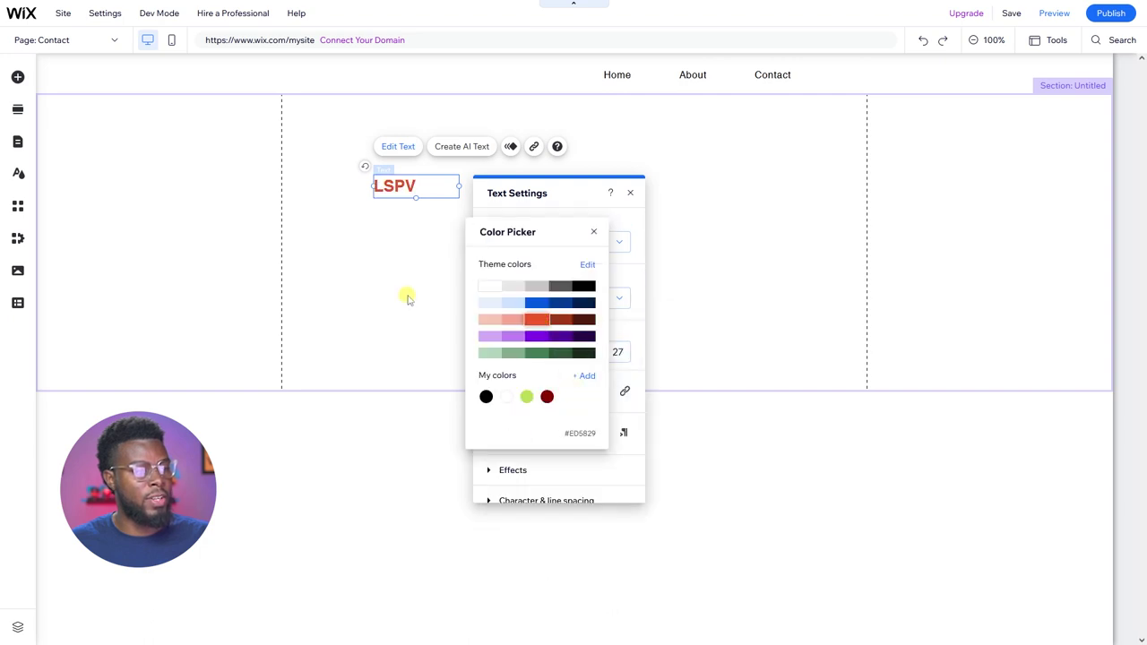
click(518, 219)
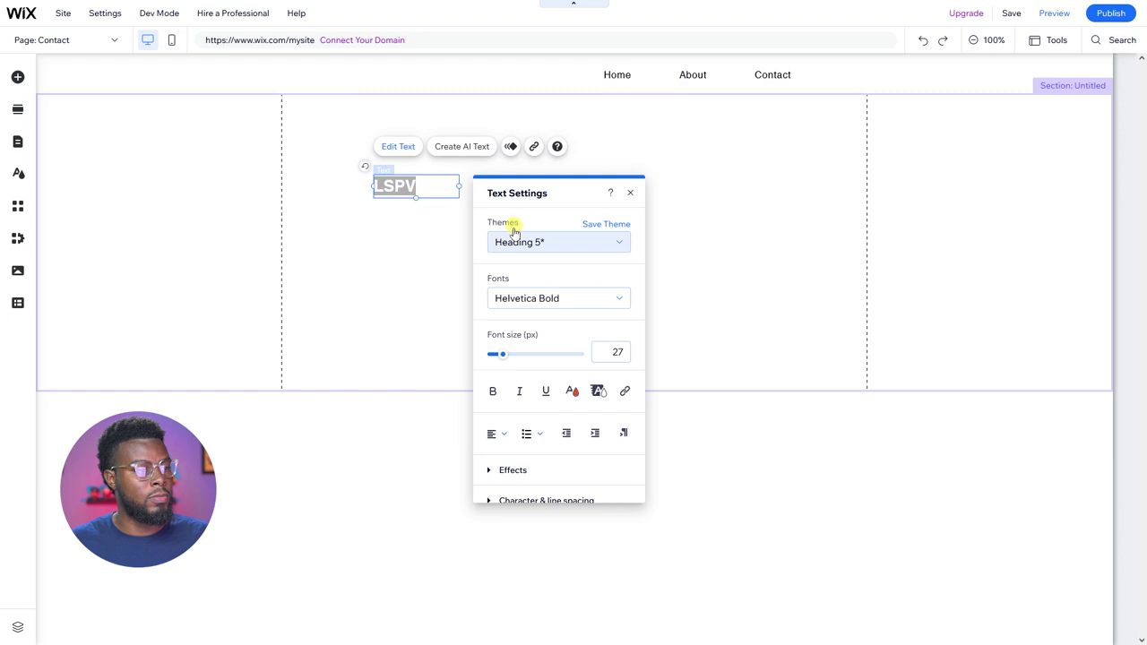
Change the LSPV text's font to Lulo Clean and its font size to 20 px
click(597, 297)
scroll(607, 358, down, 10)
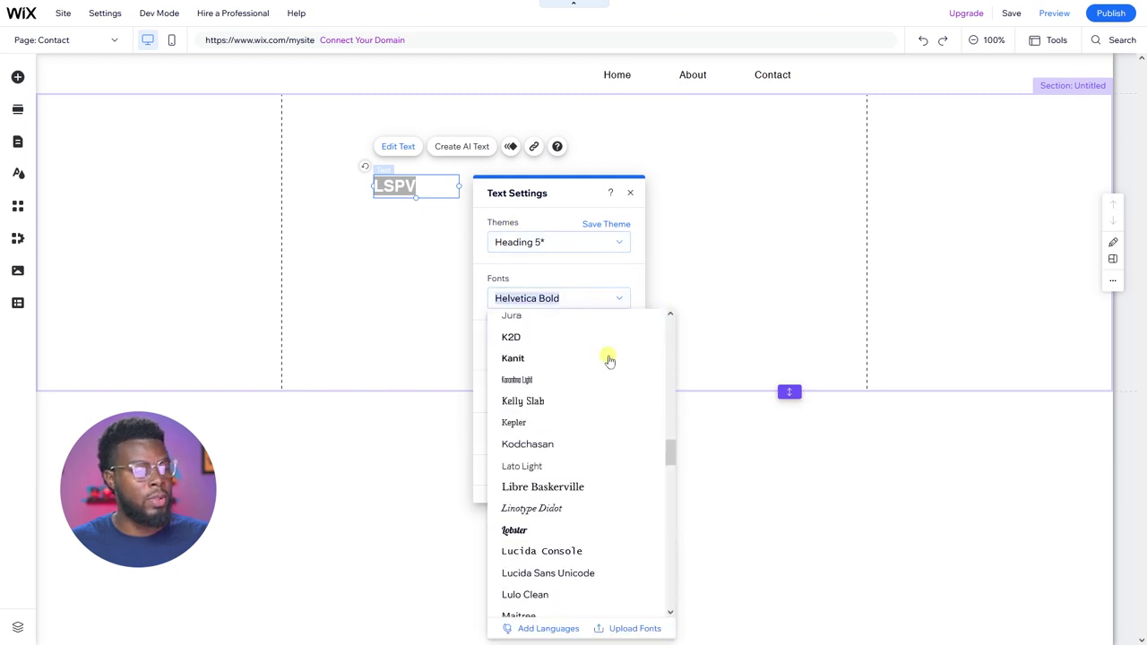
click(582, 406)
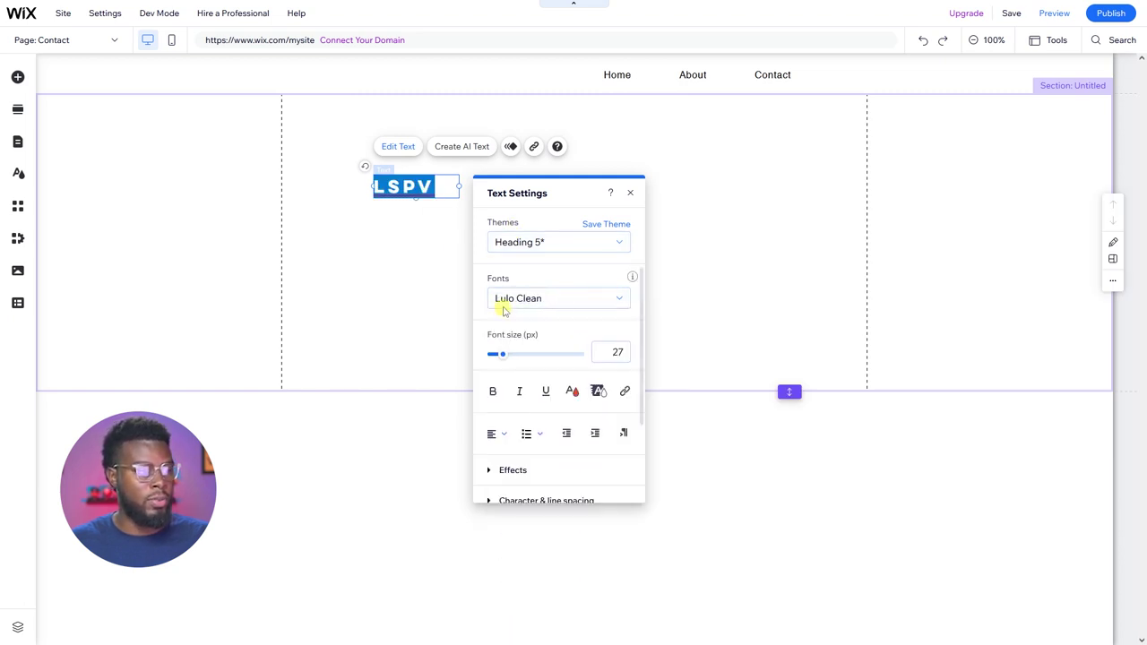
click(627, 348)
text(20)
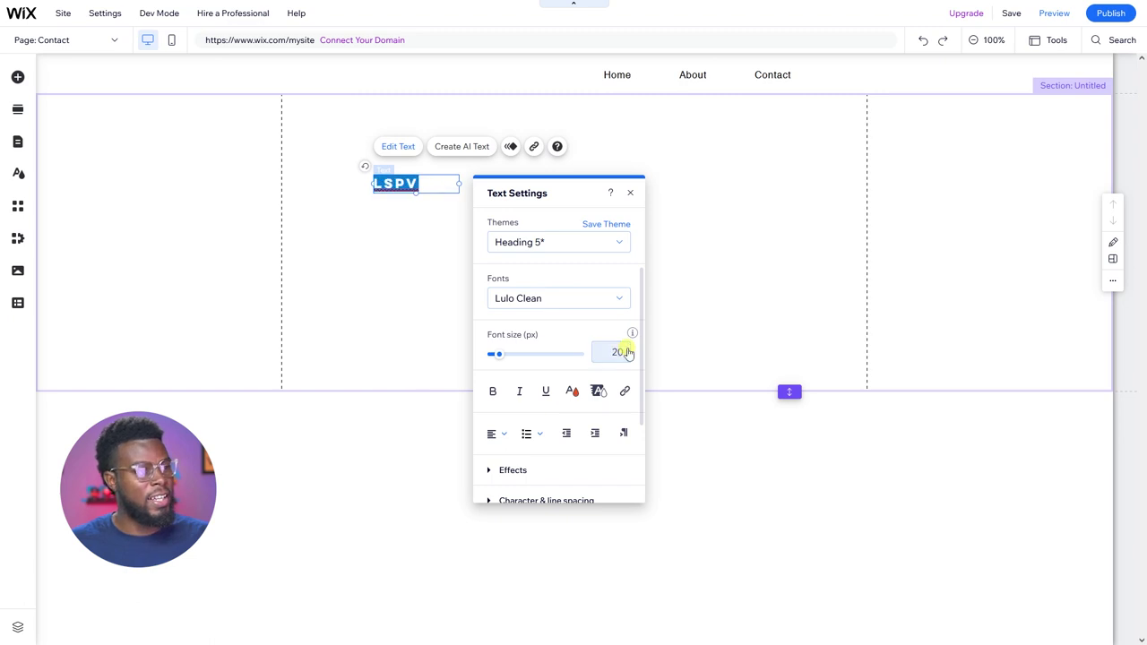
click(431, 243)
Place the LSPV text back in the header at the left gridline and shift the menu further right
click(411, 183)
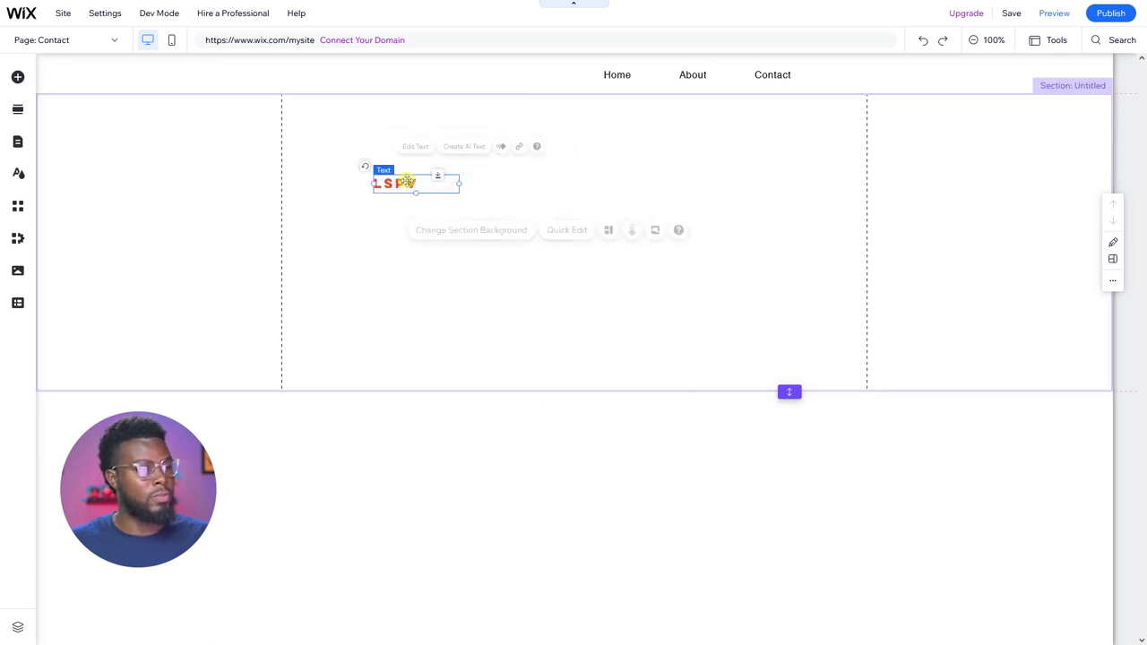
drag(415, 188, 337, 76)
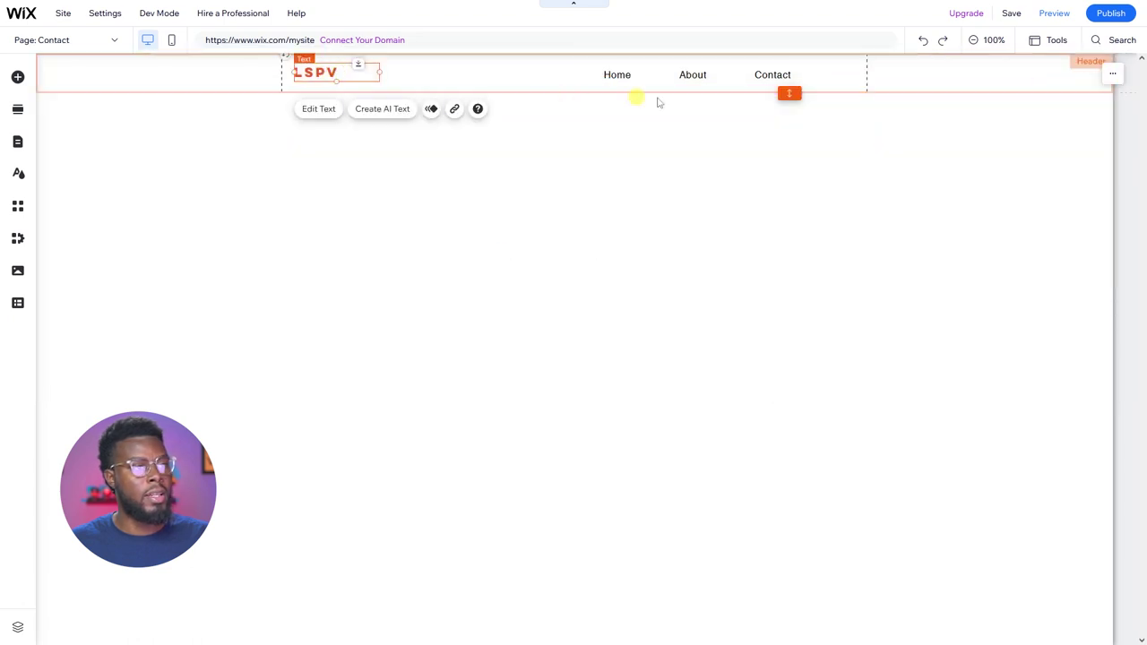
drag(695, 77, 726, 73)
click(568, 90)
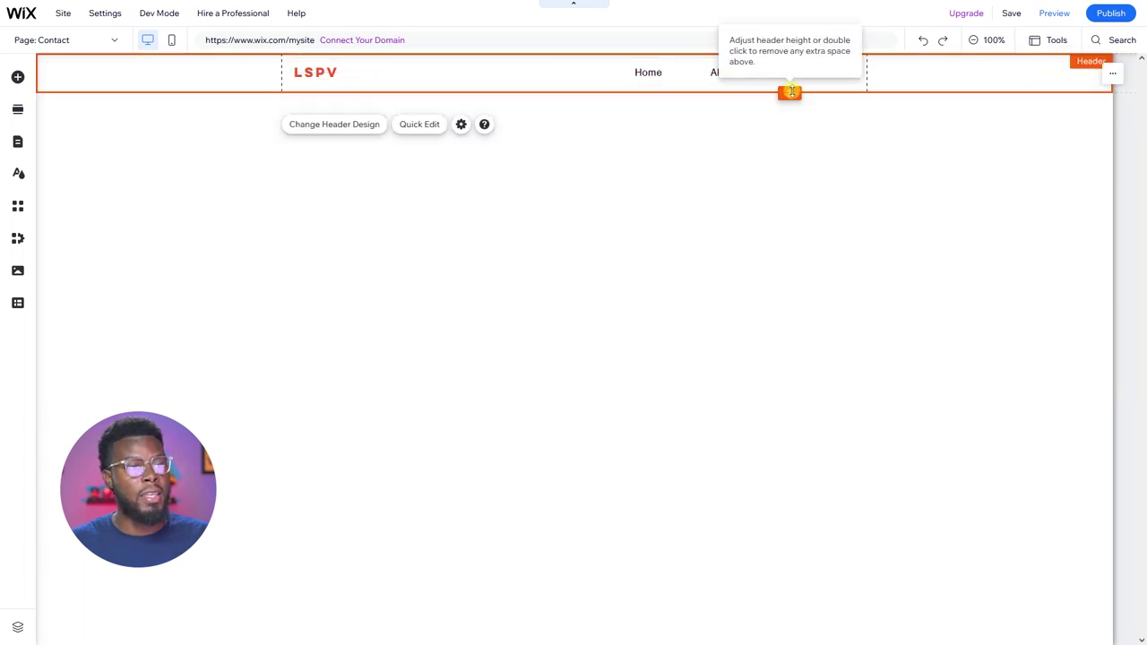
Try a taller header with the LSPV text centred above the menu
drag(789, 93, 790, 136)
drag(345, 79, 567, 77)
drag(707, 79, 524, 103)
click(752, 193)
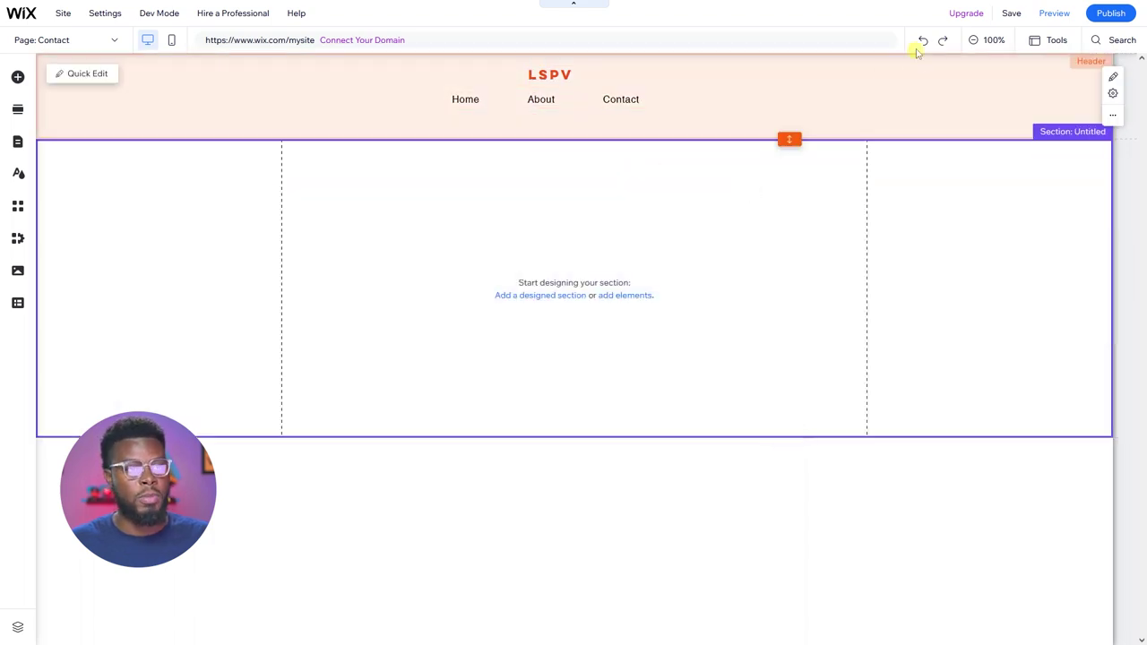
Undo the centred placement of the LSPV text and menu and the header height change
click(923, 41)
click(925, 42)
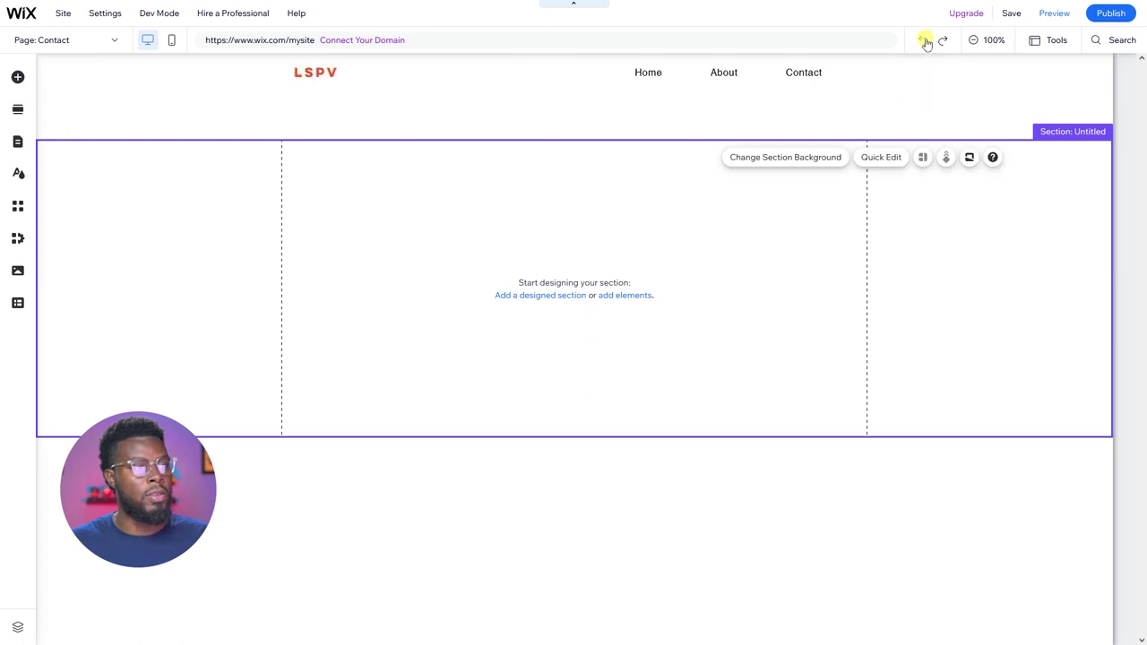
click(925, 42)
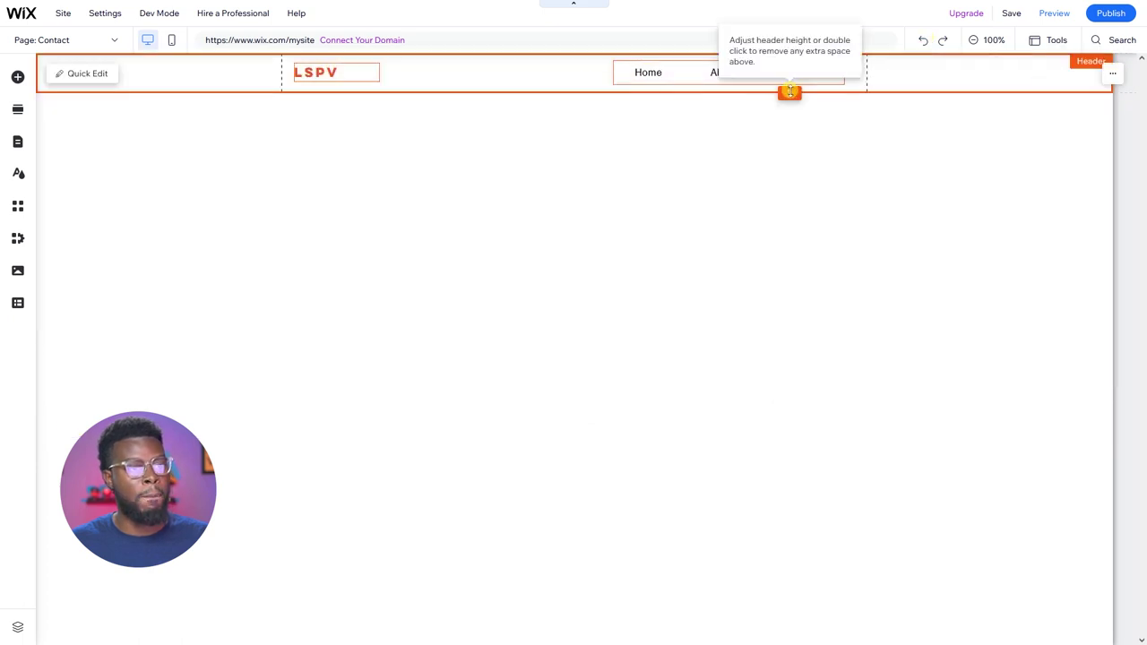
Make the header slightly taller, centre the LSPV text and menu vertically in it, and align the menu with the right gridline
drag(790, 91, 788, 107)
click(331, 73)
drag(331, 74, 330, 82)
click(730, 71)
drag(730, 71, 755, 83)
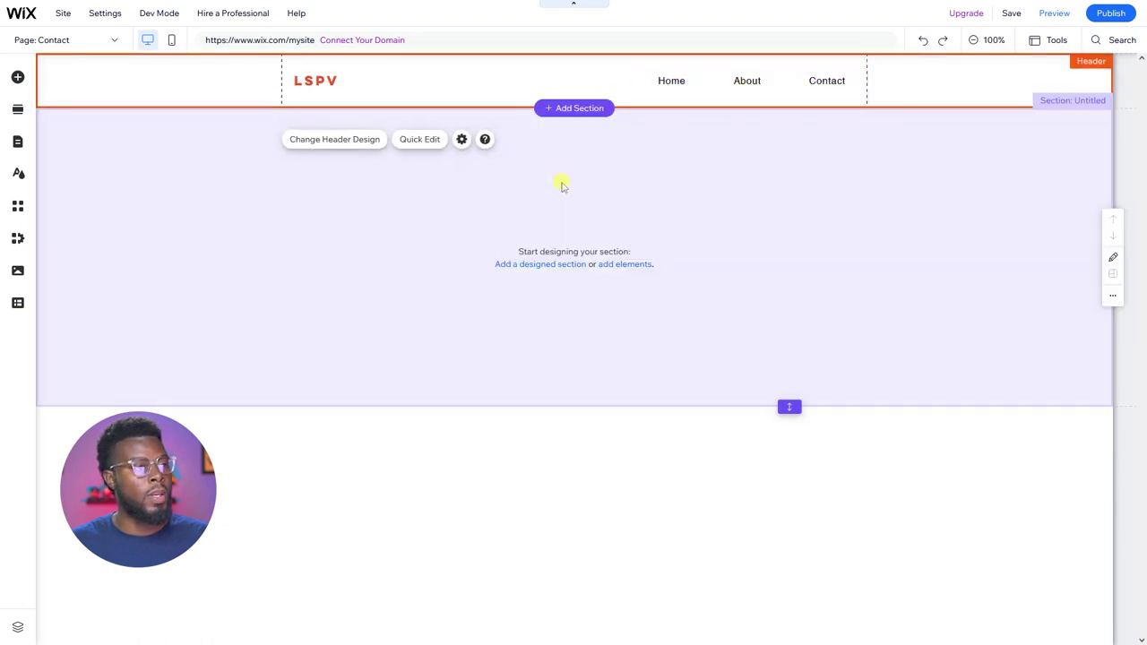
click(567, 192)
click(319, 84)
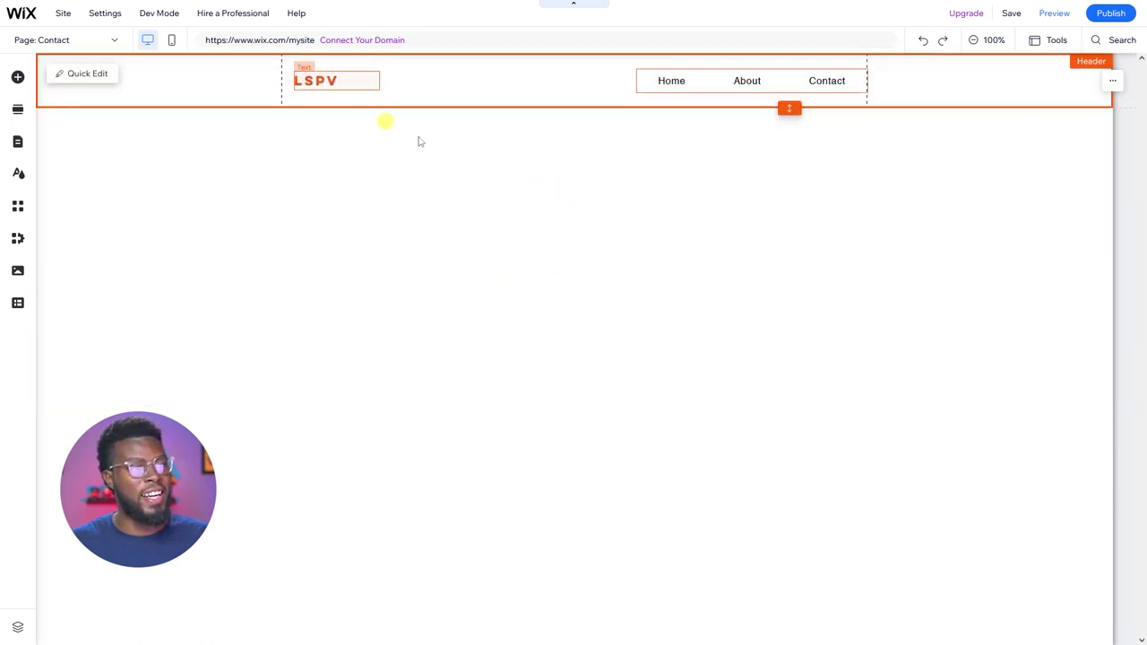
click(547, 203)
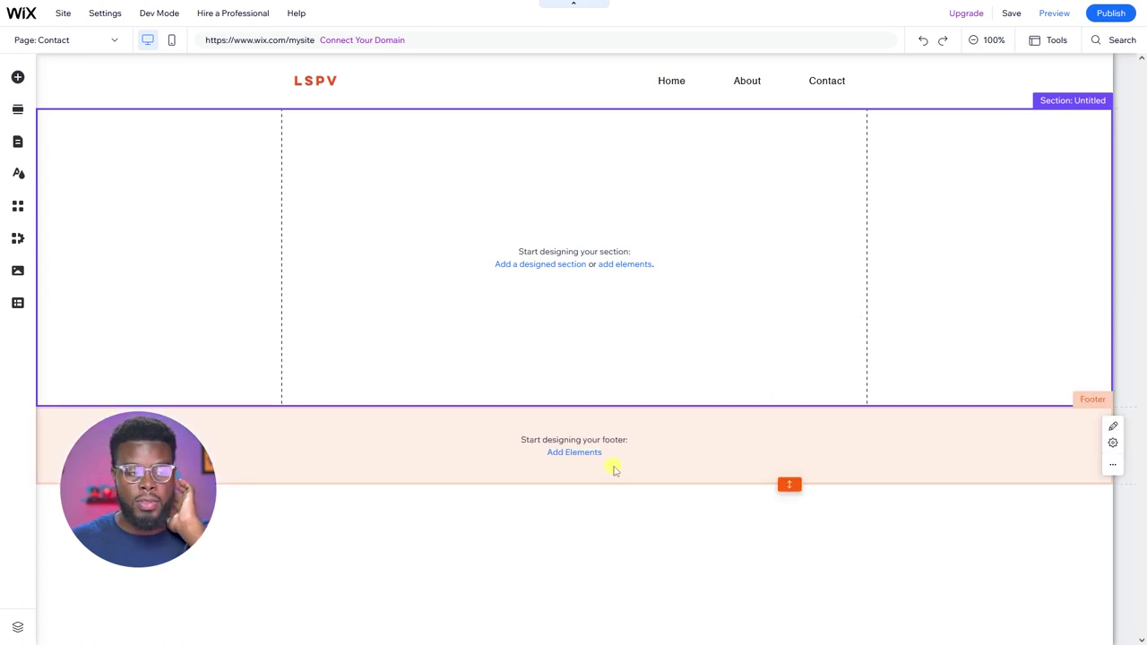
Add a Paragraph 3 themed text element to the empty footer
click(615, 470)
click(588, 459)
click(63, 124)
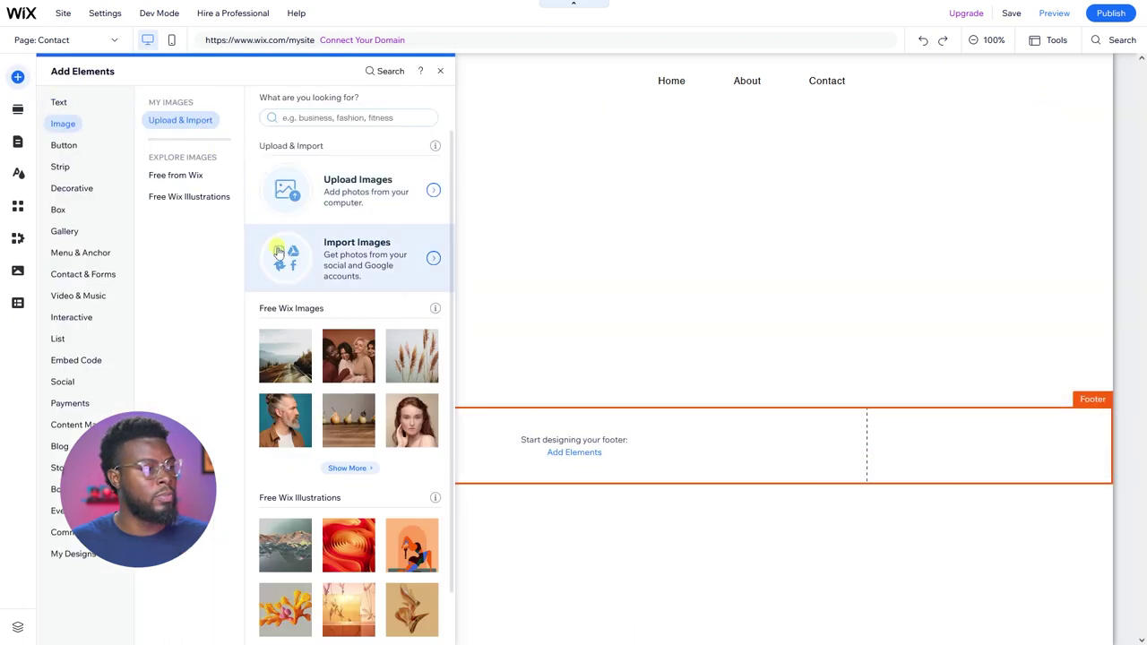
click(58, 102)
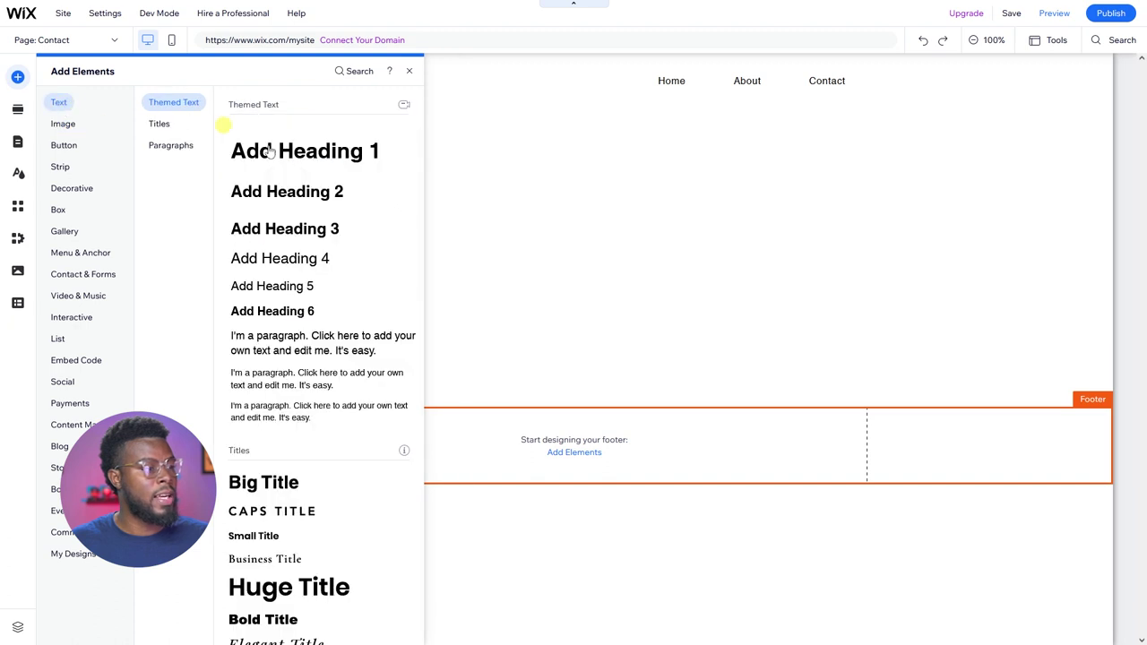
click(304, 405)
Replace the footer paragraph with "© 2099 Learn Share Photo Video. All rights reserved." and widen its box to fit one line
double_click(517, 453)
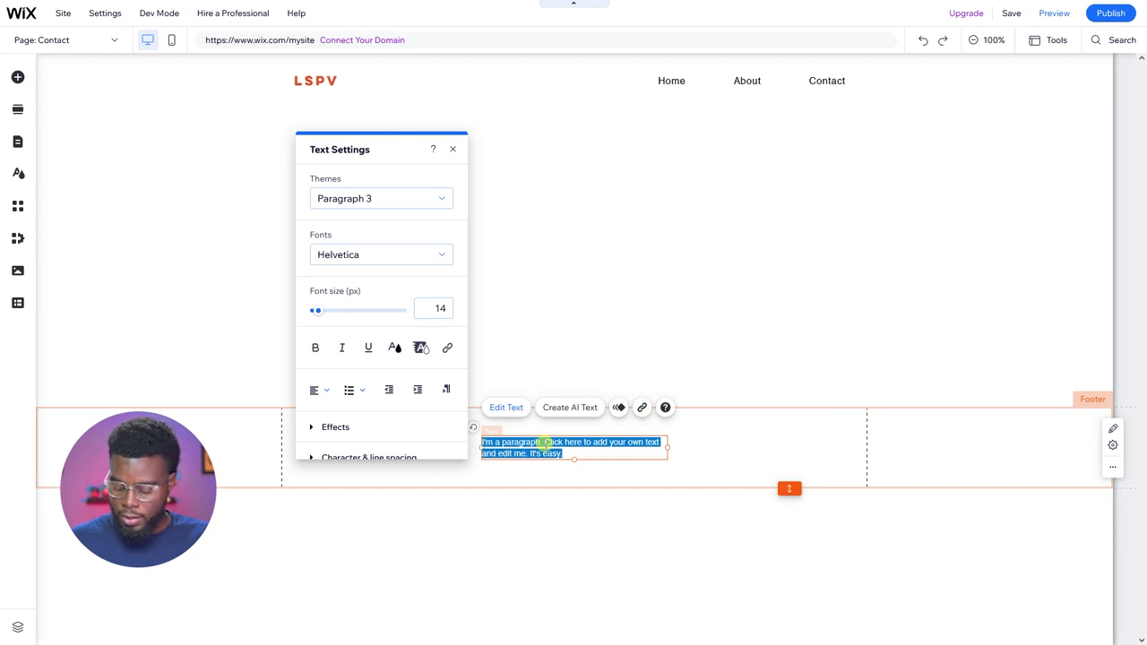
text(©)
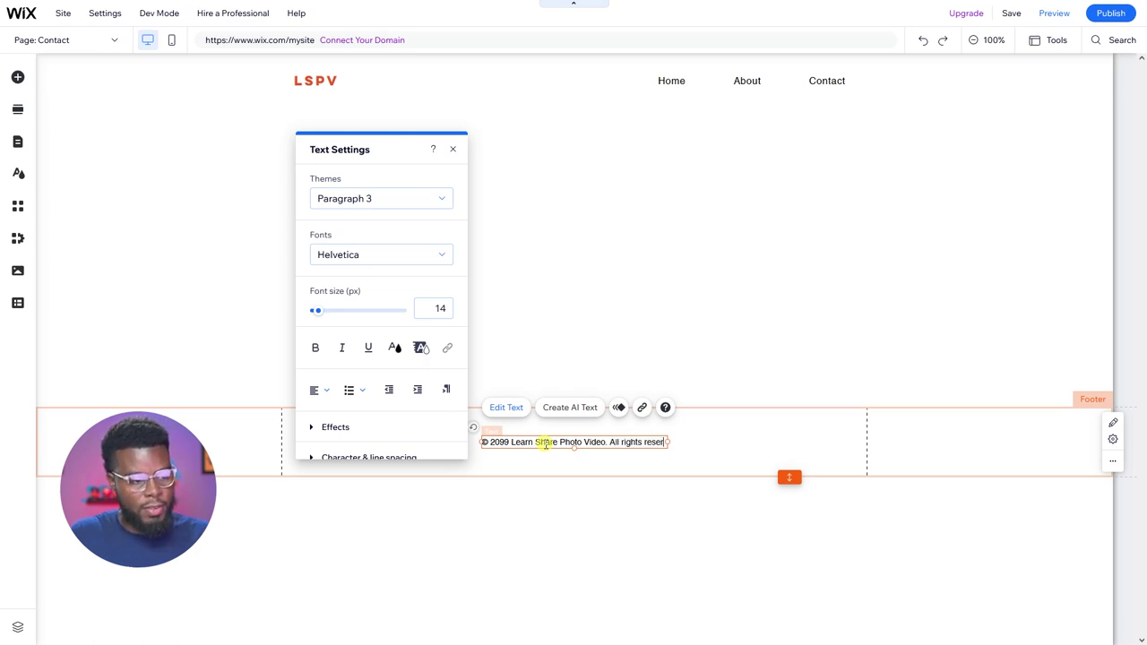
text(ved.)
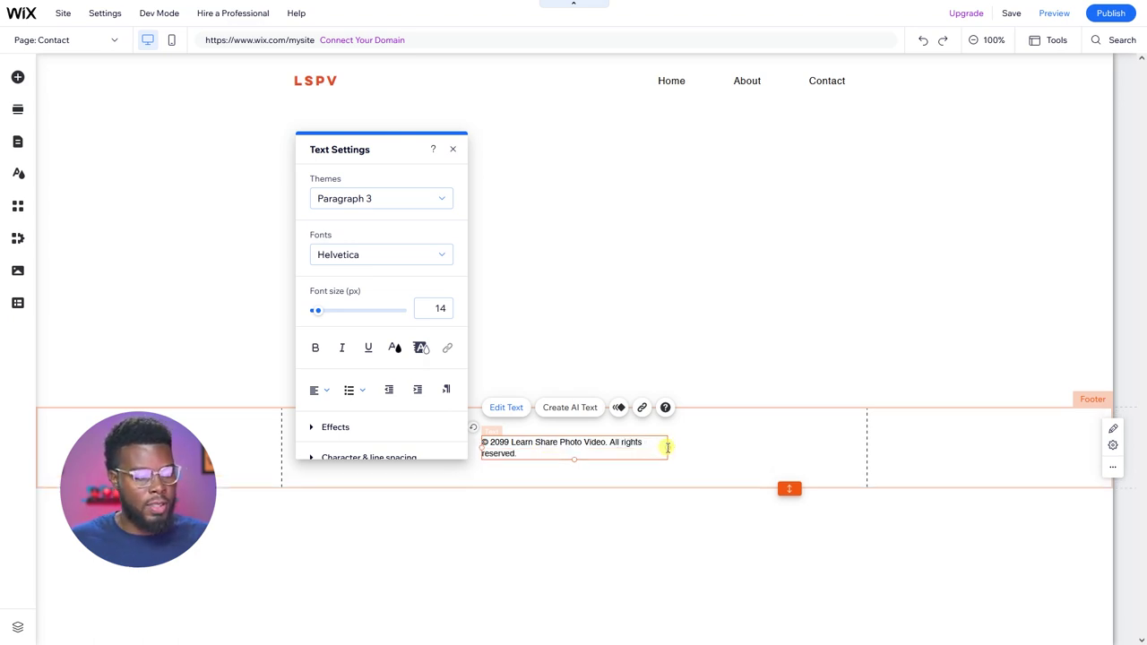
drag(669, 446, 748, 449)
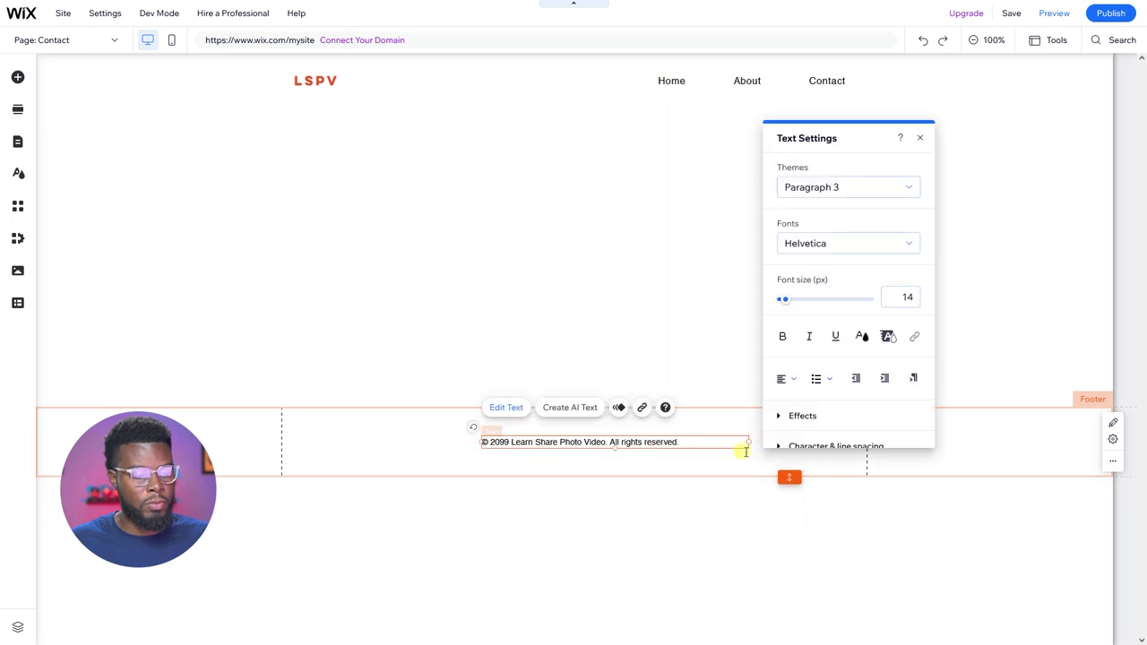
click(693, 459)
With the footer copyright text selected, show the editing toolbar and the rulers
click(627, 442)
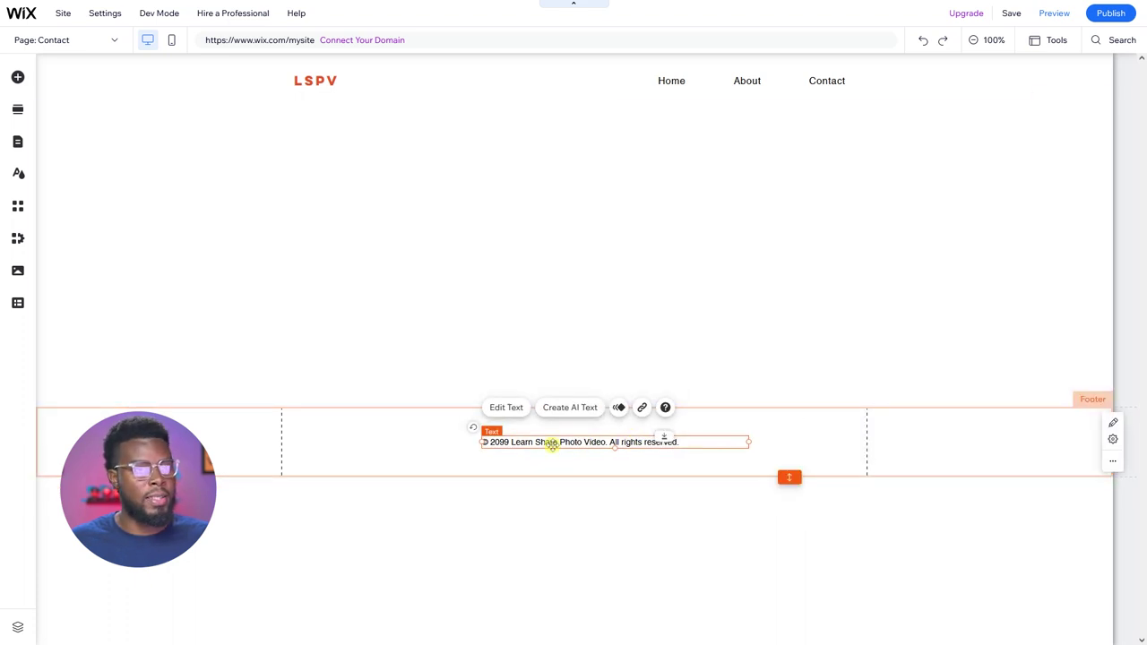
click(1054, 43)
click(973, 142)
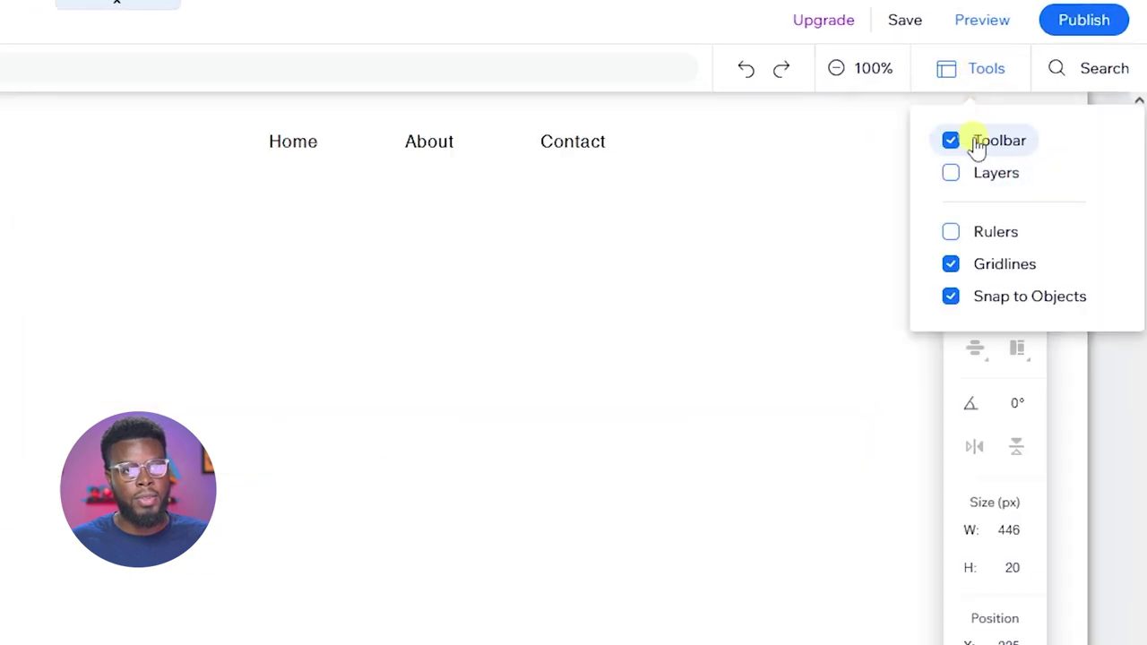
click(1051, 133)
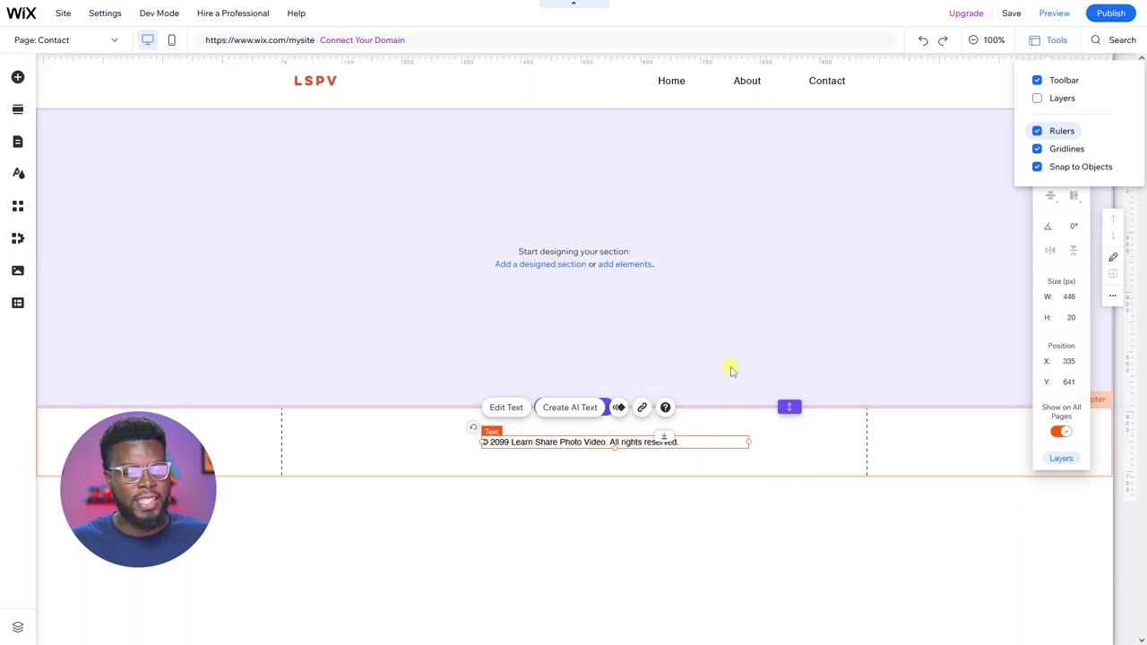
Centre the copyright text box horizontally on the page
click(655, 440)
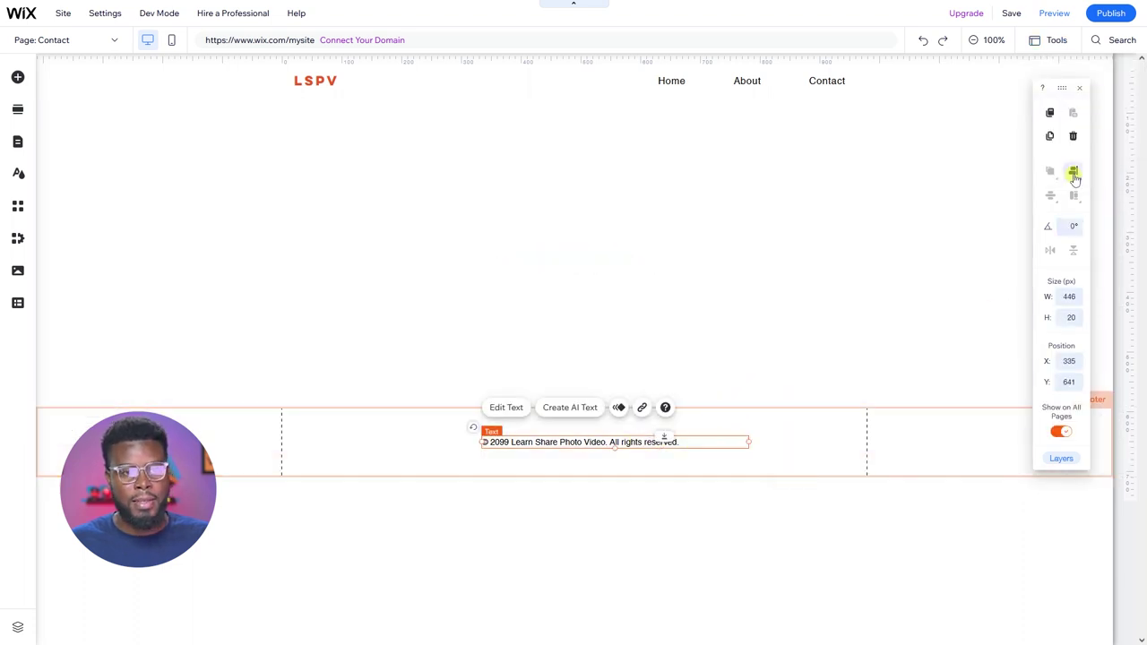
click(1073, 170)
click(1047, 172)
Browse the footer design presets and apply the borderless grey themed footer
click(785, 437)
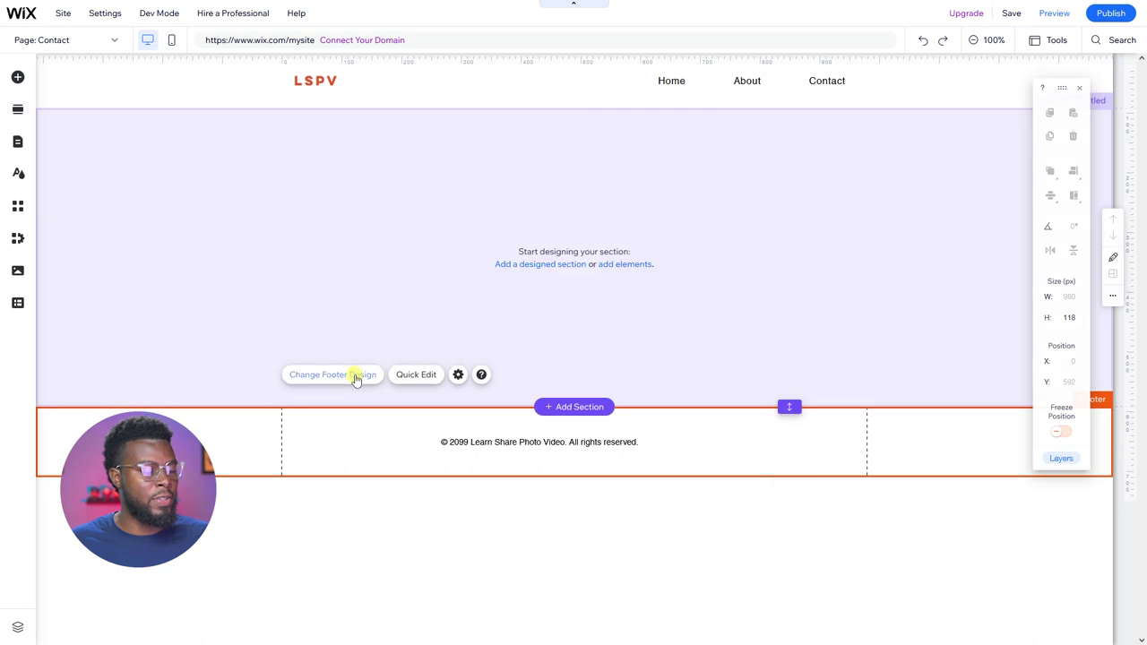
click(356, 375)
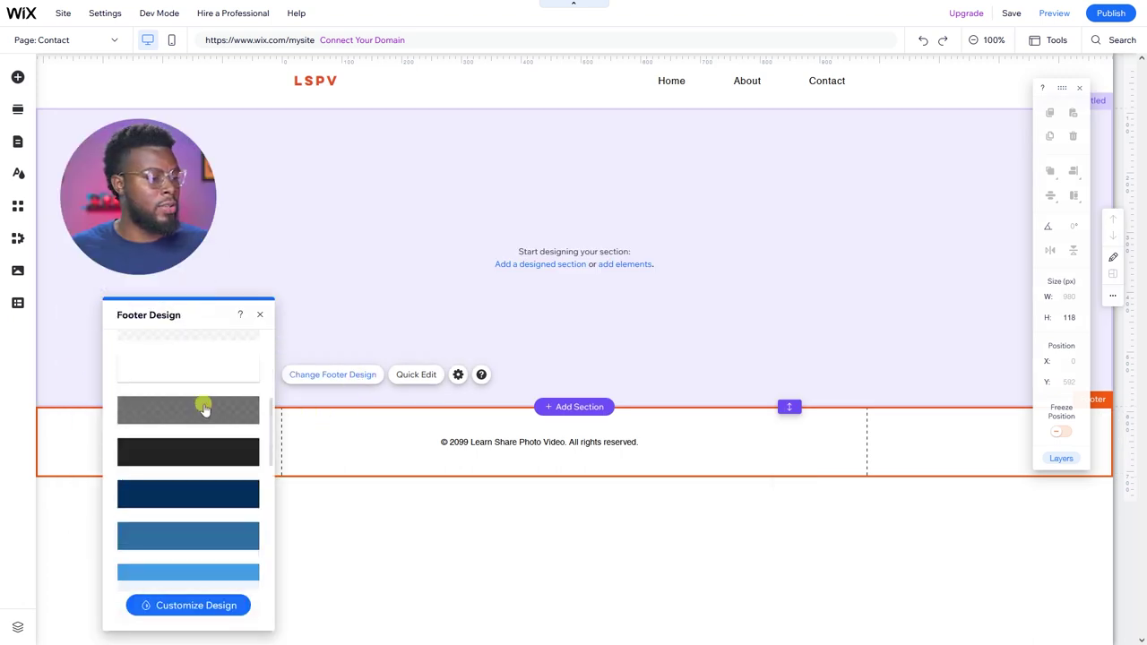
click(200, 404)
scroll(205, 408, down, 3)
click(215, 434)
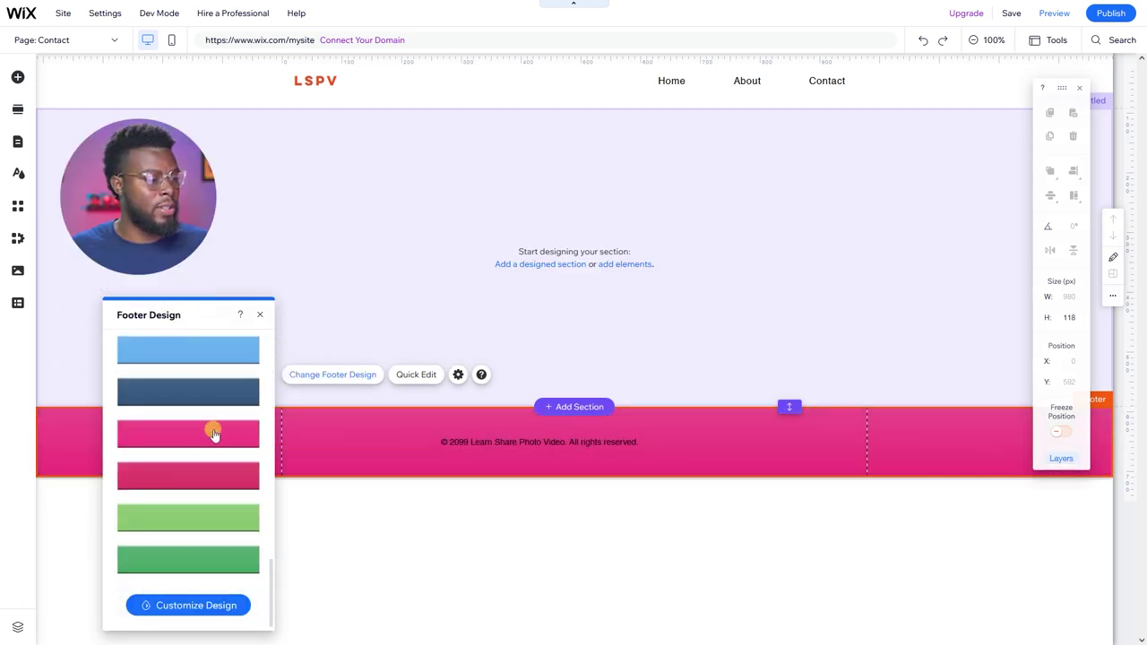
scroll(213, 434, up, 3)
click(200, 462)
scroll(200, 463, up, 5)
click(200, 467)
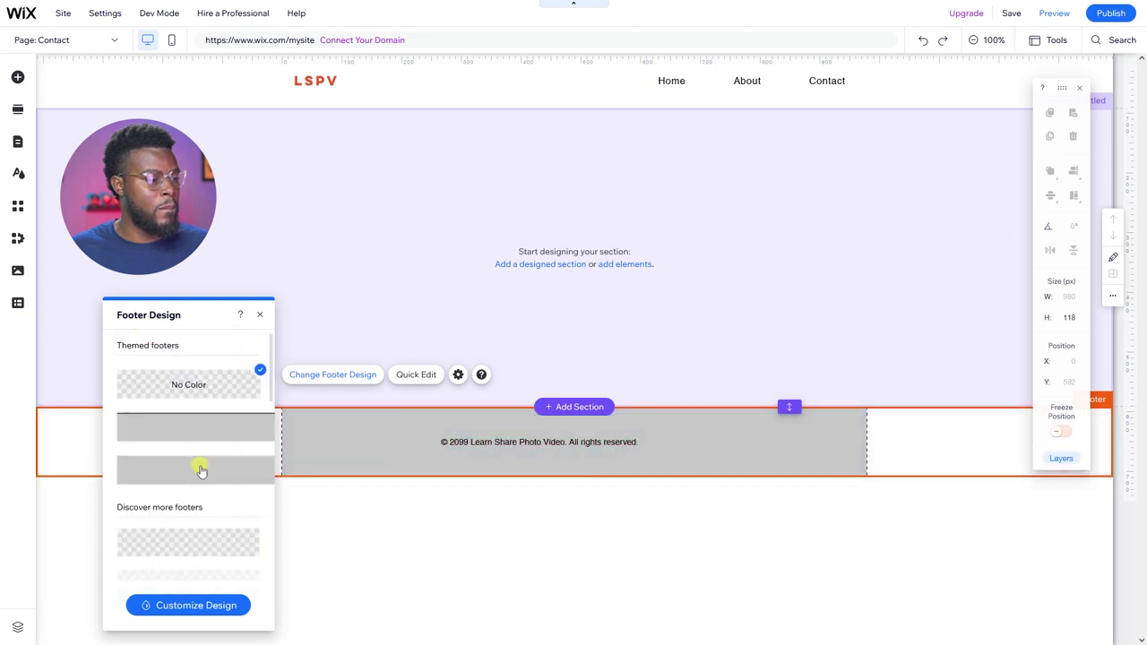
scroll(202, 436, down, 1)
click(199, 412)
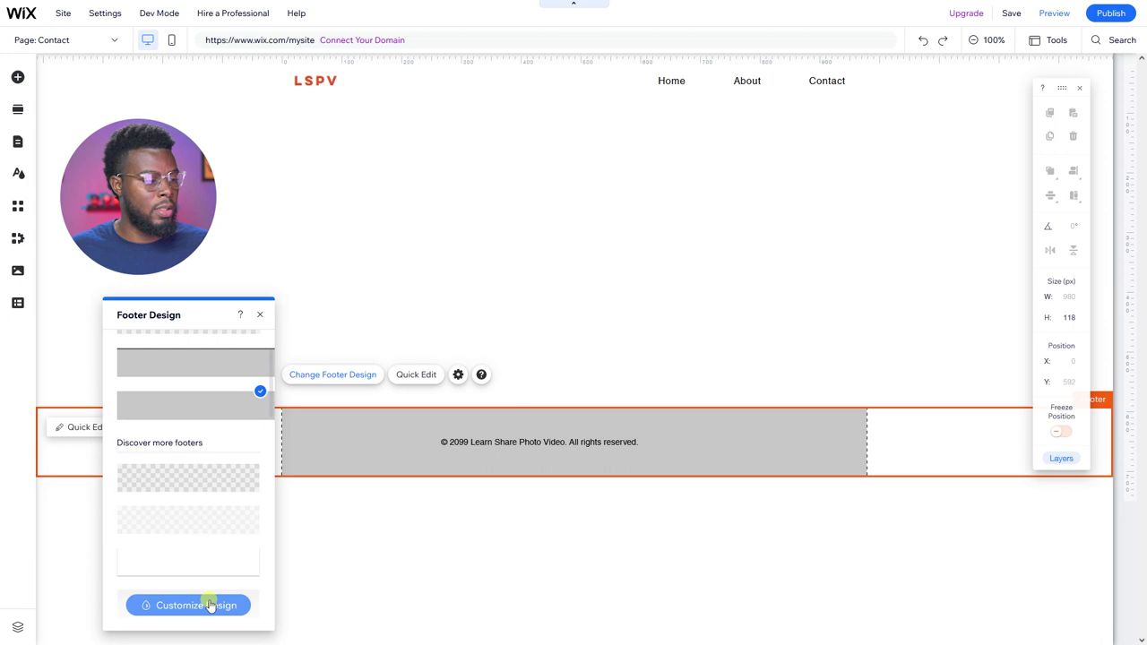
Customize the footer's fill by setting the outer background to 100% opacity and black
click(208, 605)
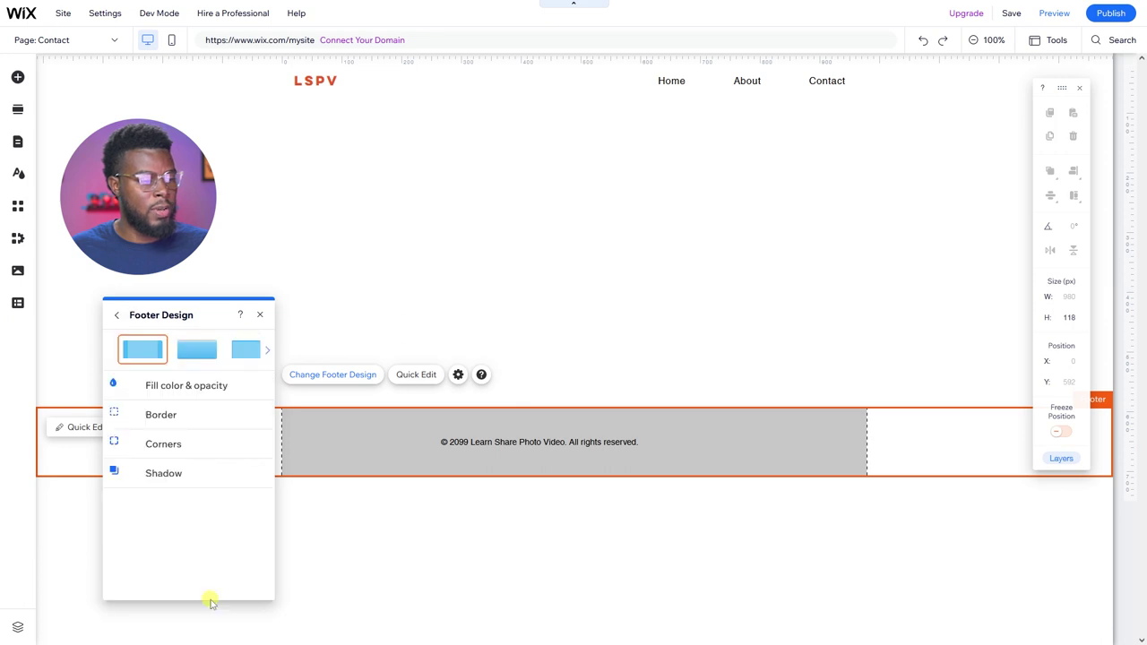
click(213, 386)
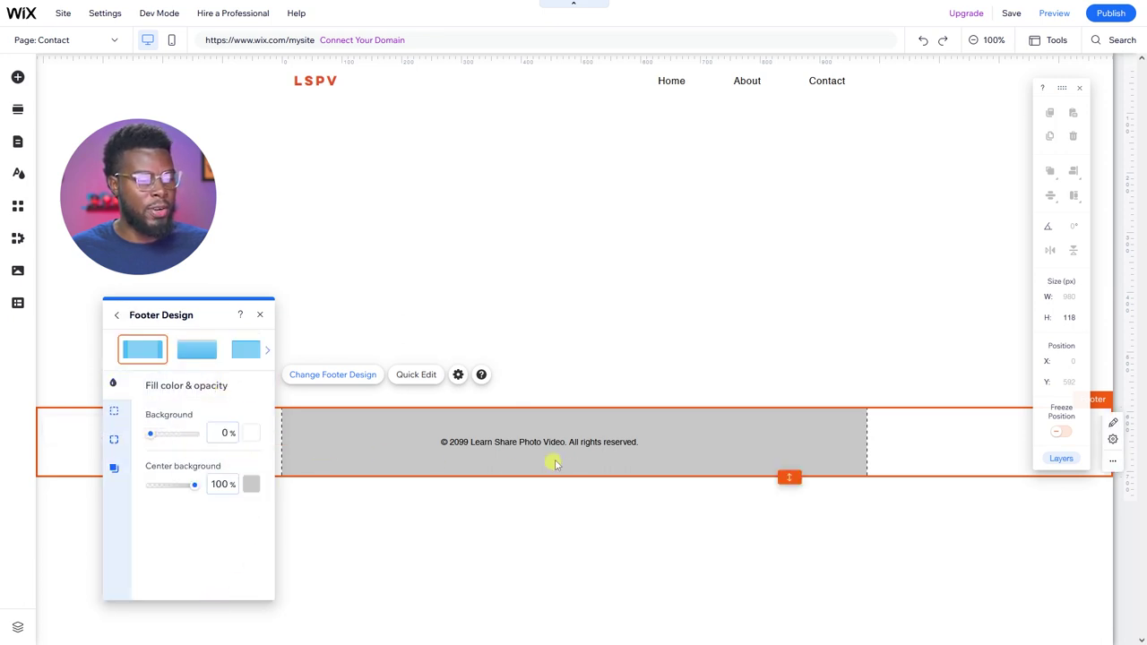
drag(153, 436, 225, 438)
click(252, 436)
click(367, 484)
Set the footer's centre background to black #000000 and reapply black to the outer background
click(252, 484)
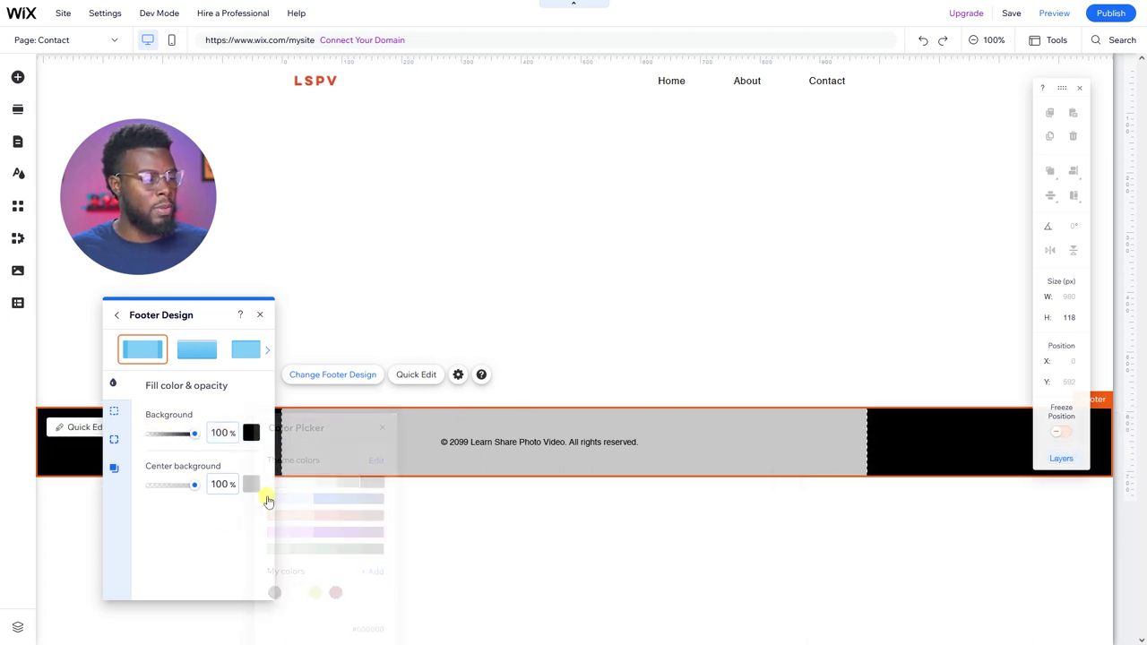
click(366, 484)
click(373, 484)
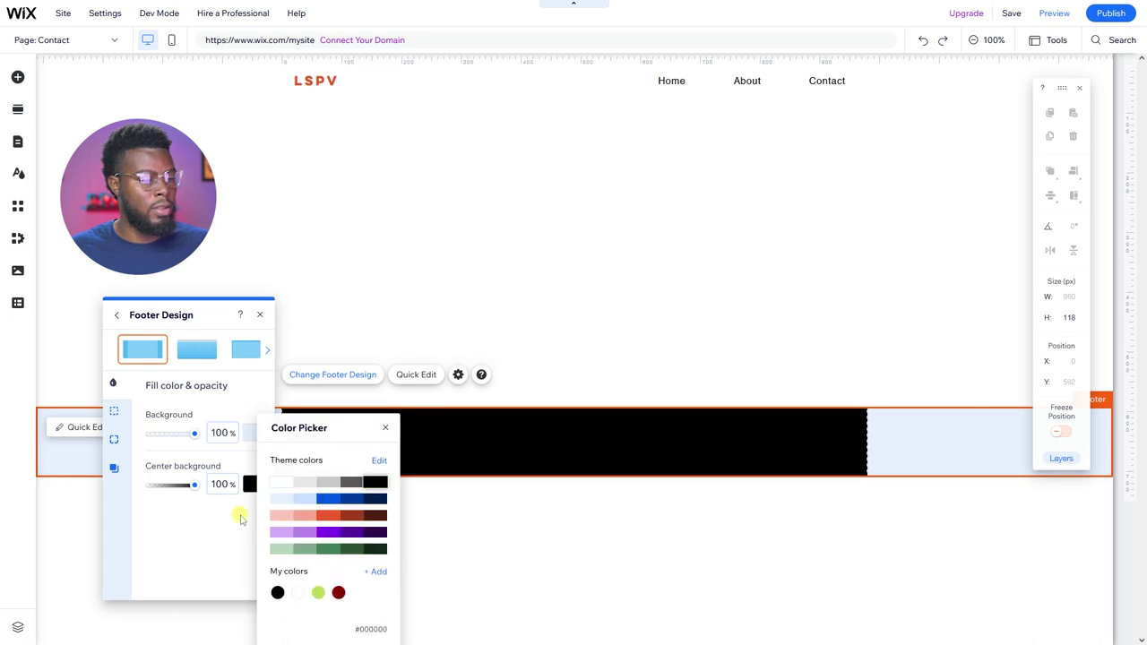
click(249, 434)
click(249, 434)
click(370, 485)
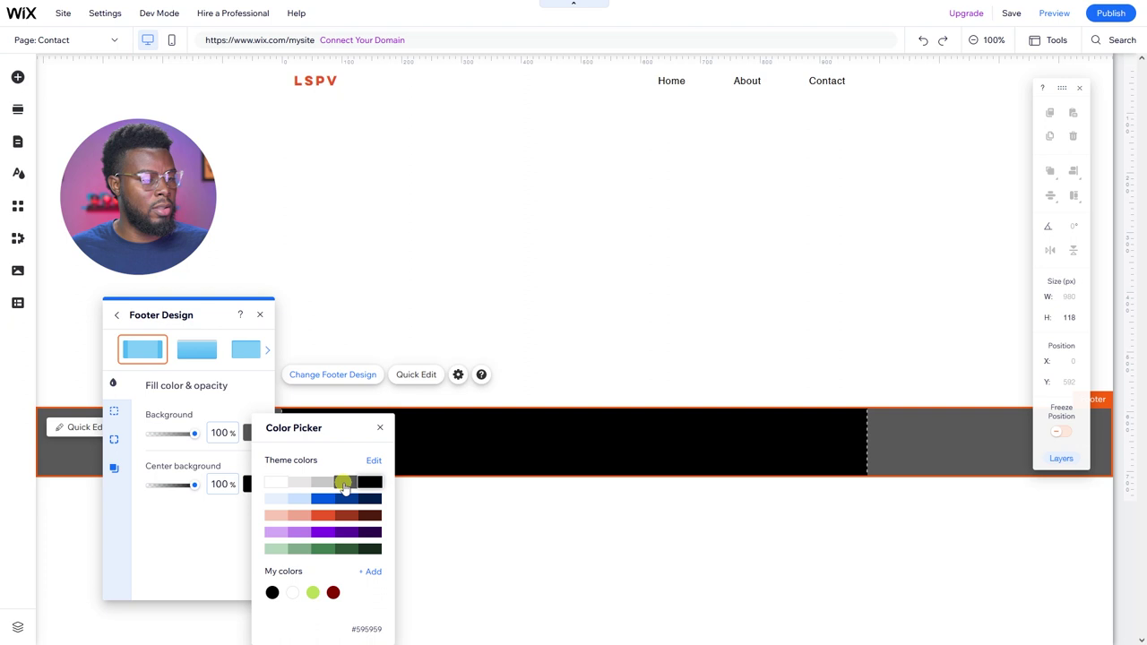
click(369, 484)
click(174, 518)
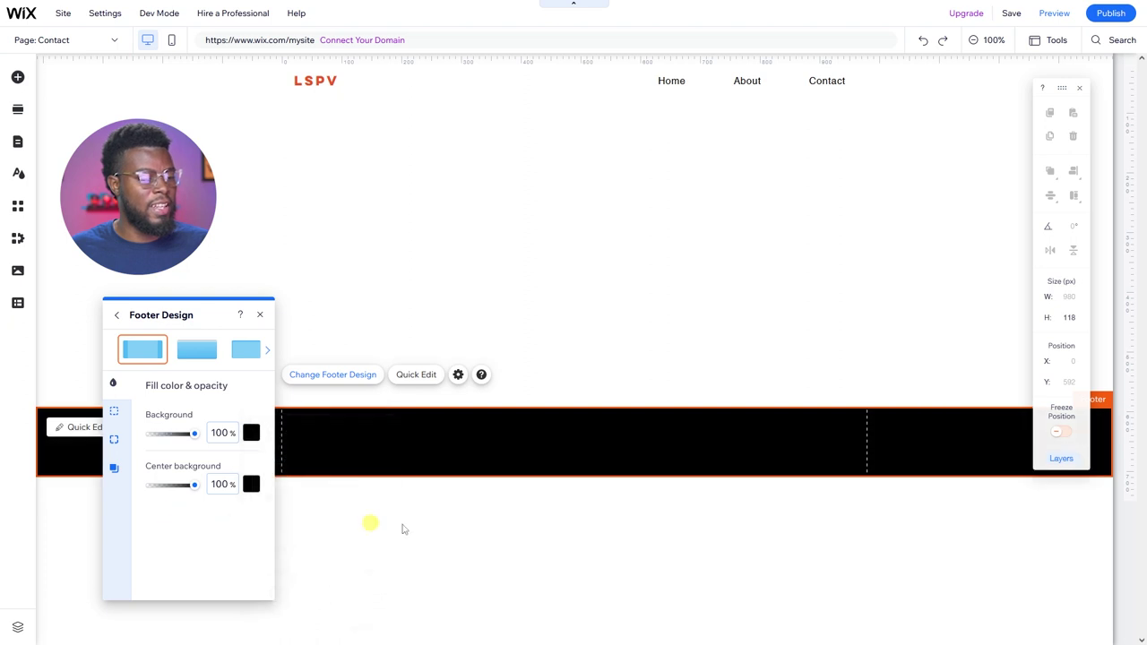
Centre-align the copyright text within its box in the footer
click(539, 448)
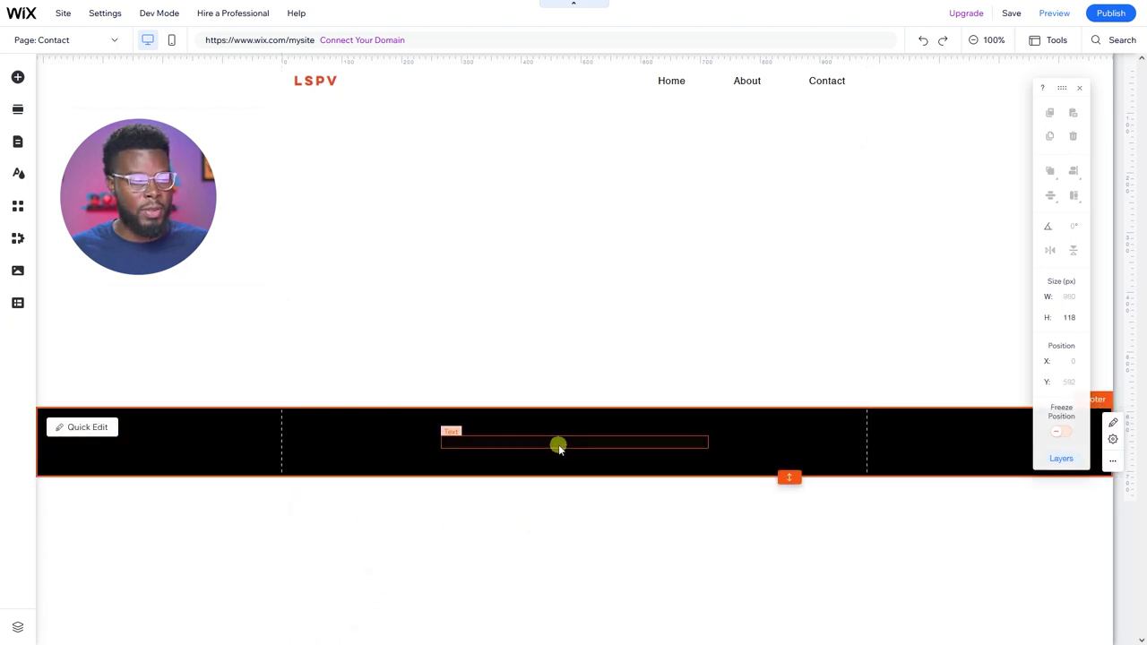
click(558, 446)
click(464, 408)
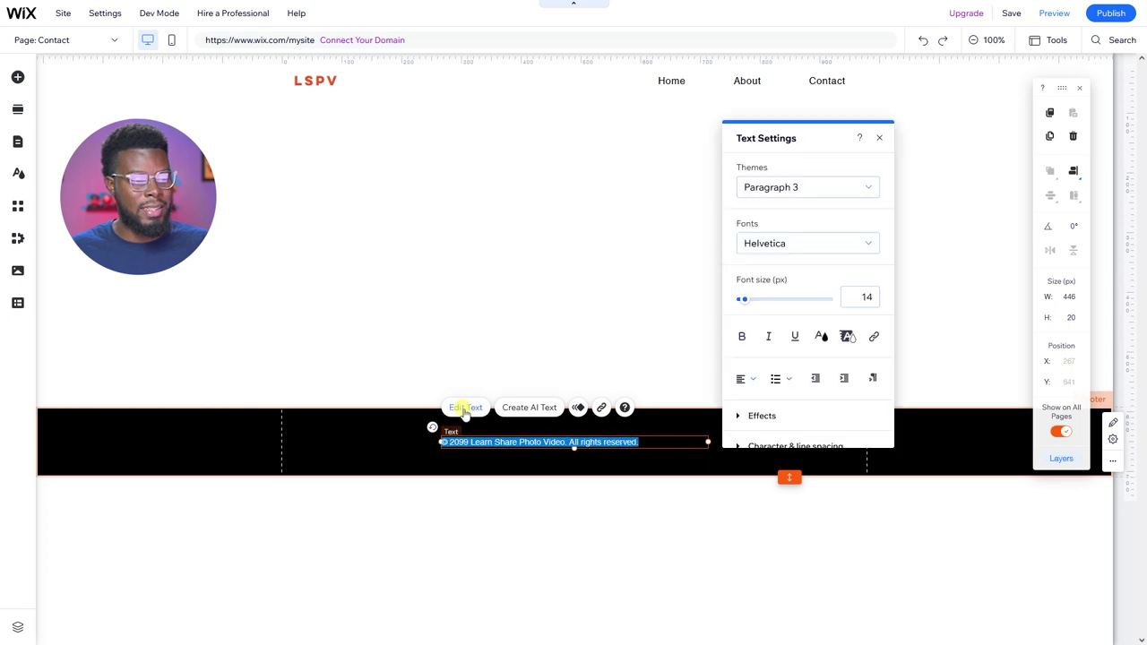
click(745, 378)
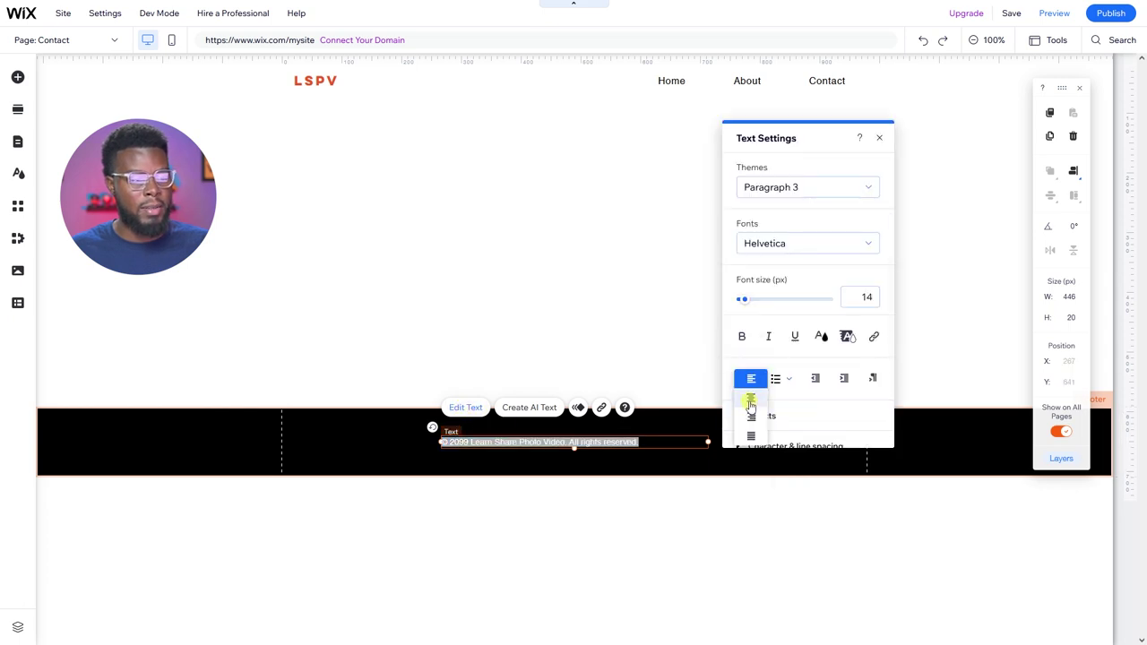
click(750, 400)
Set the copyright text colour to white #FFFFFF after trying the theme's orange-red
click(821, 336)
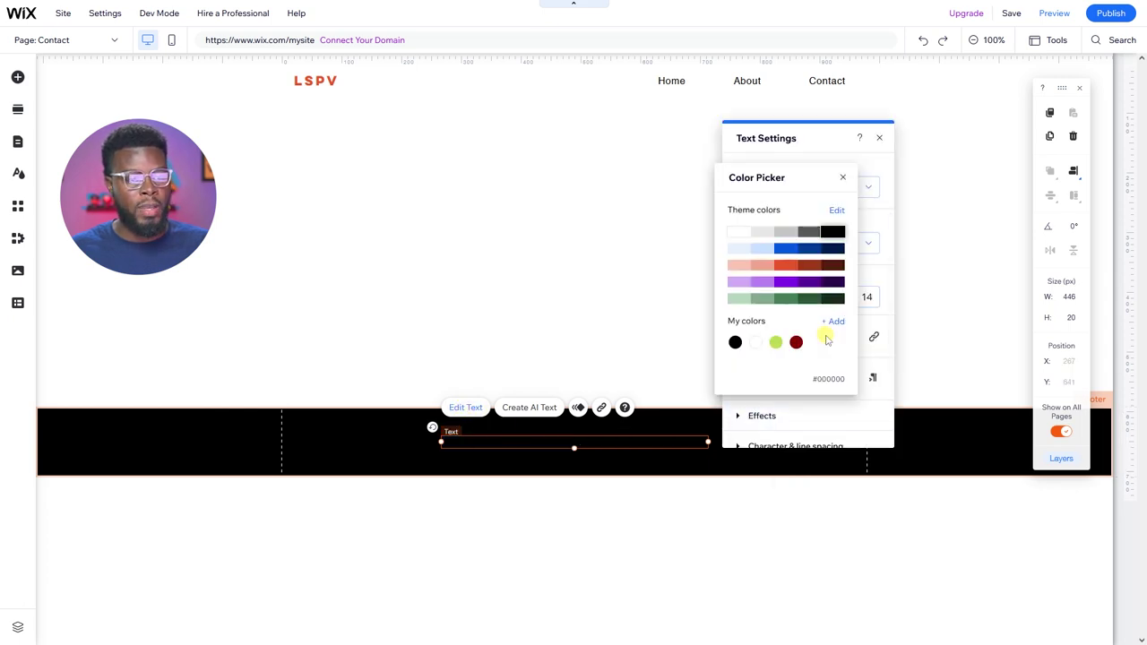
click(788, 265)
click(741, 232)
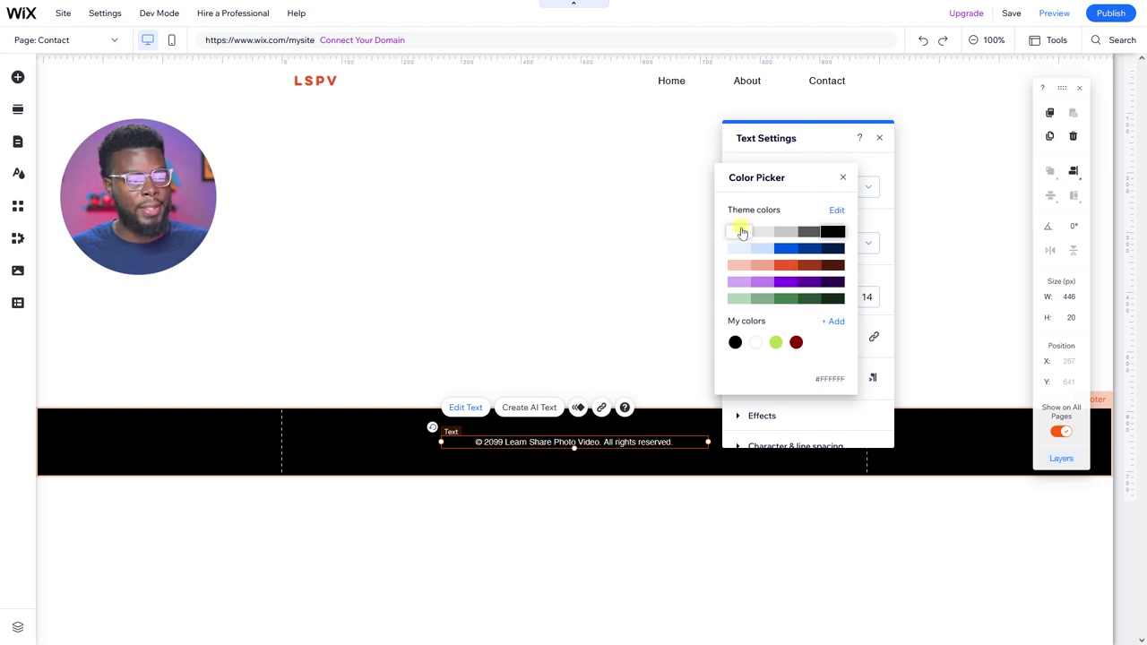
click(783, 267)
click(743, 232)
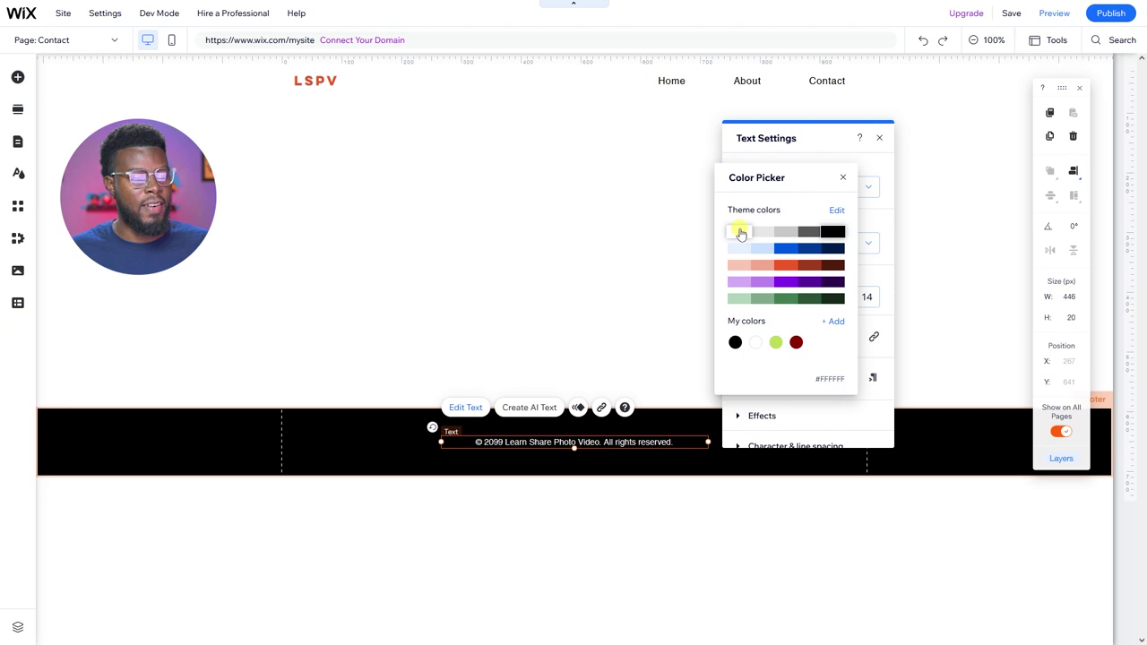
click(557, 270)
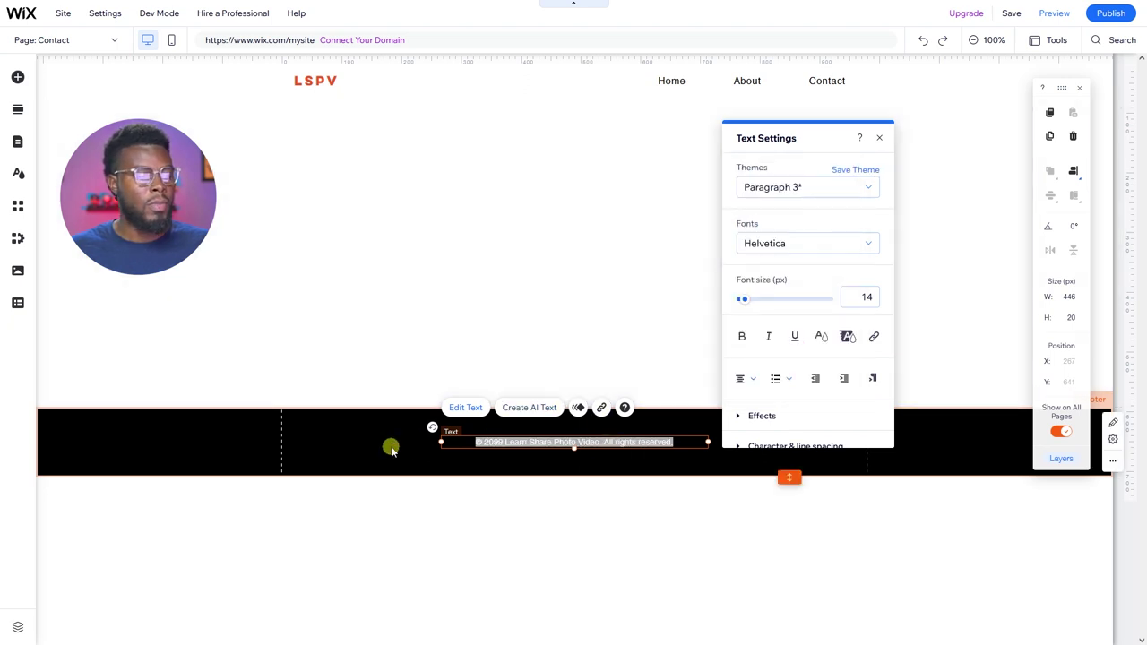
Set both the footer's background and centre background to dark grey #595959, and select the empty page section above it
click(389, 448)
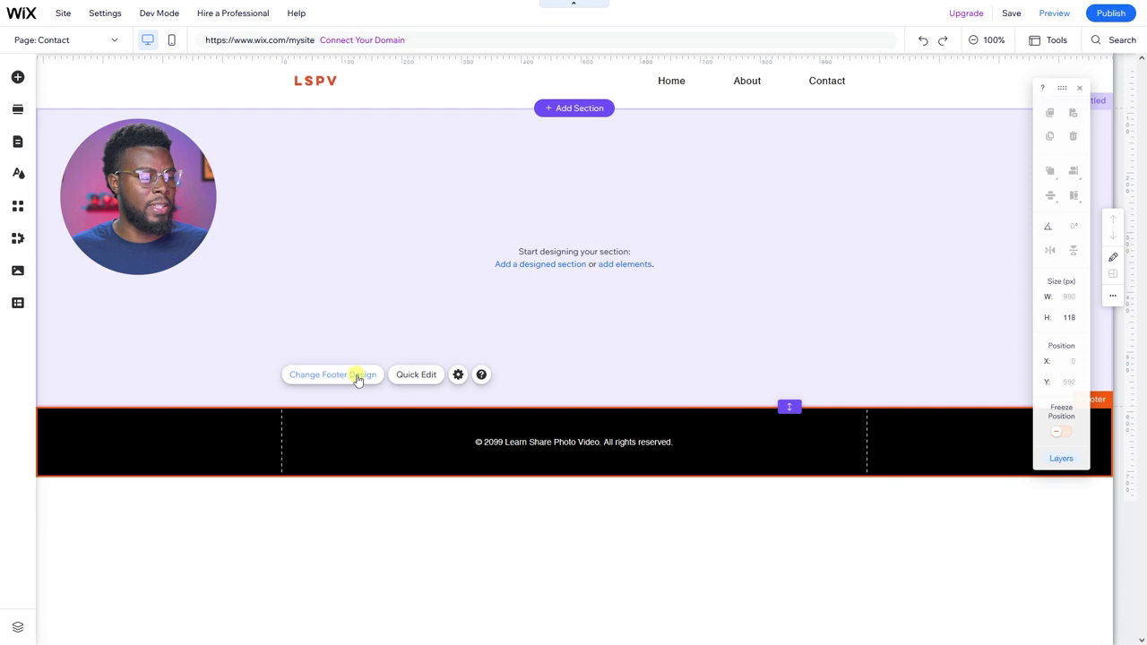
click(359, 374)
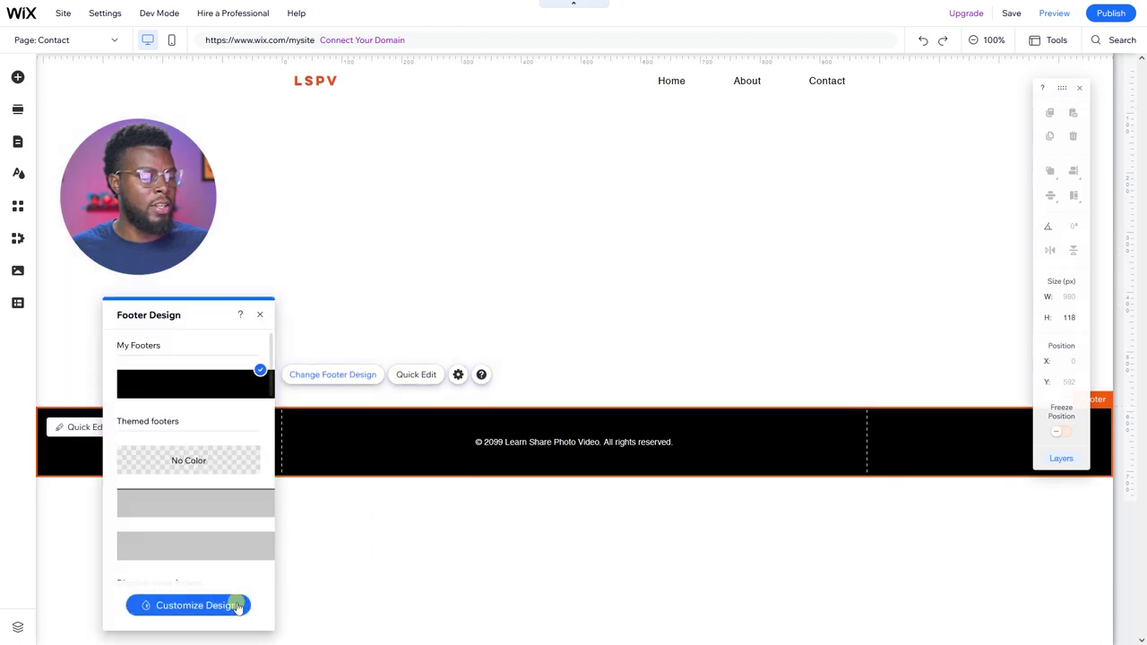
click(236, 605)
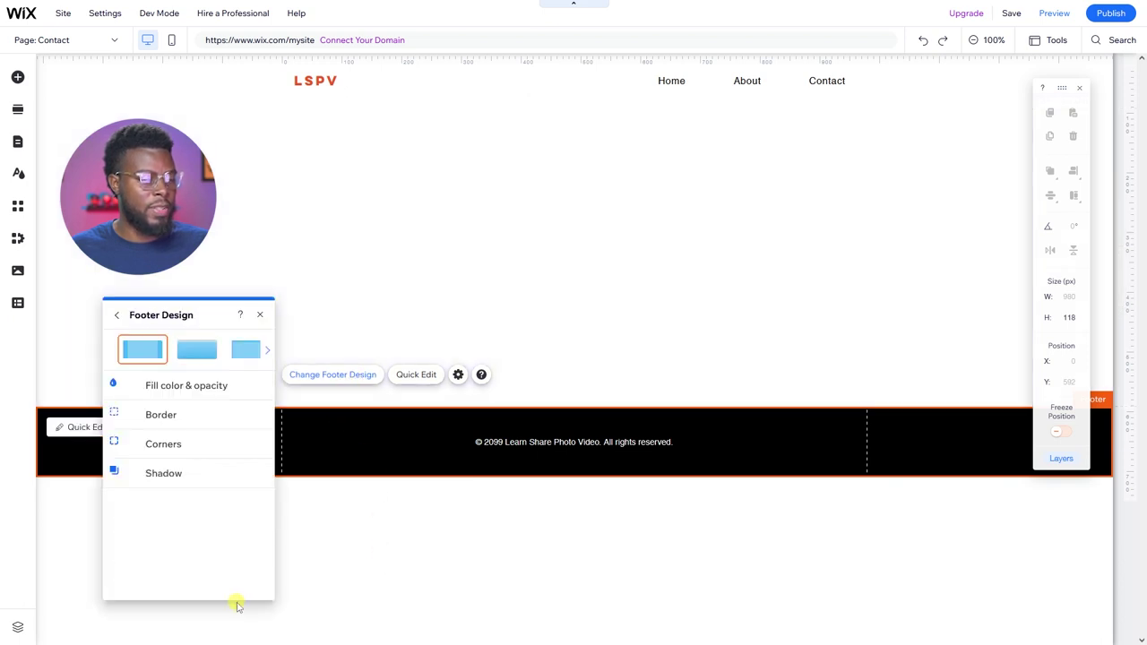
click(235, 387)
click(249, 433)
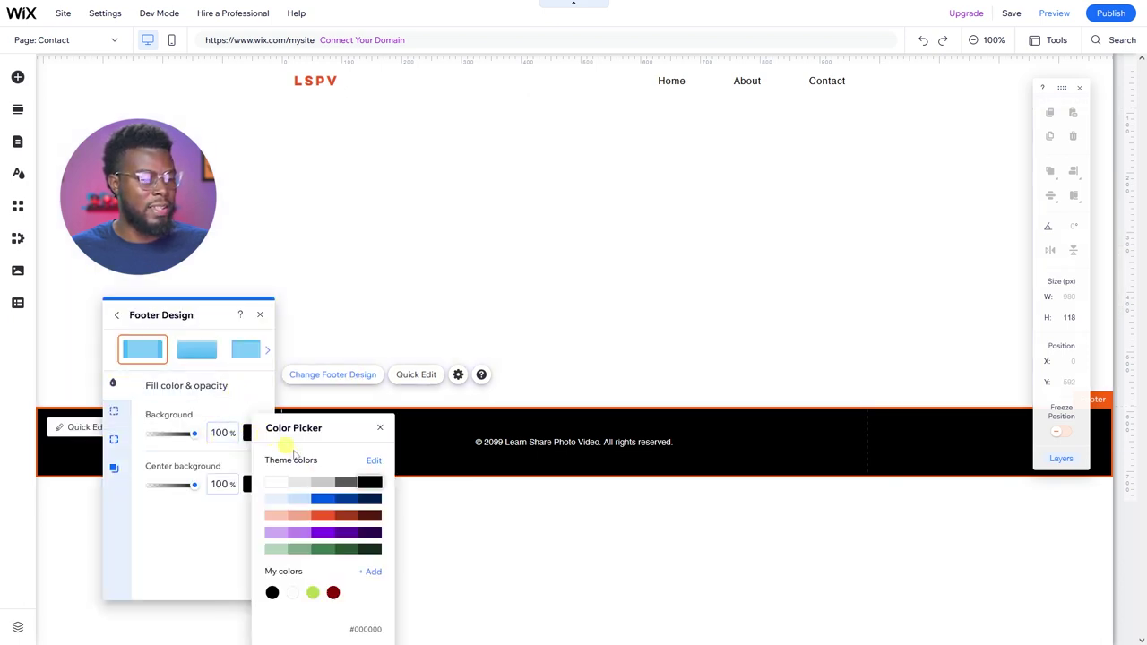
click(346, 482)
click(248, 484)
click(349, 482)
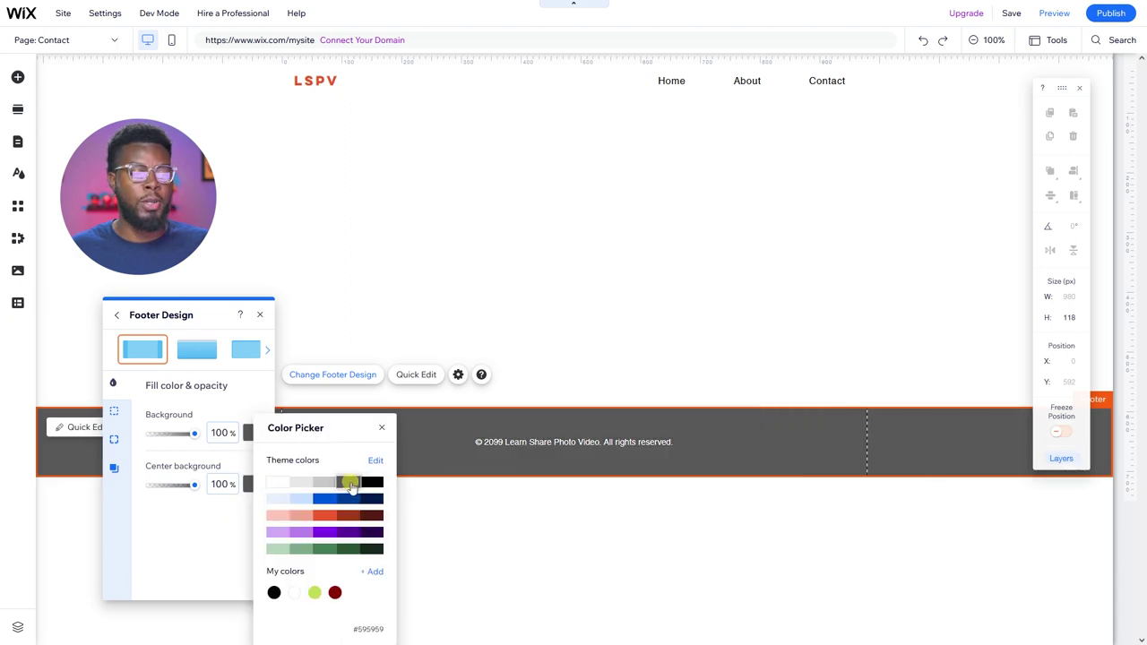
click(604, 507)
click(704, 345)
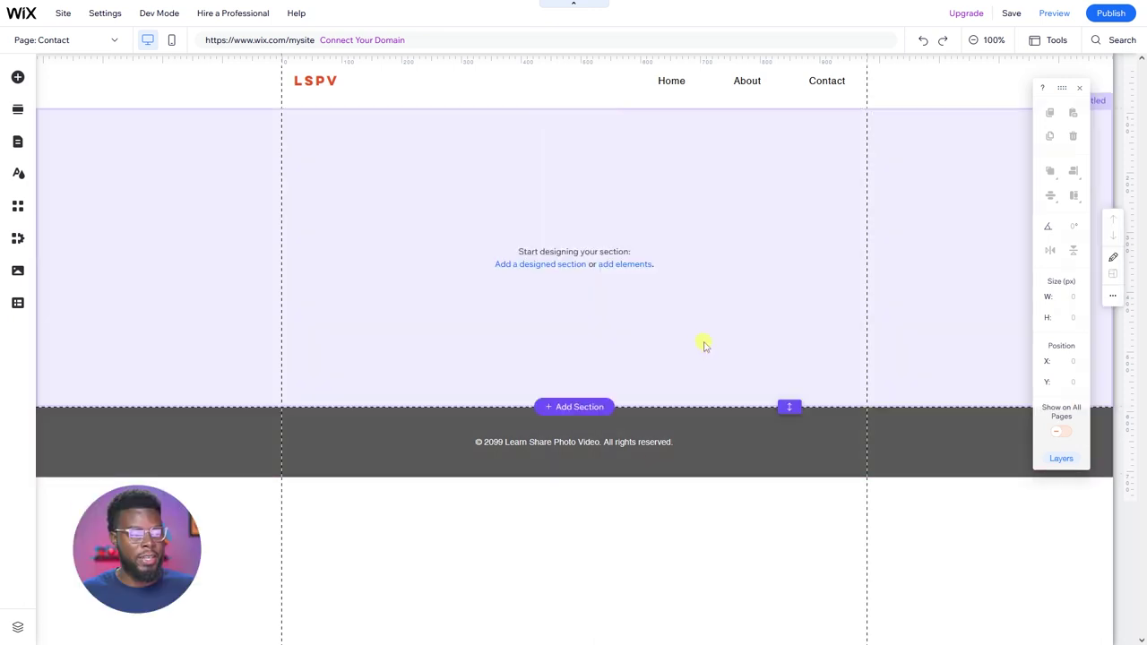
click(704, 345)
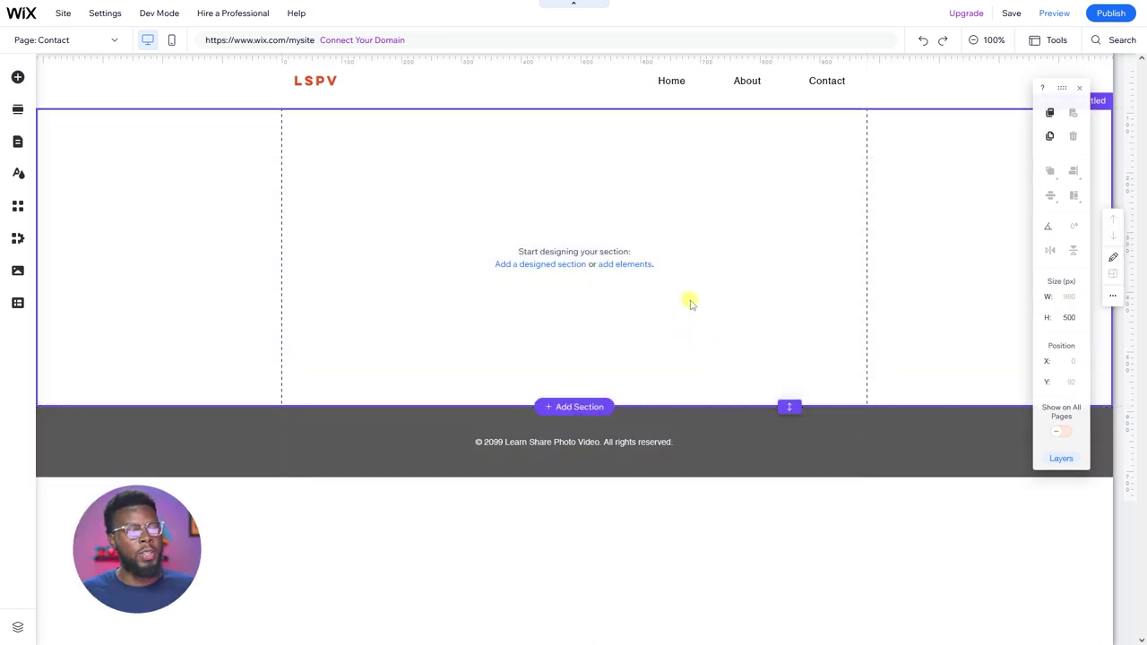
Try to delete the empty section on the Contact page
click(782, 218)
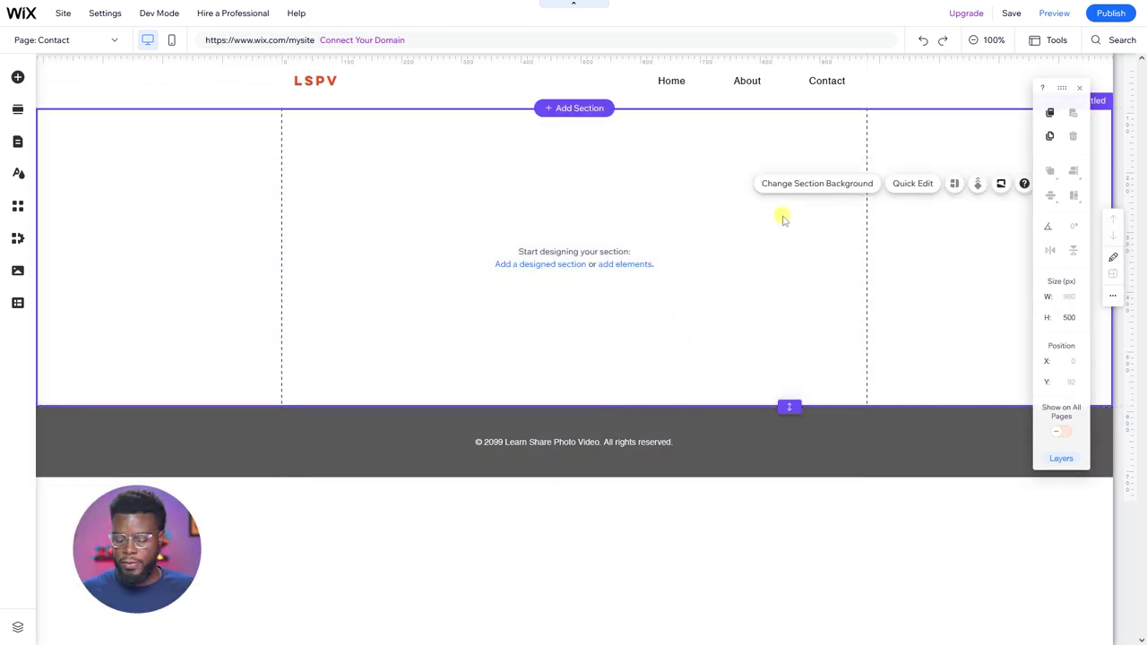
key(Delete)
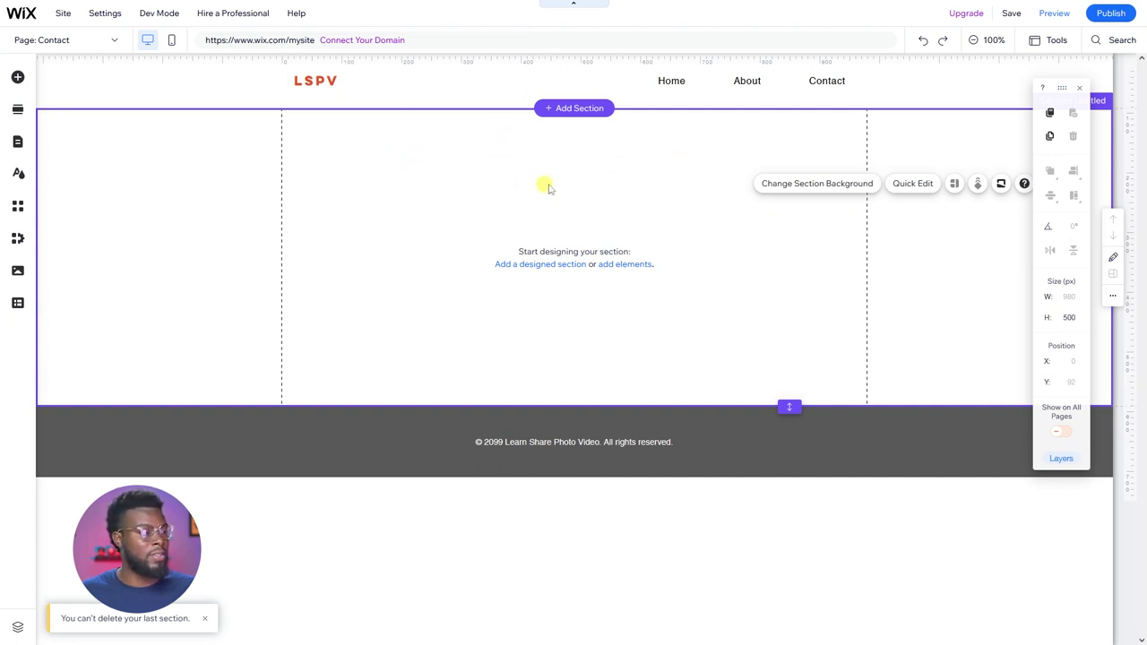
Browse the Welcome and About strip designs, and add the black Classic strip to the empty section
click(18, 78)
click(60, 168)
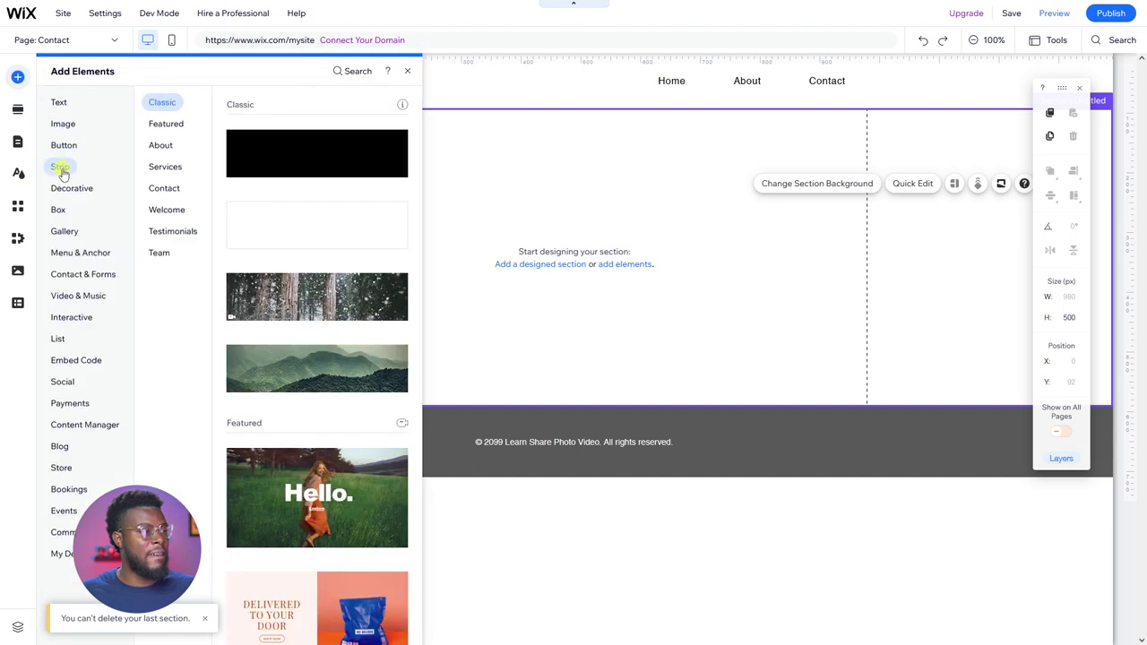
click(163, 213)
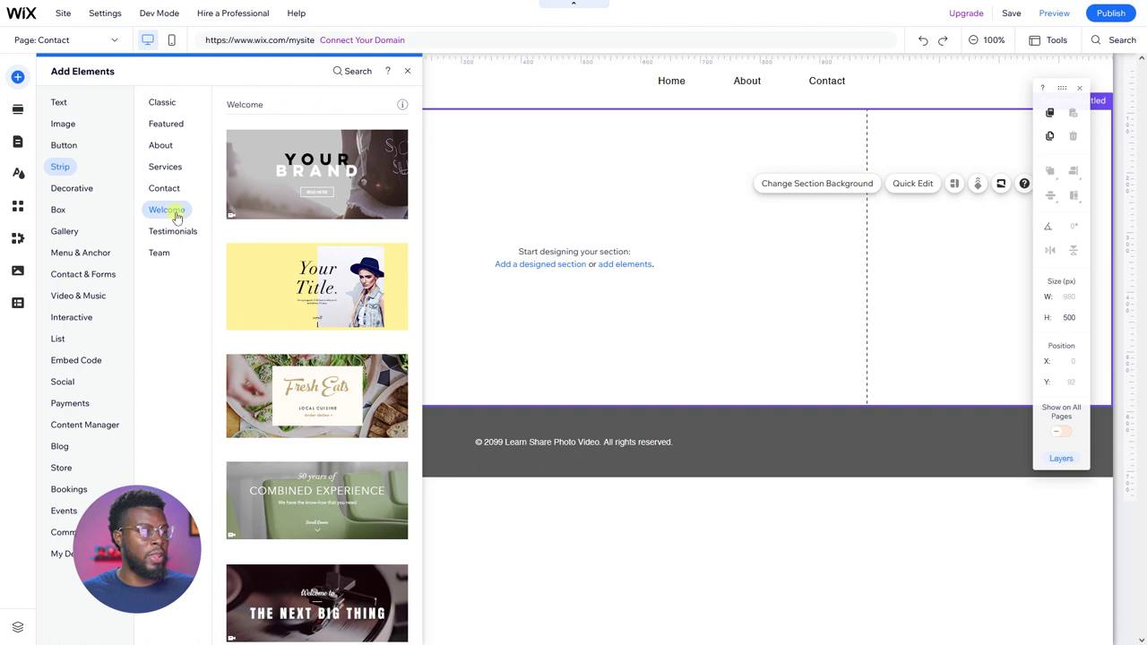
click(166, 145)
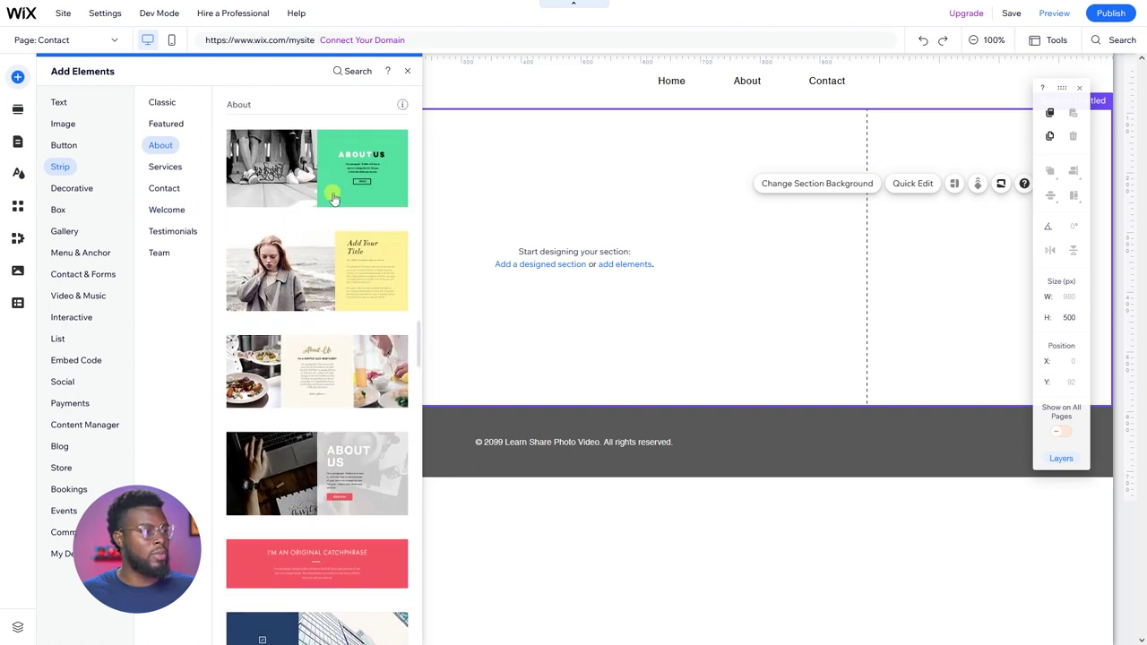
scroll(332, 192, down, 3)
scroll(333, 192, up, 7)
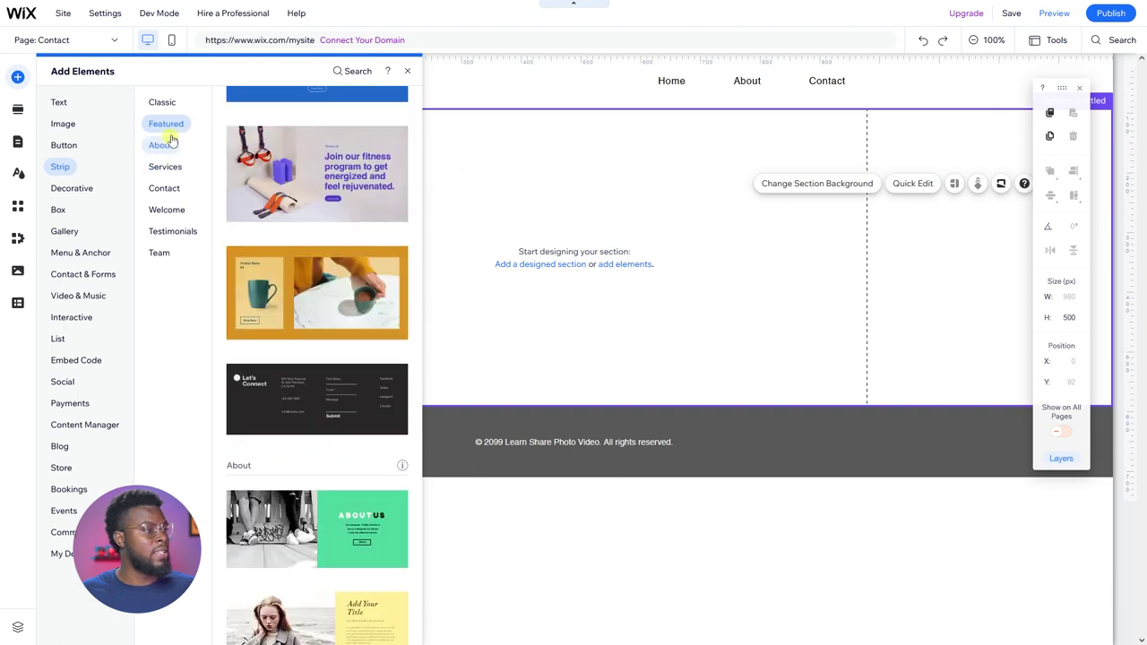
click(162, 103)
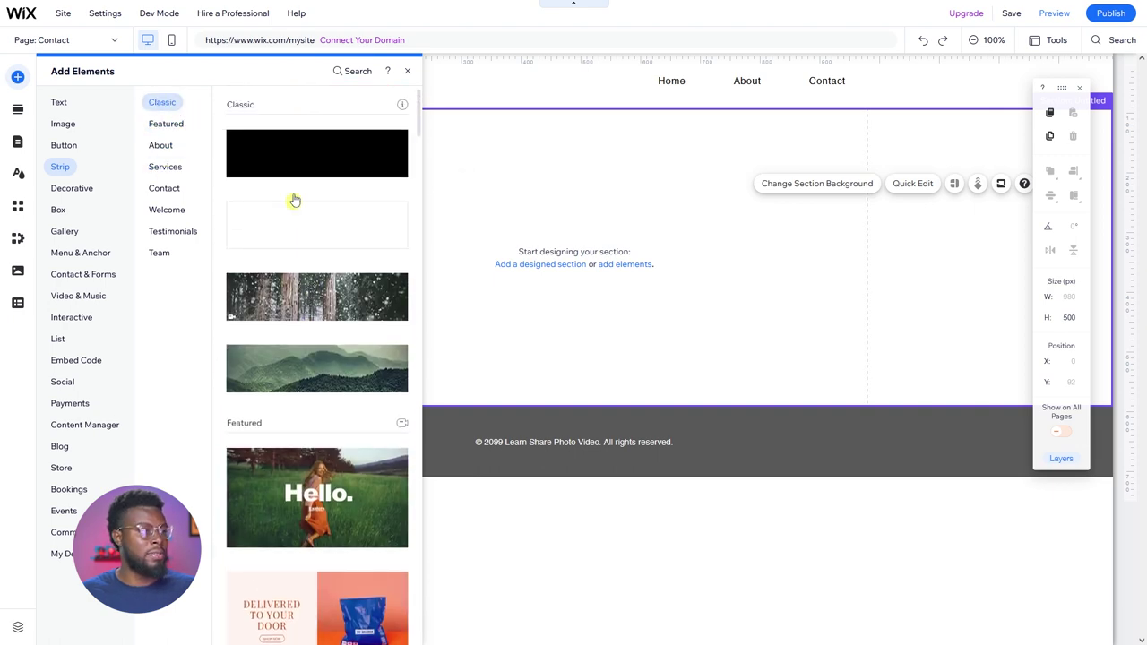
click(299, 159)
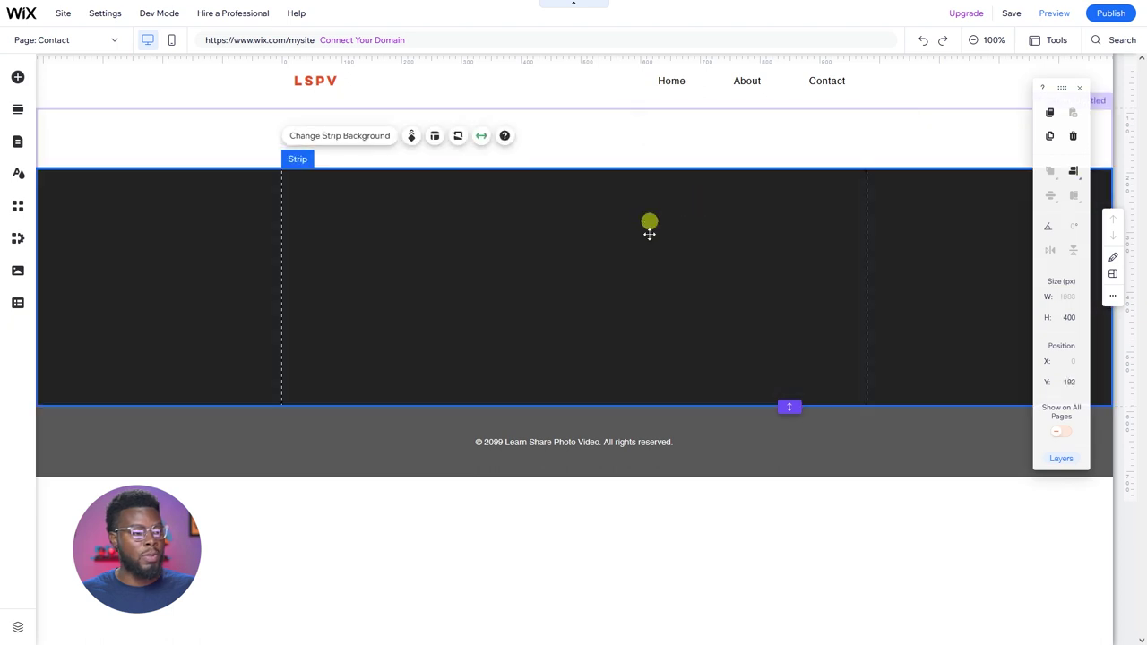
Move the black strip below the footer and back into the page section, and delete the strip
drag(648, 225, 607, 484)
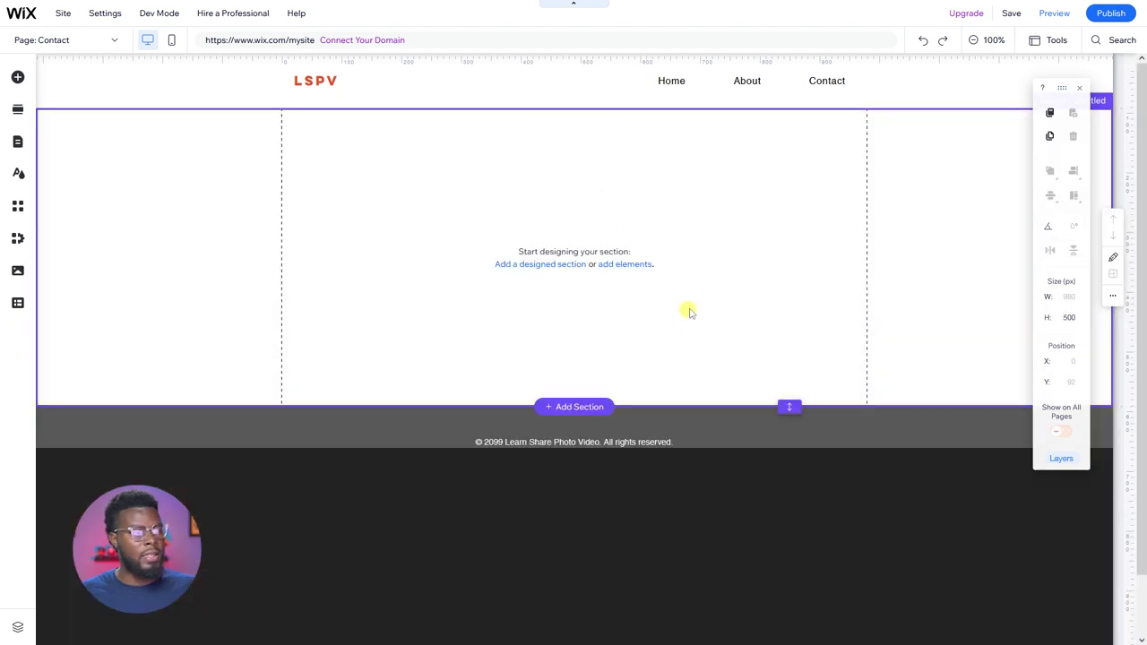
key(Delete)
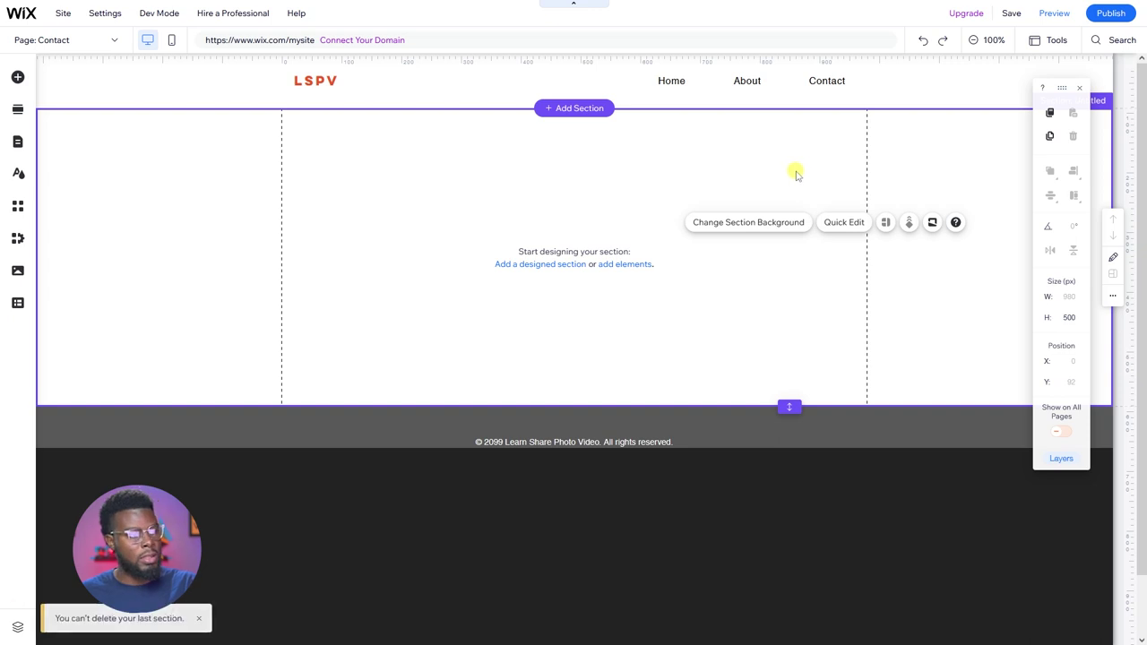
click(656, 538)
drag(657, 543, 577, 222)
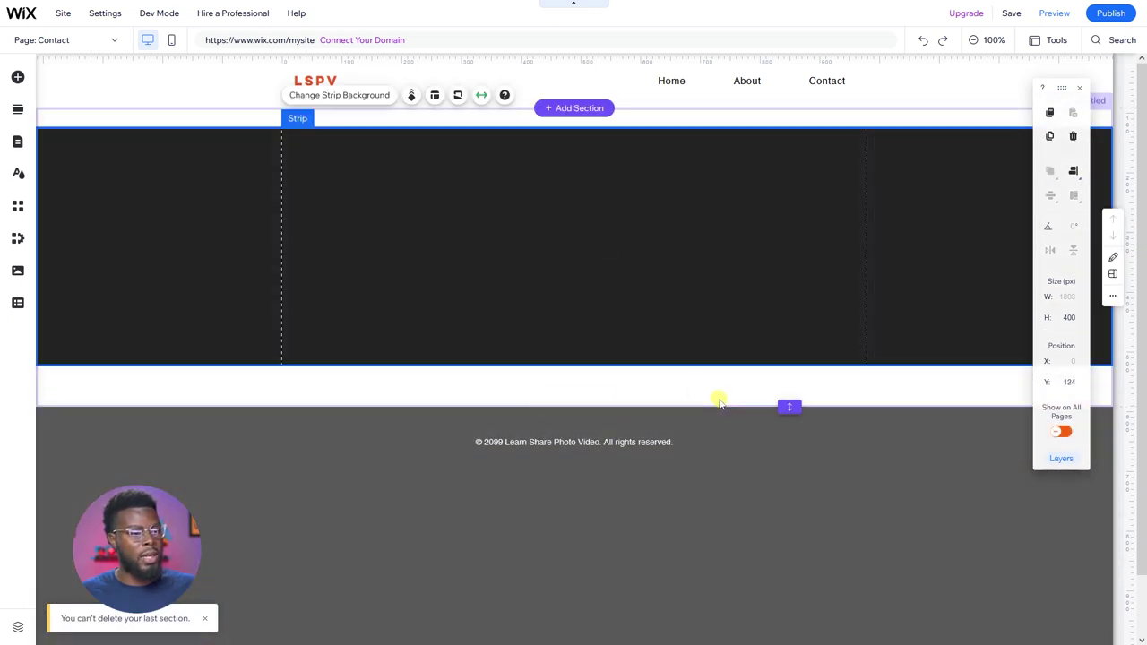
key(Delete)
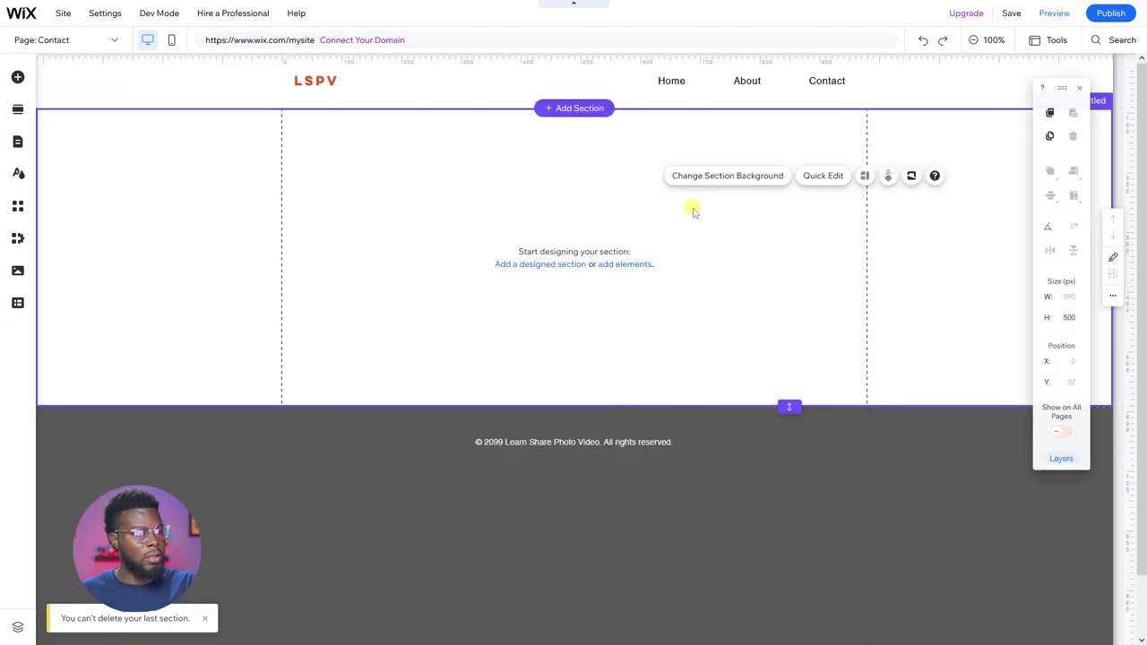
Replace the empty page section with the plain black section from the Basic section designs
scroll(686, 422, down, 1)
scroll(646, 345, up, 1)
scroll(537, 296, down, 1)
scroll(269, 170, up, 1)
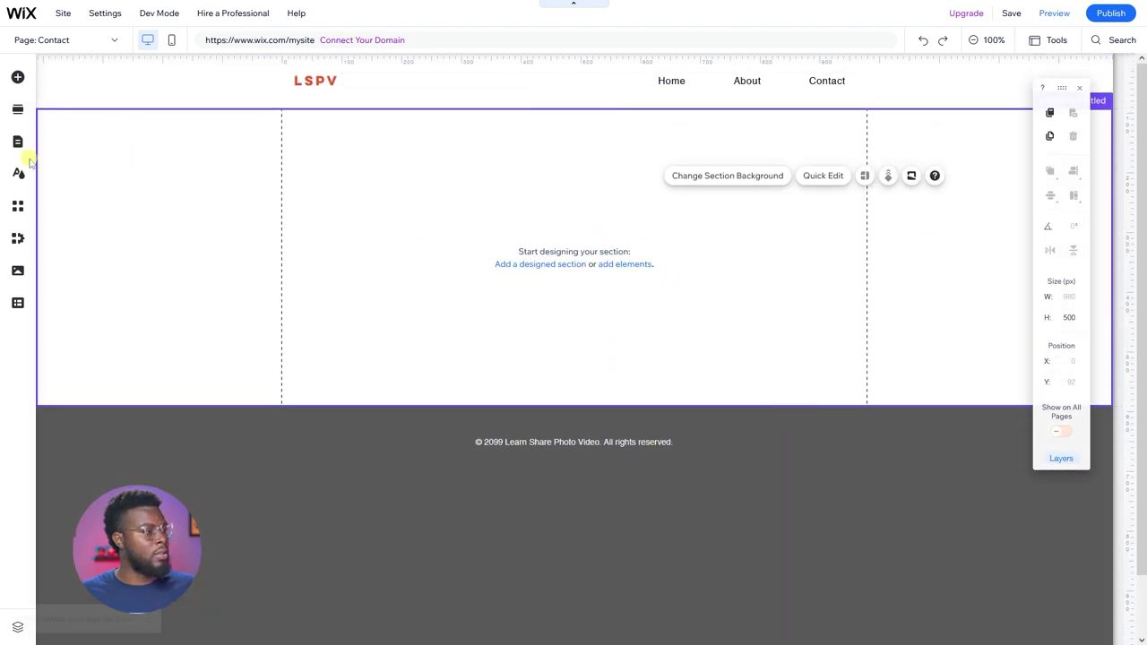
click(17, 111)
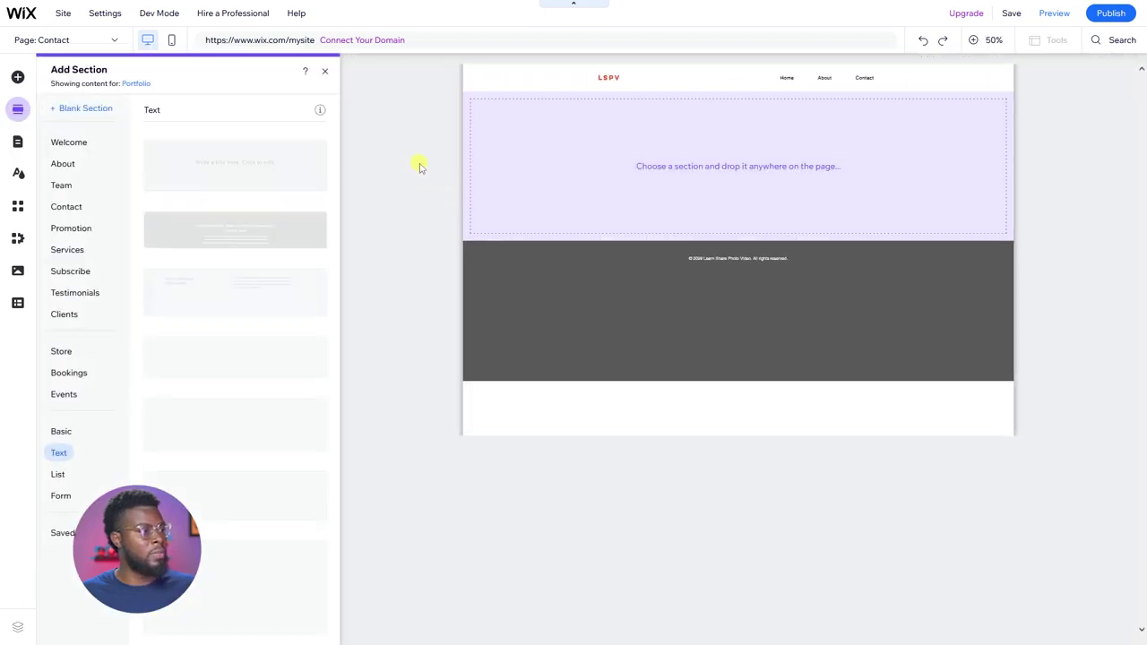
click(63, 431)
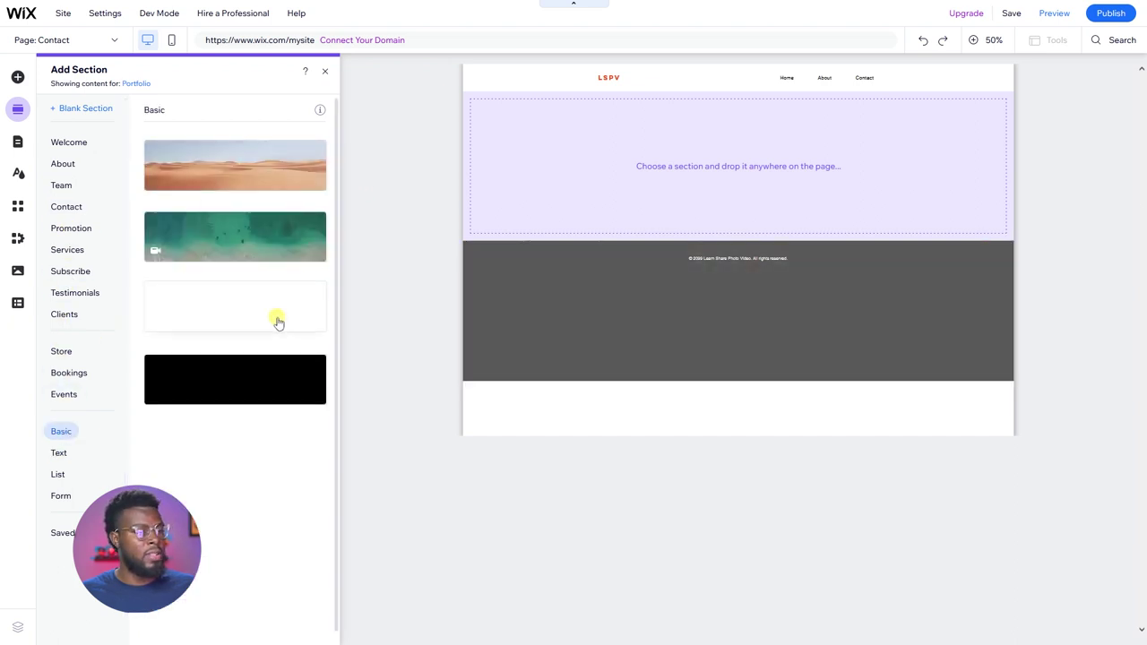
click(270, 378)
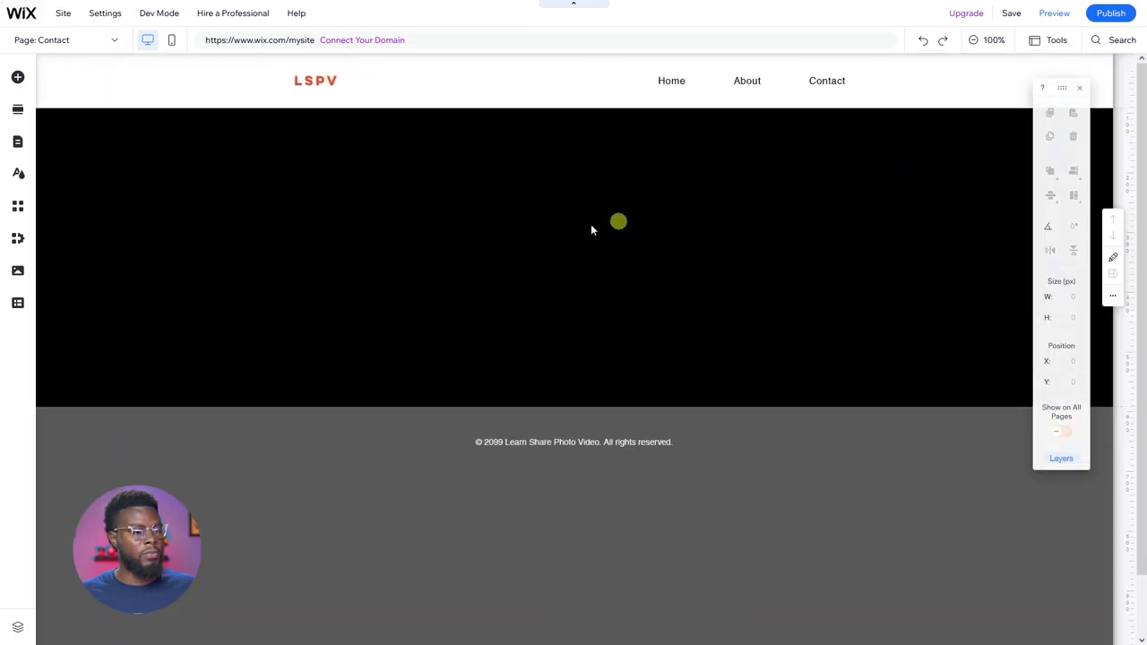
Shrink the enlarged footer, trying heights of 200, 10 and 150 px, and set its height to 100 px
click(746, 530)
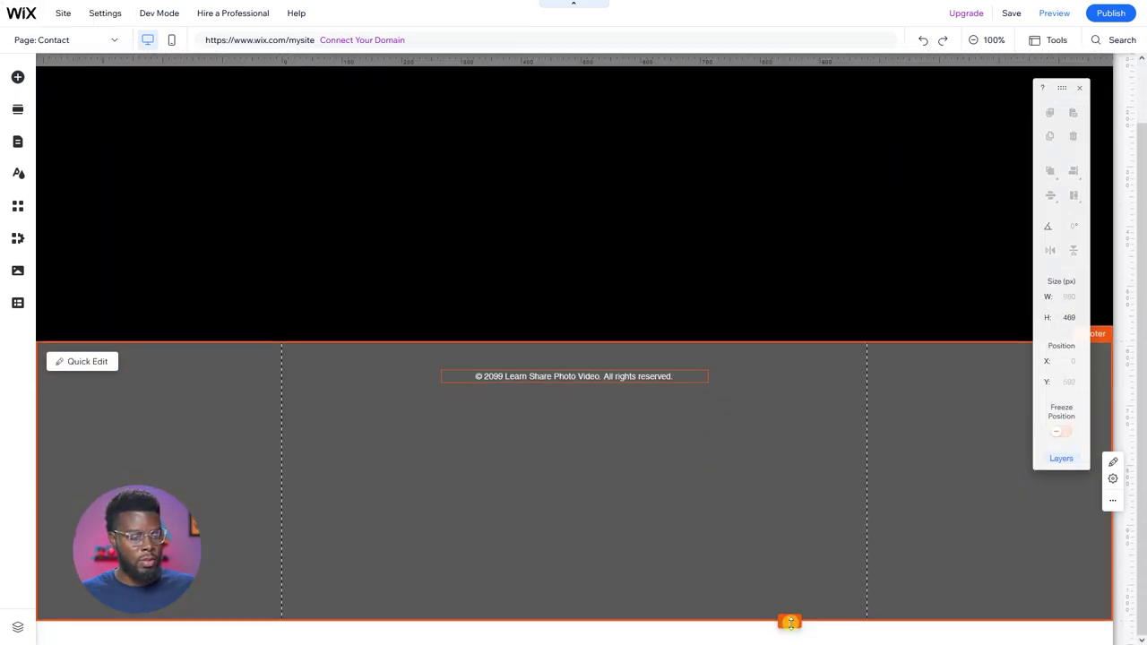
drag(789, 619, 784, 475)
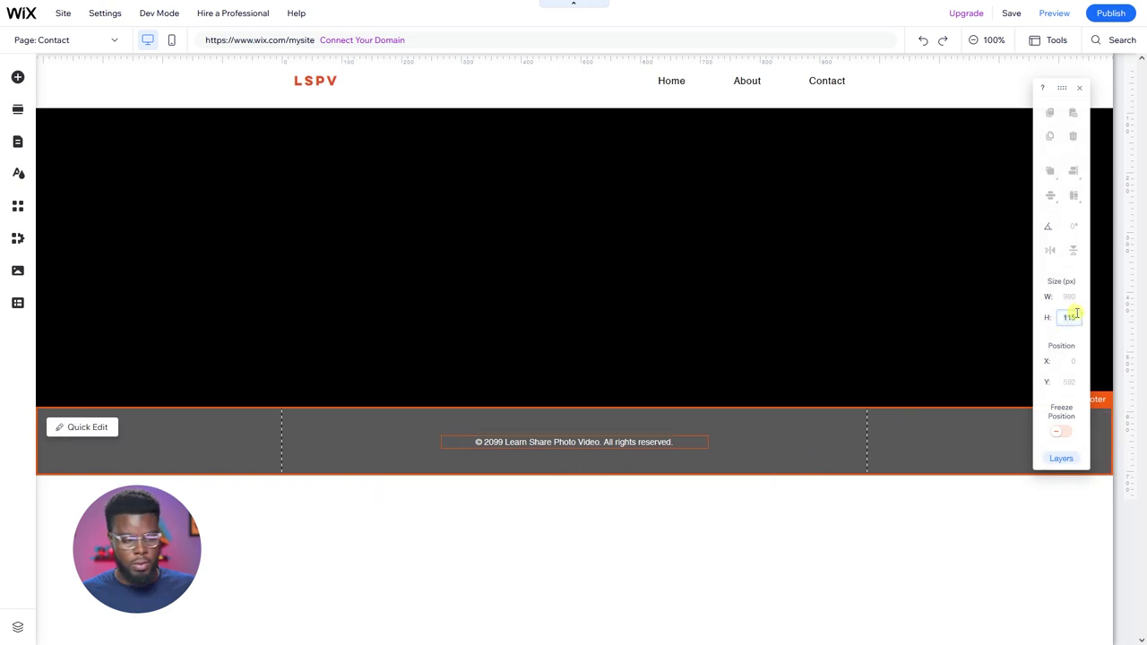
click(1076, 313)
text(200)
key(Return)
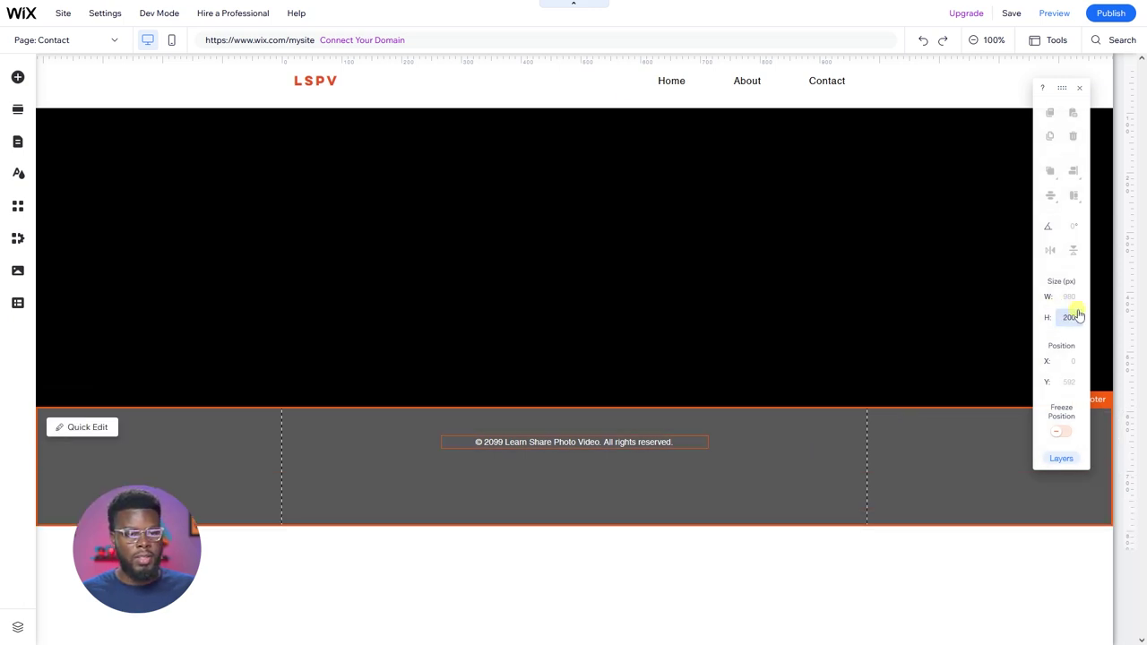
text(10)
key(Return)
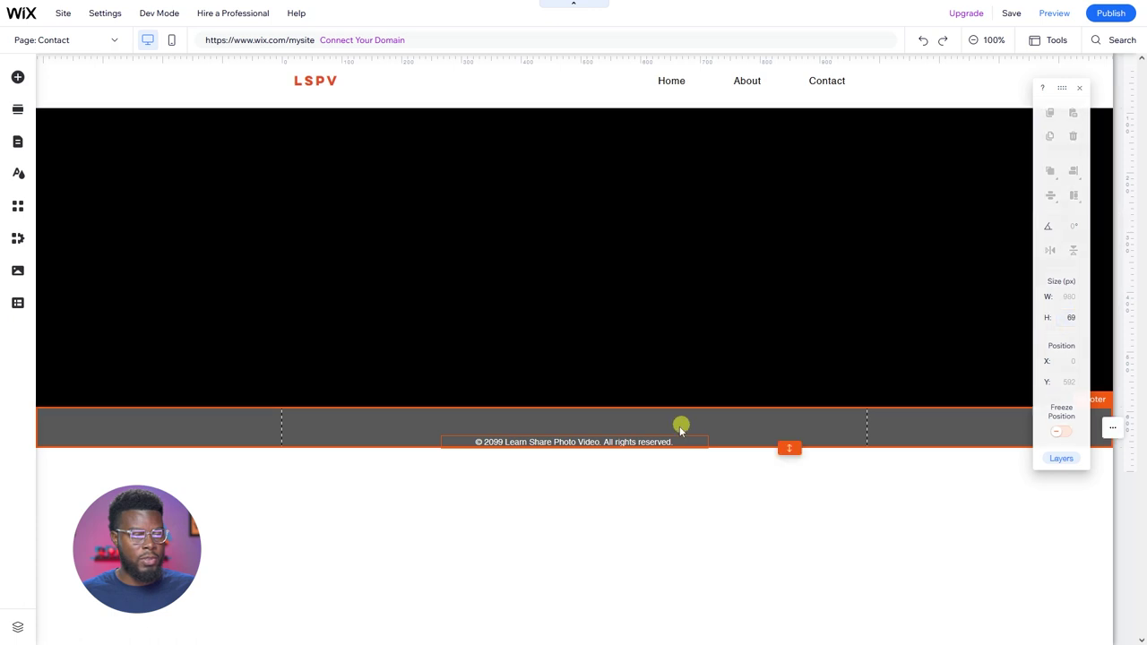
key(BackSpace)
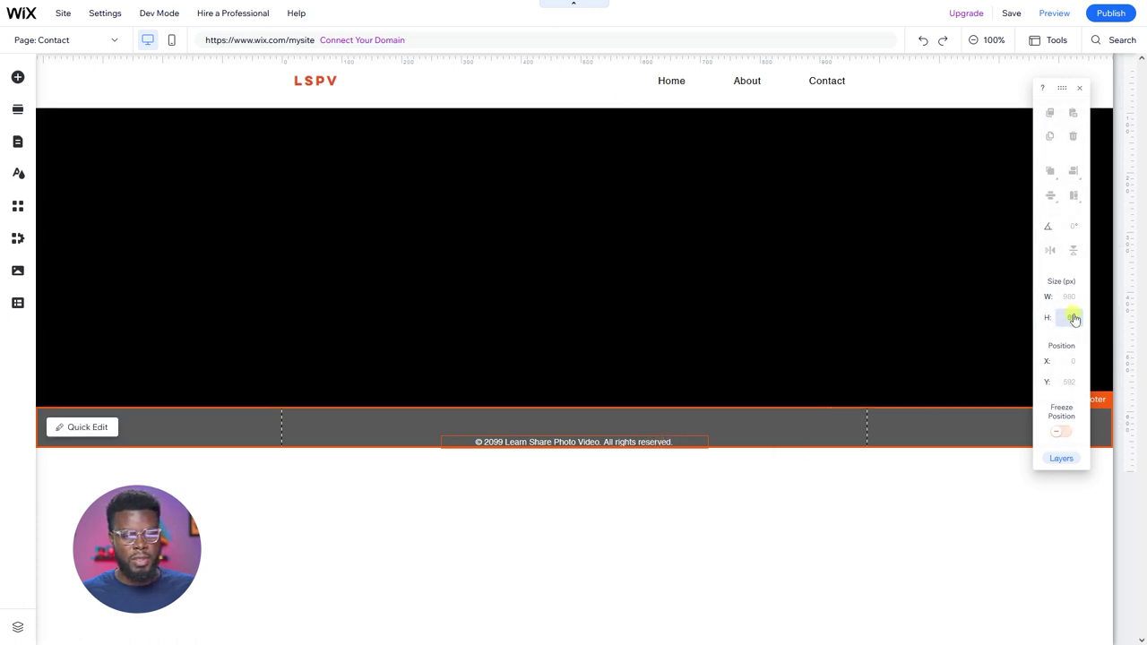
text(150)
key(Return)
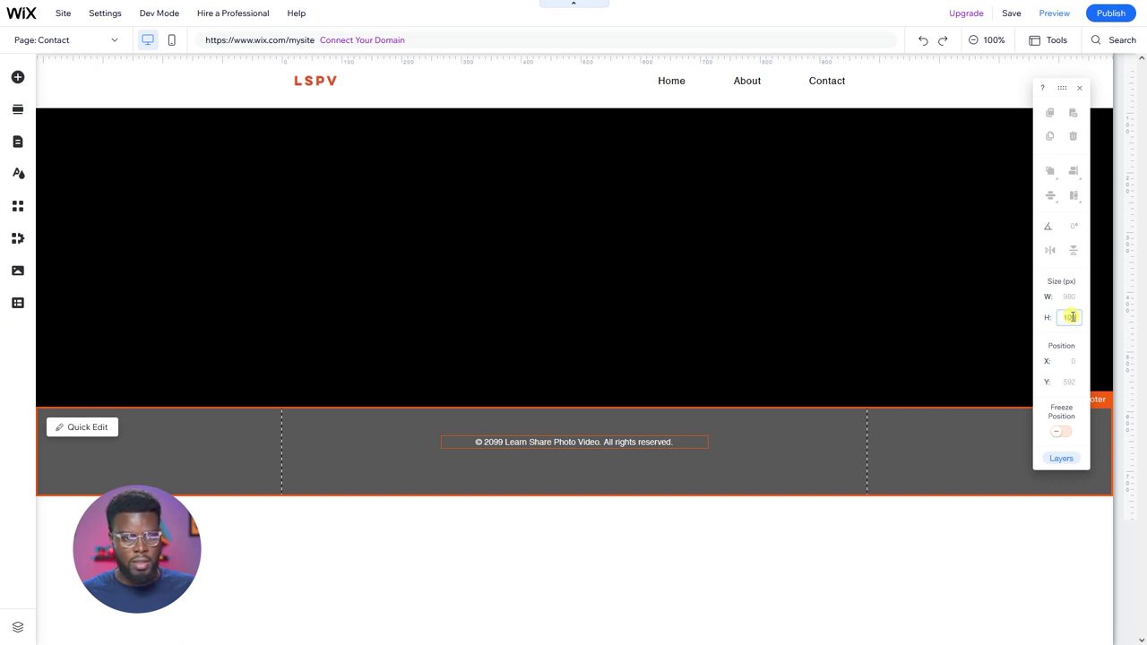
text(100)
key(Return)
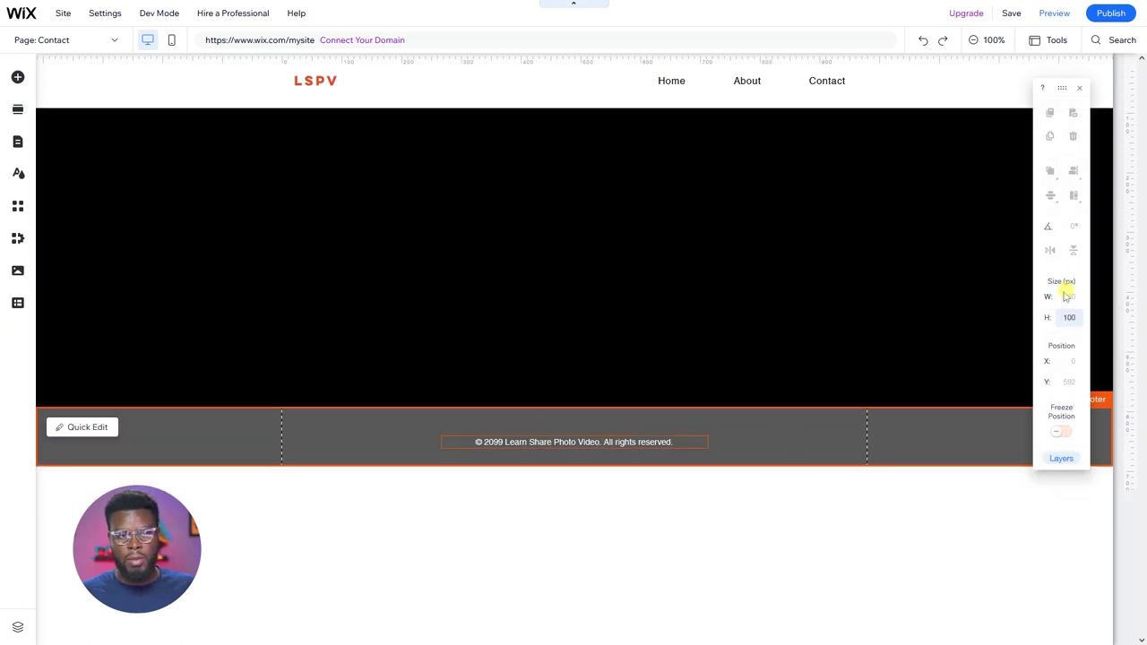
Centre the copyright text vertically within the footer
click(635, 442)
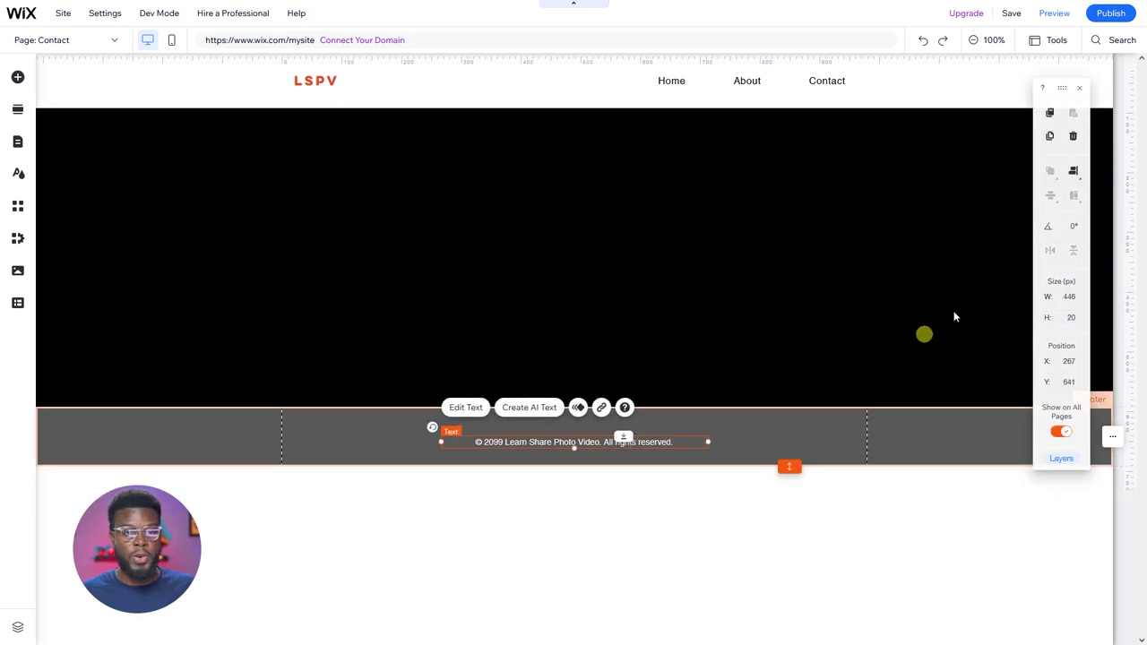
click(1074, 173)
click(1046, 196)
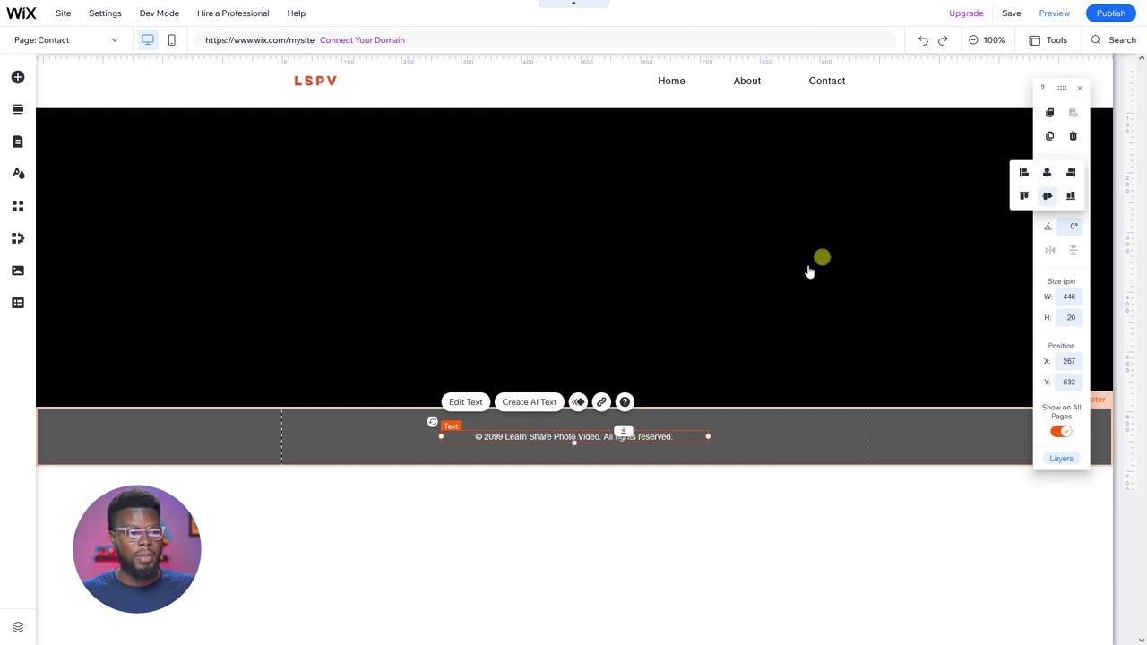
Open the background image chooser for the black section and look through the Media from Wix images
click(728, 307)
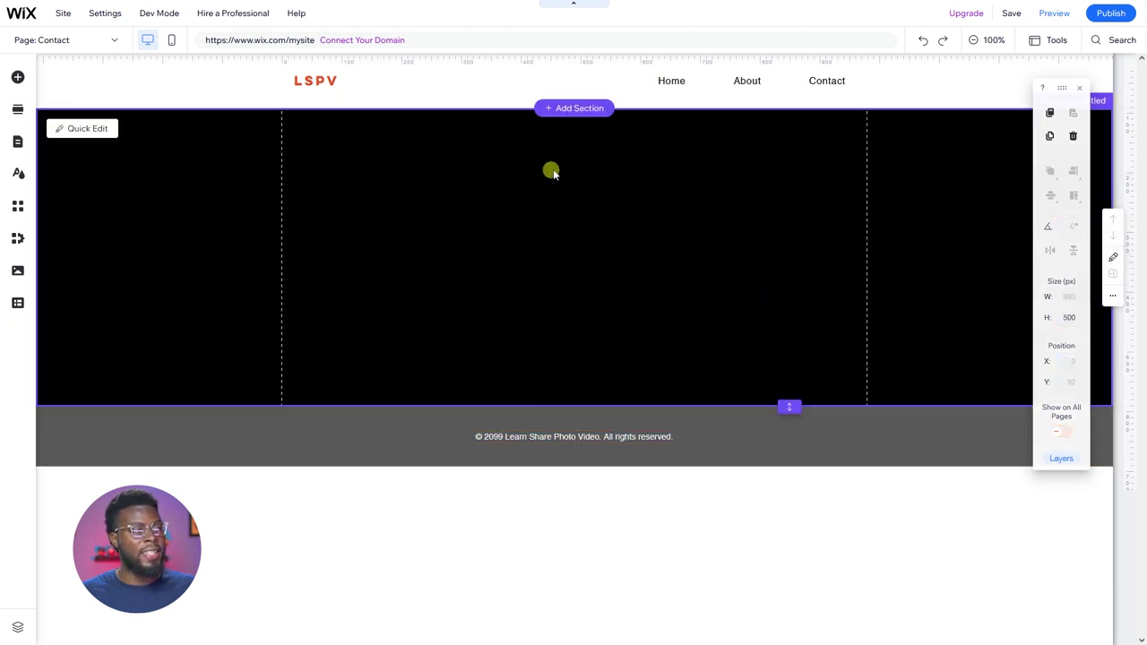
click(618, 191)
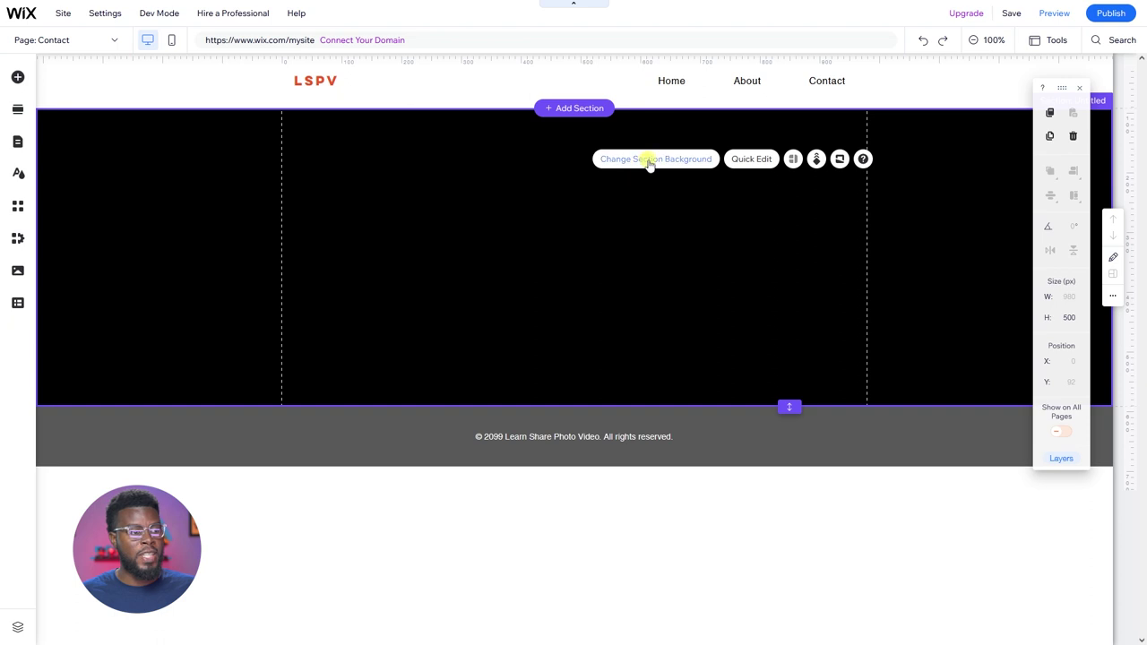
click(650, 163)
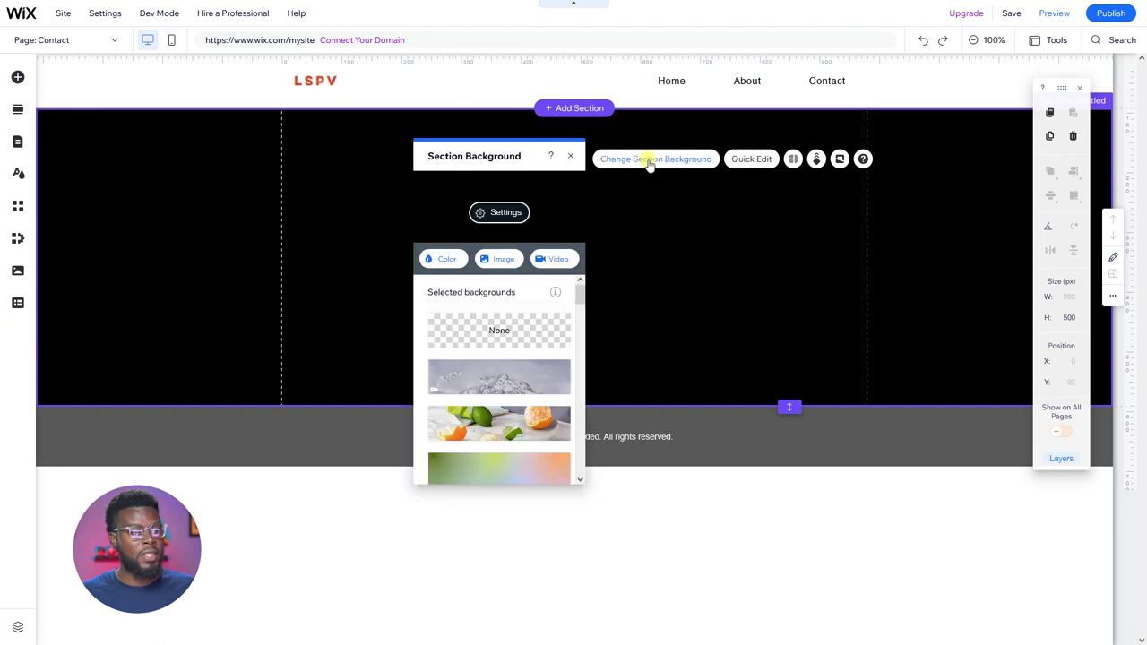
click(503, 262)
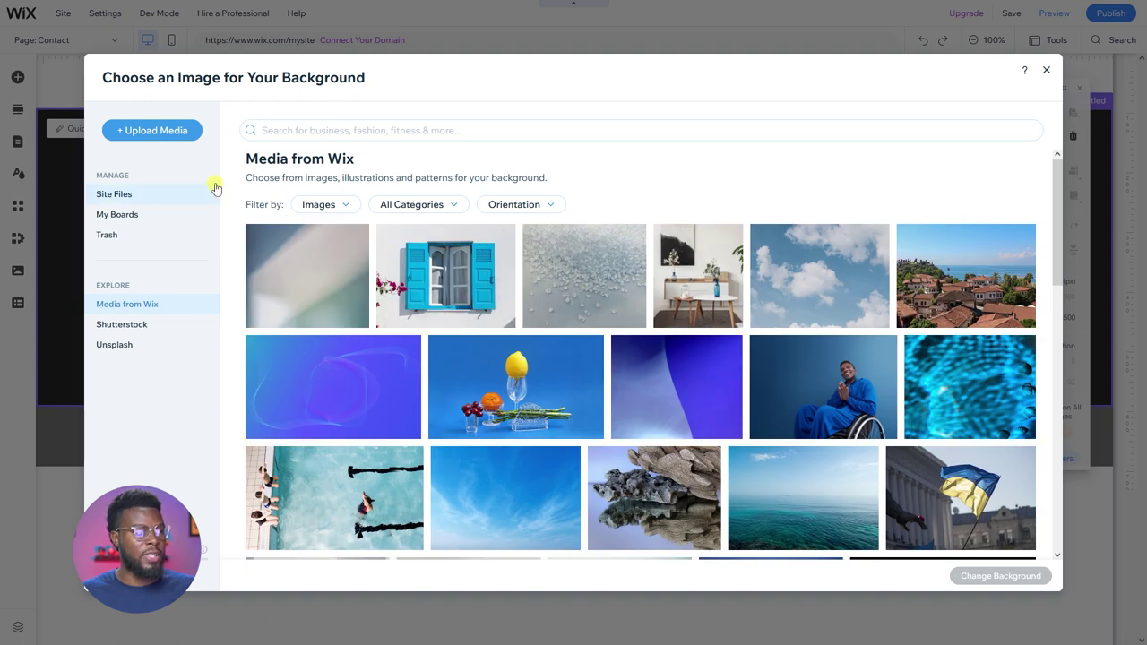
click(187, 136)
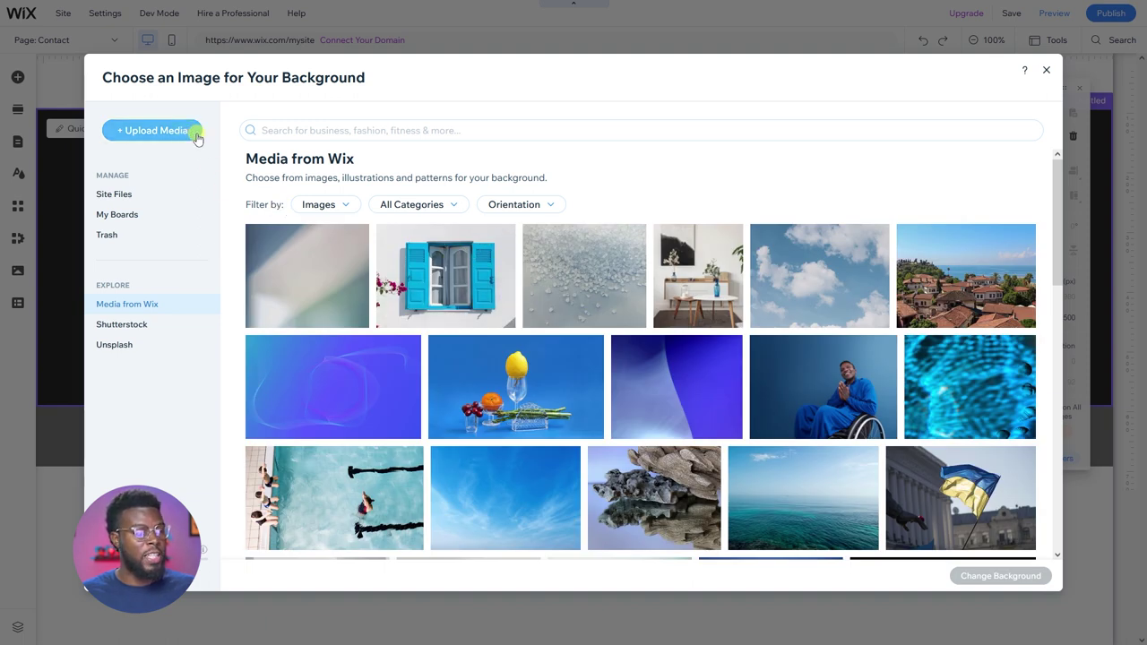
scroll(723, 334, down, 1)
scroll(722, 333, up, 1)
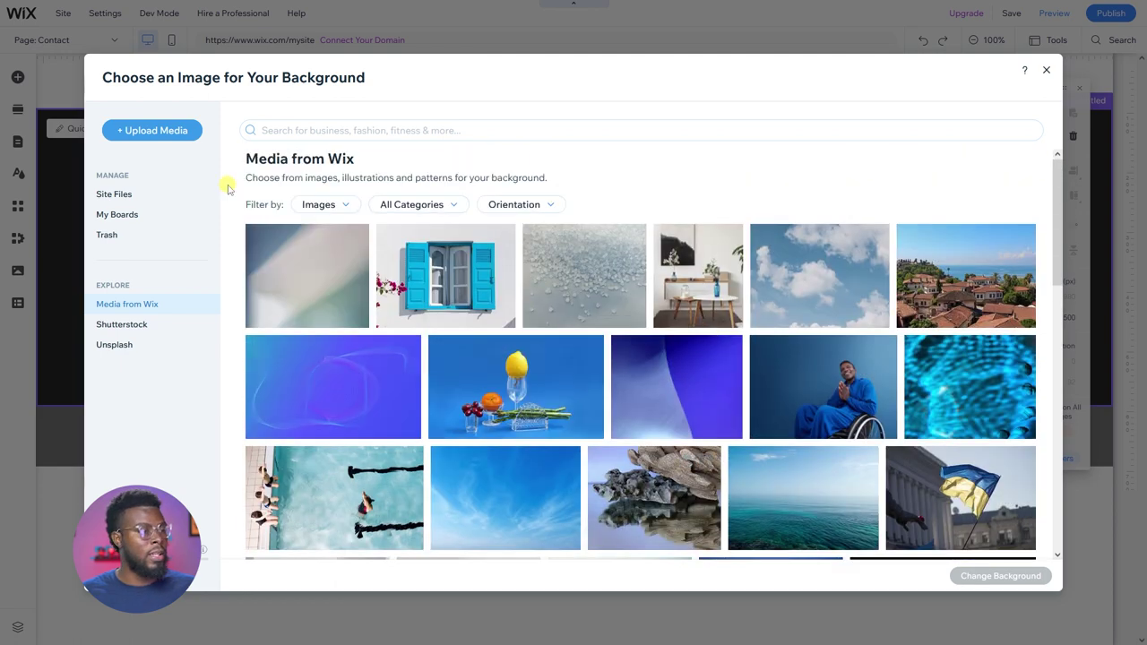
scroll(388, 251, down, 2)
scroll(466, 206, up, 2)
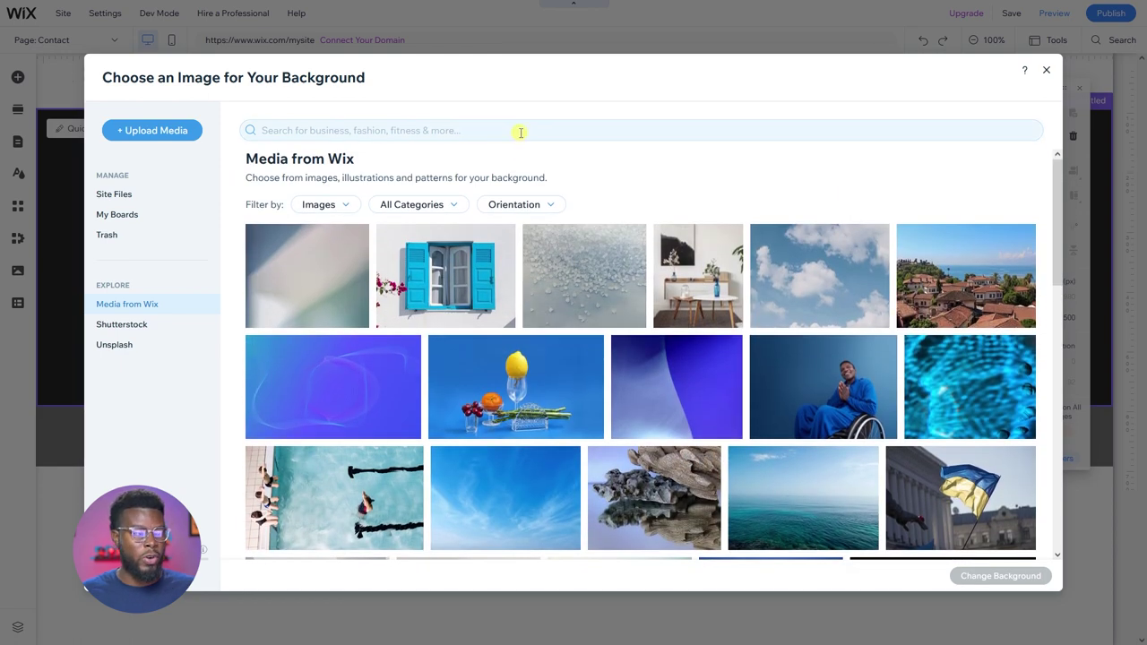
Upload the photo Cjam Learn Share April 2021 002.jpg and apply it as the section's background image
click(190, 134)
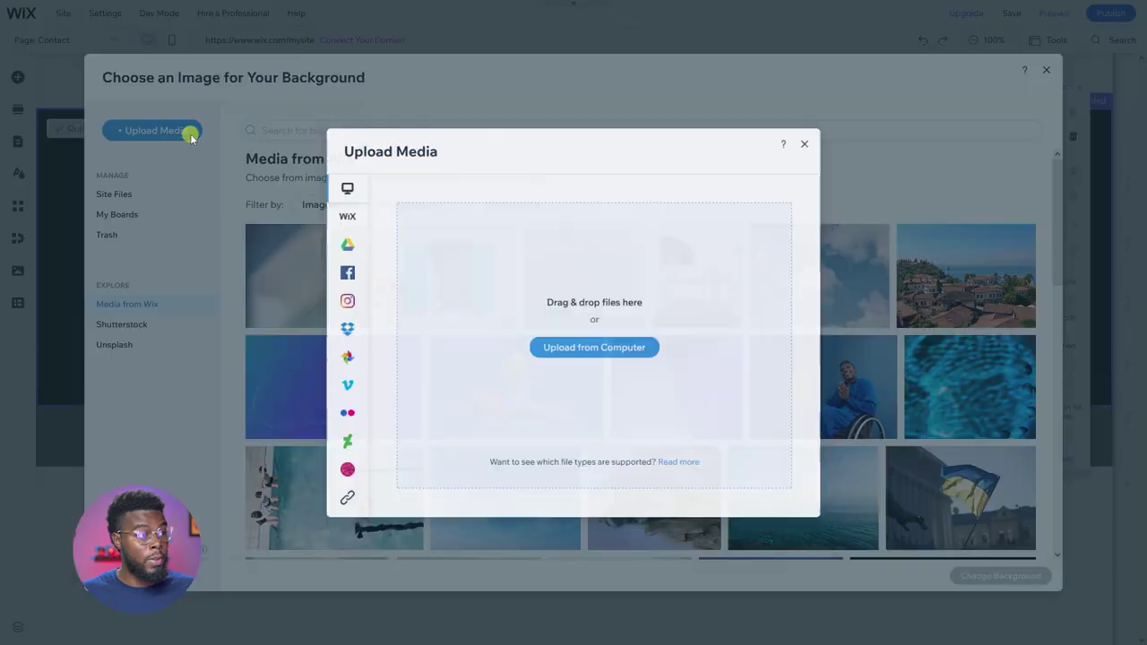
drag(1146, 417, 598, 375)
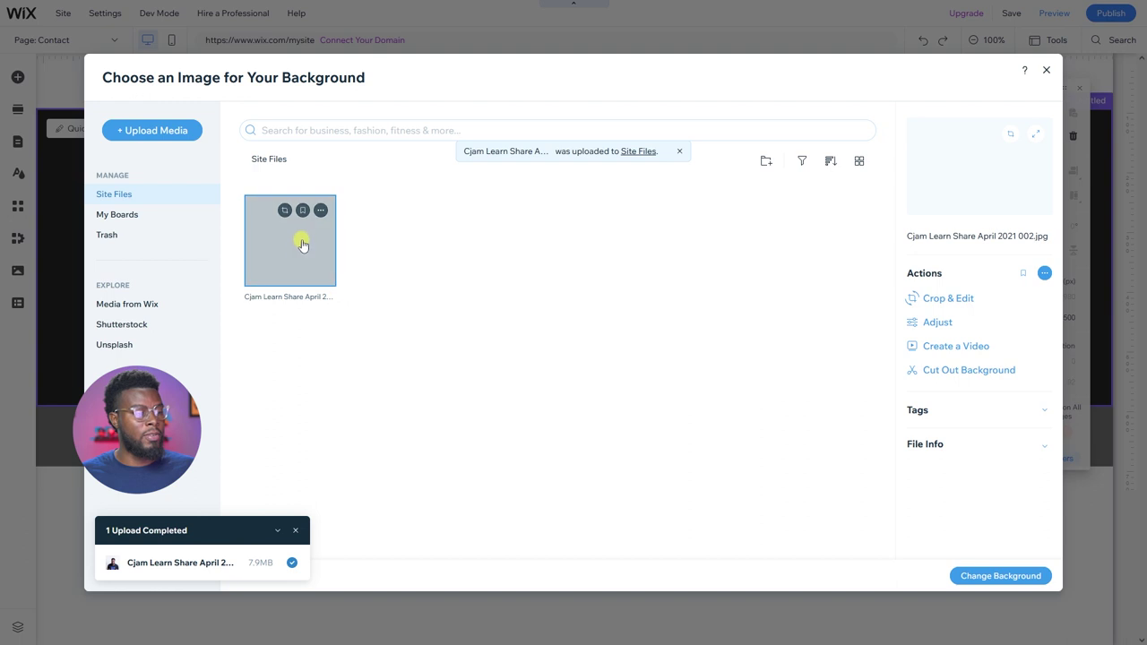
click(997, 575)
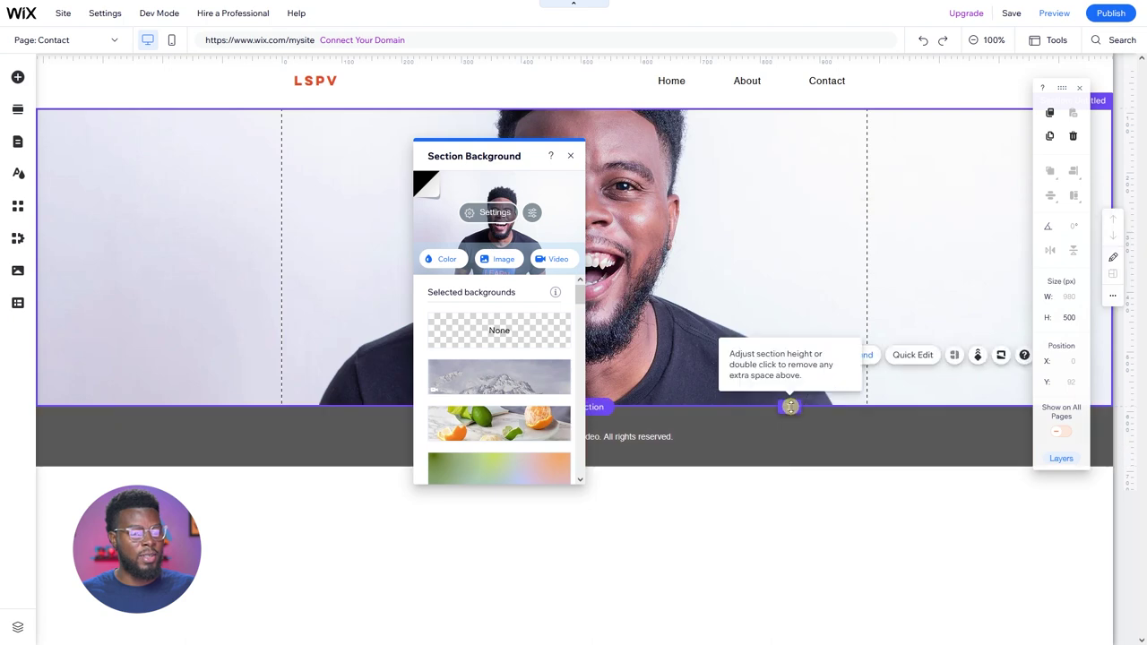
Enlarge the photo section to about 830 px high, moving the Section Background dialog clear of the photo
drag(792, 479, 792, 500)
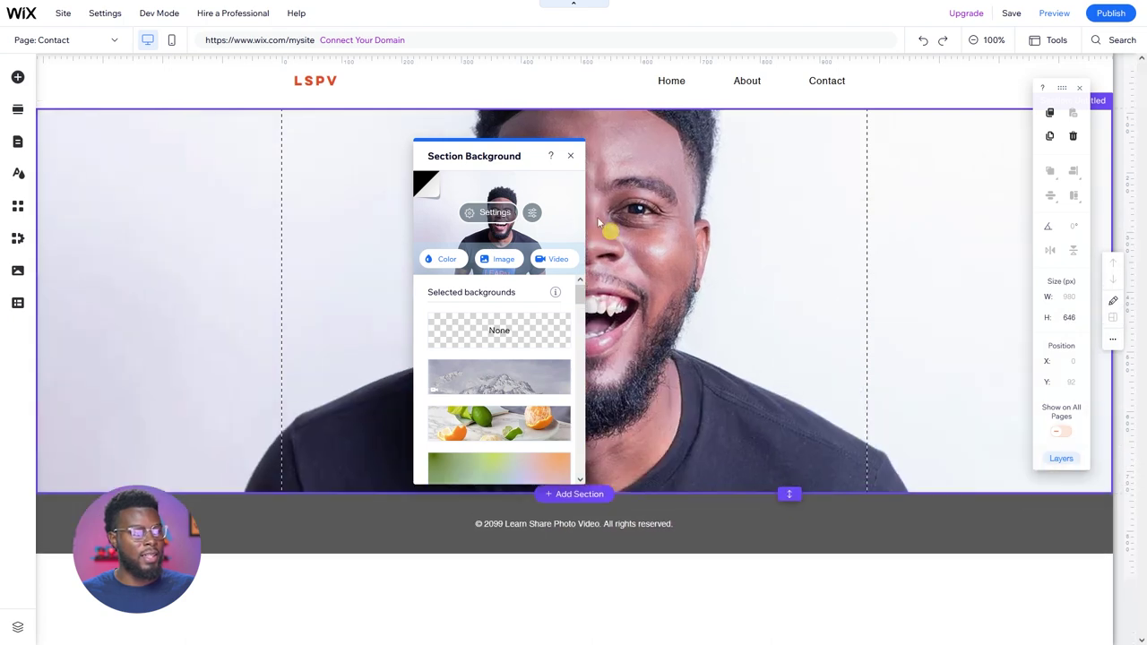
drag(499, 154, 925, 132)
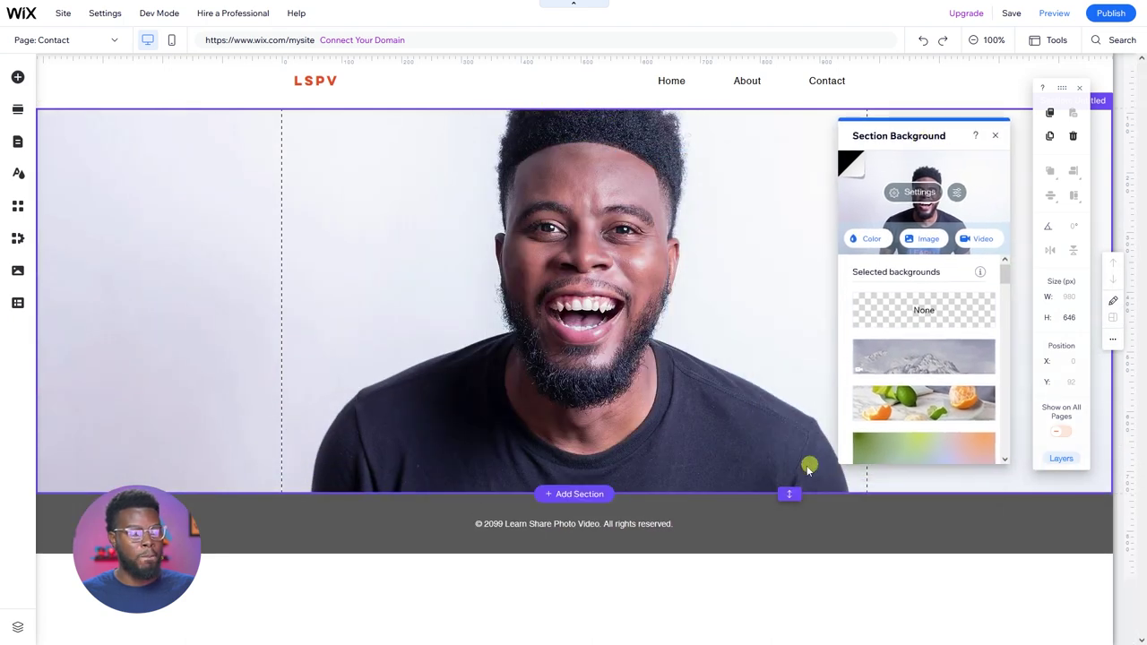
drag(790, 498, 792, 587)
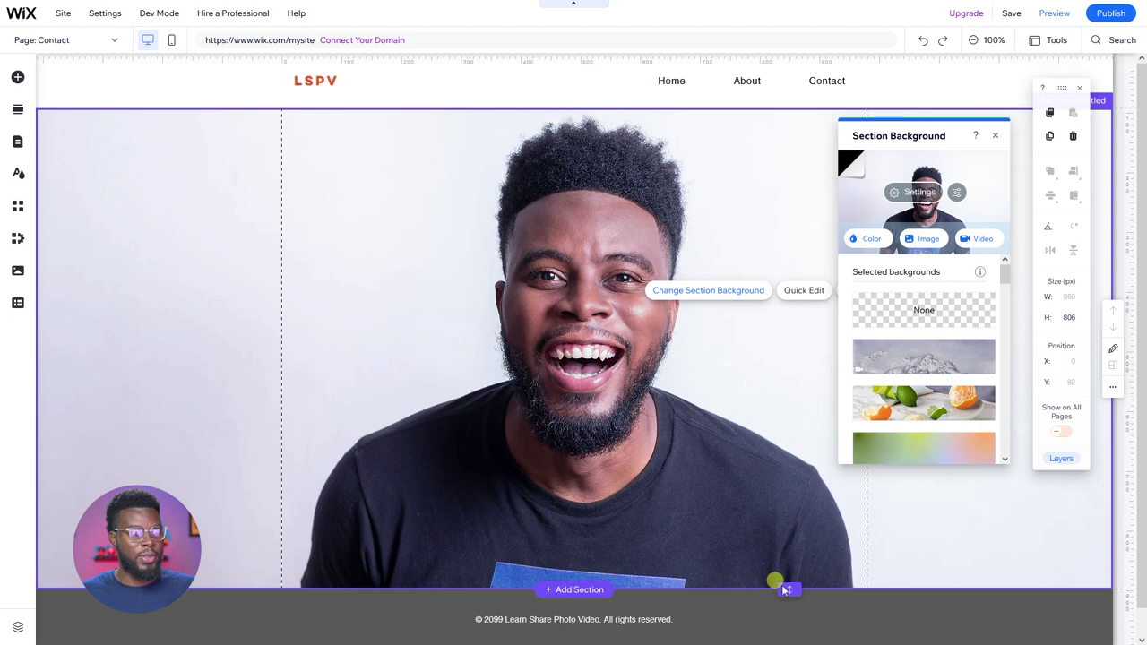
drag(792, 589, 793, 620)
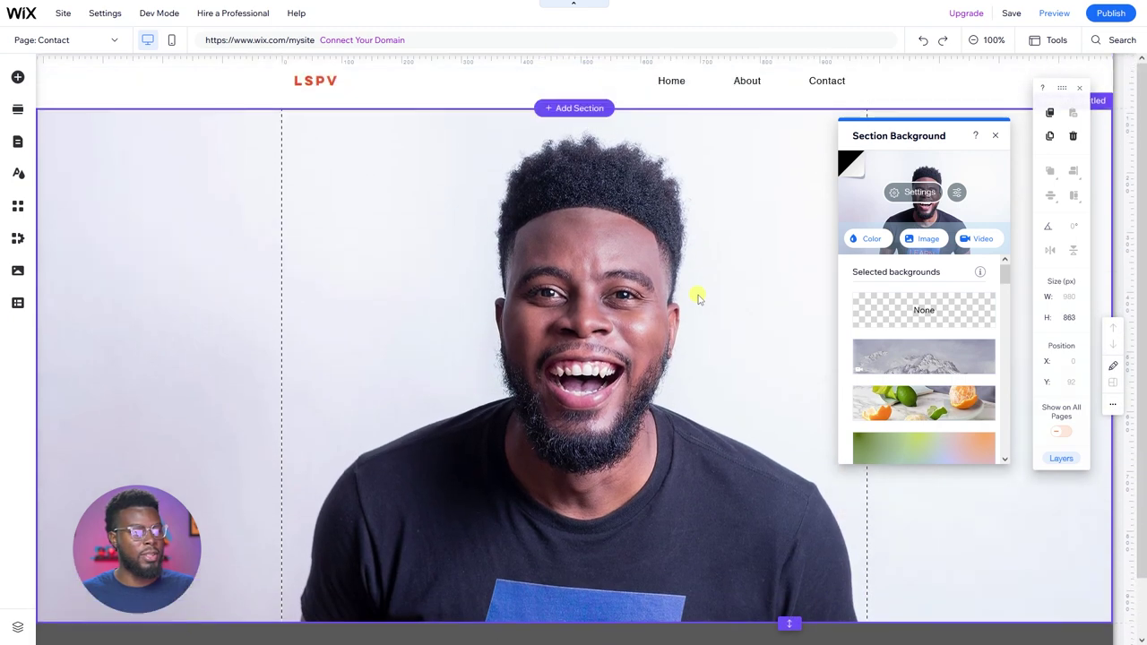
scroll(768, 538, down, 1)
drag(789, 555, 789, 543)
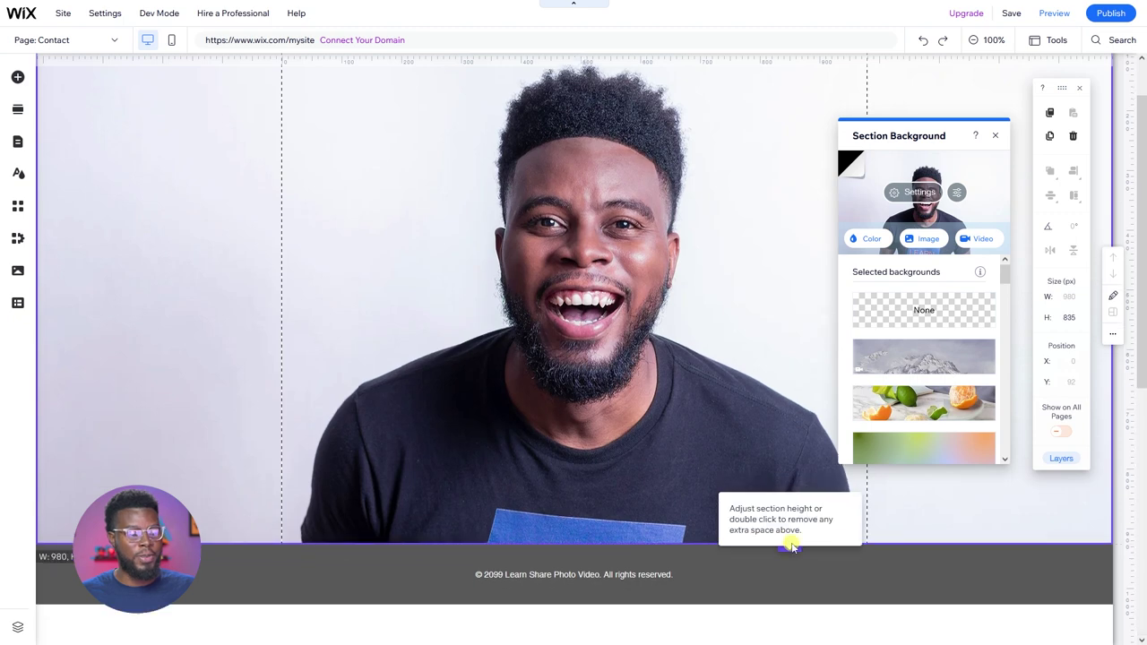
drag(949, 133, 192, 161)
scroll(732, 358, up, 1)
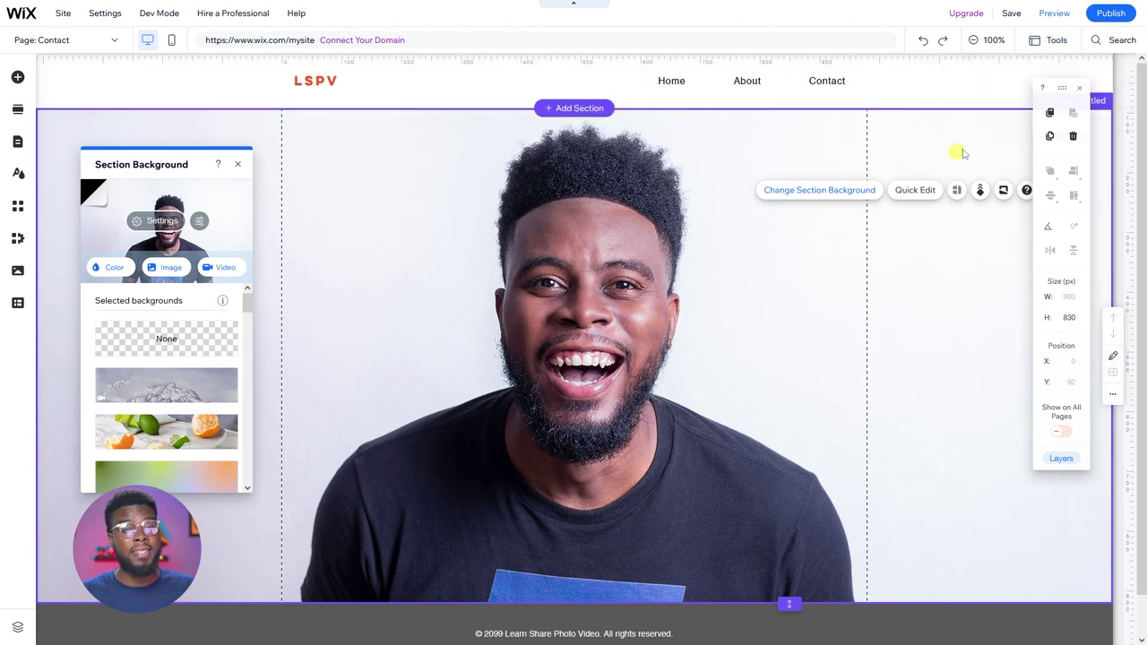
Save the site under a free Wix.com domain with the address ending in lspv, and dismiss the publishing offer
mouse_move(1011, 18)
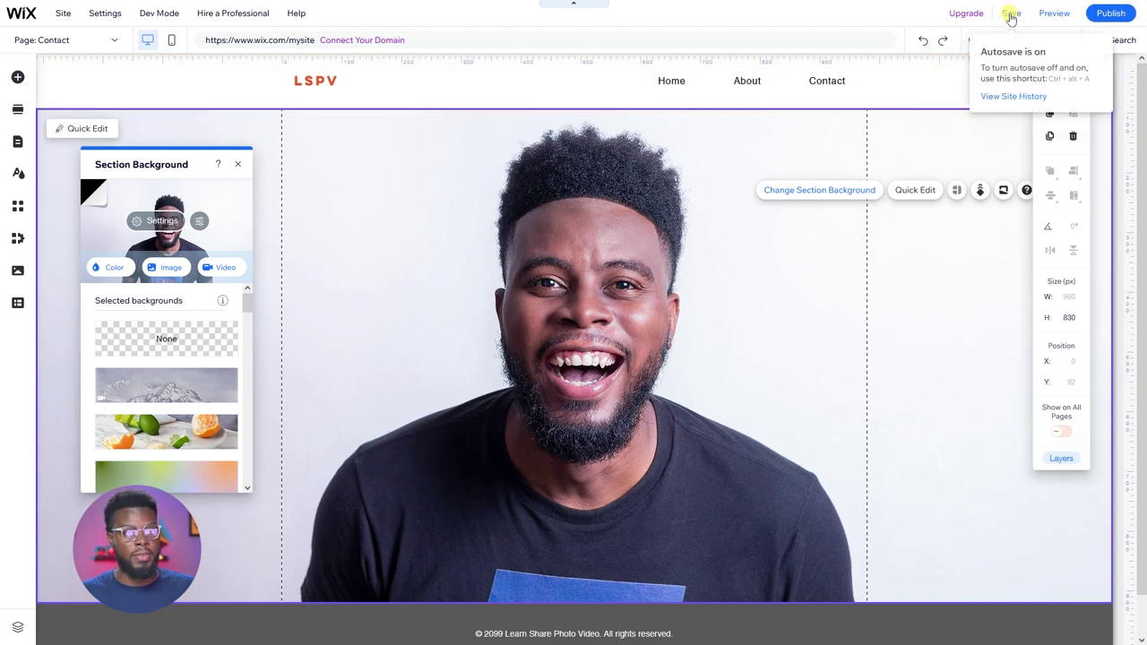
click(1011, 15)
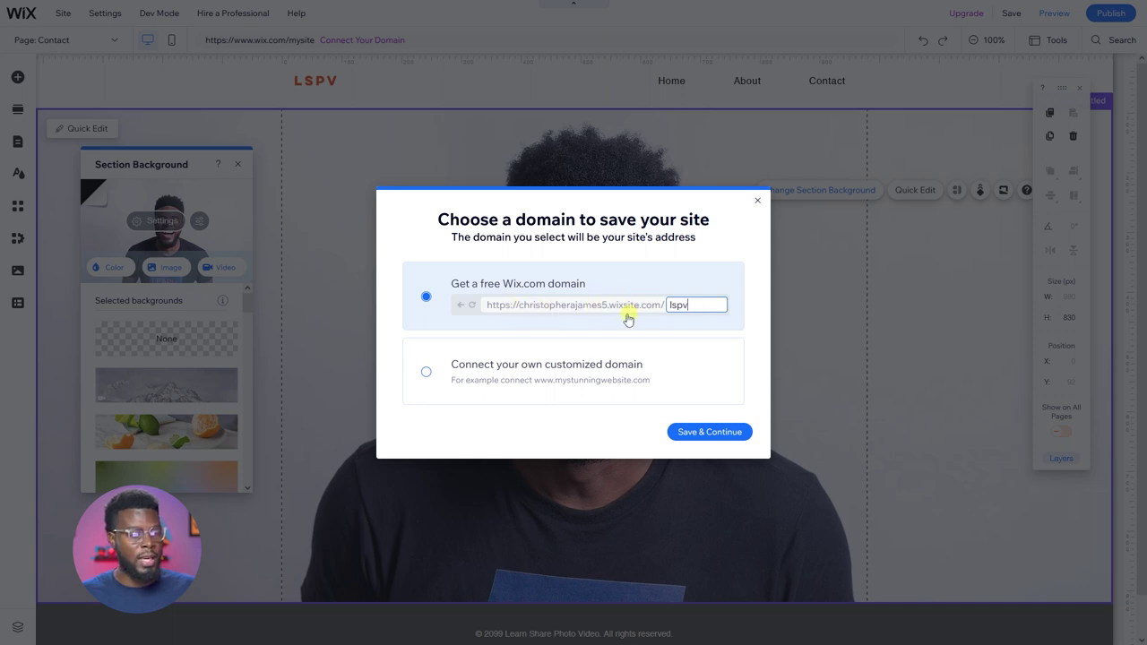
click(598, 389)
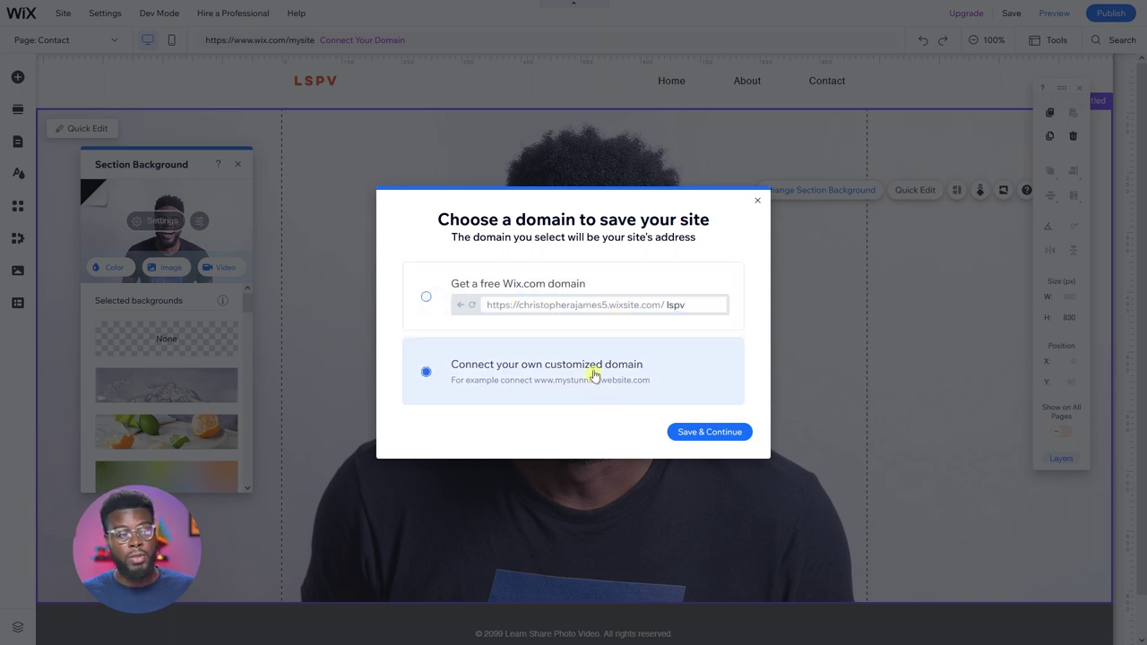
click(529, 289)
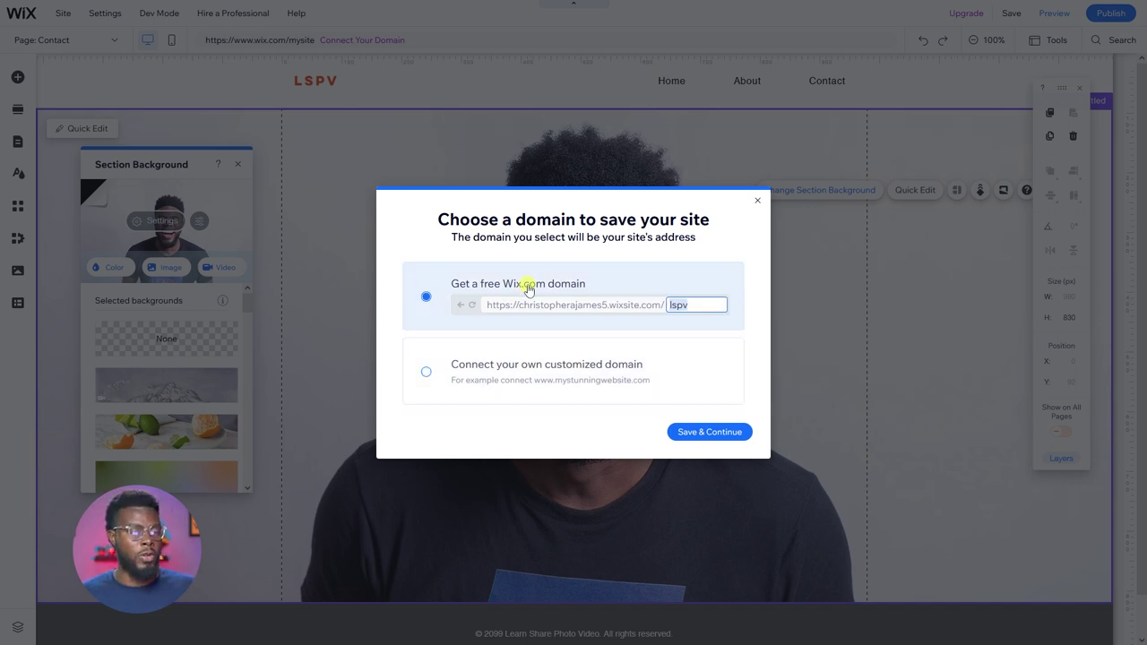
click(719, 434)
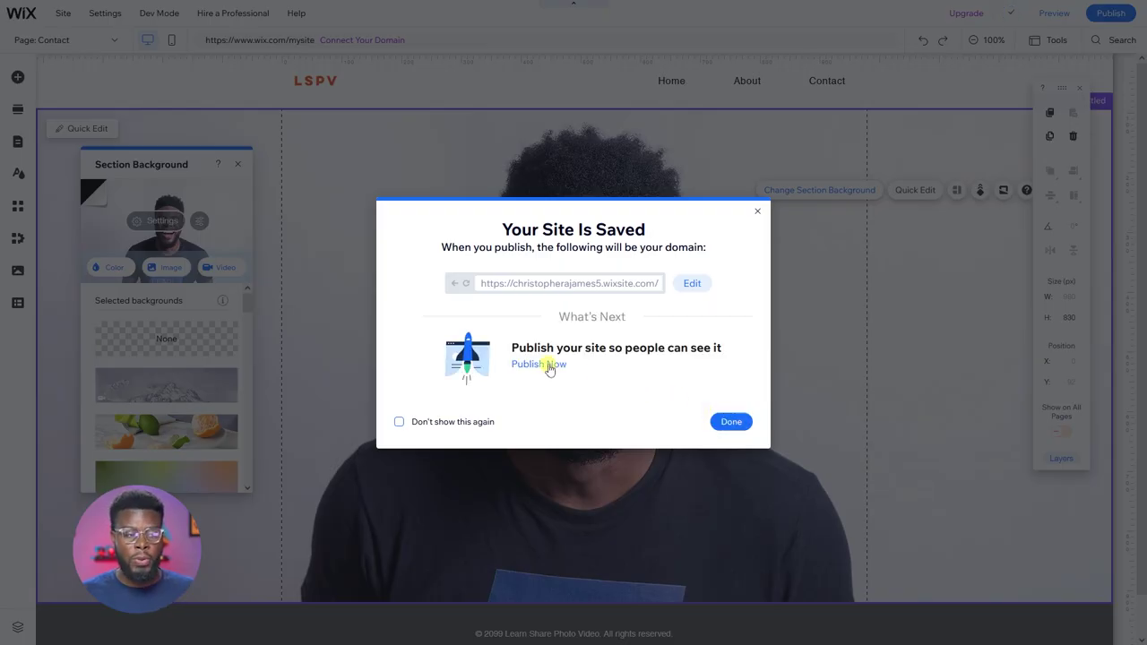
click(731, 423)
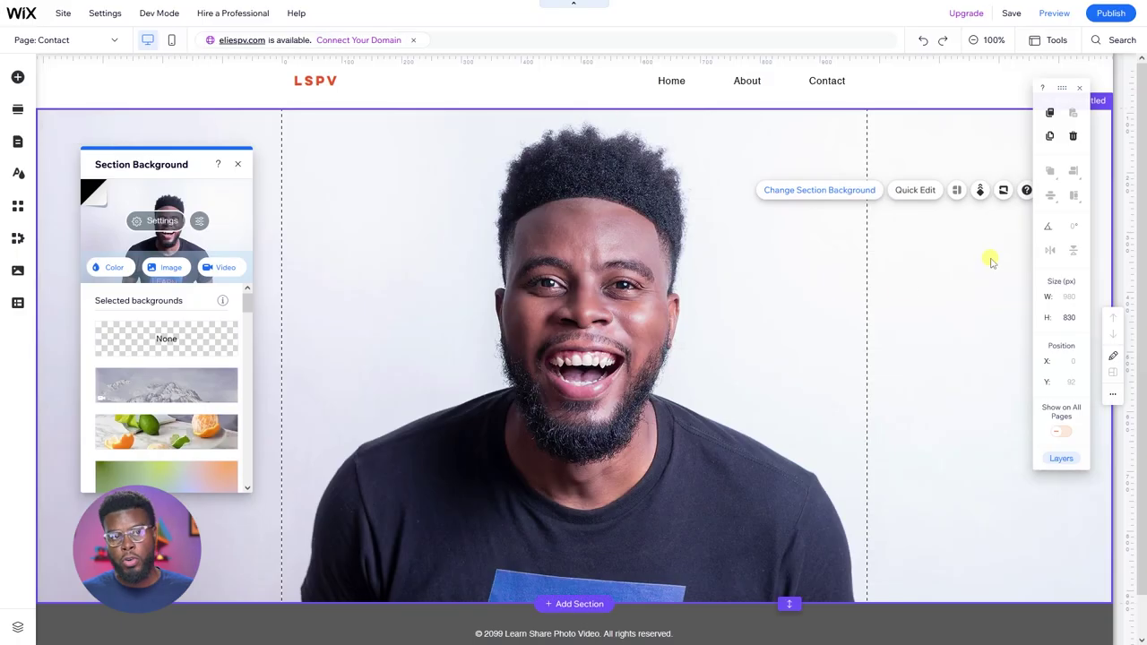
Preview the page, return to editing, and reduce the photo section's height to about 693 px
click(1055, 14)
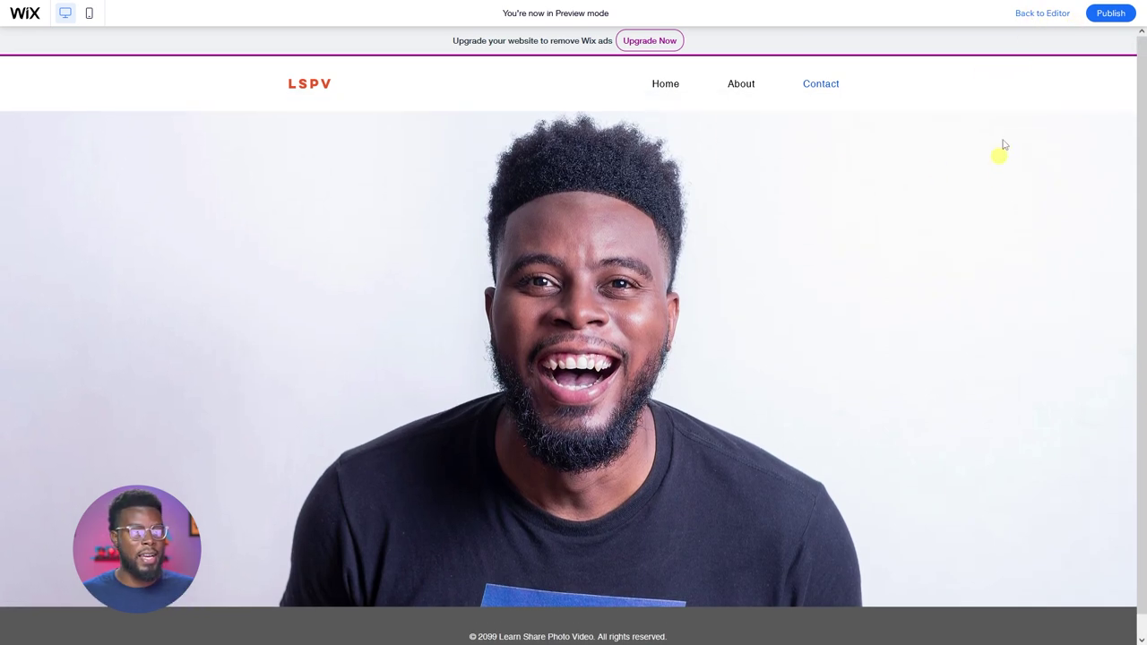
click(1042, 12)
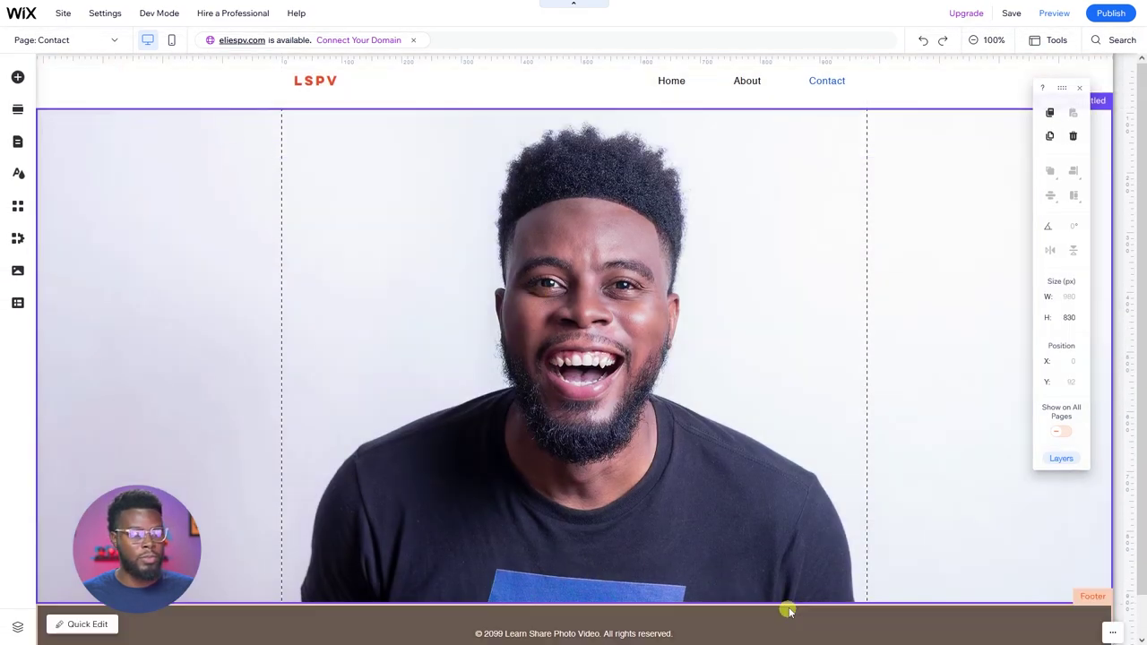
drag(790, 605, 788, 522)
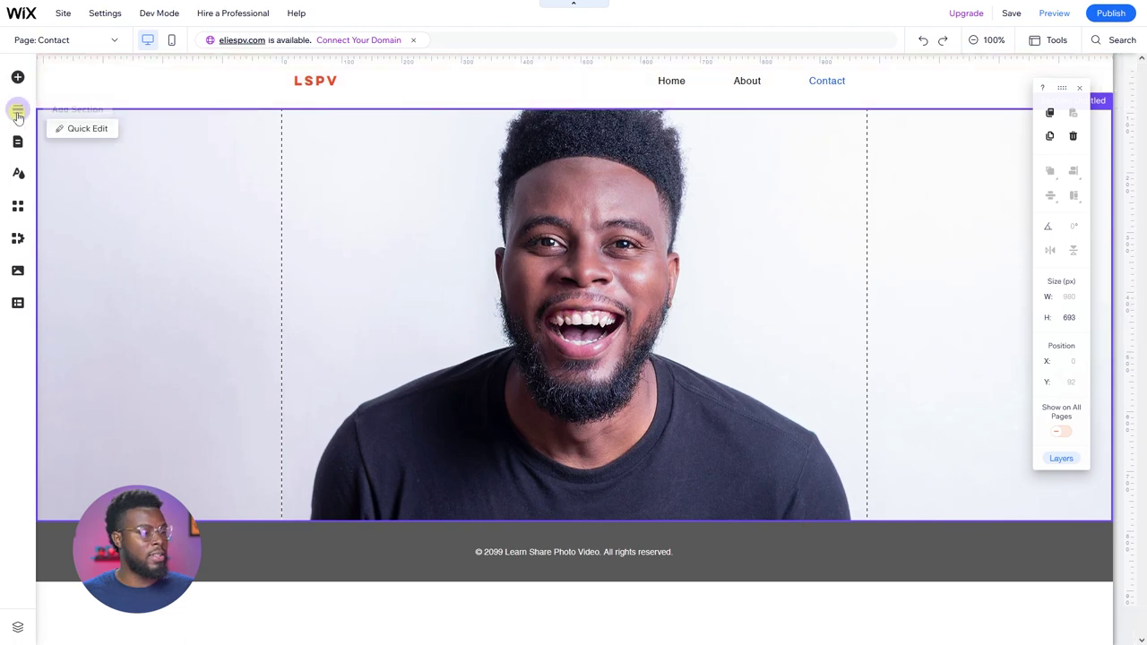
Add a Heading 1 text to the photo section reading "The best graphic design tutorials on YouTube."
click(17, 77)
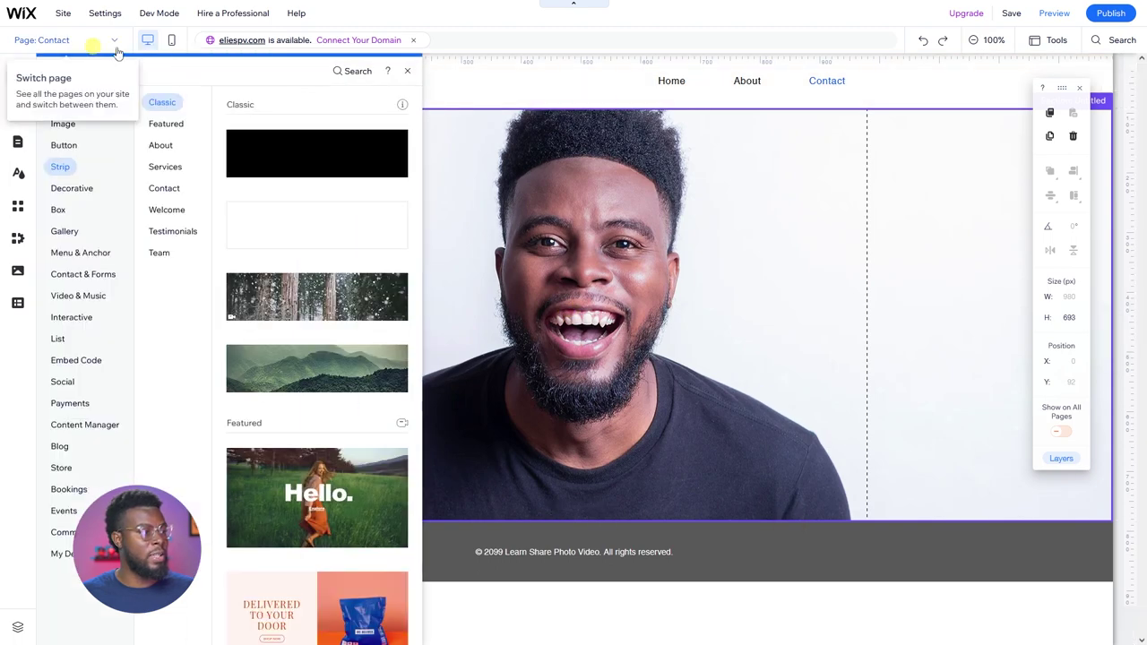
click(63, 103)
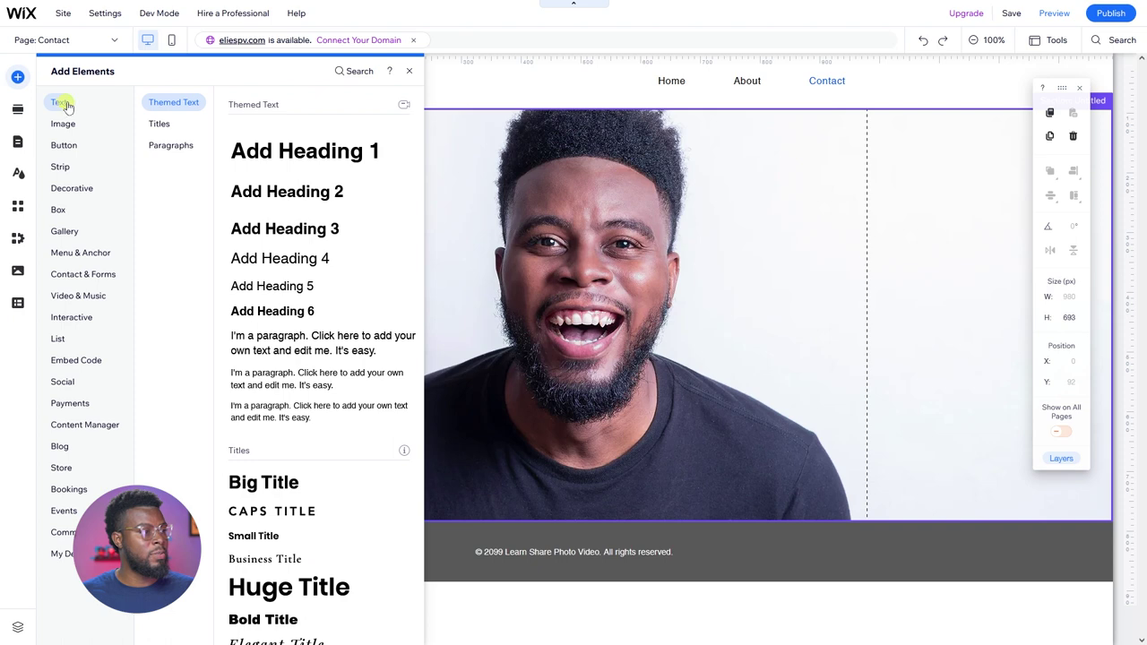
click(303, 153)
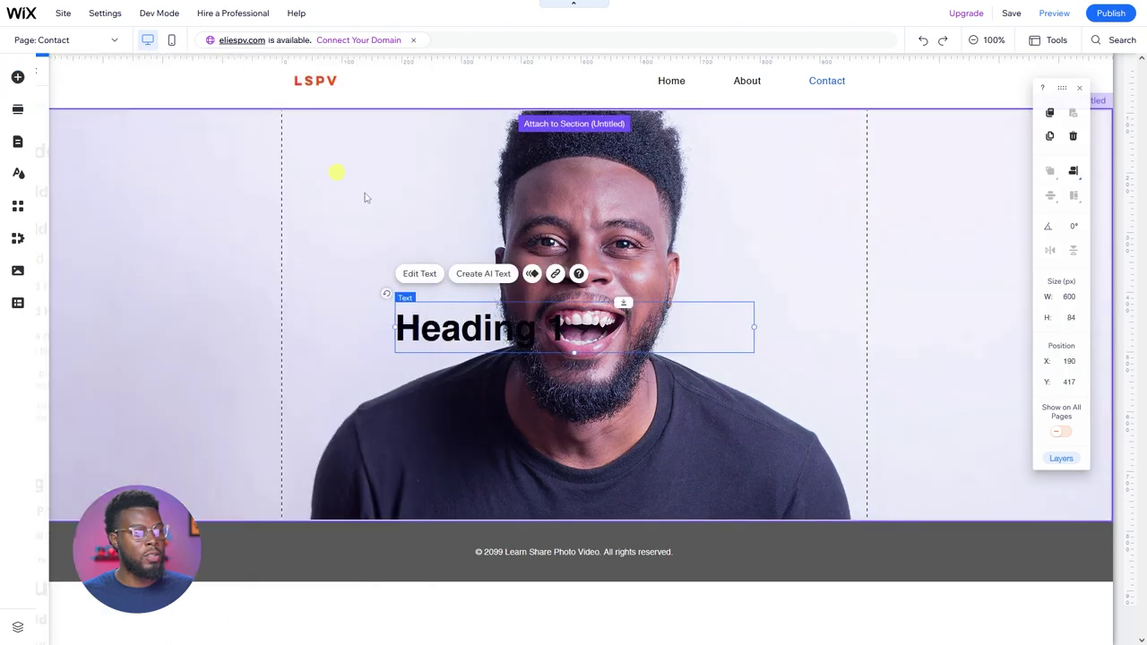
double_click(513, 337)
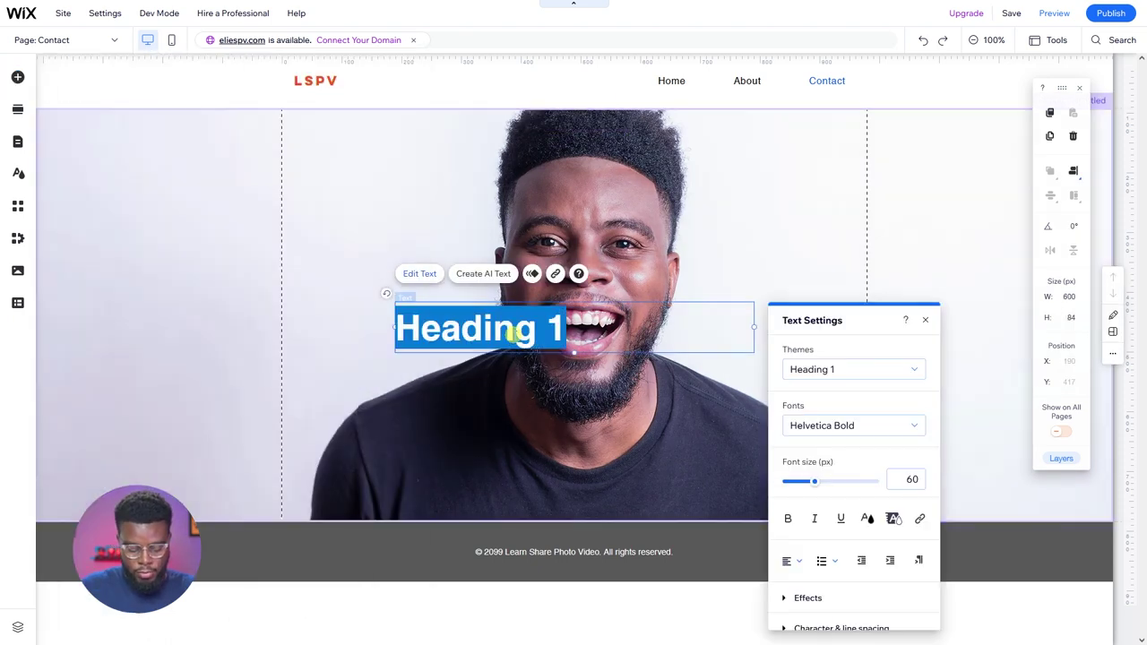
text(The best gra)
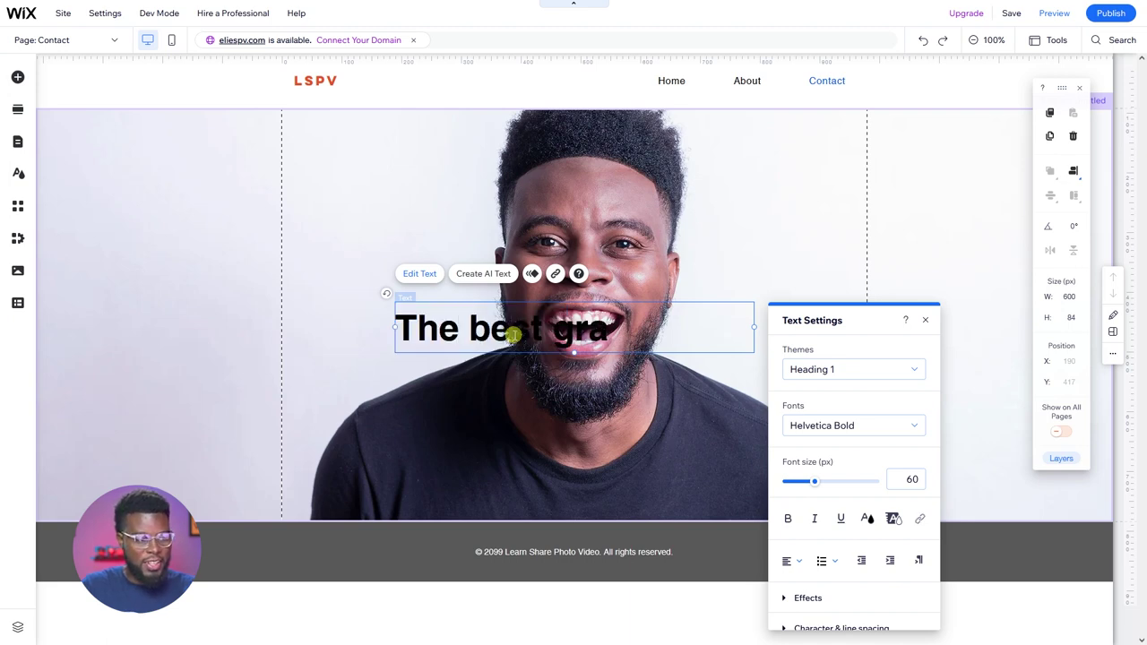
text(phic de)
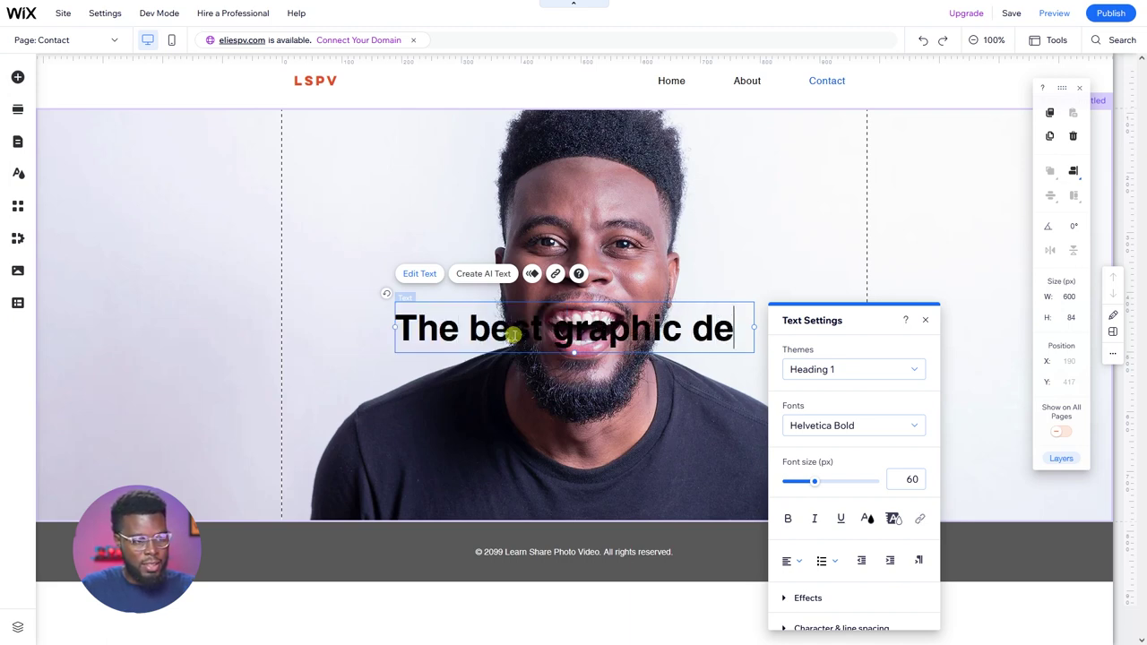
text(sign tutorials)
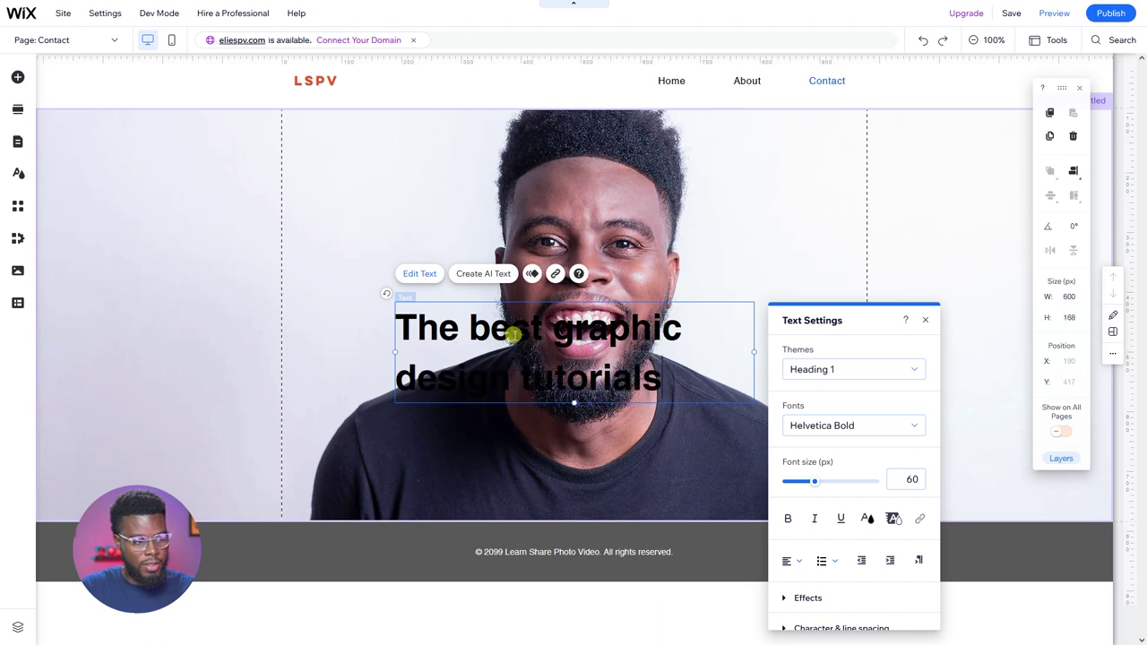
text( on YouTube.)
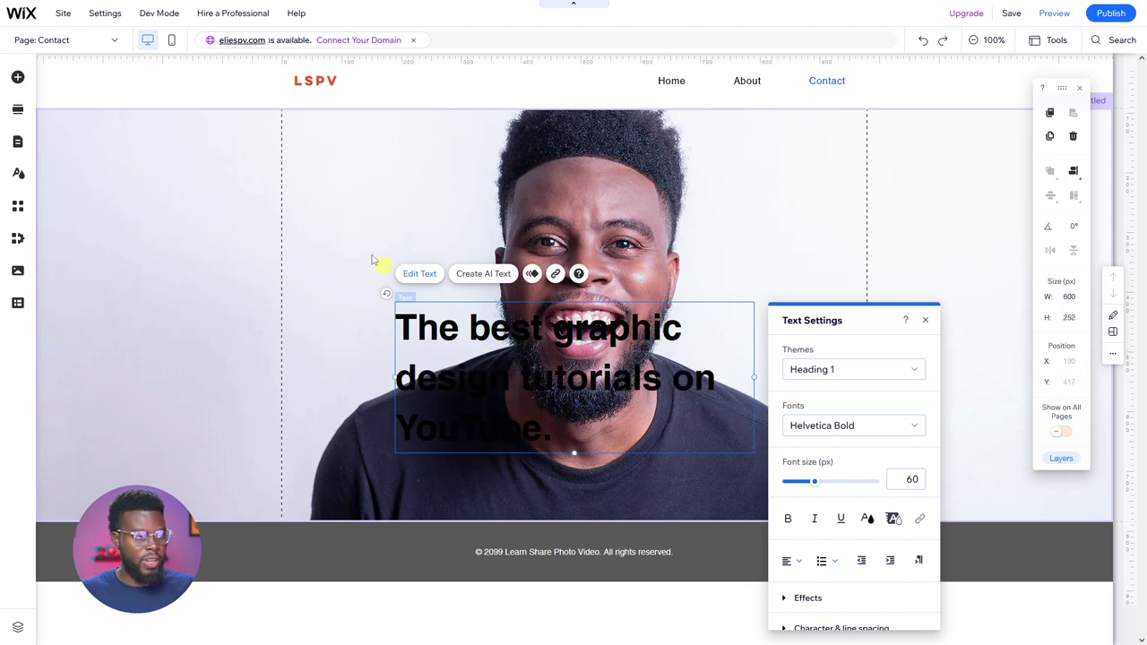
key(Escape)
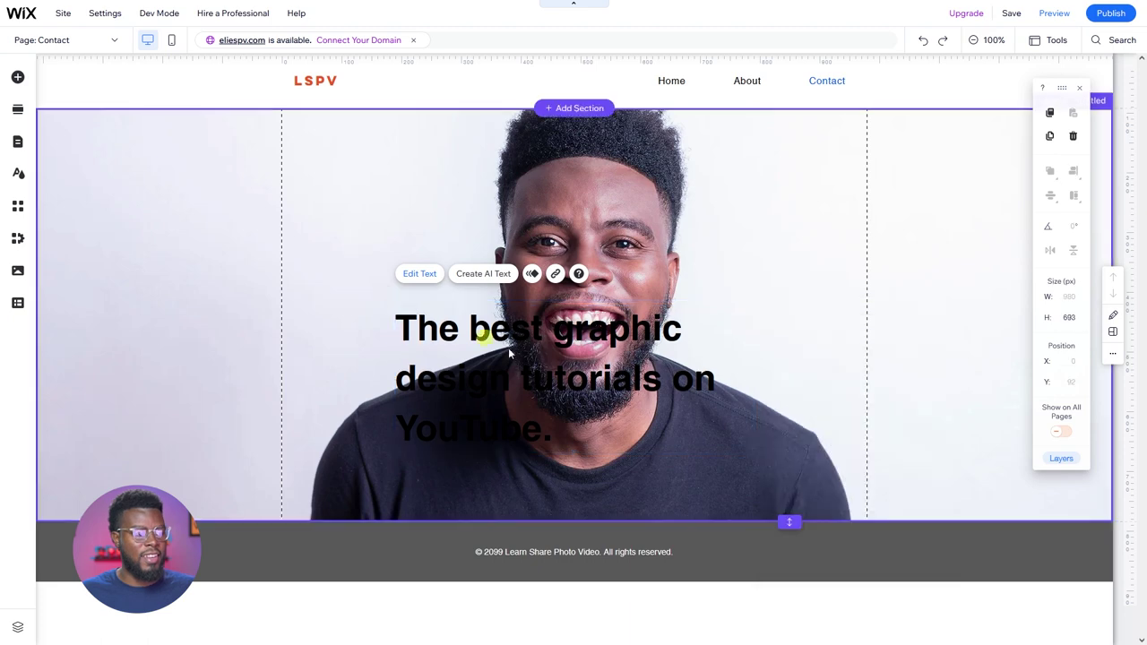
Move the heading up to about x 220, y 297 and apply the Heading 2 theme to its text
drag(576, 377, 594, 300)
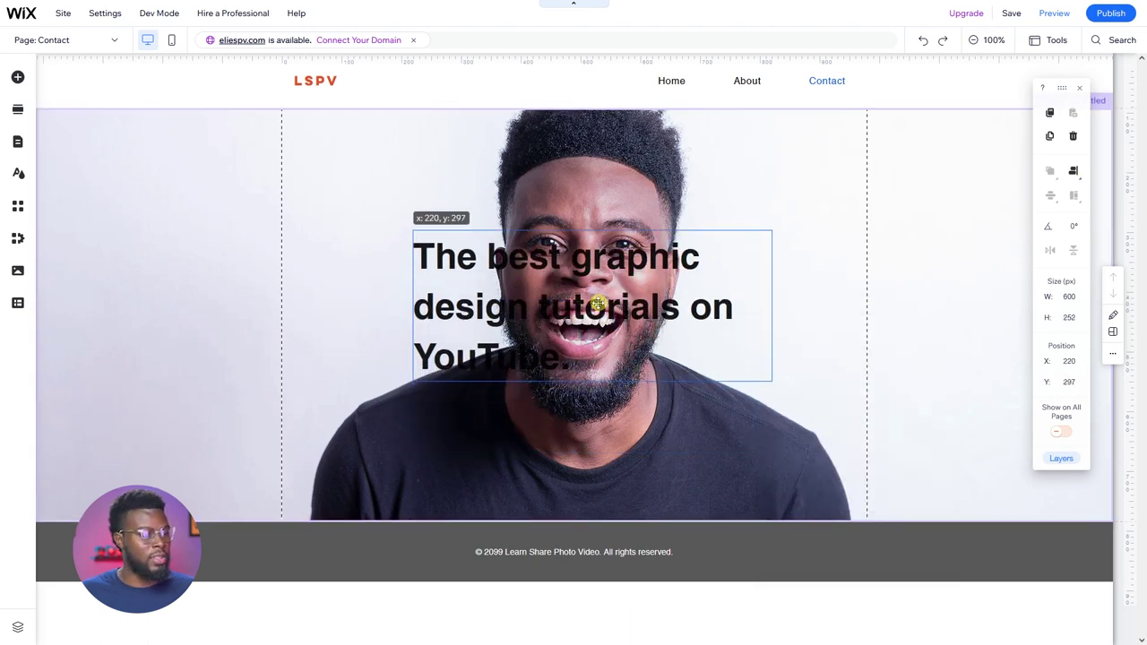
click(449, 202)
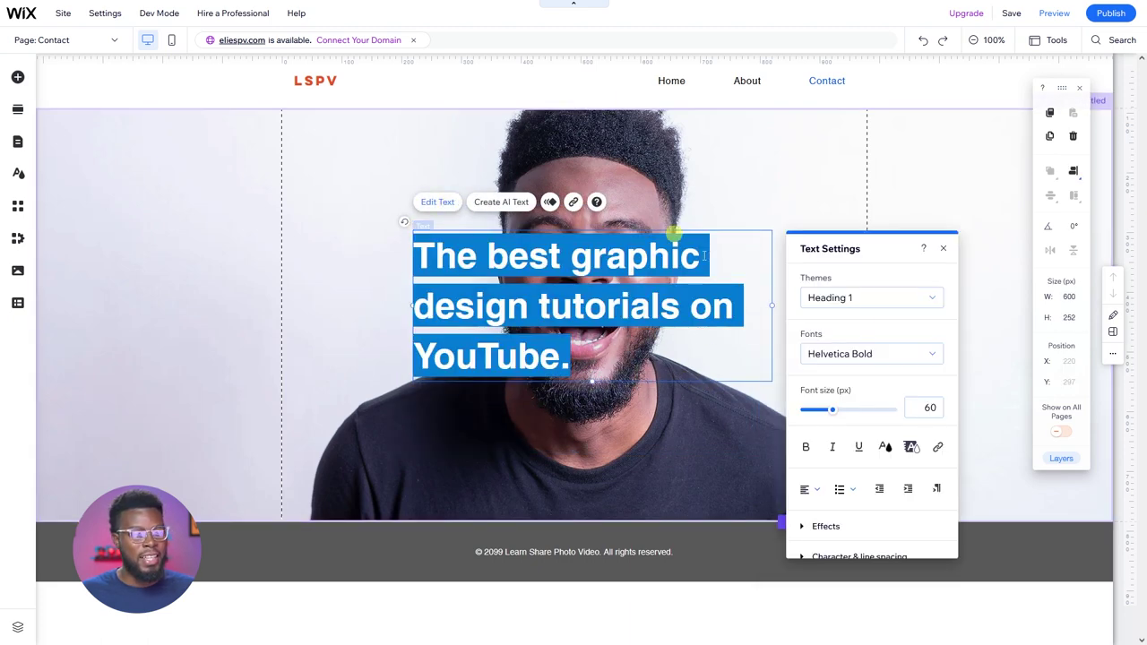
click(933, 298)
click(928, 349)
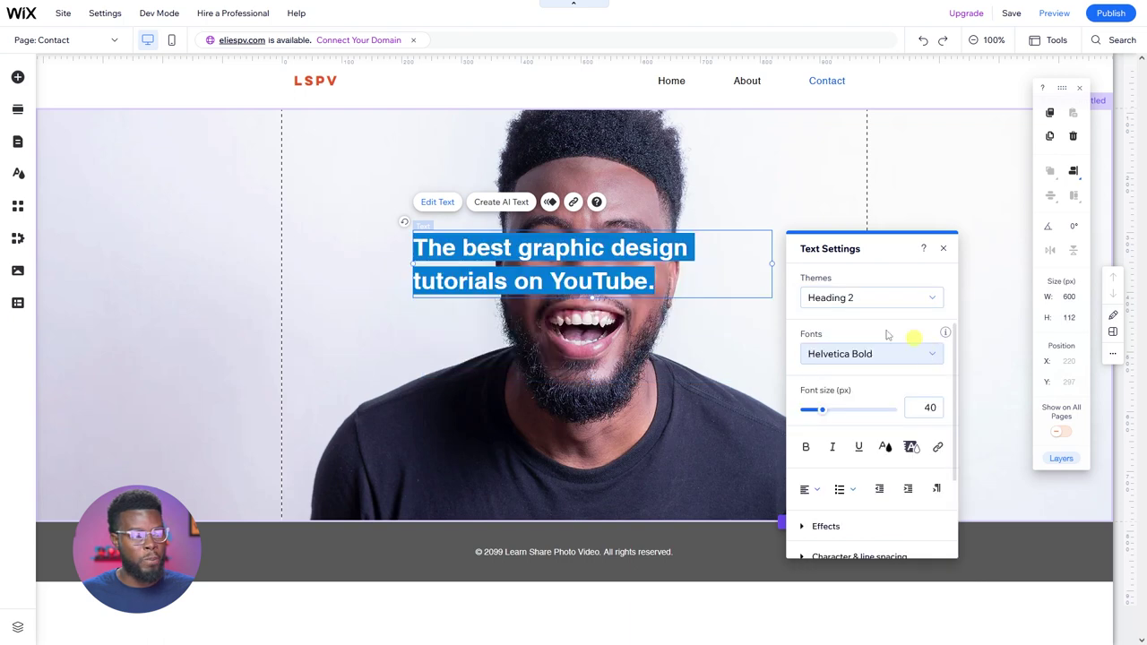
key(Escape)
Centre-align the heading's text within its text box
click(446, 203)
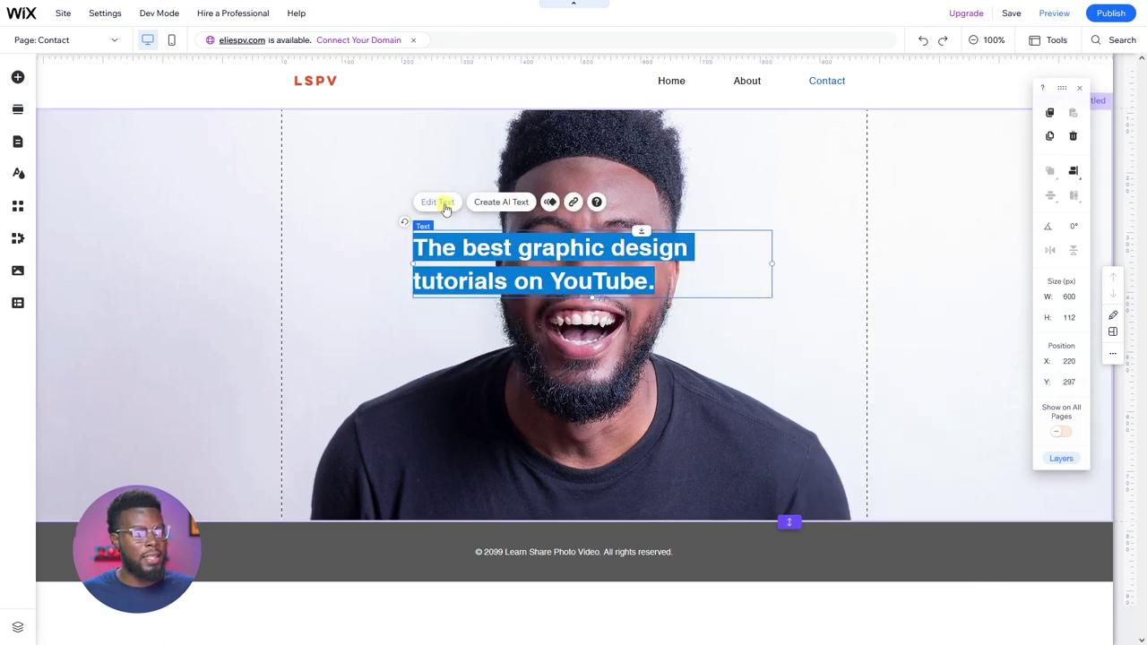
click(814, 490)
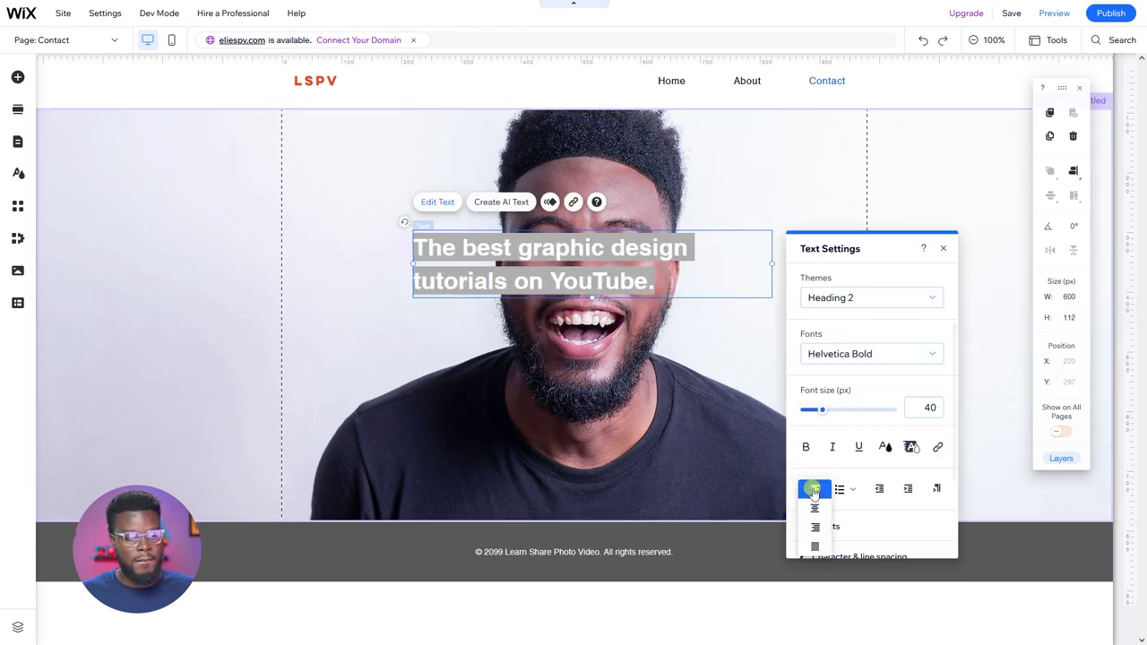
click(815, 508)
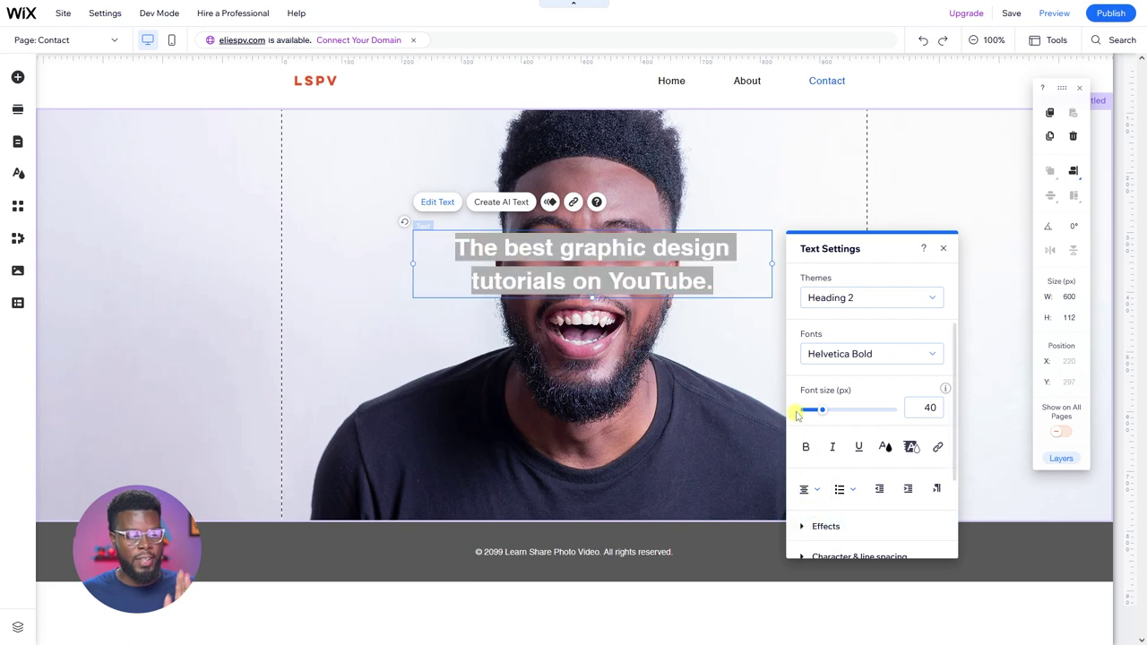
click(691, 354)
Move the heading lower over the photo and align its box to the section's horizontal and vertical centre
drag(632, 260, 625, 298)
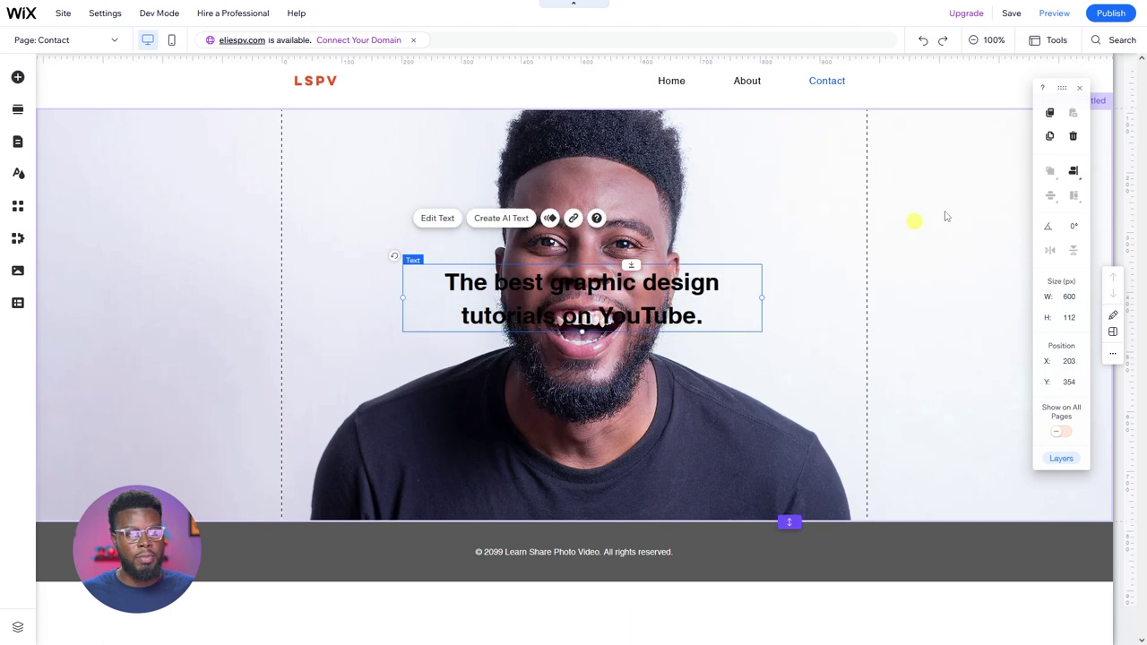
click(1072, 171)
click(1048, 173)
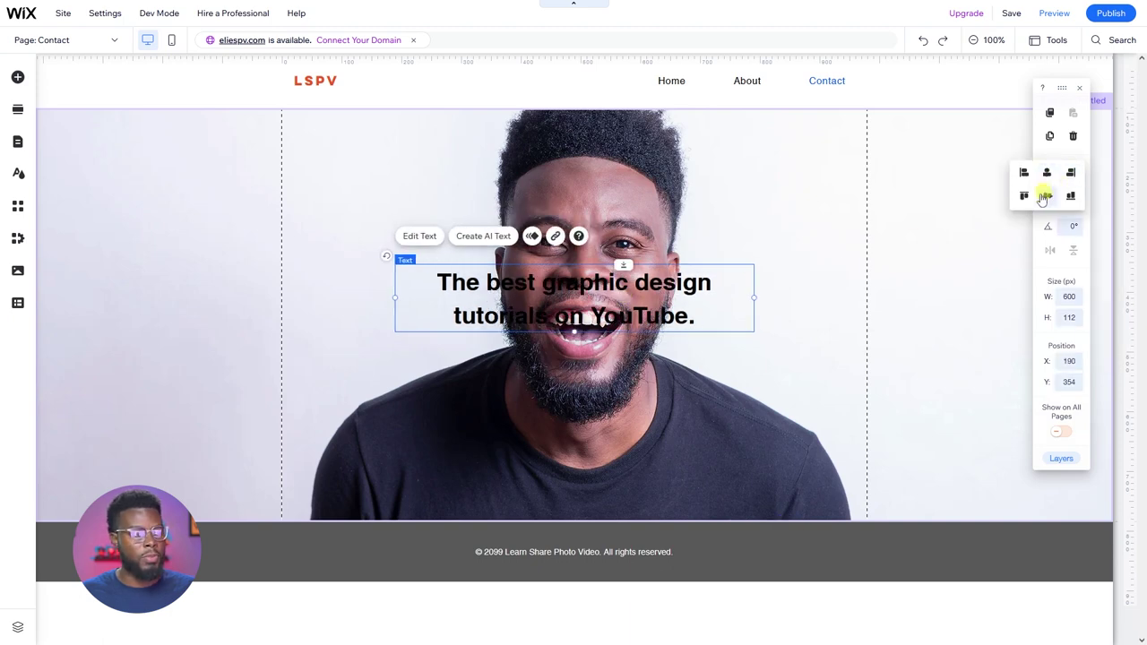
click(1047, 196)
click(751, 375)
click(659, 323)
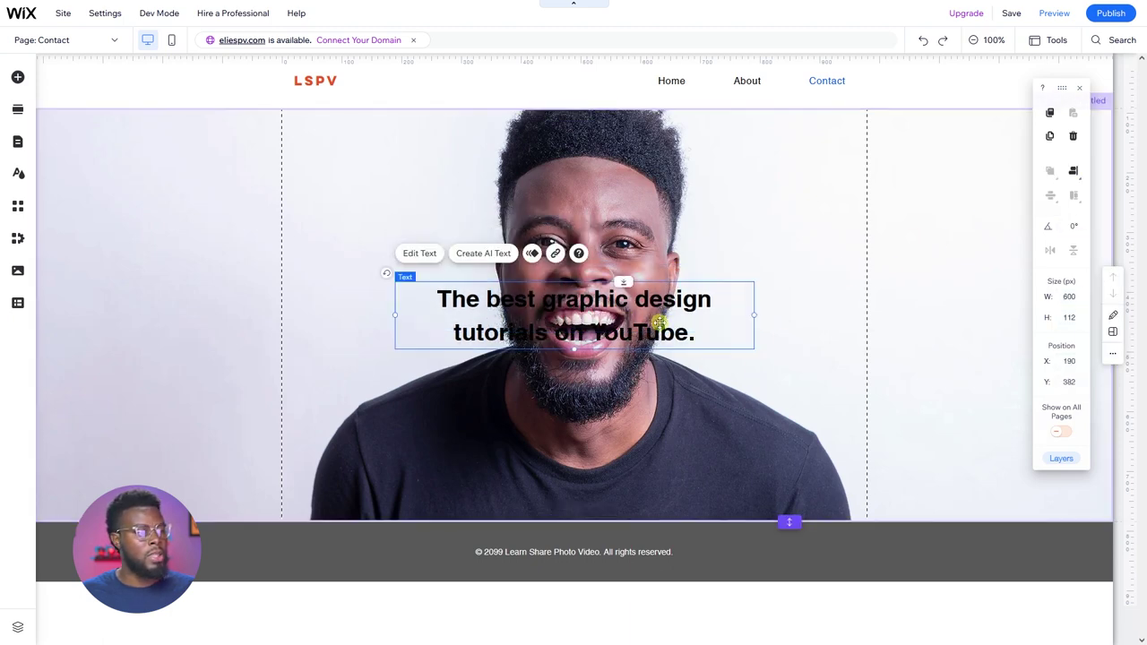
Change the heading's text colour to white (#FFFFFF) from the saved colours
click(428, 258)
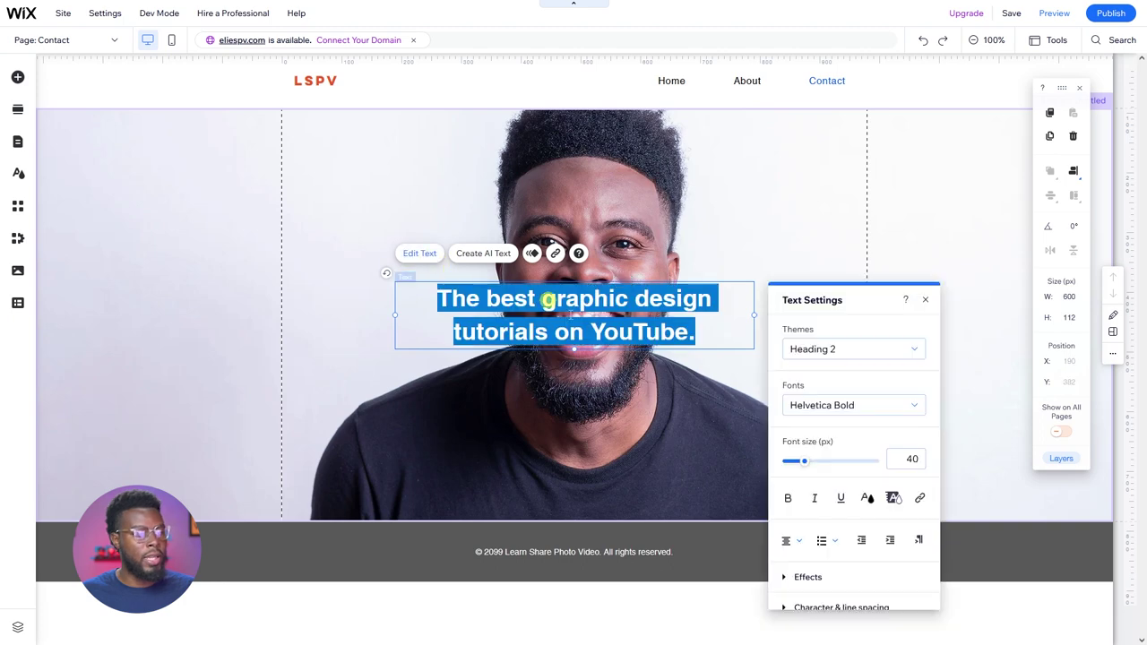
click(868, 502)
click(842, 504)
click(801, 504)
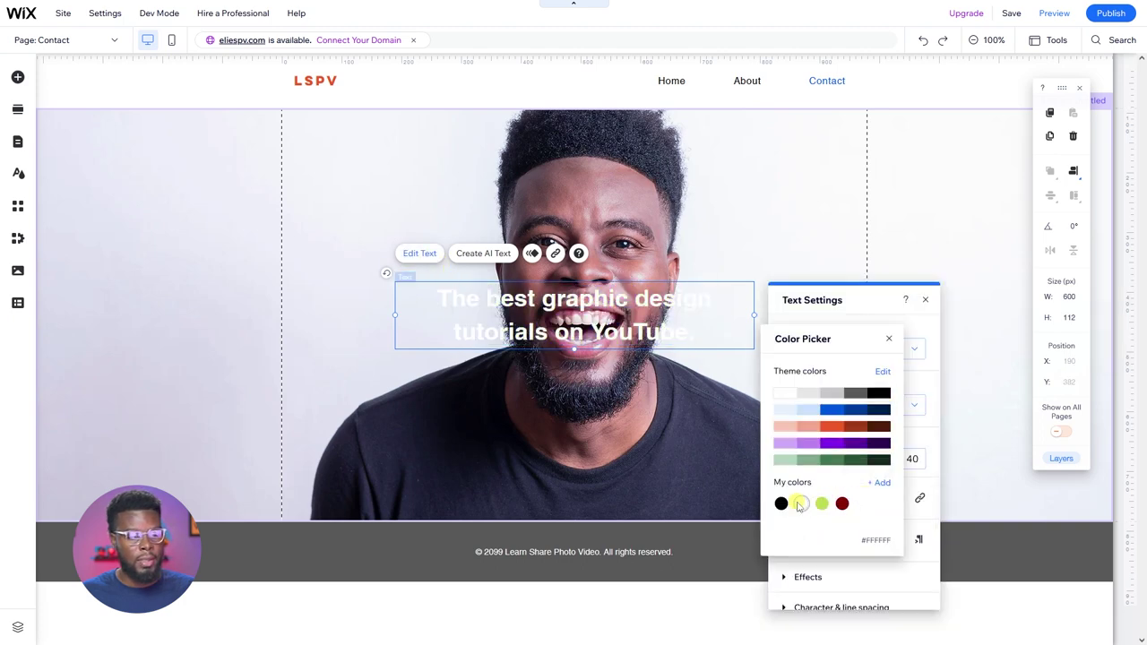
Leave the heading's text settings and open the image settings of the section's background photo
click(615, 422)
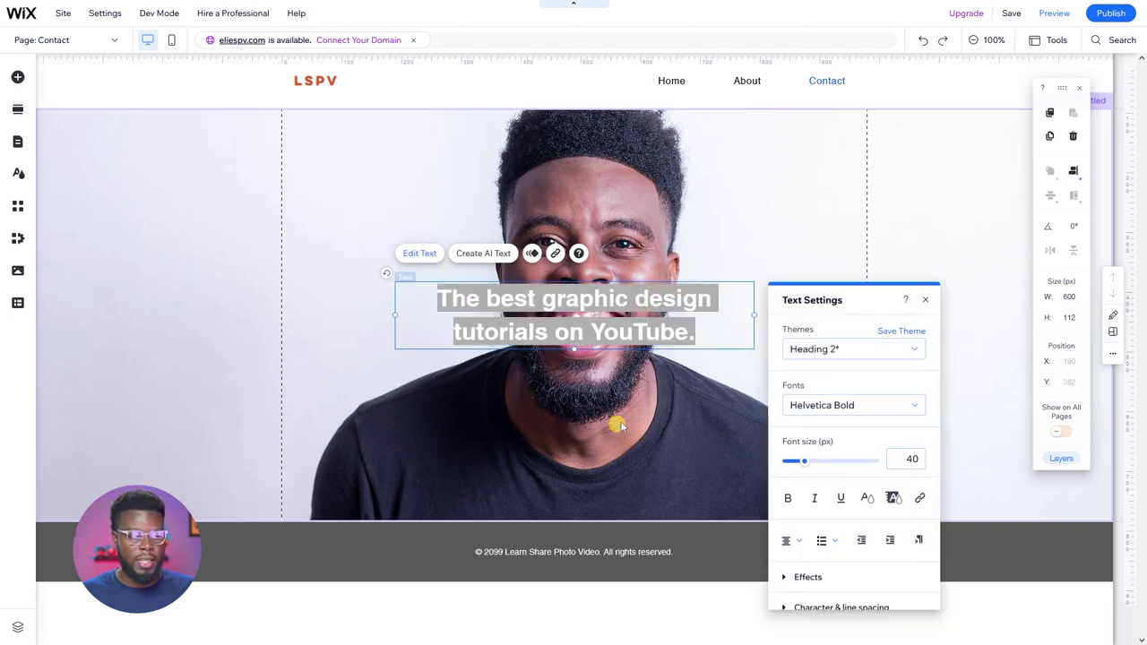
click(635, 403)
click(698, 203)
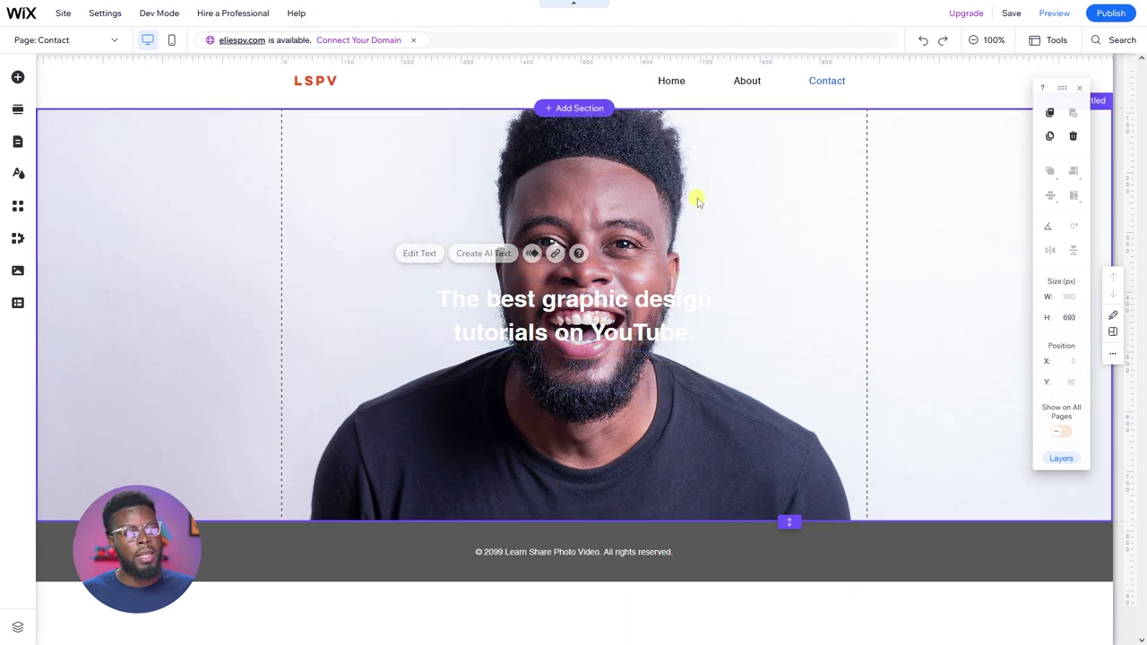
click(779, 170)
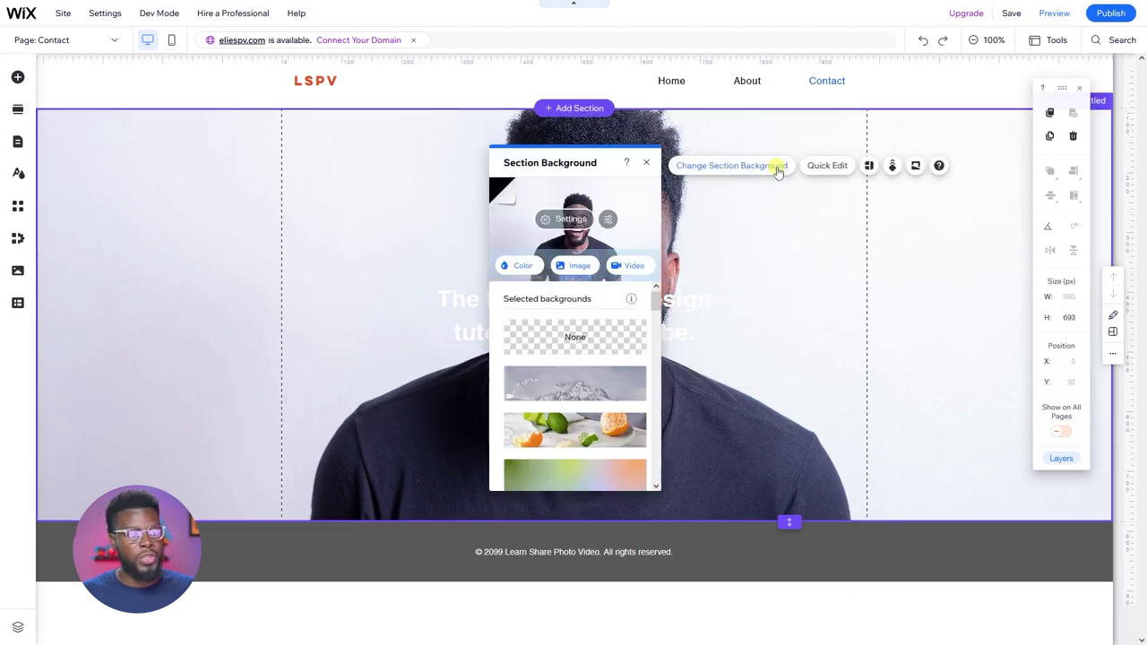
click(568, 221)
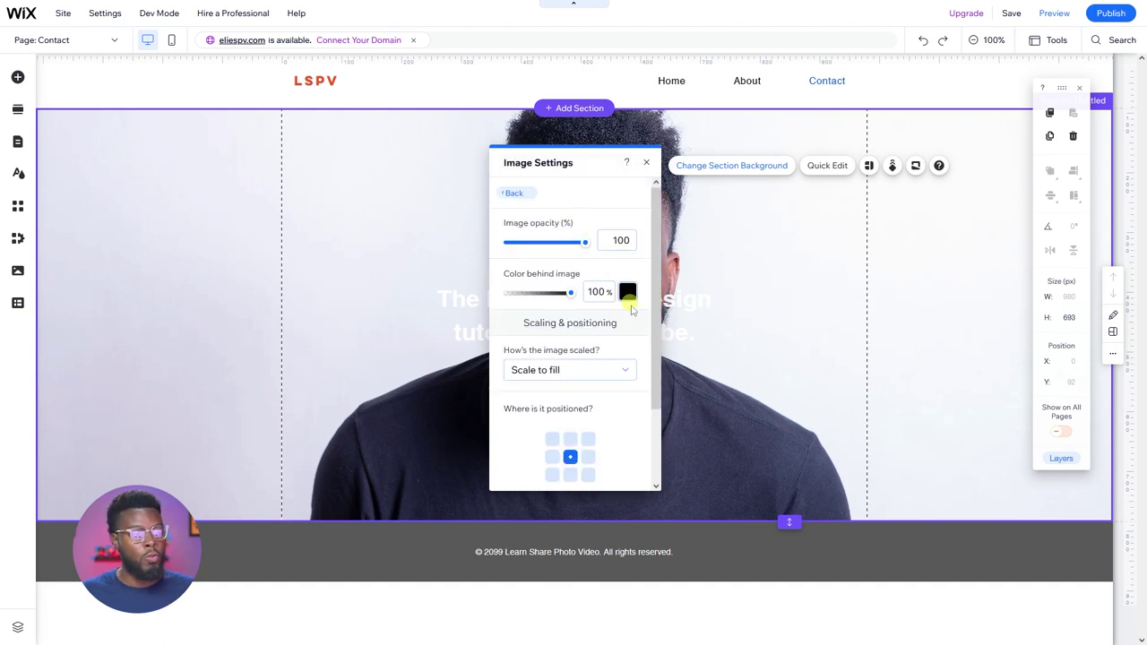
Try red (#ED5829) and blue (#0057E1) as the colour behind the photo, testing the blue at 71% strength and back at 100%
click(630, 297)
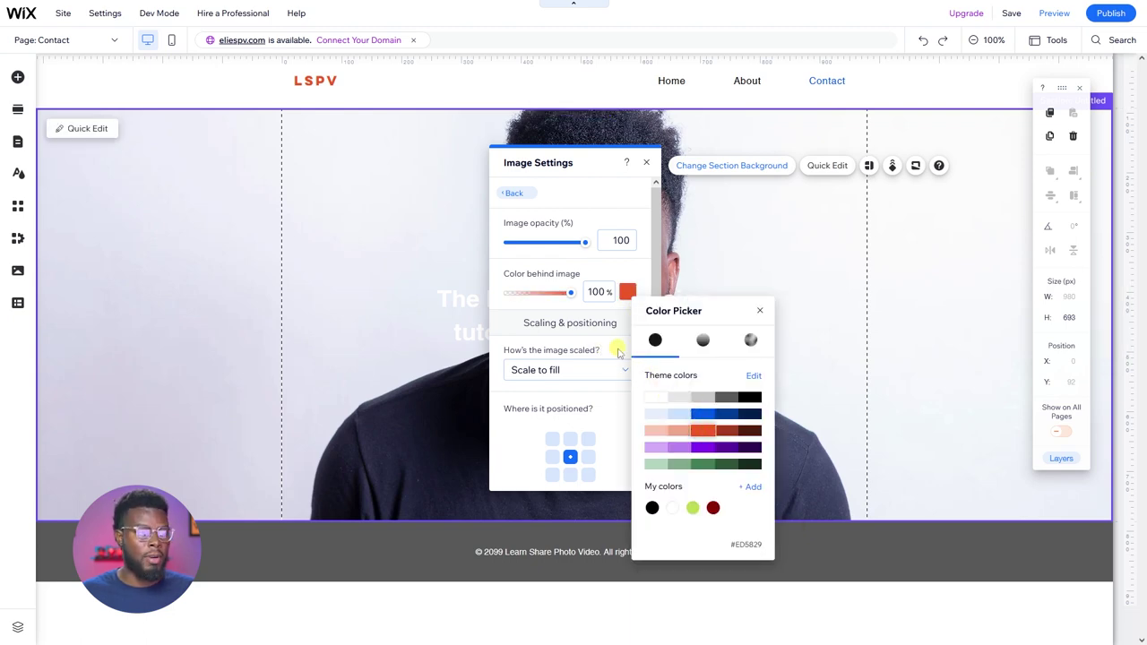
click(574, 301)
drag(585, 250, 590, 248)
click(627, 291)
click(697, 409)
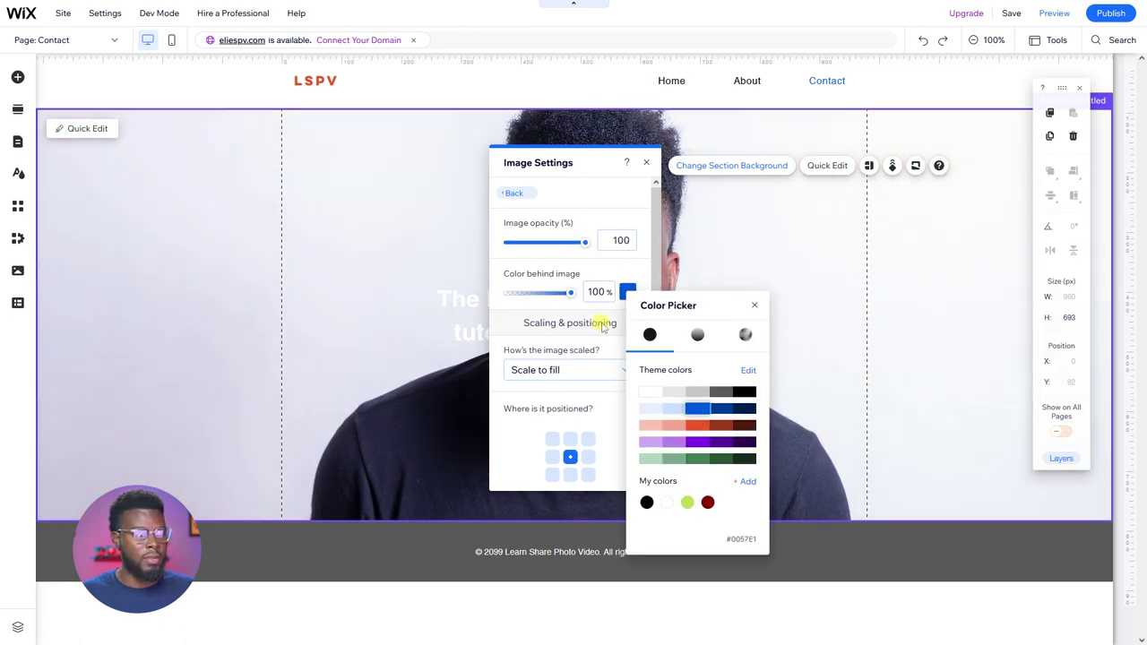
click(572, 300)
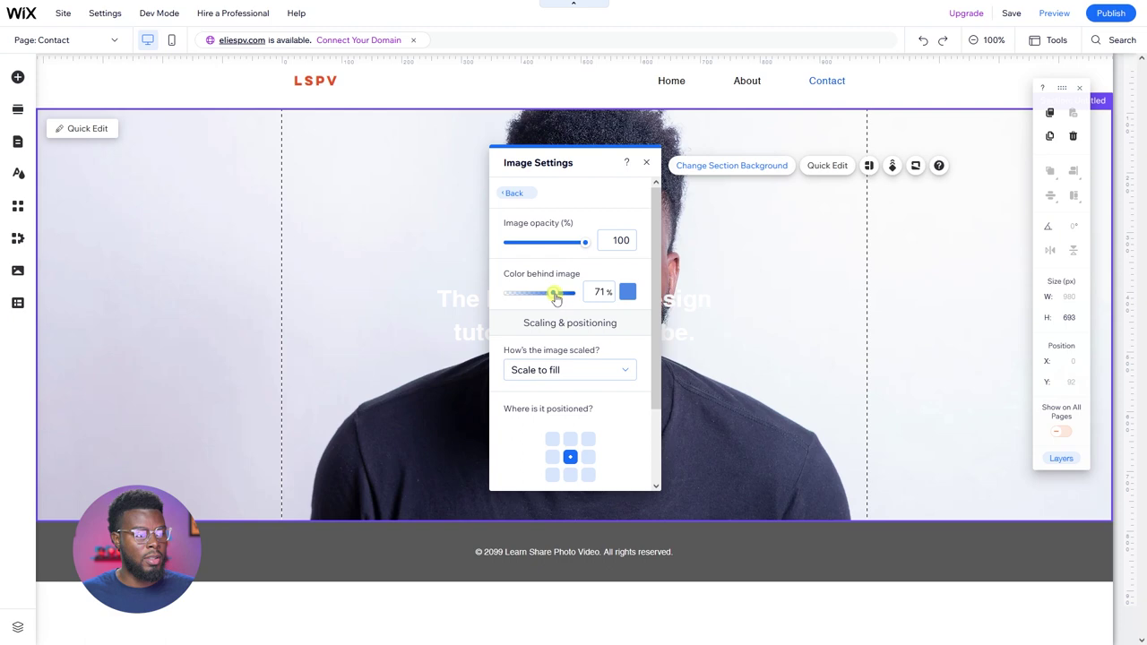
mouse_move(555, 291)
mouse_down()
mouse_move(541, 293)
mouse_move(575, 292)
mouse_up()
Darken the background photo by lowering its opacity to slightly above 62% over a black (#000000) colour, and preview the page
drag(585, 249, 557, 243)
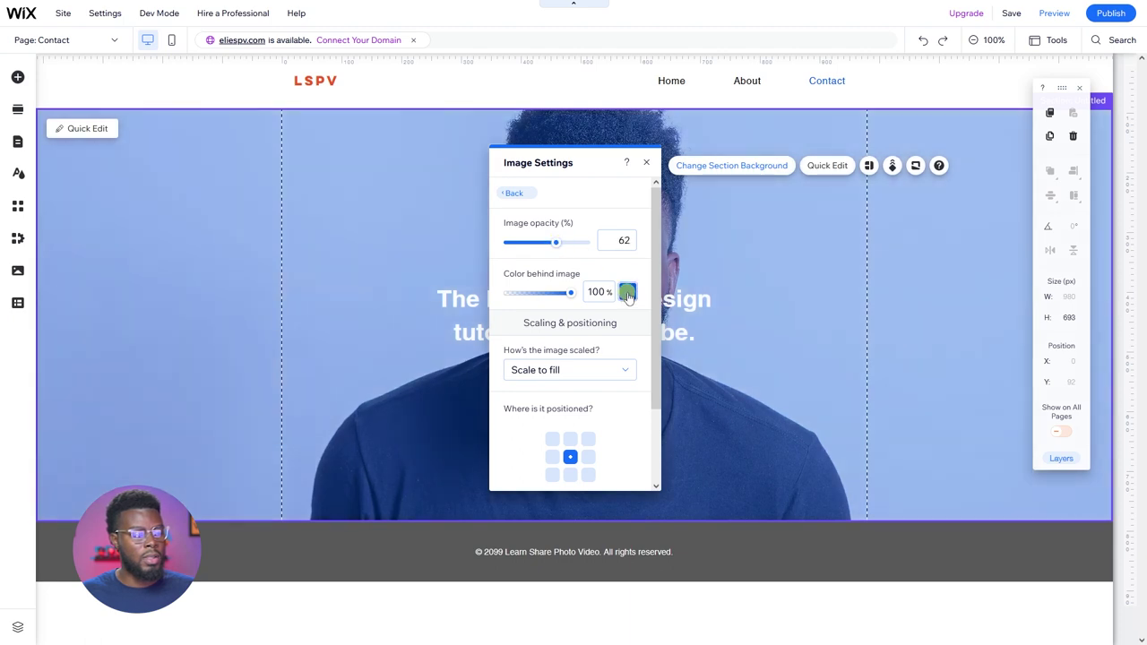
click(627, 294)
click(742, 396)
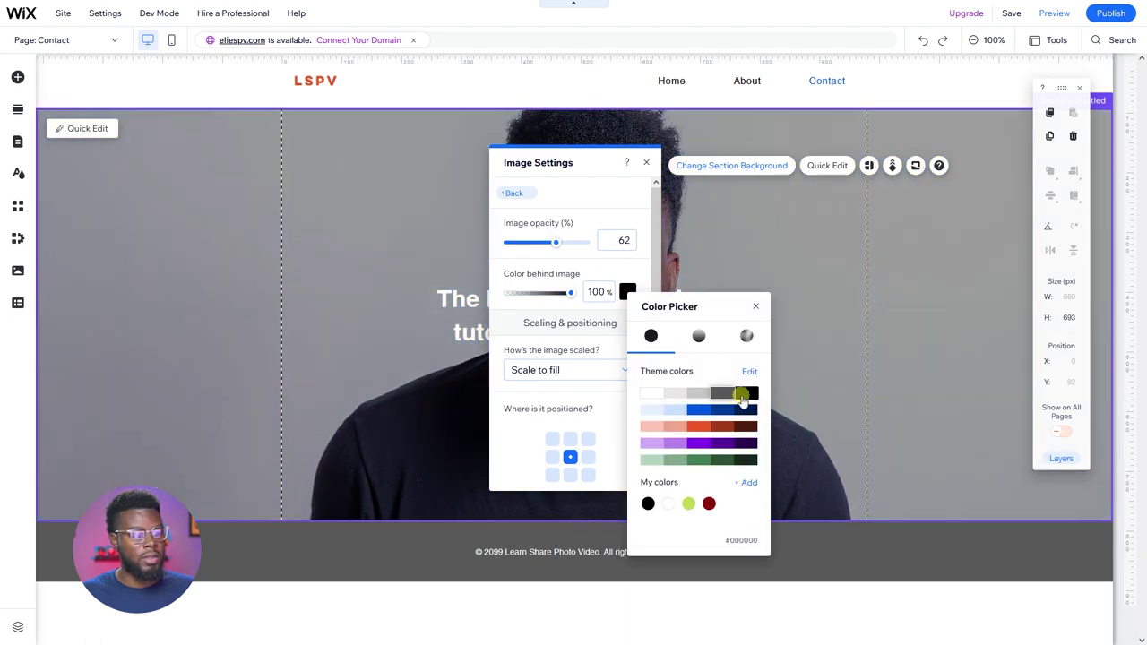
mouse_move(556, 244)
mouse_down()
mouse_move(545, 244)
mouse_move(563, 244)
mouse_up()
click(747, 285)
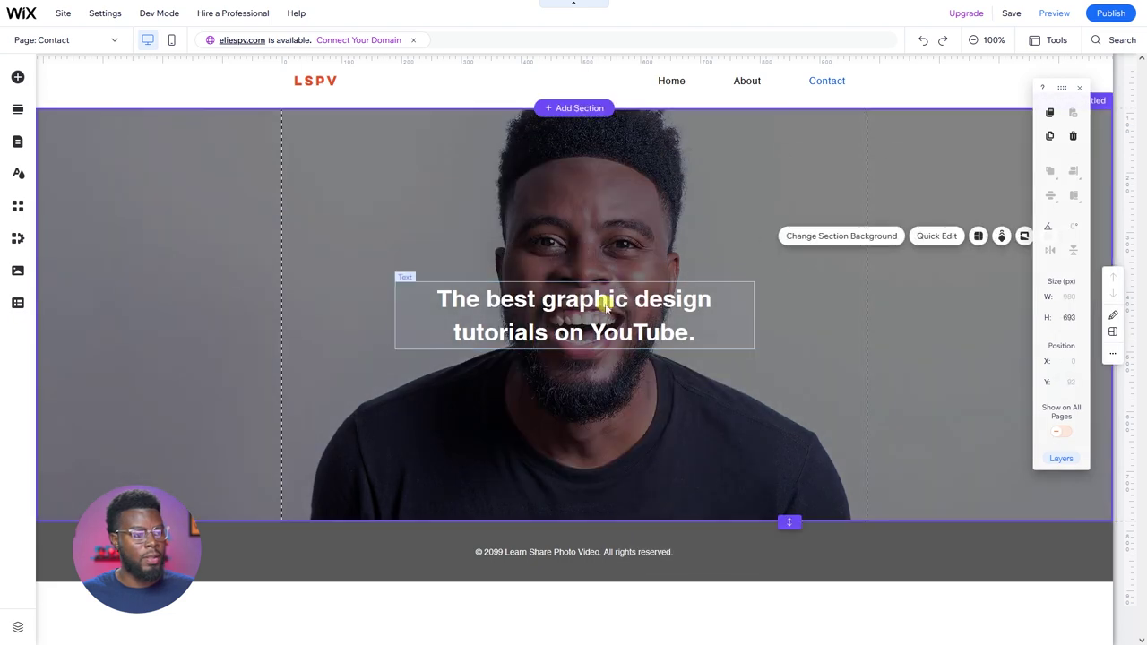
click(1049, 12)
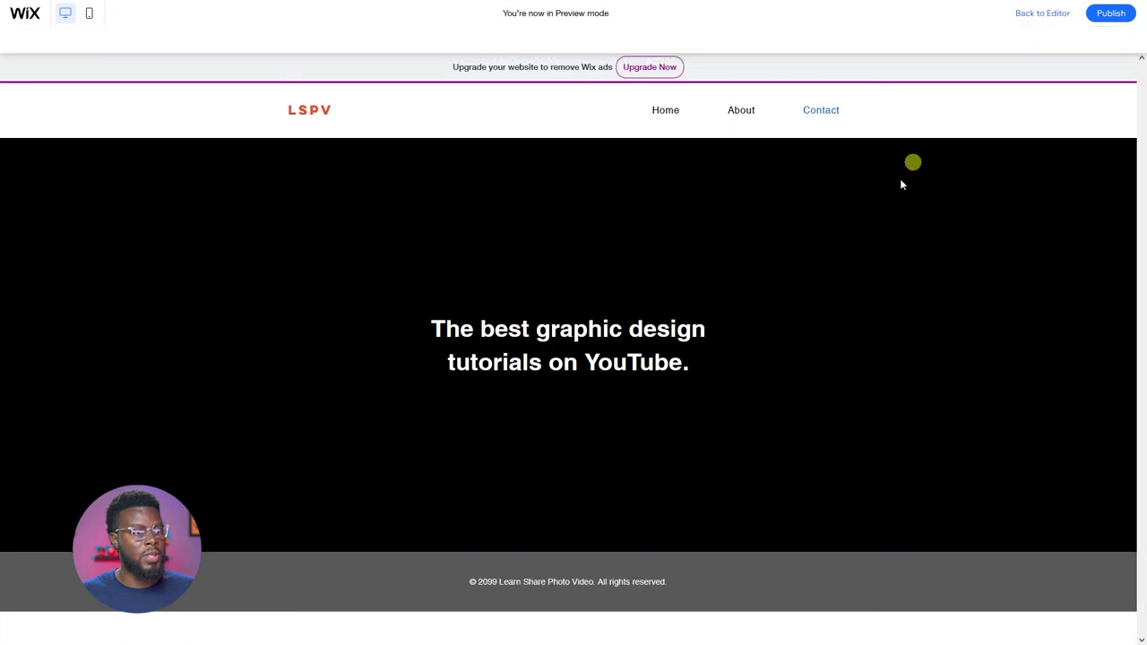
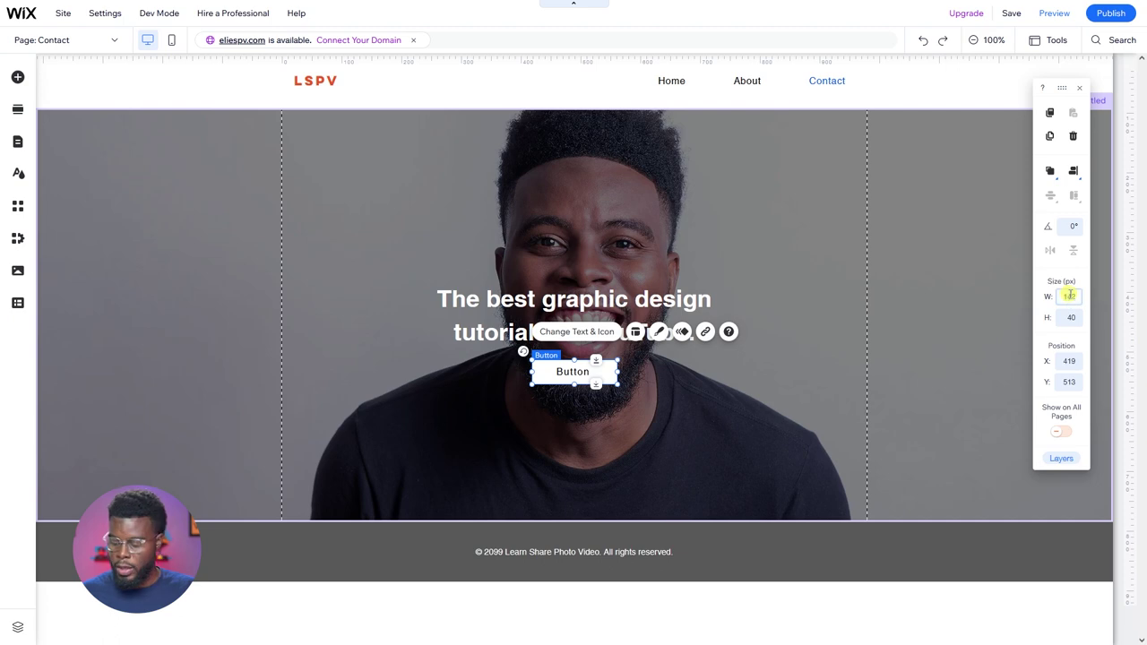
Set the button's width to 200 px and change its label to "Subscribe Now"
key(Tab)
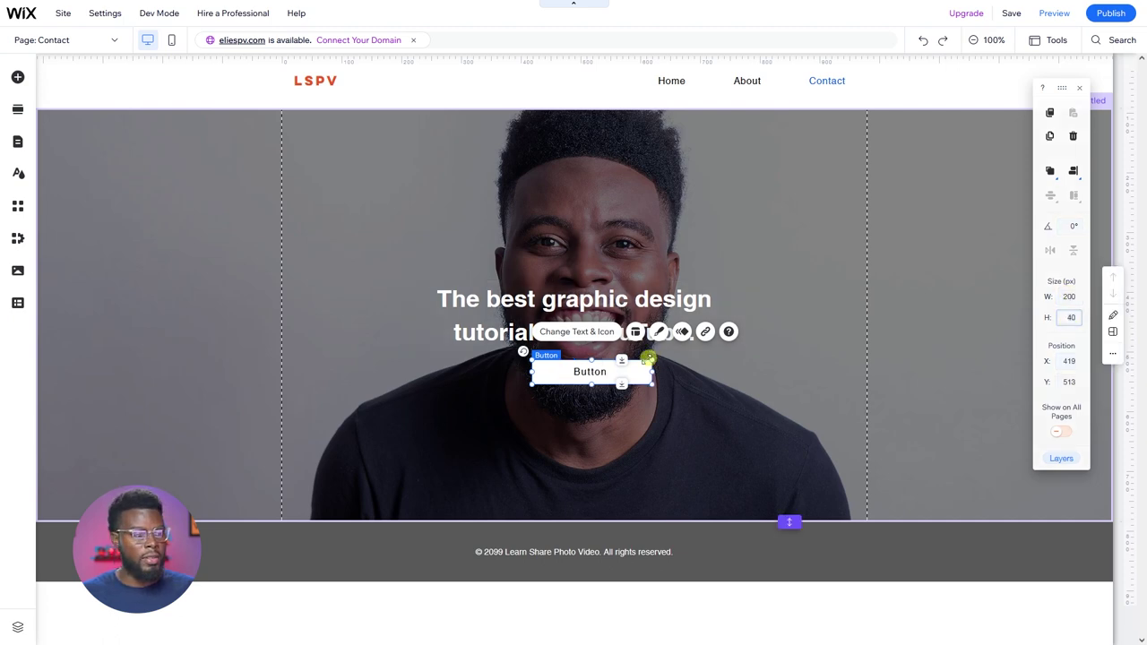
click(595, 333)
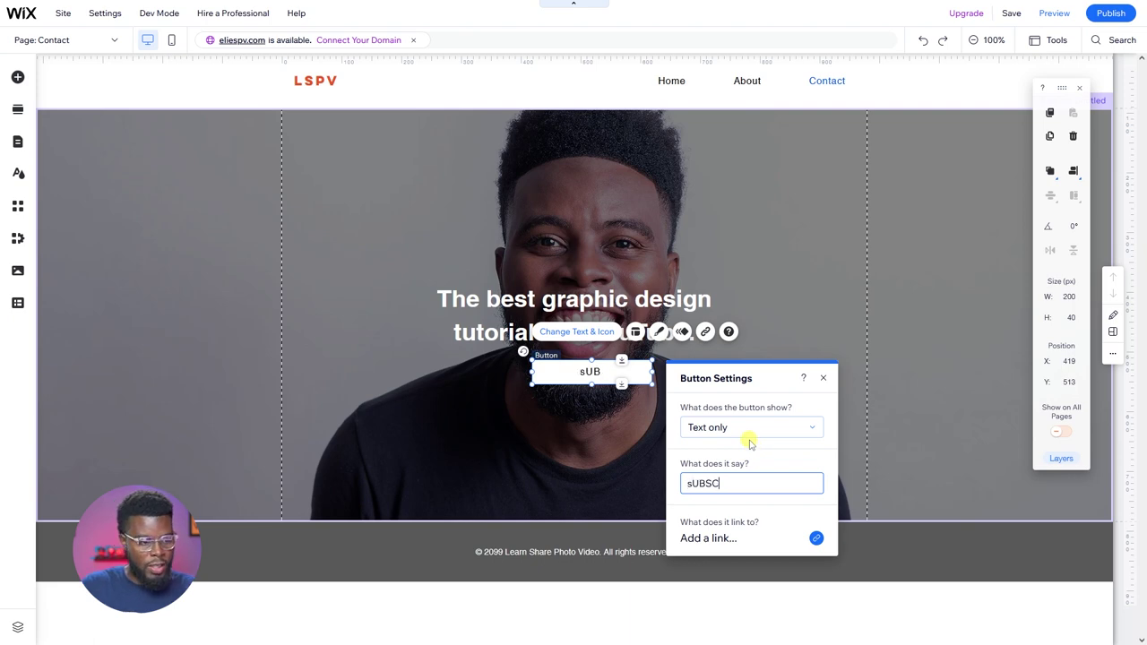
key(ctrl+a)
key(BackSpace)
text(Subscribe Now)
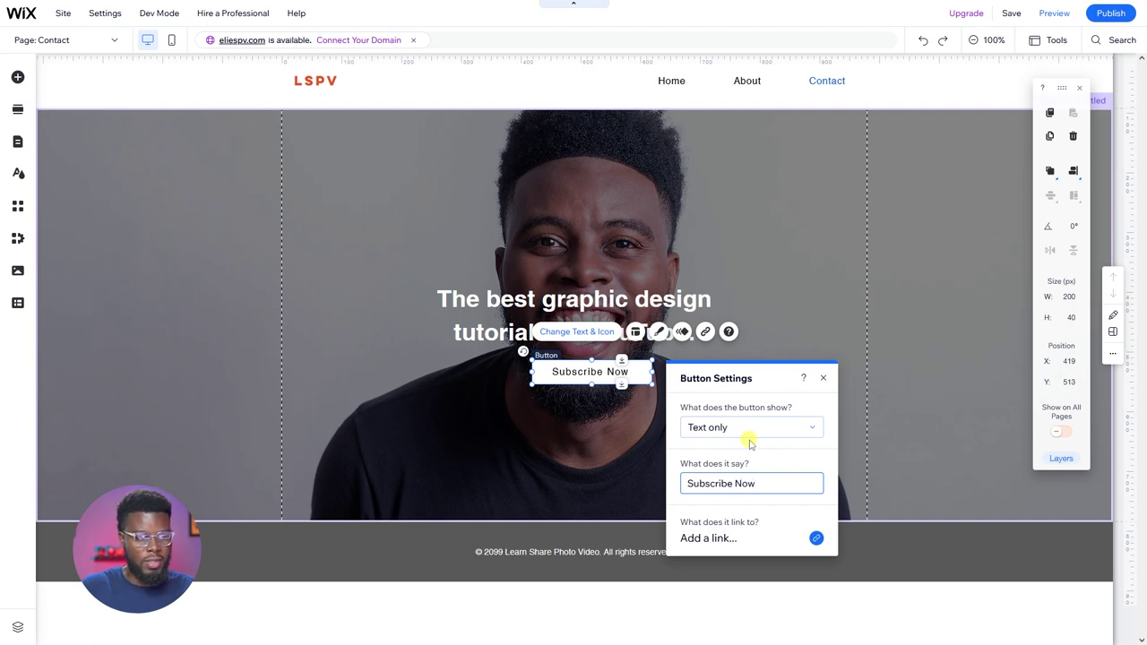
click(601, 427)
Customize the Subscribe Now button's design with a 10 px radius on all four corners
click(614, 371)
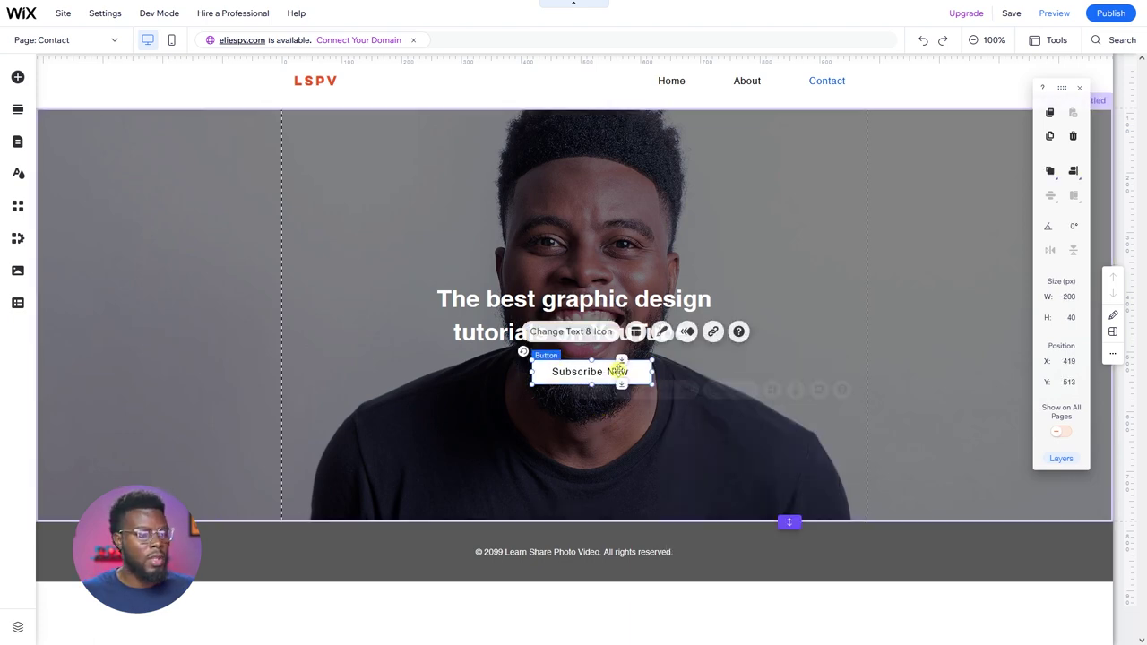
click(659, 332)
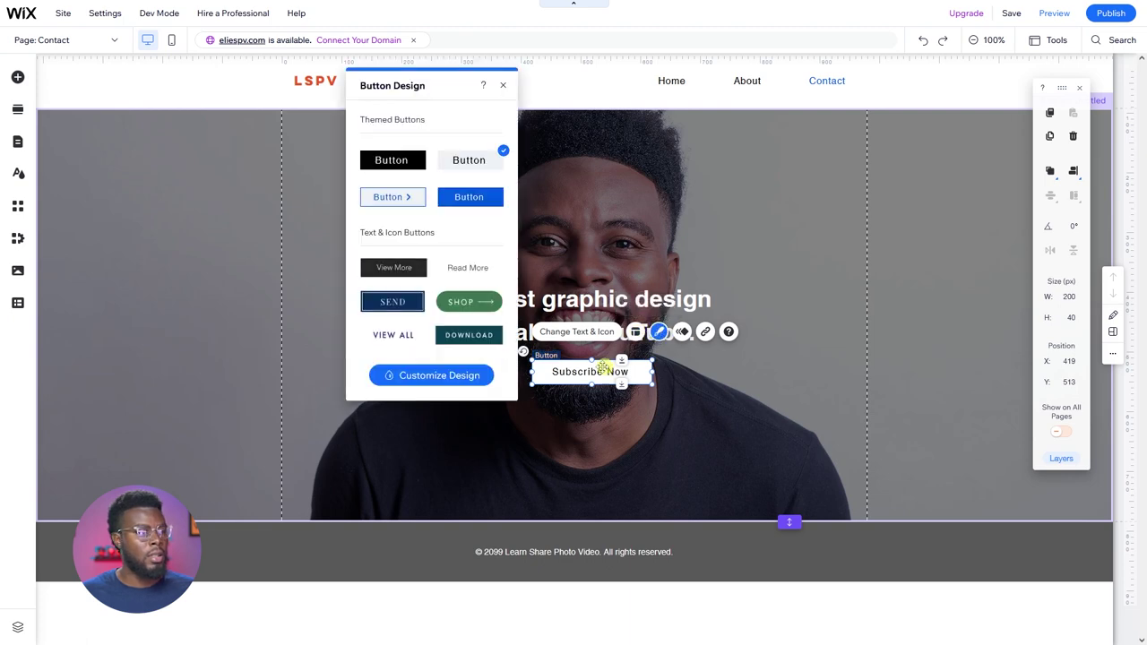
click(469, 377)
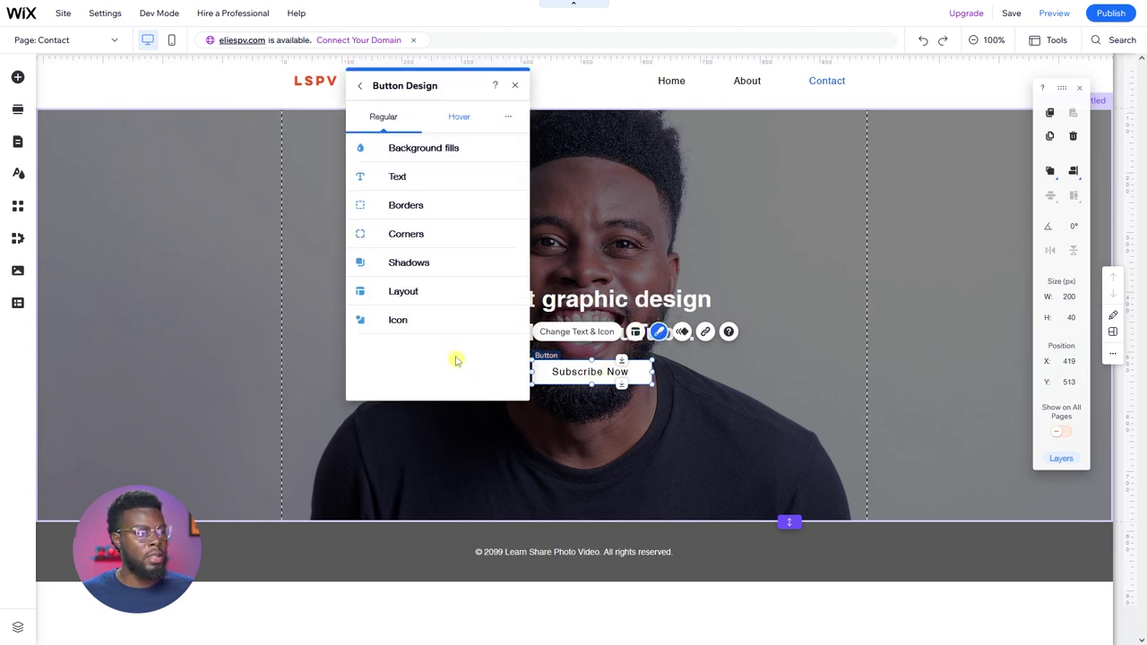
click(448, 240)
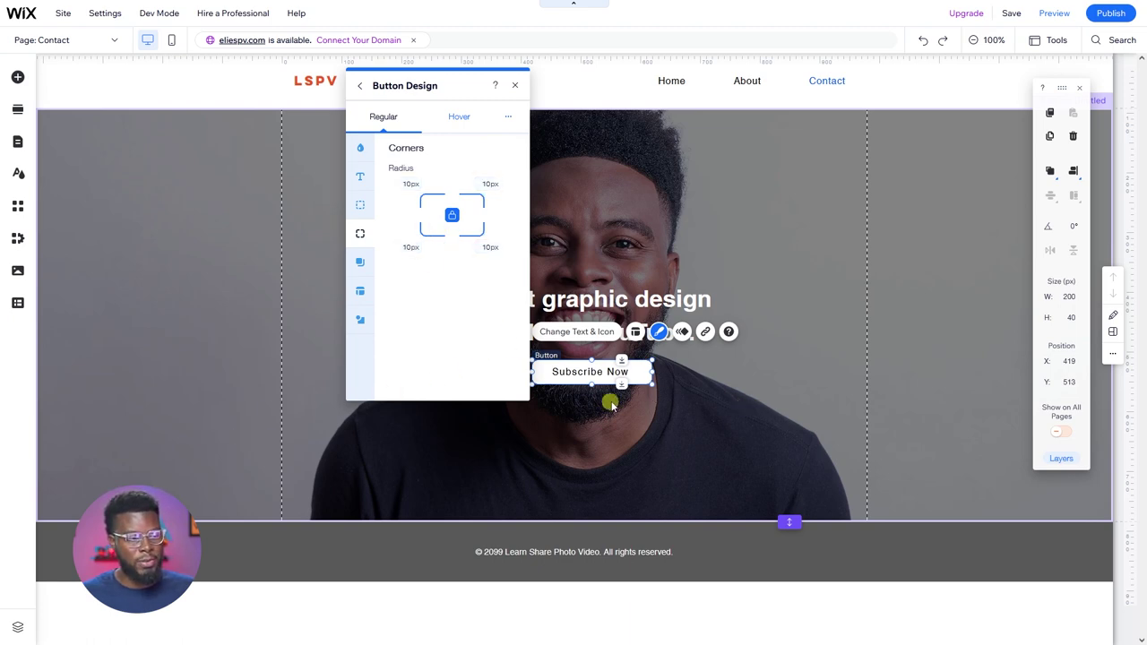
Change the font of the Subscribe Now button's text to Helvetica Bold
click(360, 177)
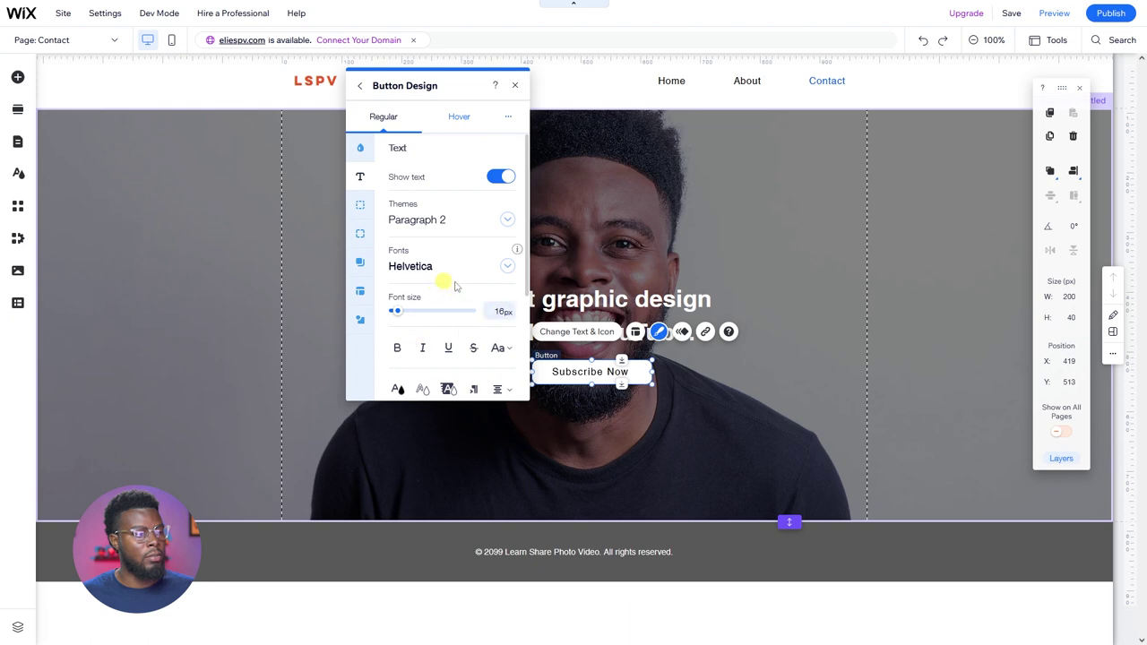
click(508, 269)
scroll(464, 331, down, 1)
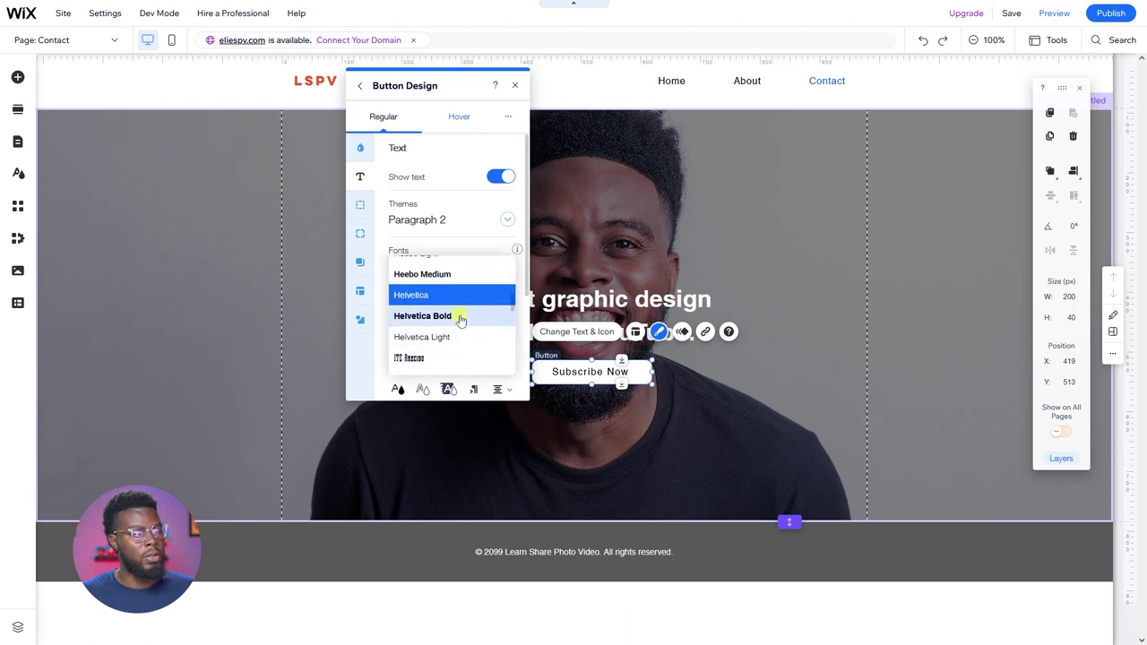
click(460, 317)
Switch the button text to automatic line spacing and set its character spacing to 0
scroll(462, 319, down, 4)
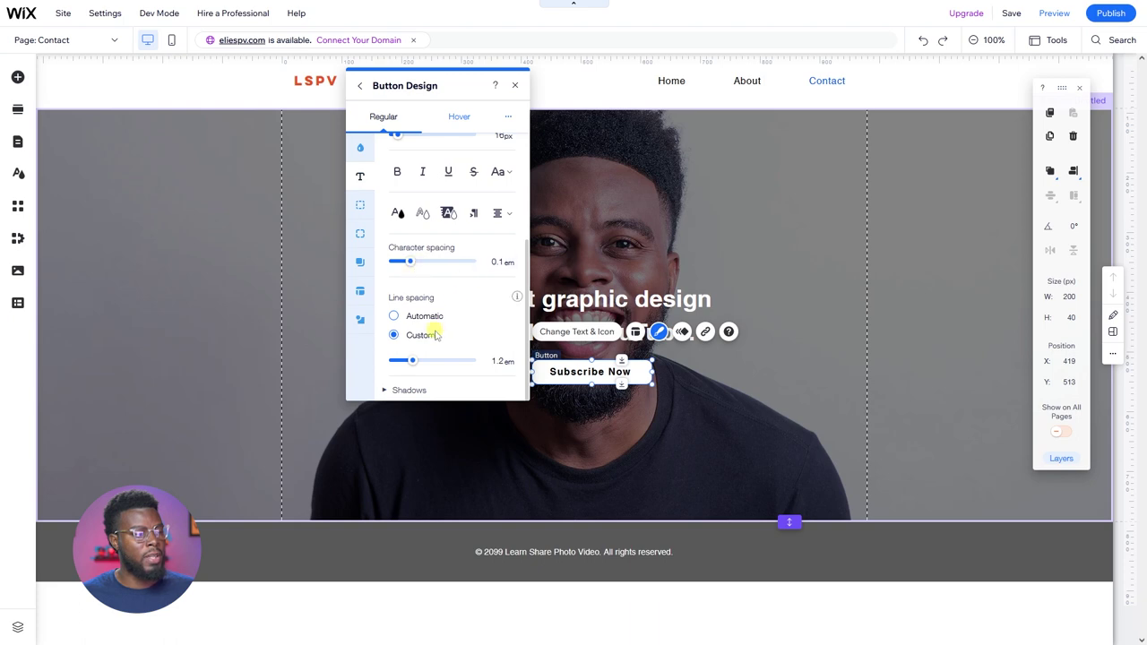
click(416, 318)
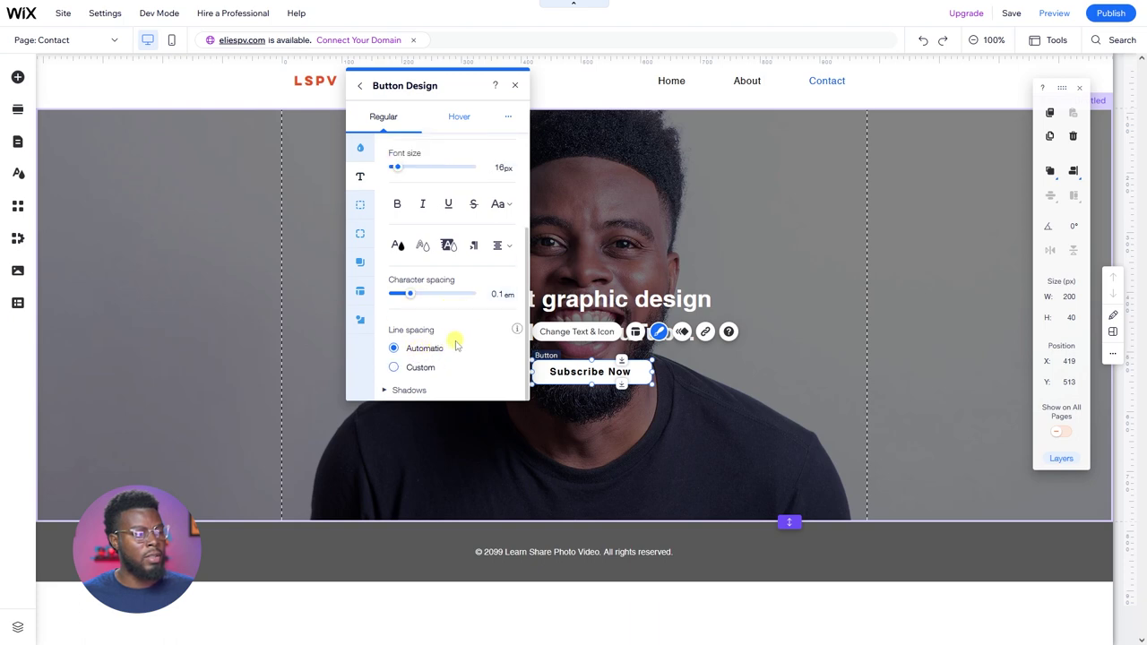
click(500, 294)
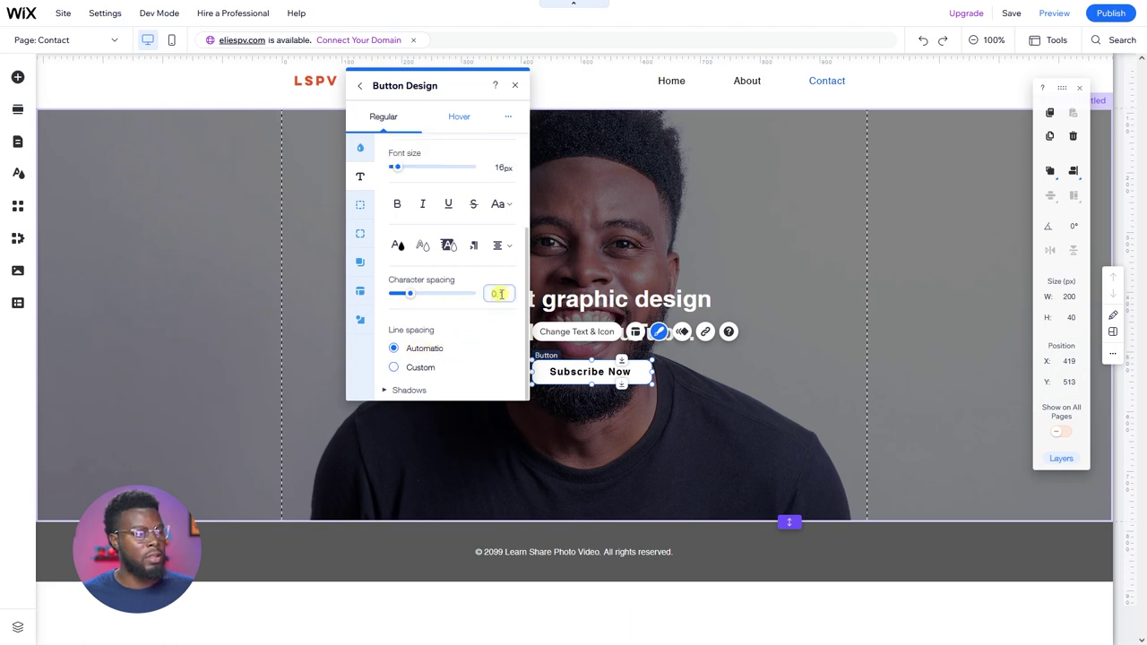
key(BackSpace)
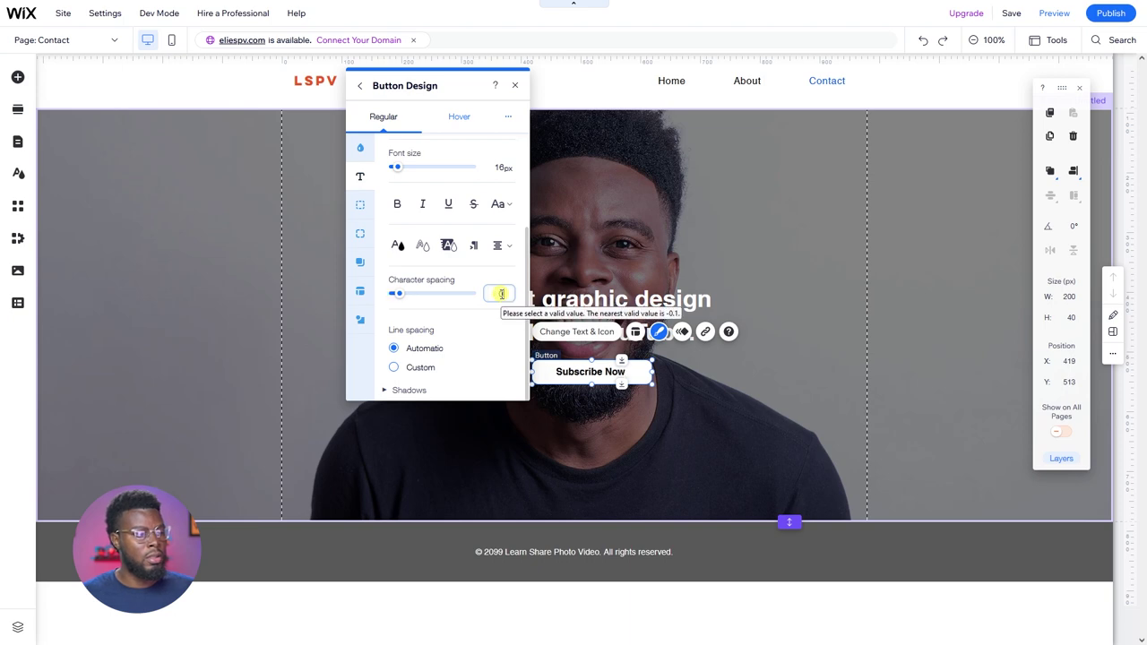
Set the button text's font size to 14 px and close the button design settings
scroll(479, 320, up, 3)
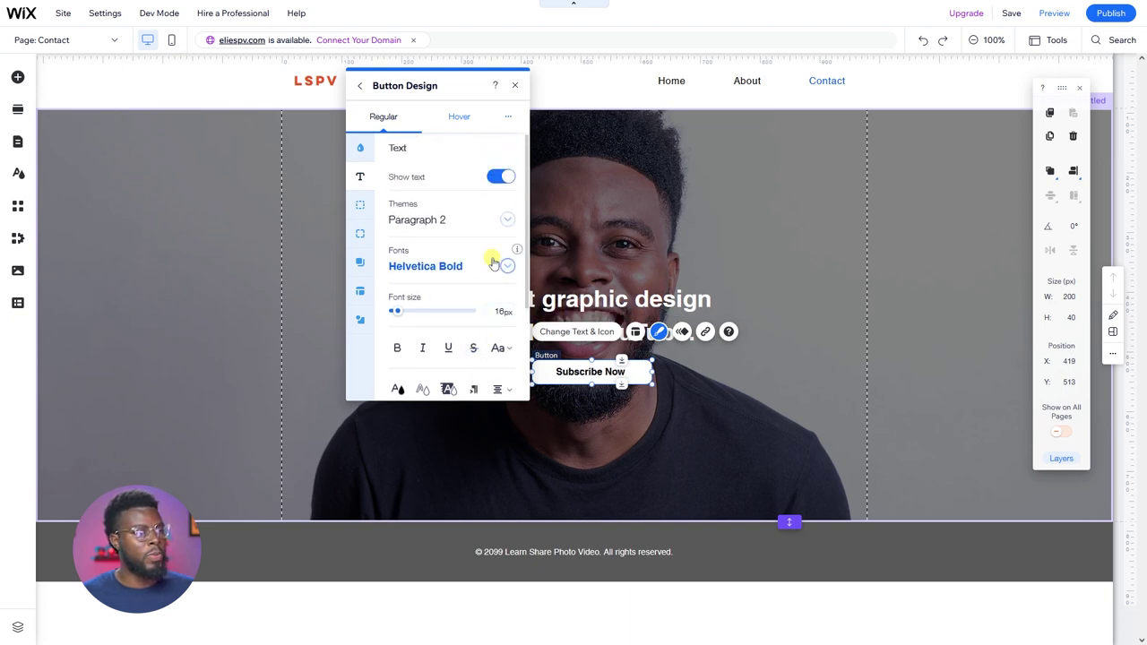
click(500, 311)
mouse_move(513, 303)
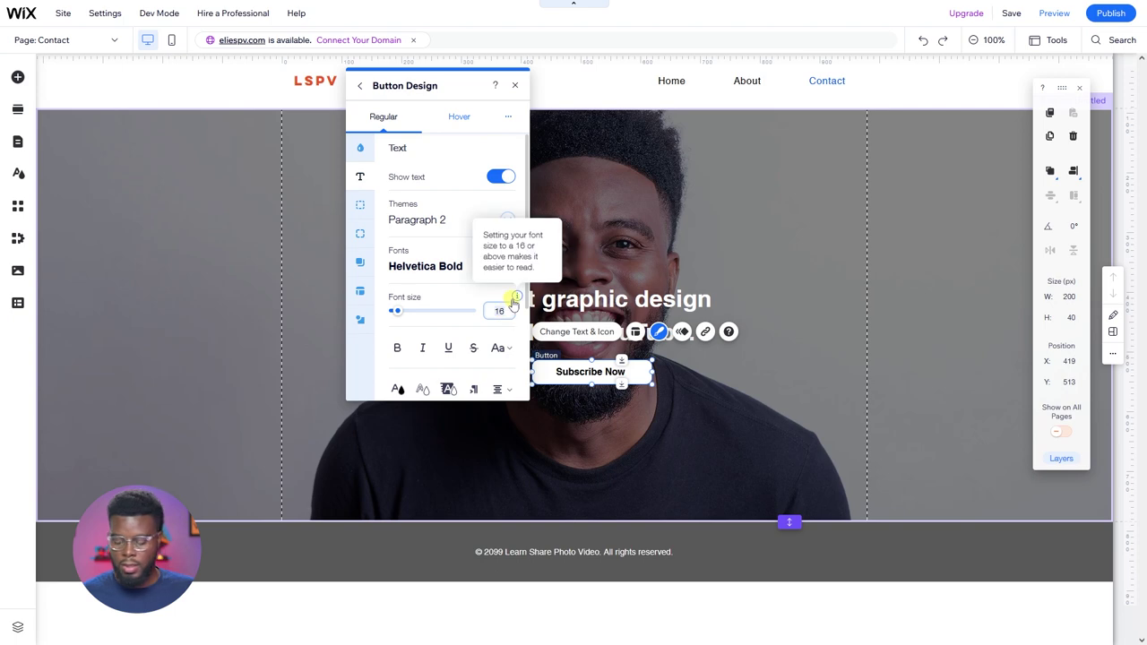
text(4)
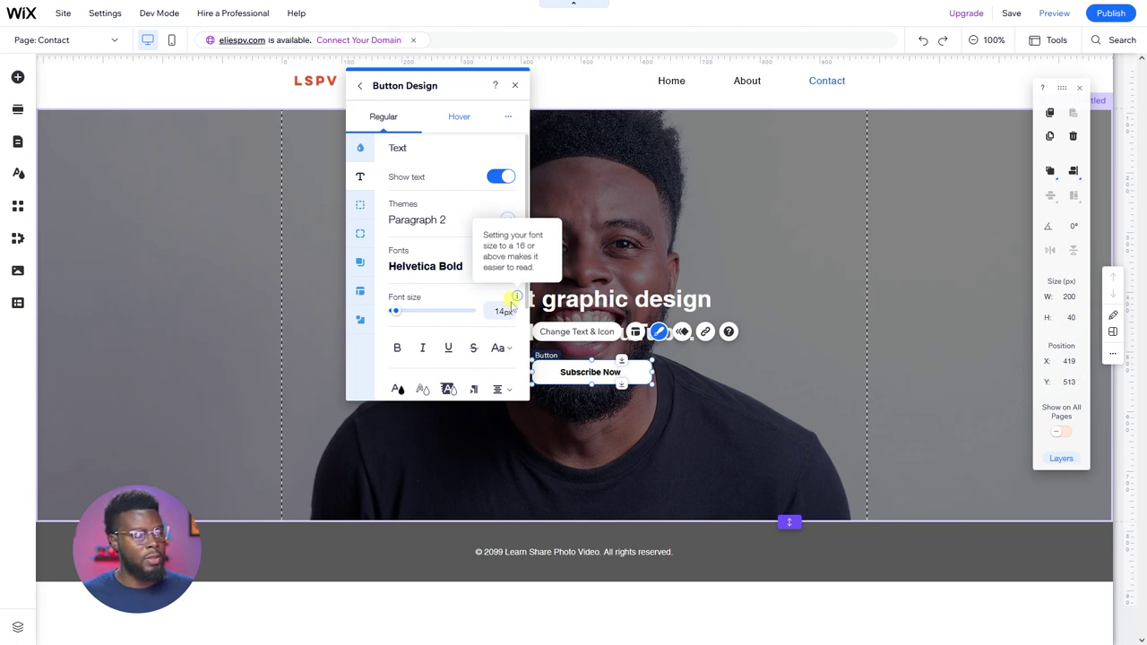
click(682, 421)
Move the Subscribe Now button so it sits horizontally centred just below the heading
click(609, 371)
drag(610, 372, 586, 377)
click(733, 391)
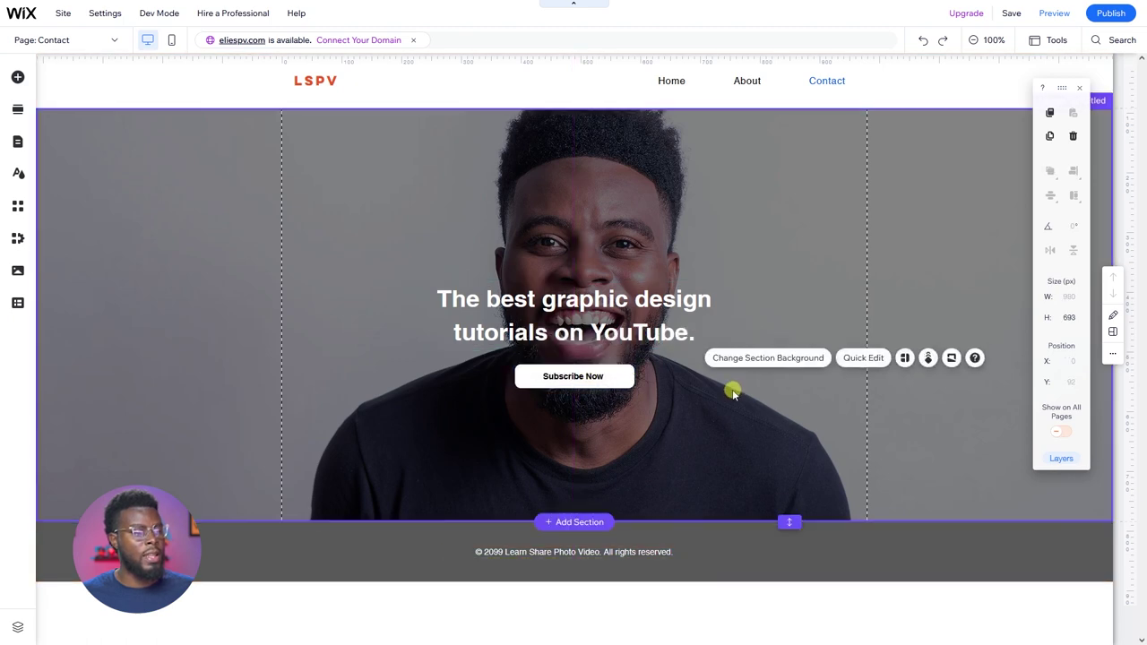
Preview the page with the darkened photo, heading and button, and return to the editor
click(715, 216)
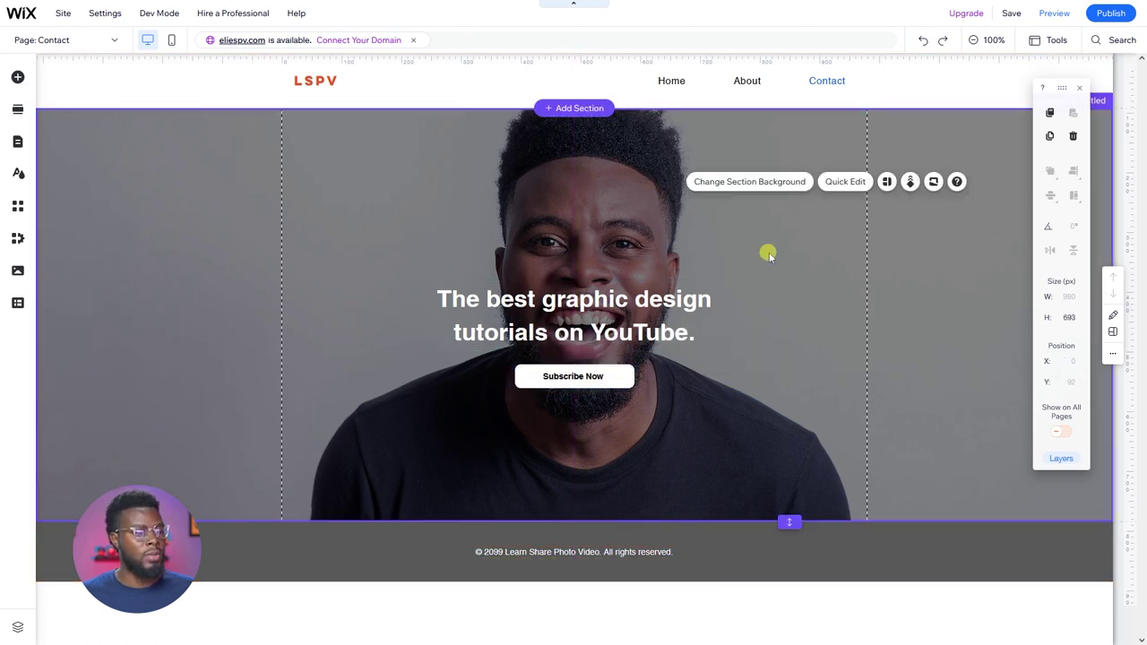
click(1055, 13)
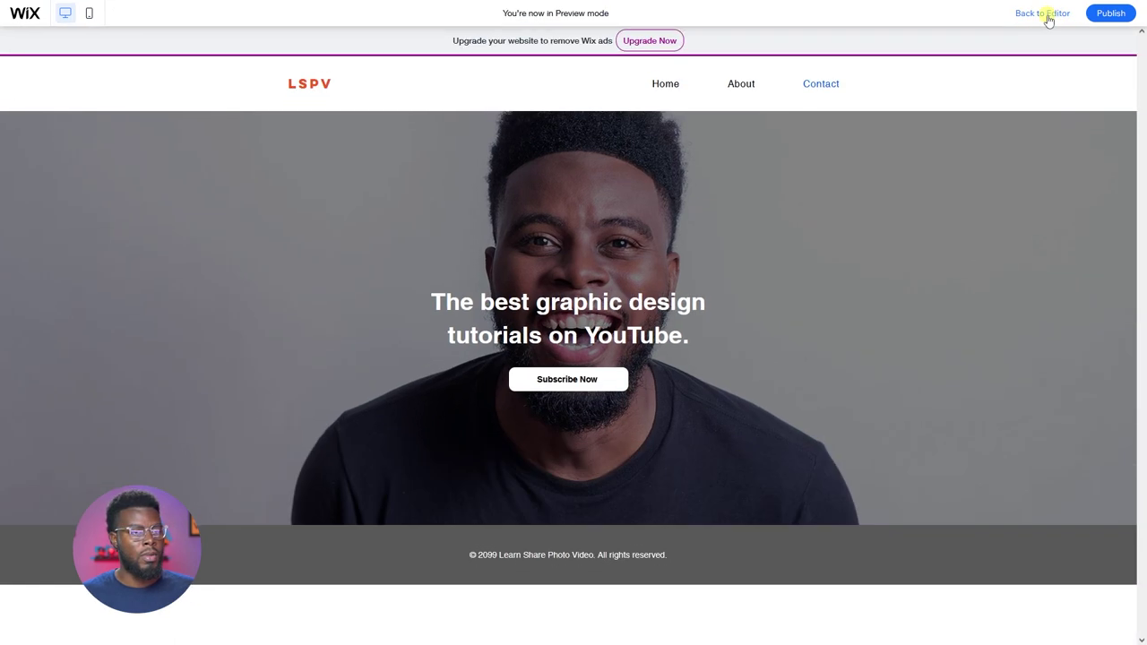
click(1040, 18)
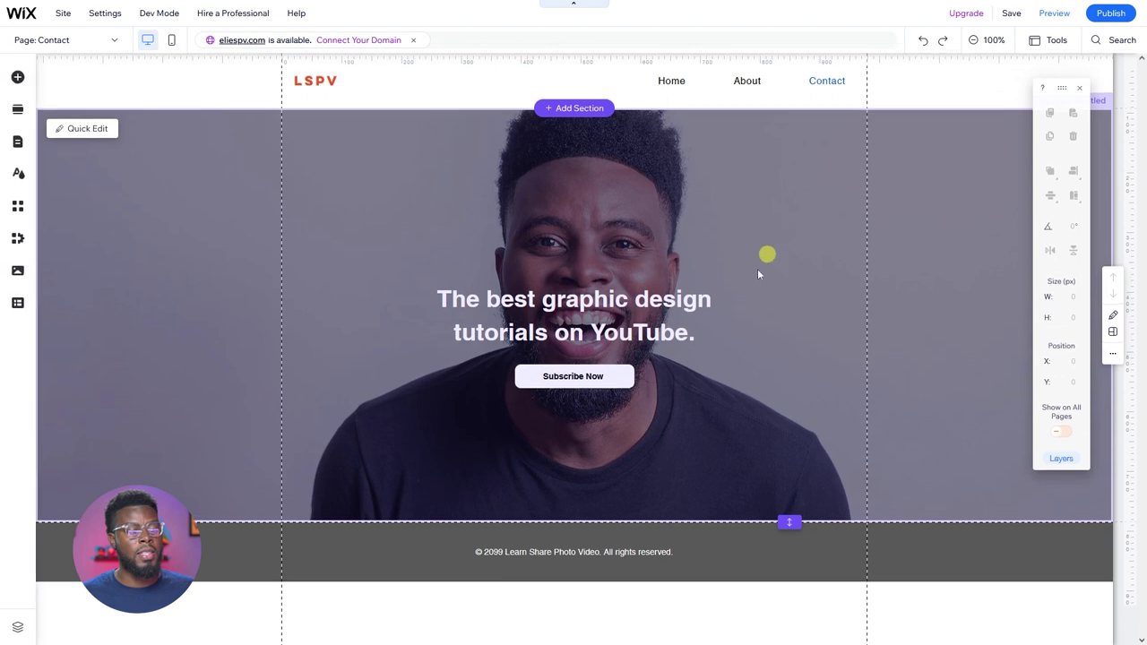
click(580, 377)
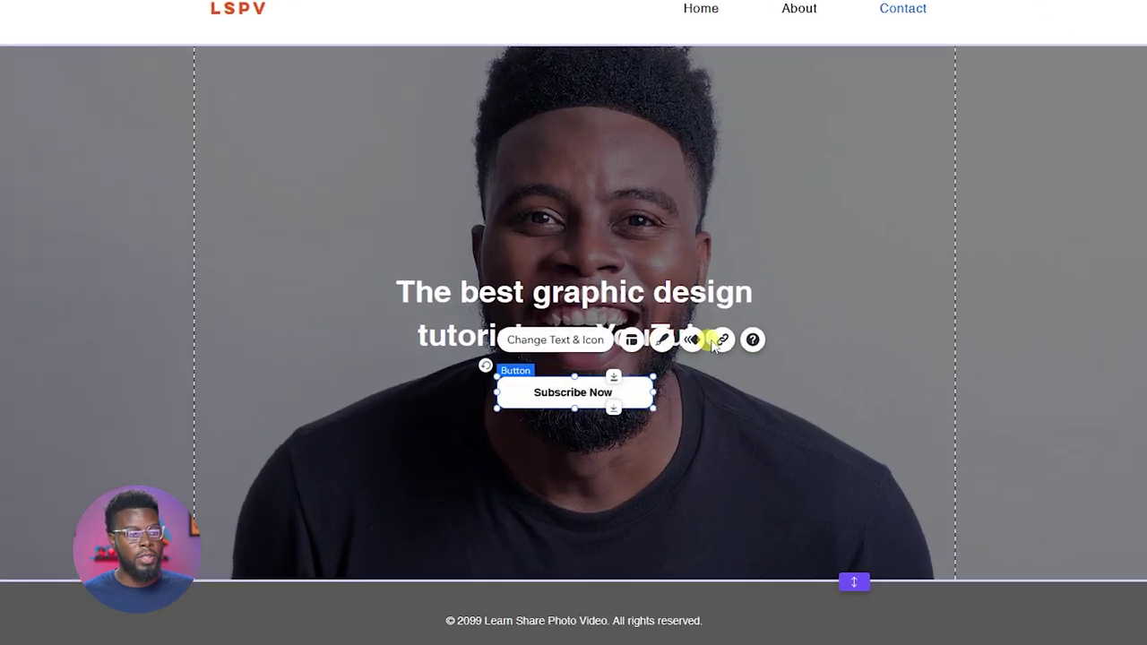
click(721, 340)
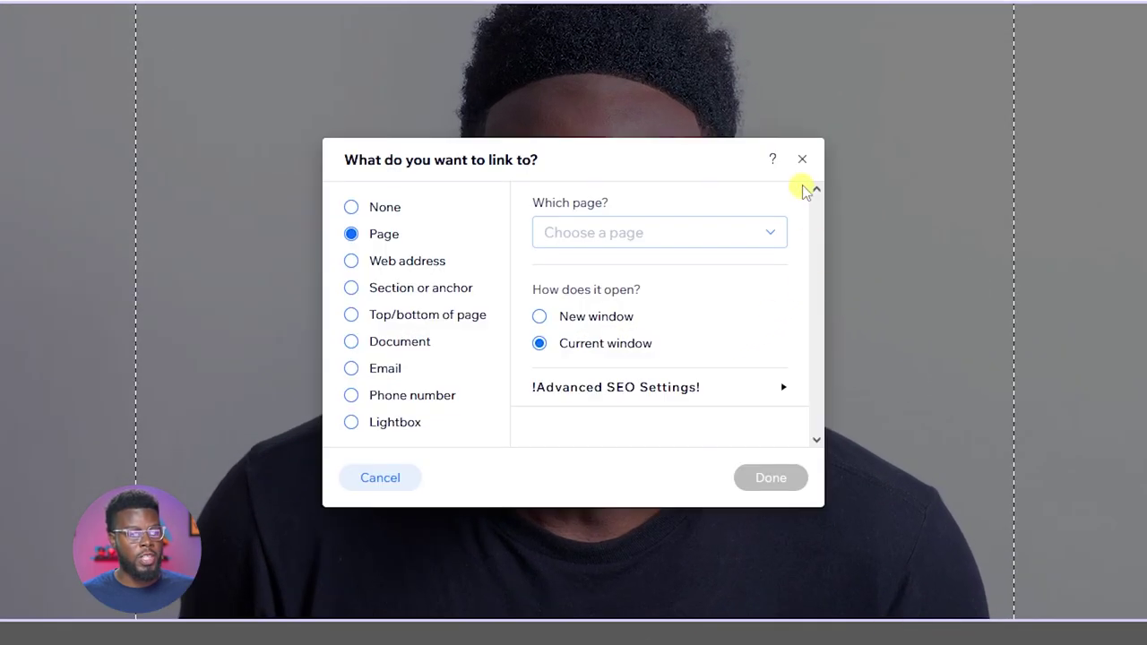
click(799, 156)
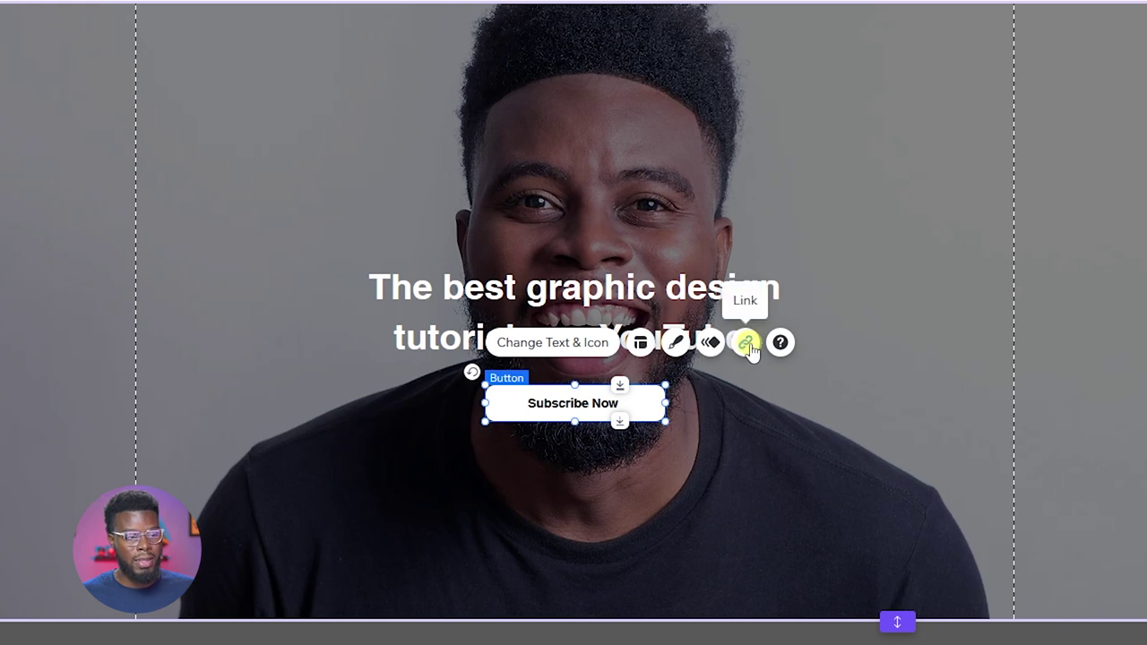
click(746, 343)
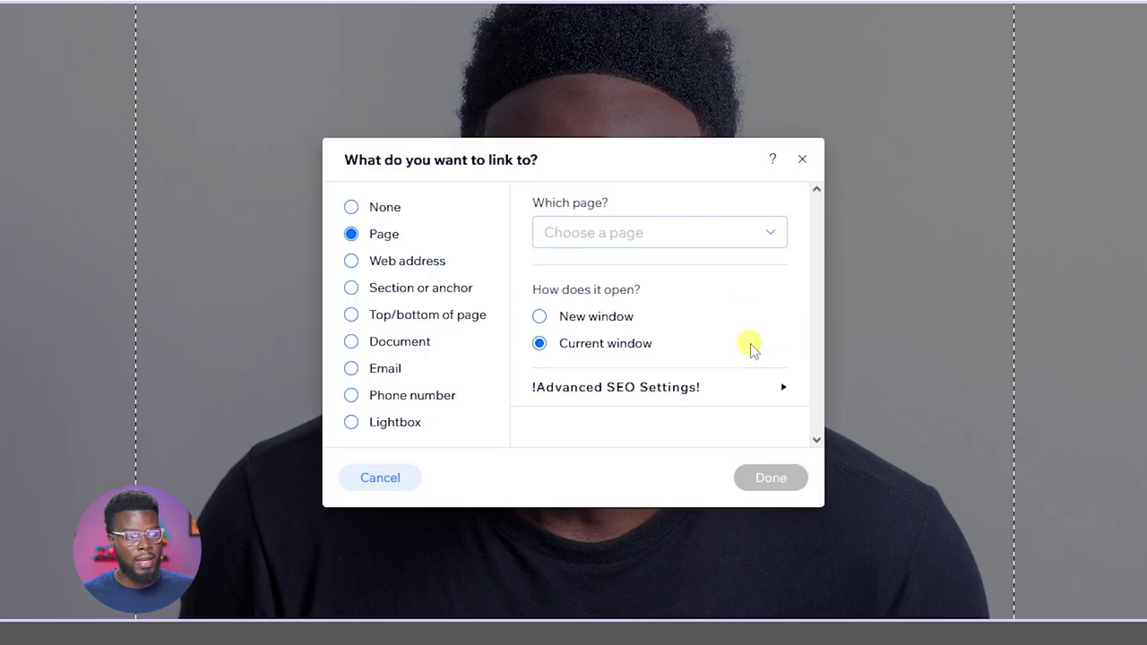
click(408, 263)
click(626, 241)
text(https://)
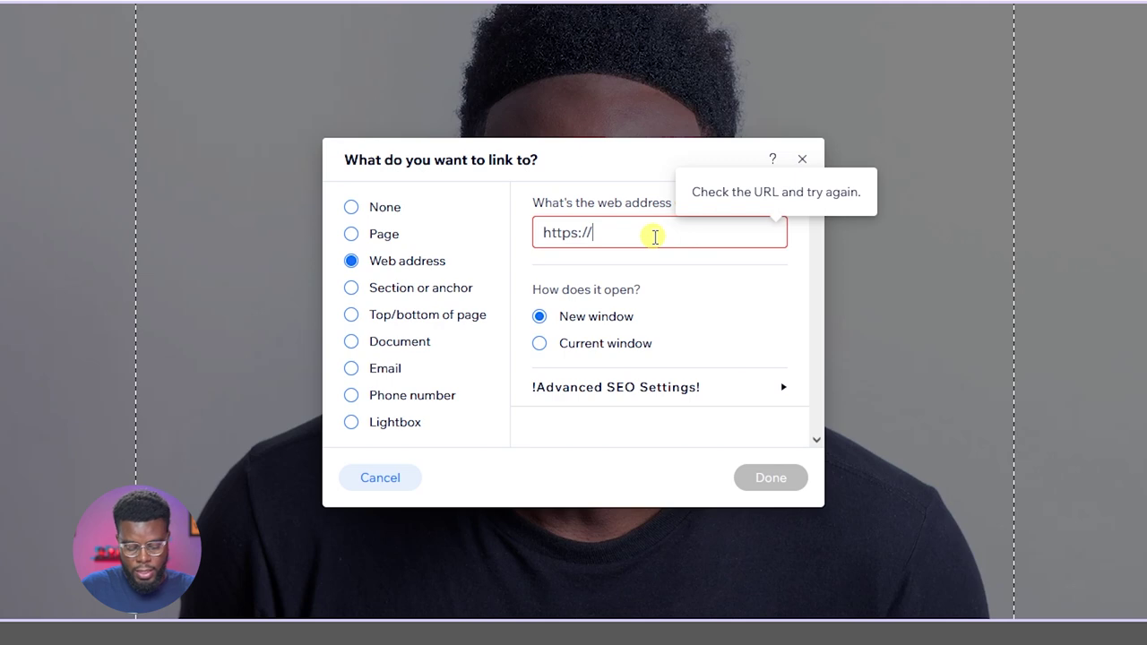
text(youtube.com)
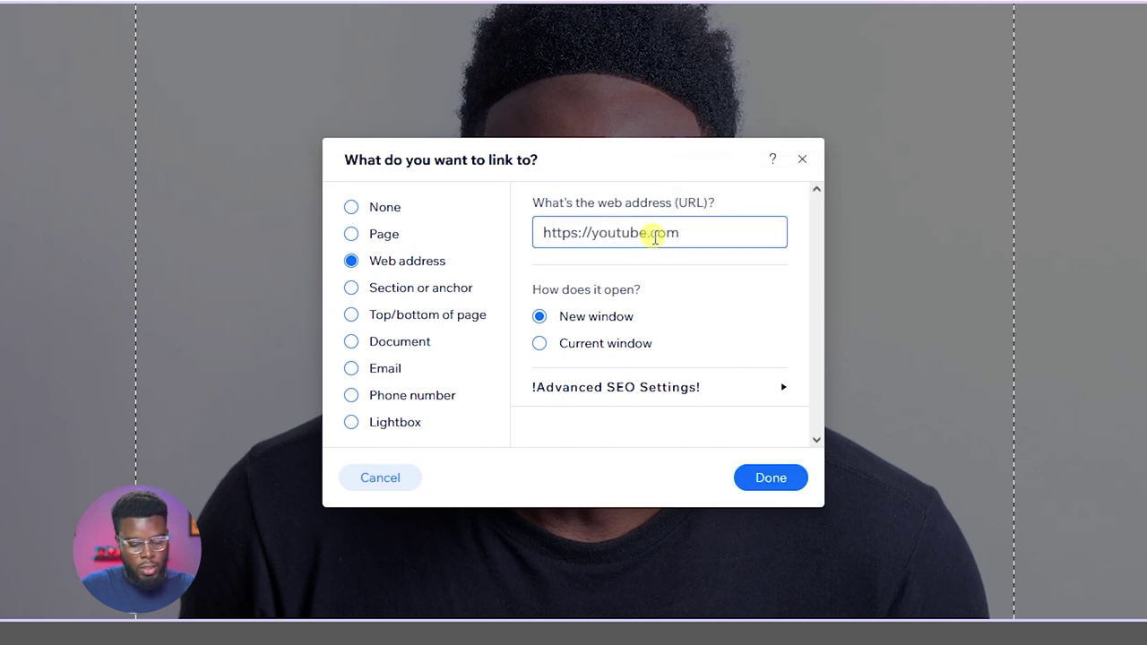
text(/learnsharephotovideo.)
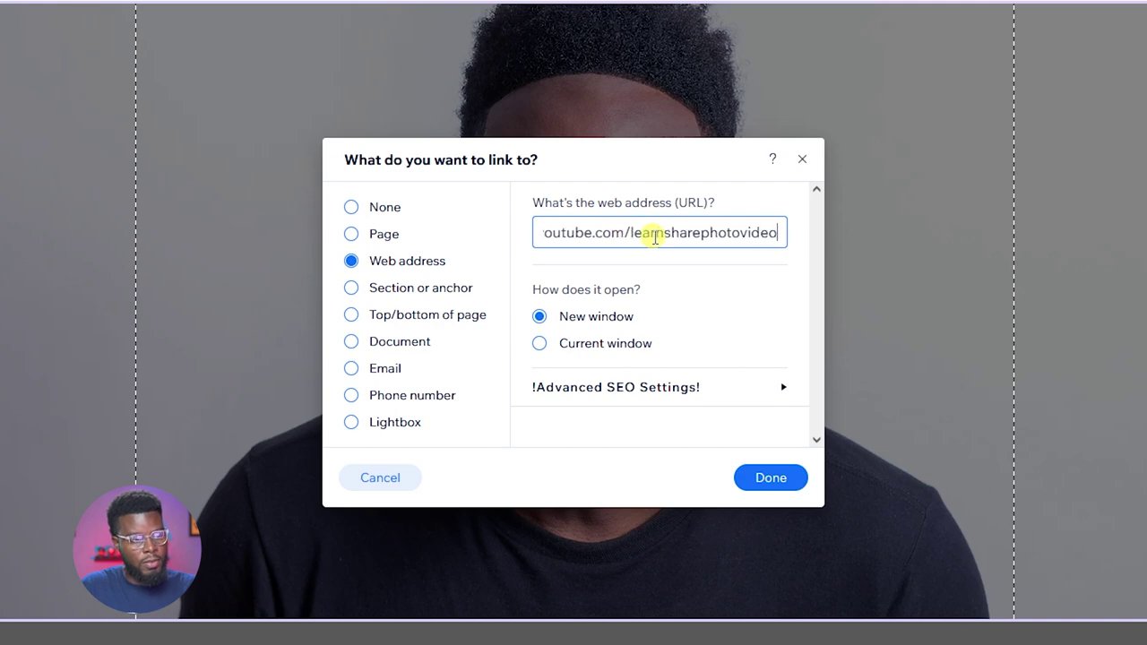
key(BackSpace)
click(646, 256)
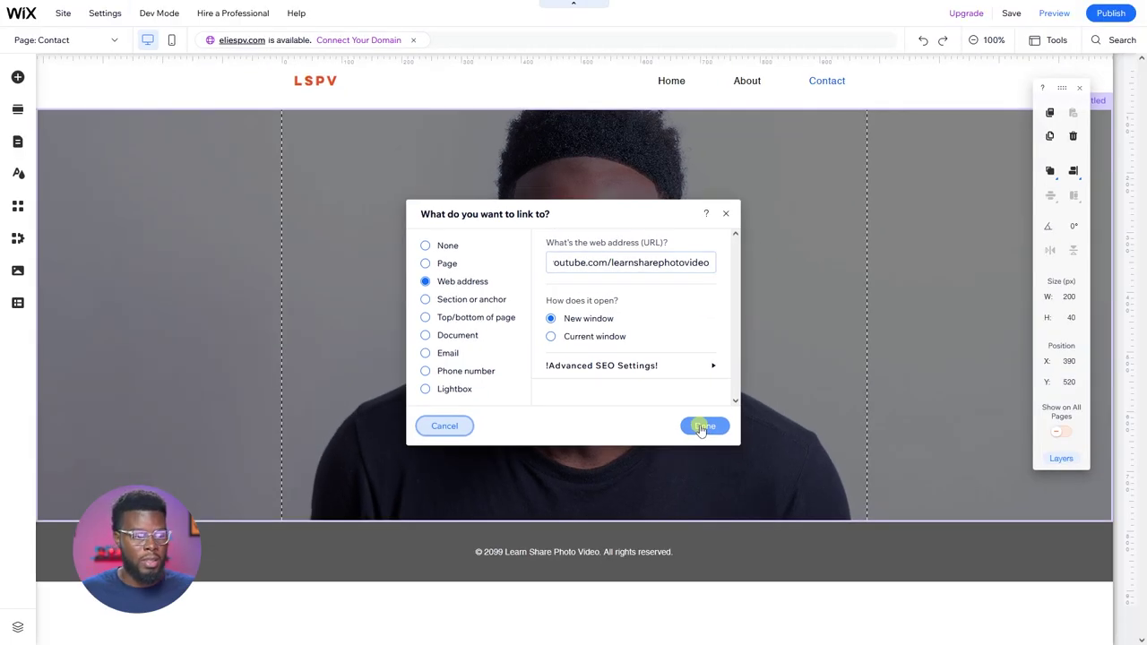
click(705, 427)
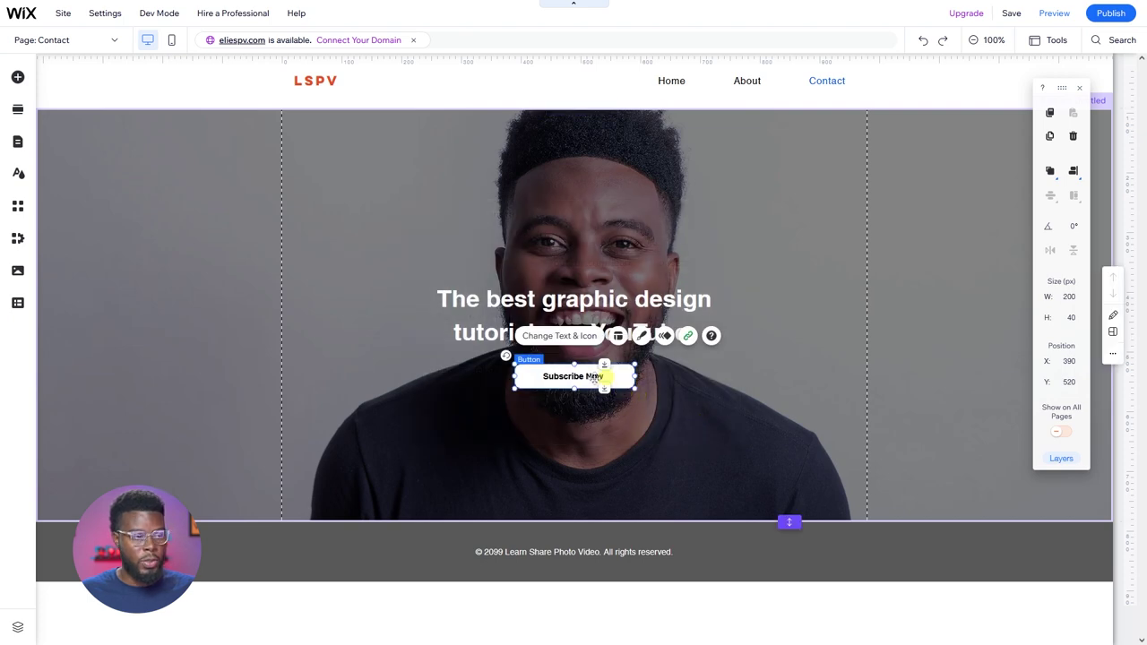
click(722, 389)
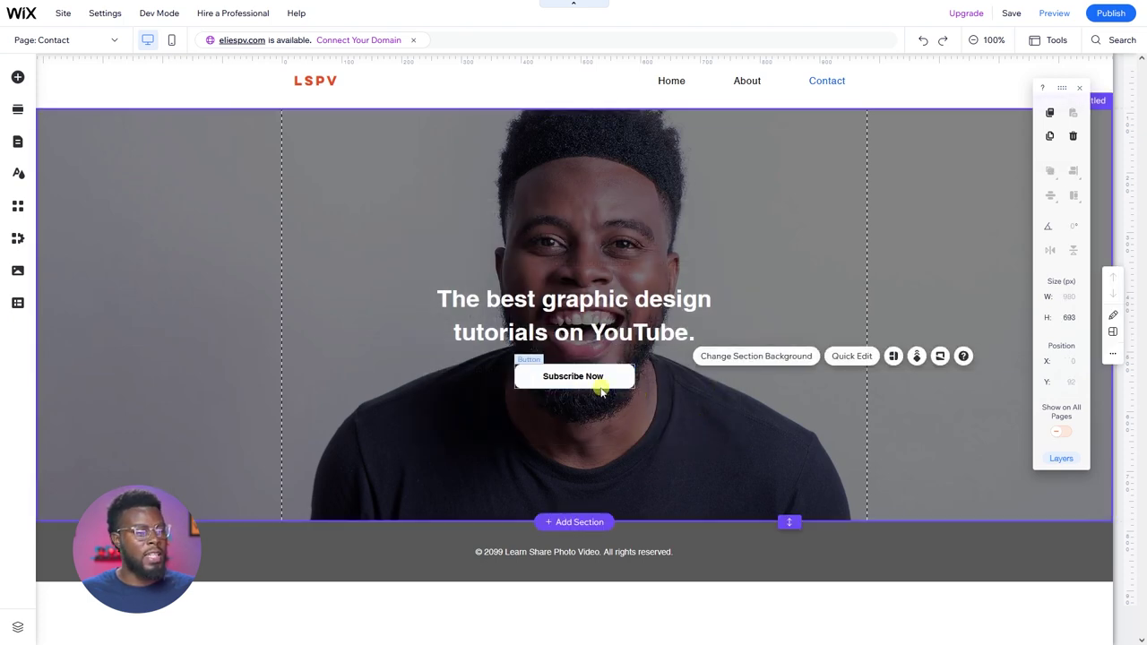
Link the LSPV logo text in the header to the Home page, opening in the current window
click(321, 82)
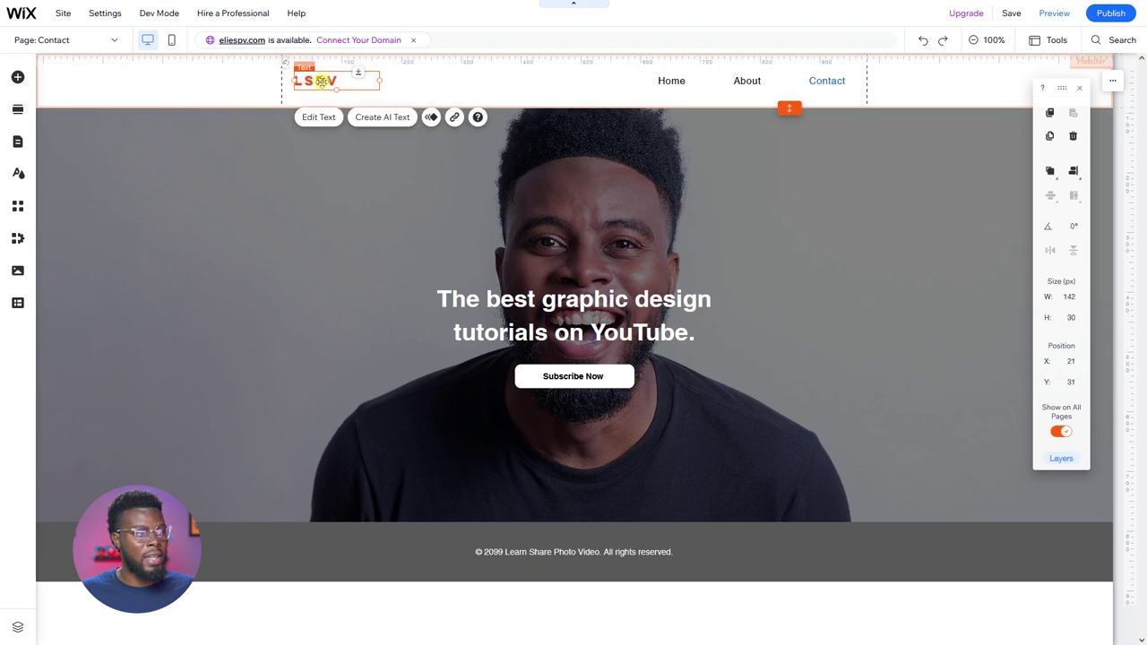
click(455, 117)
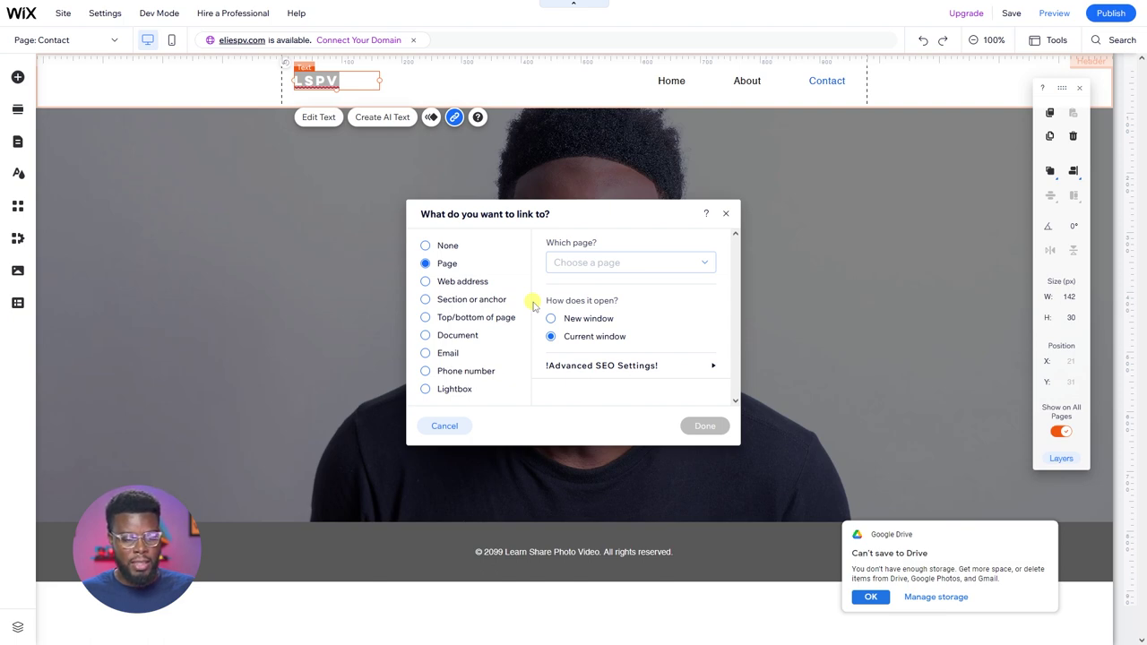
click(871, 597)
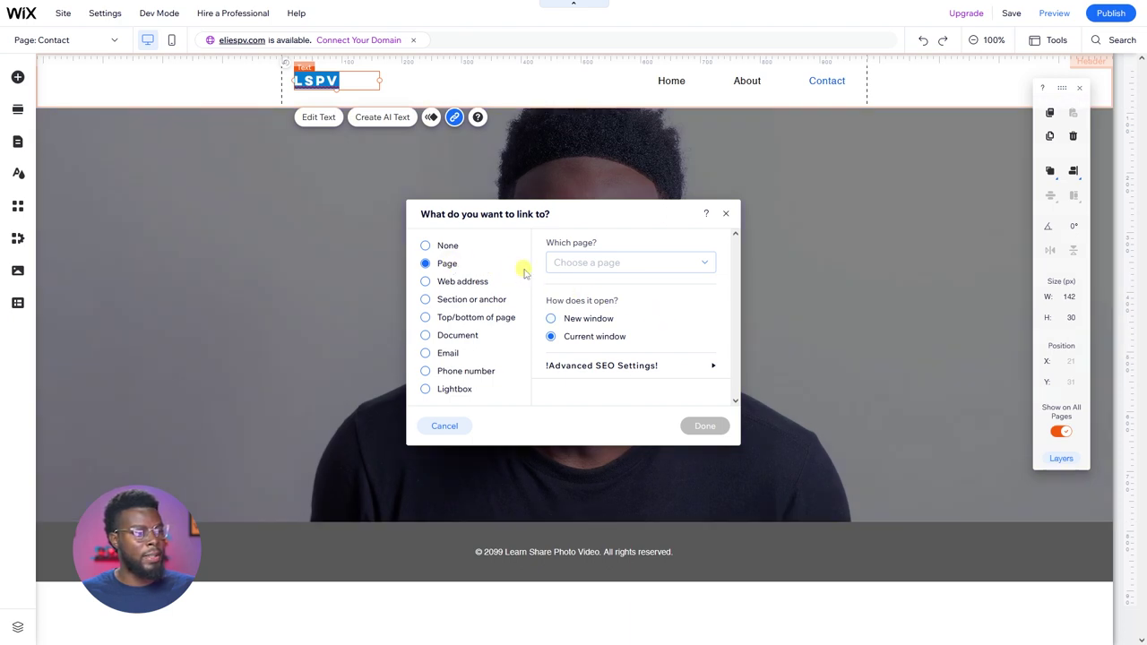
click(653, 268)
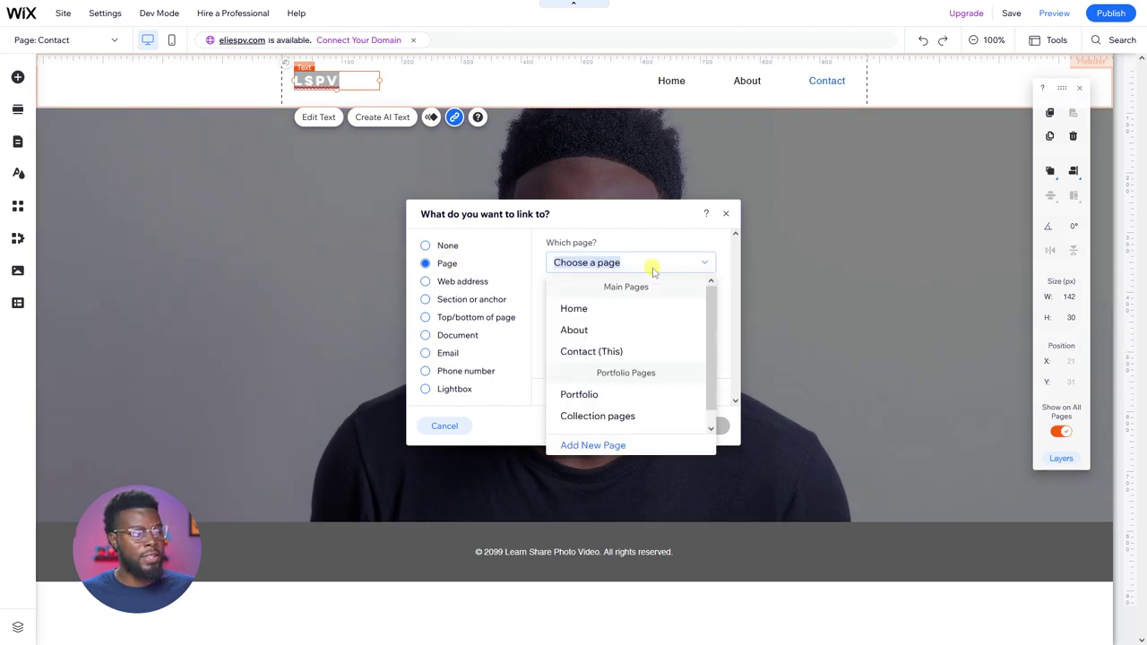
click(618, 311)
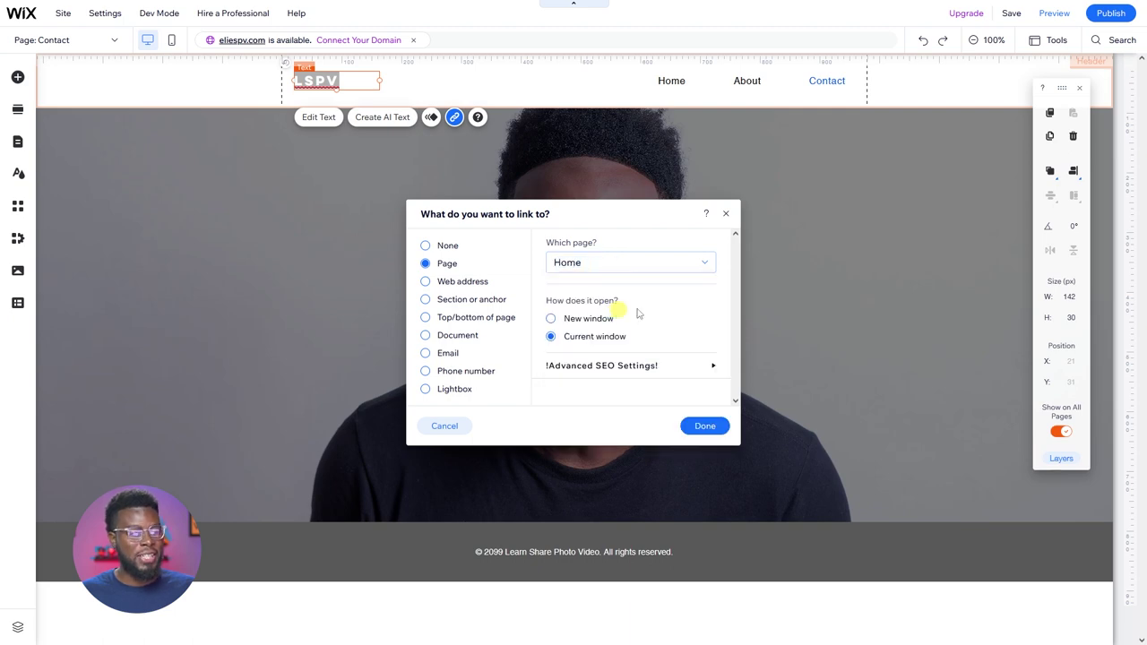
click(708, 426)
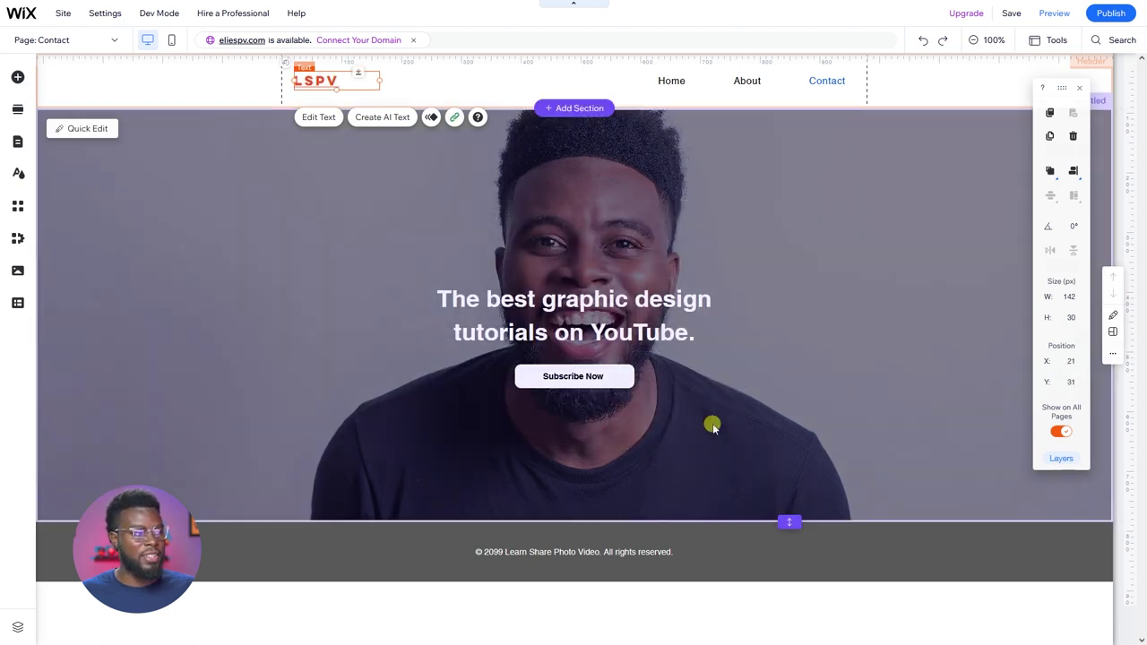
Remove the underline from the LSPV logo text in the header
double_click(340, 81)
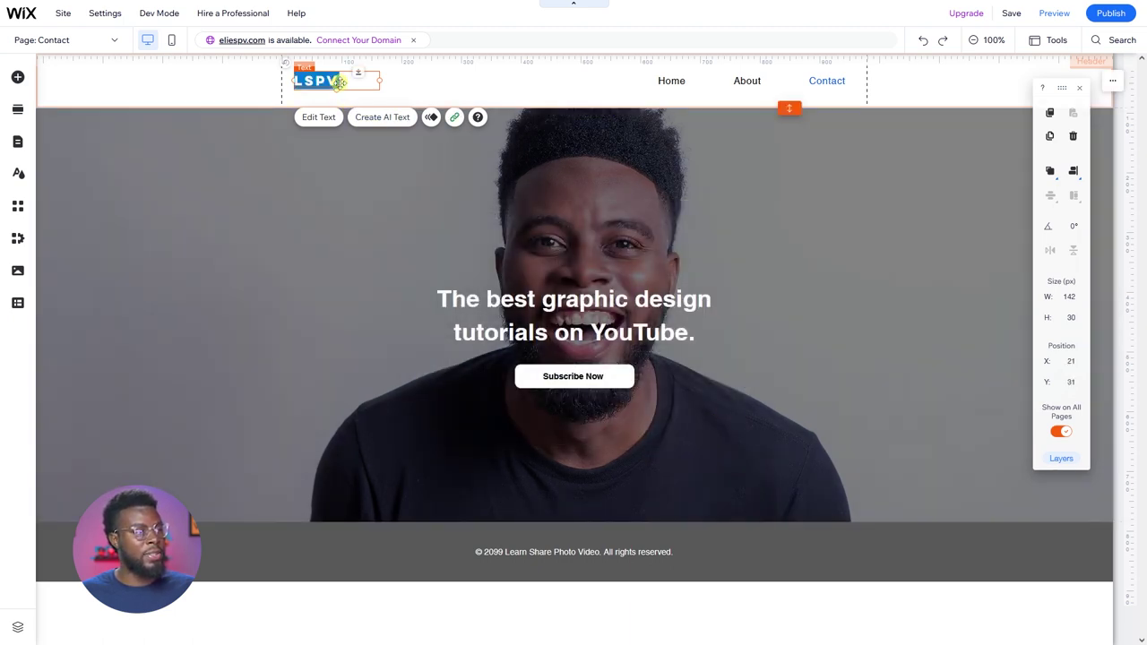
click(344, 80)
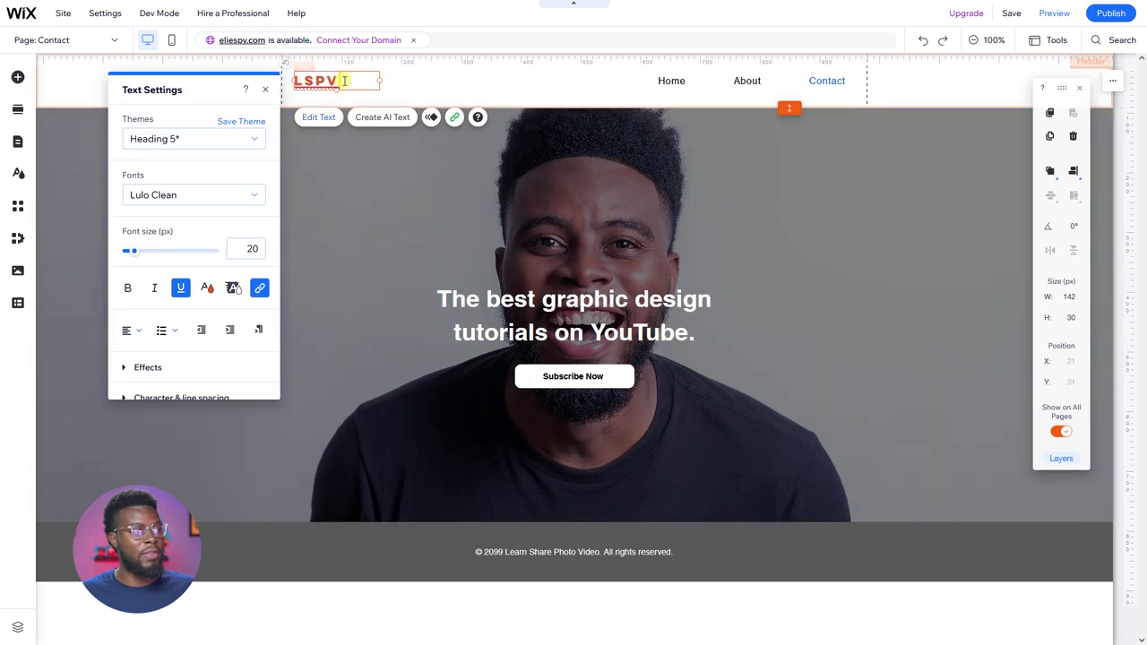
double_click(344, 81)
click(180, 287)
click(538, 238)
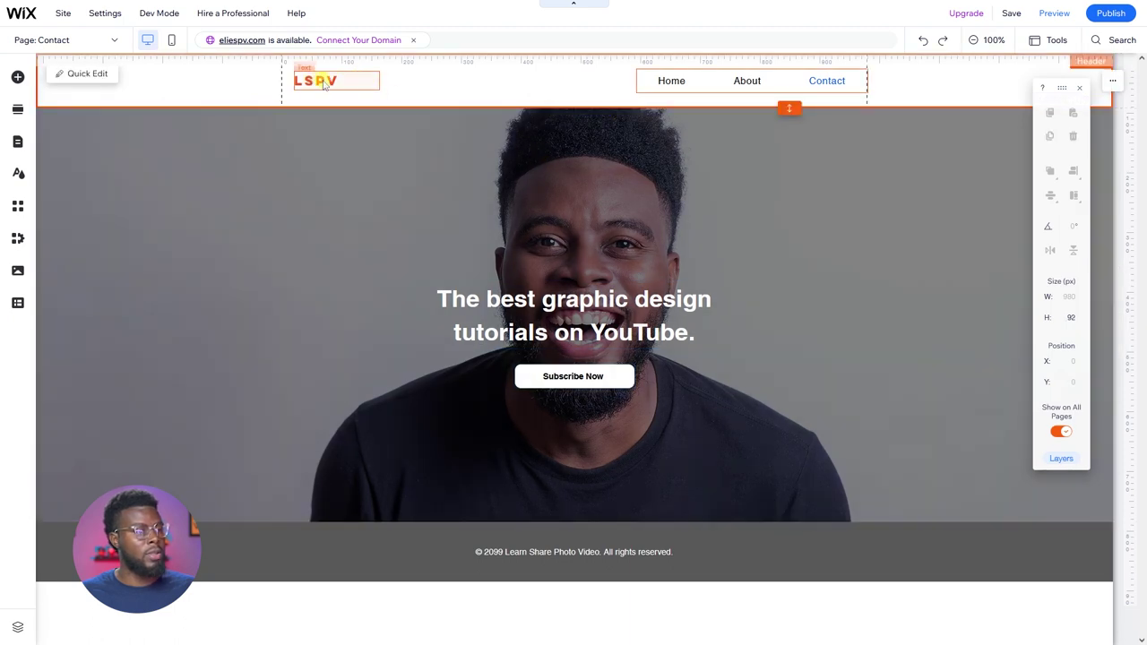
Change the Subscribe Now button's regular background fill to the theme orange-red, #ED5829
click(621, 377)
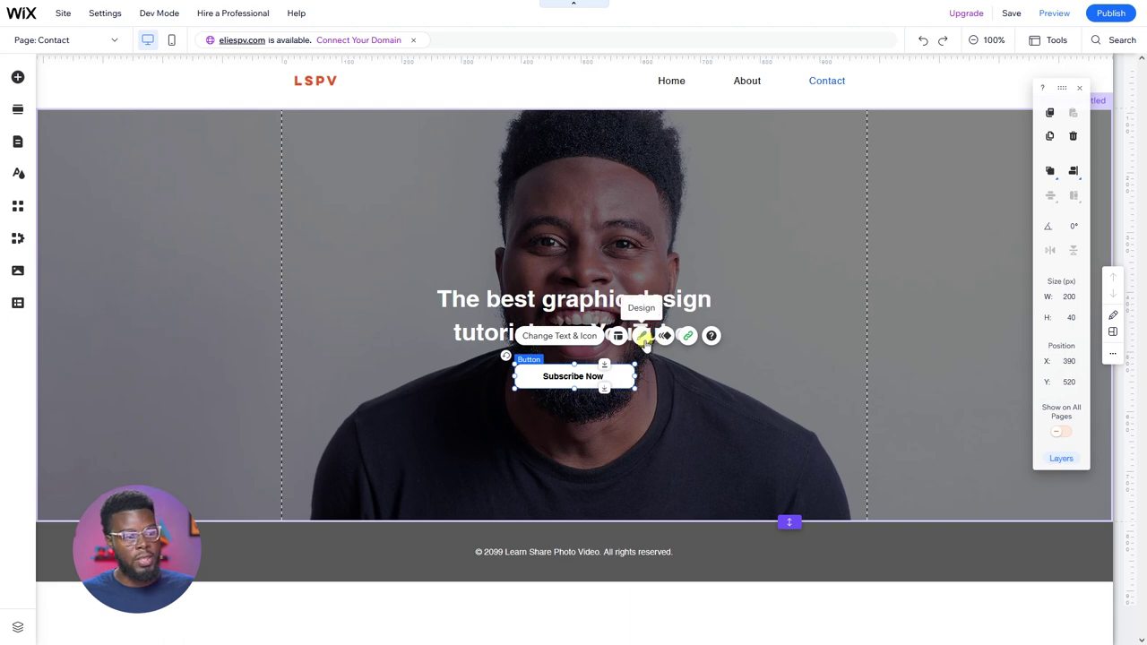
click(642, 337)
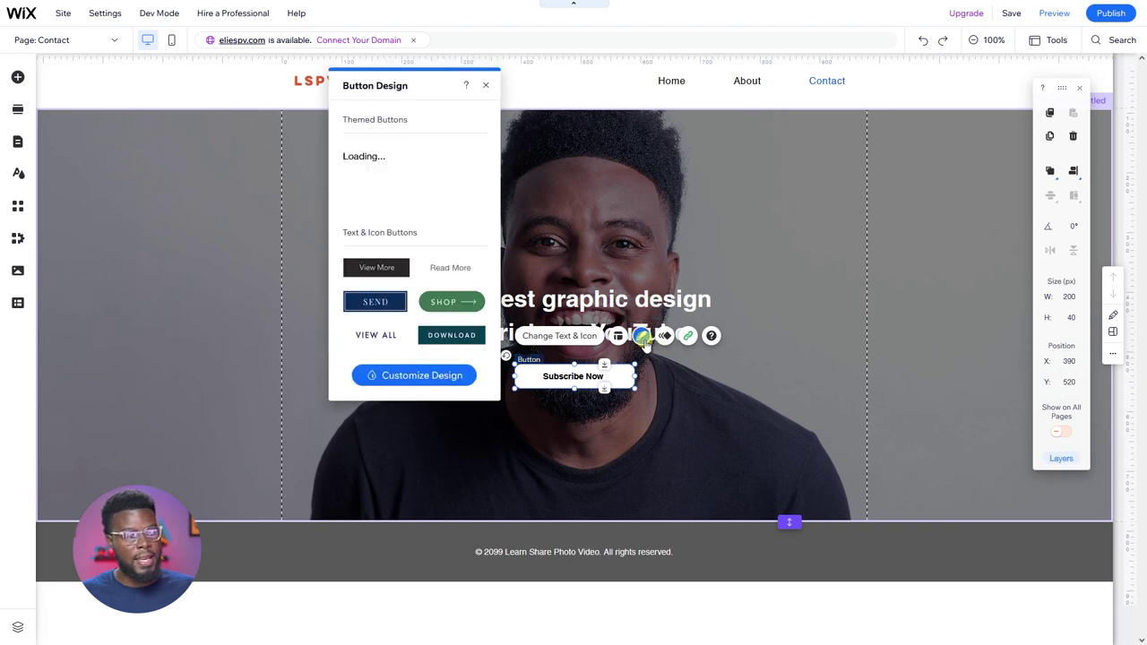
click(442, 378)
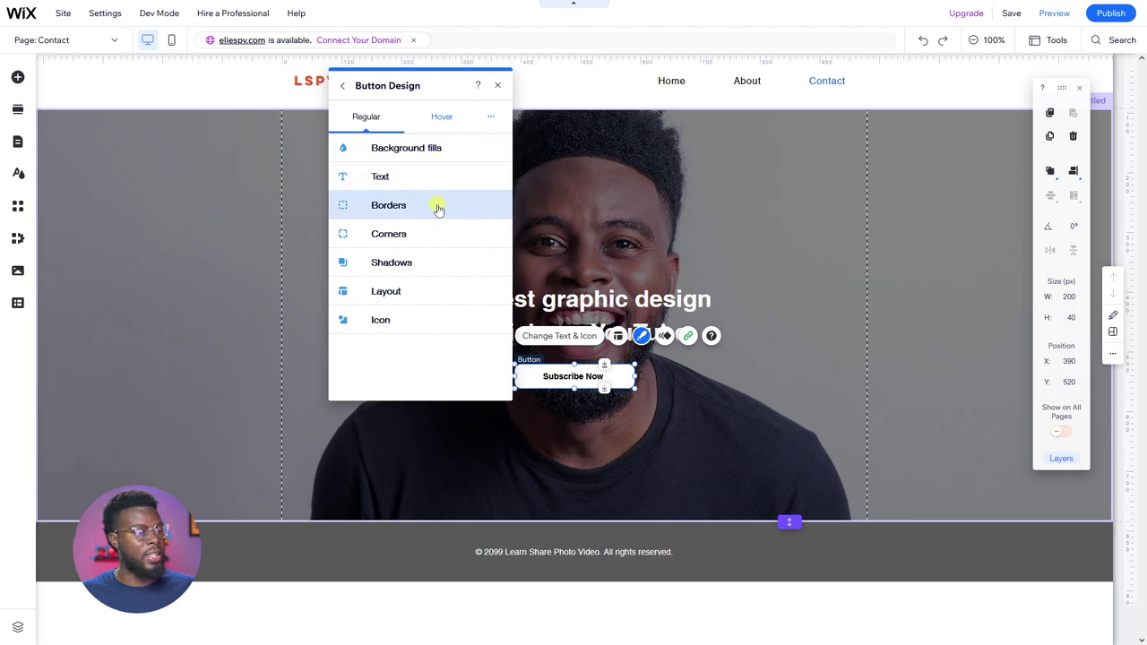
click(439, 148)
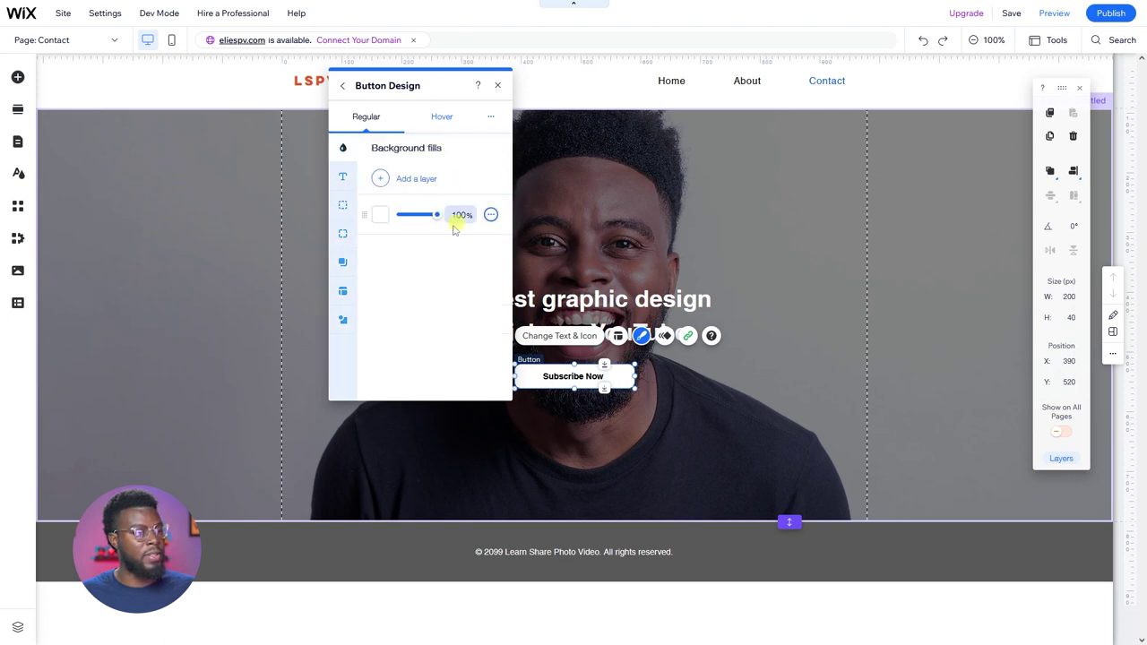
click(380, 216)
click(645, 460)
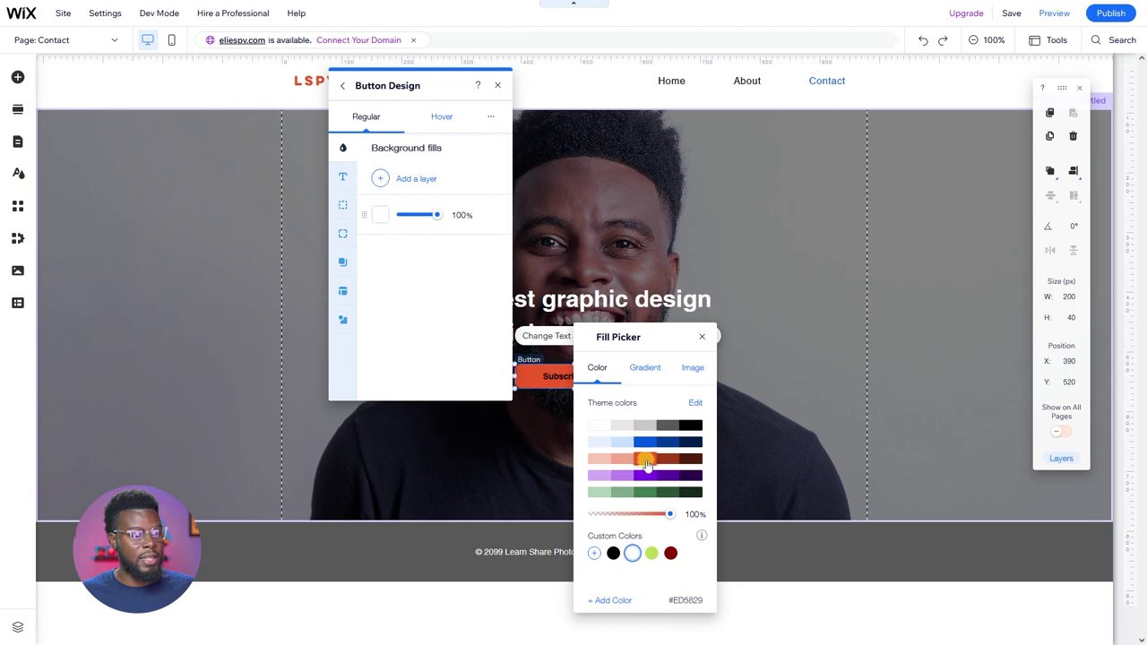
Set the Subscribe Now button's text color to white, #FFFFFF
click(343, 177)
scroll(365, 235, down, 3)
scroll(365, 234, down, 1)
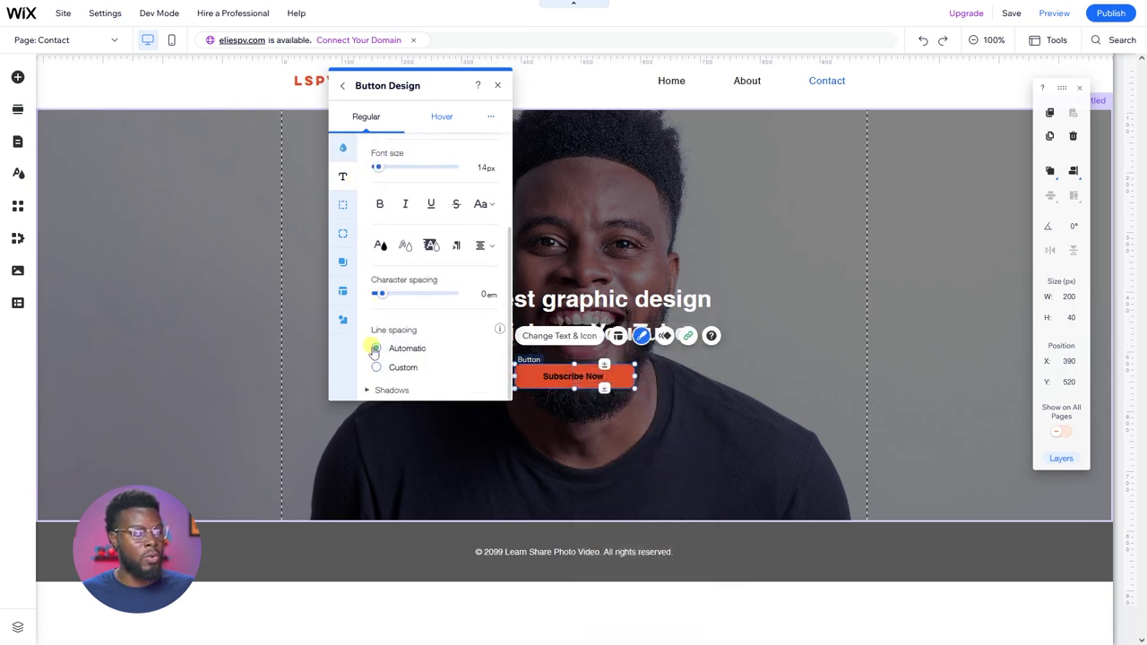
scroll(379, 328, up, 3)
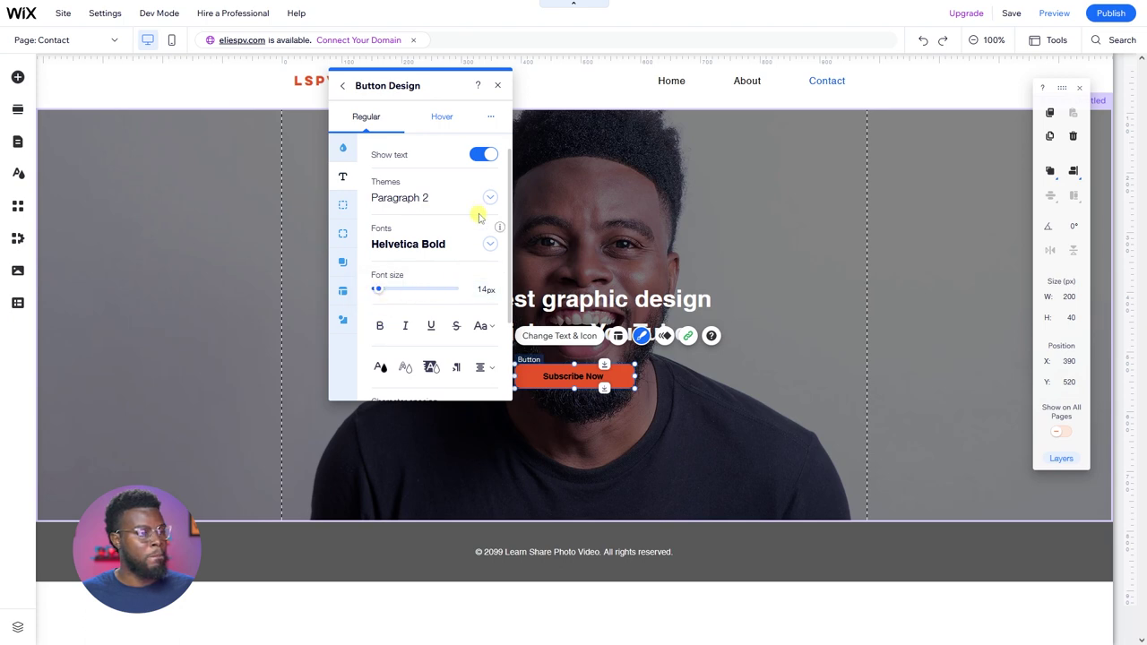
scroll(478, 217, down, 2)
scroll(479, 219, down, 2)
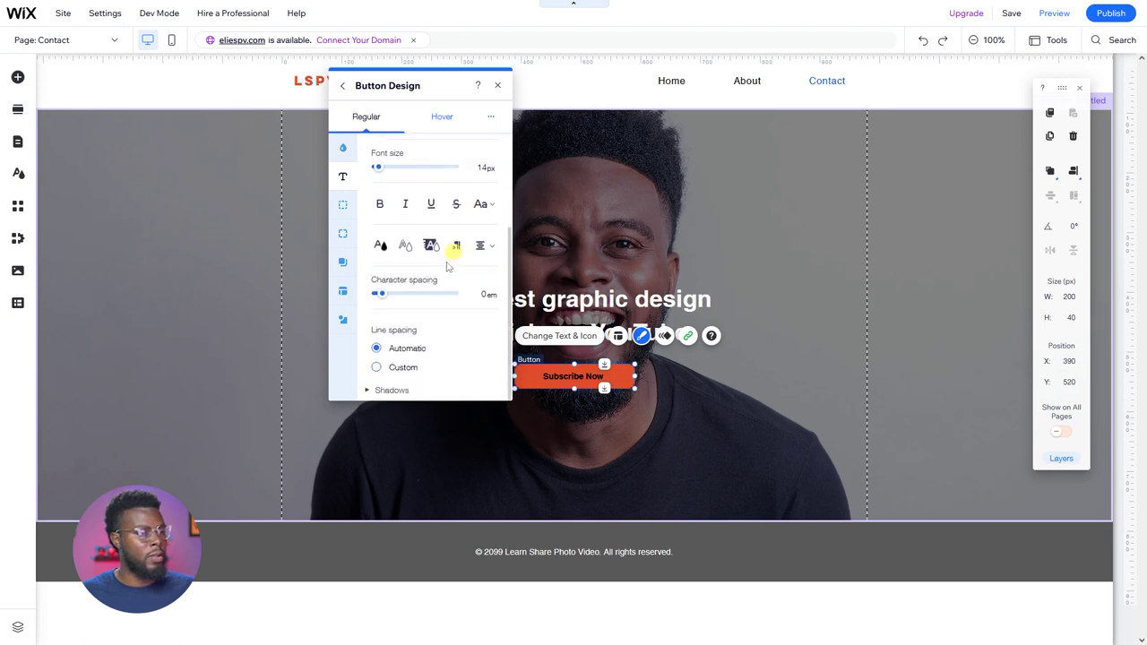
click(384, 245)
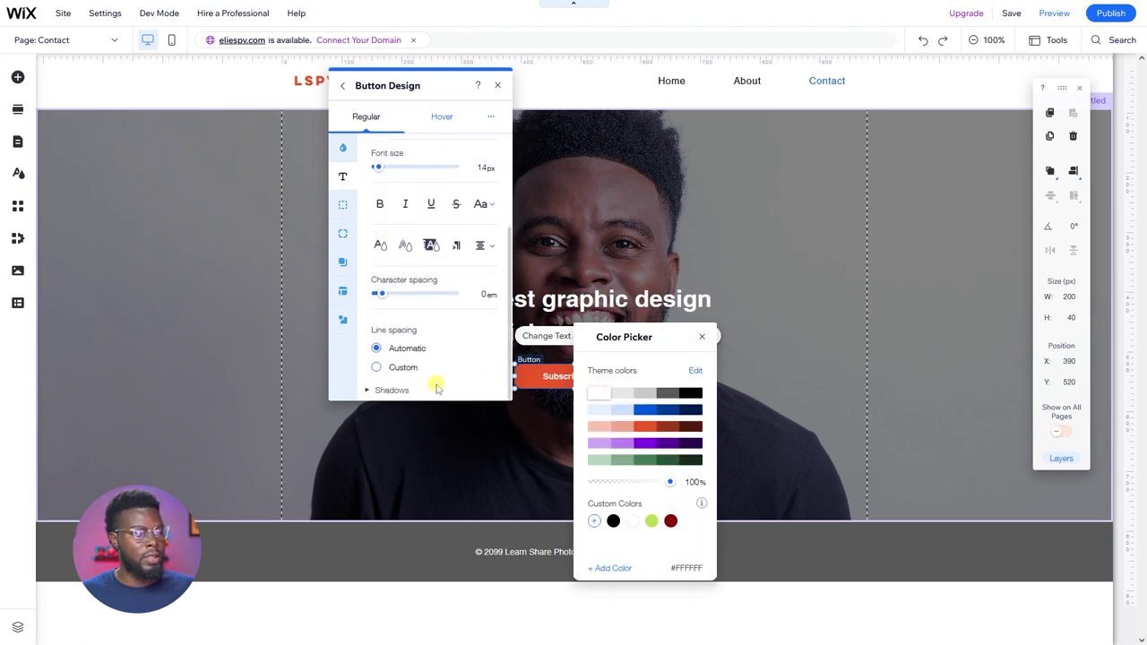
click(440, 466)
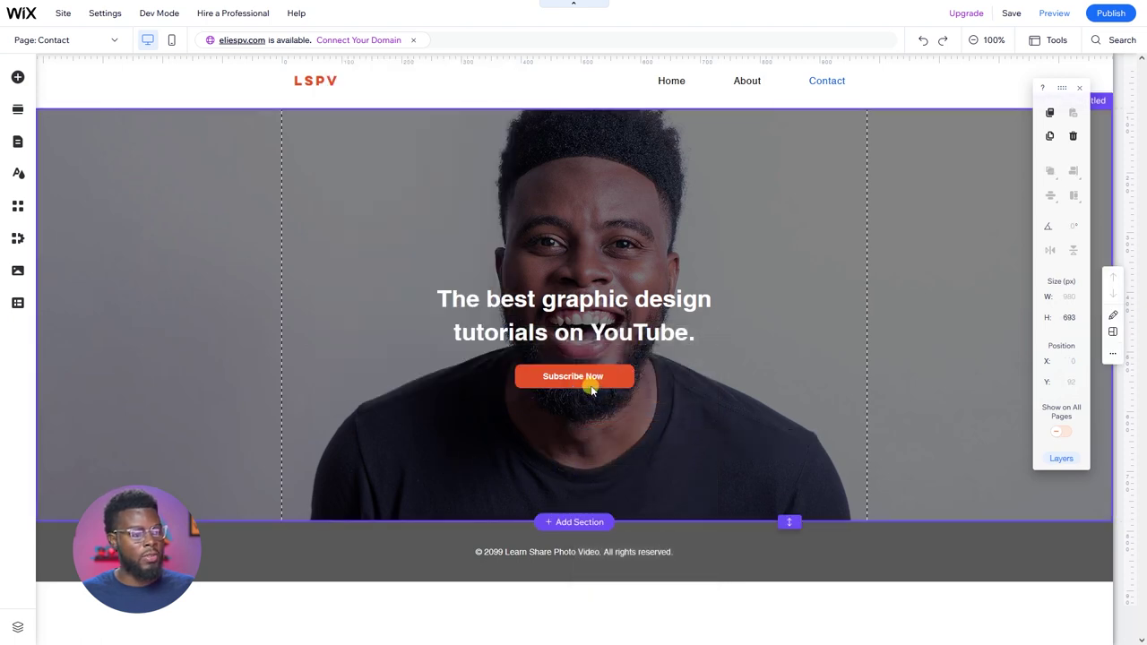
Save the site and dismiss the save confirmation without publishing
click(592, 391)
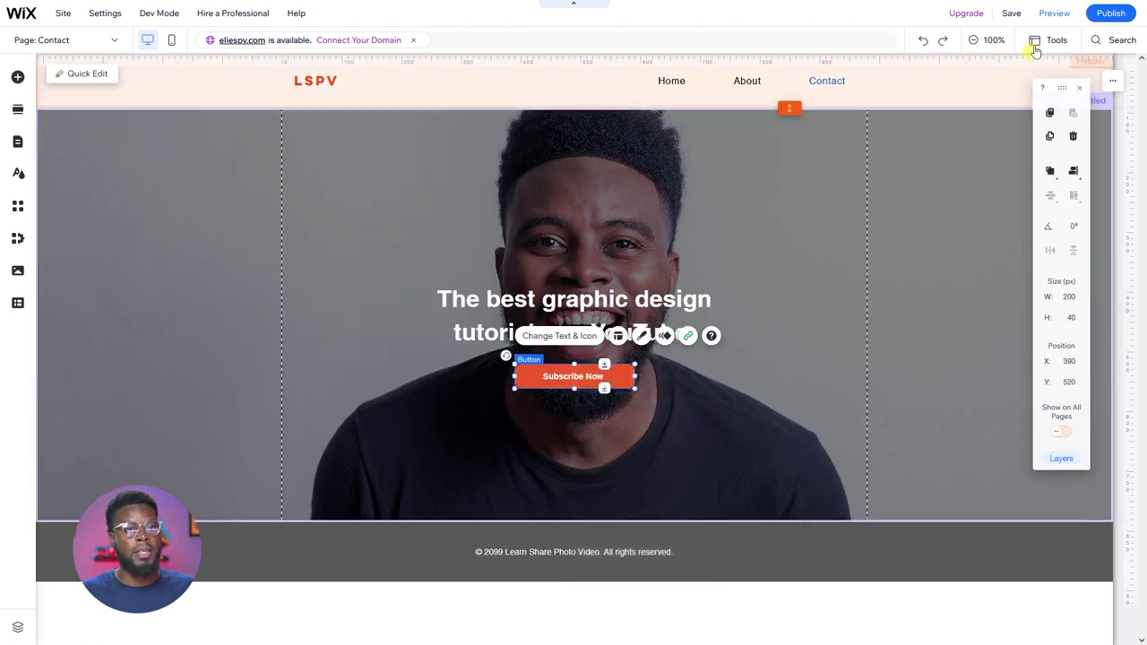
click(1011, 13)
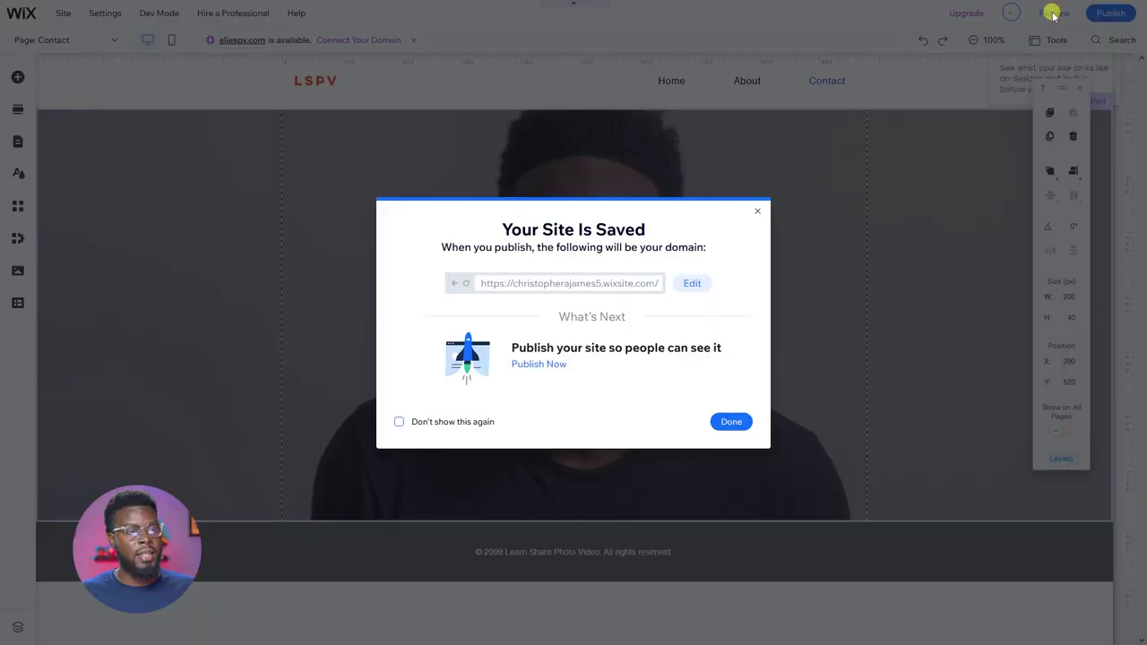
click(732, 419)
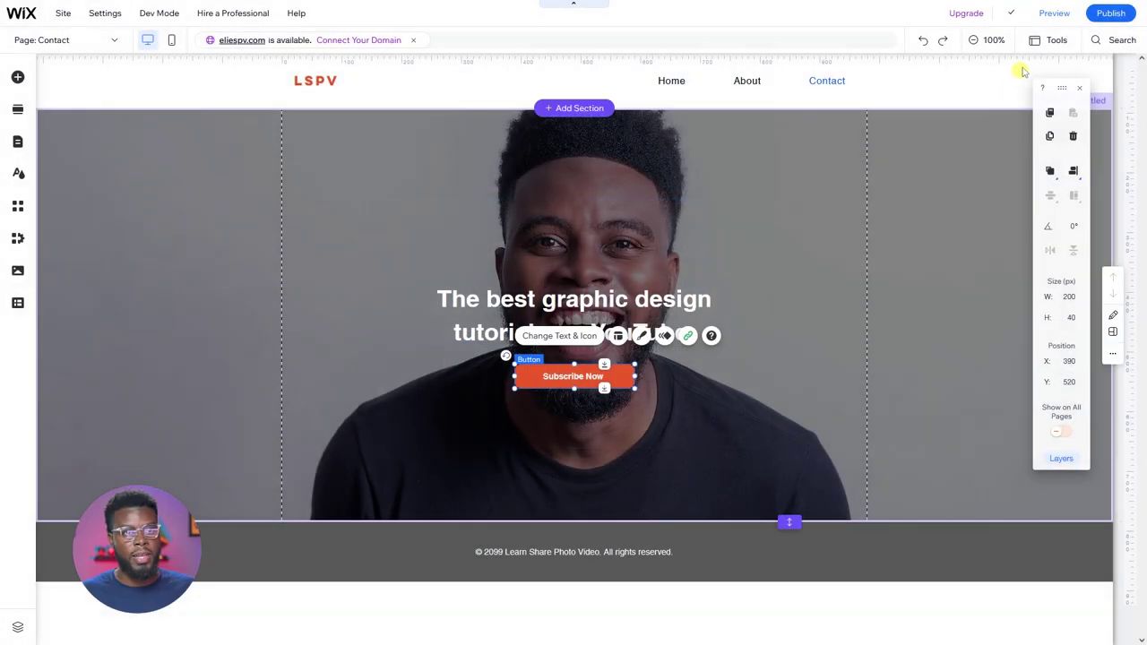
Preview the Contact page in desktop view, return to the editor and select the hero section
click(1053, 14)
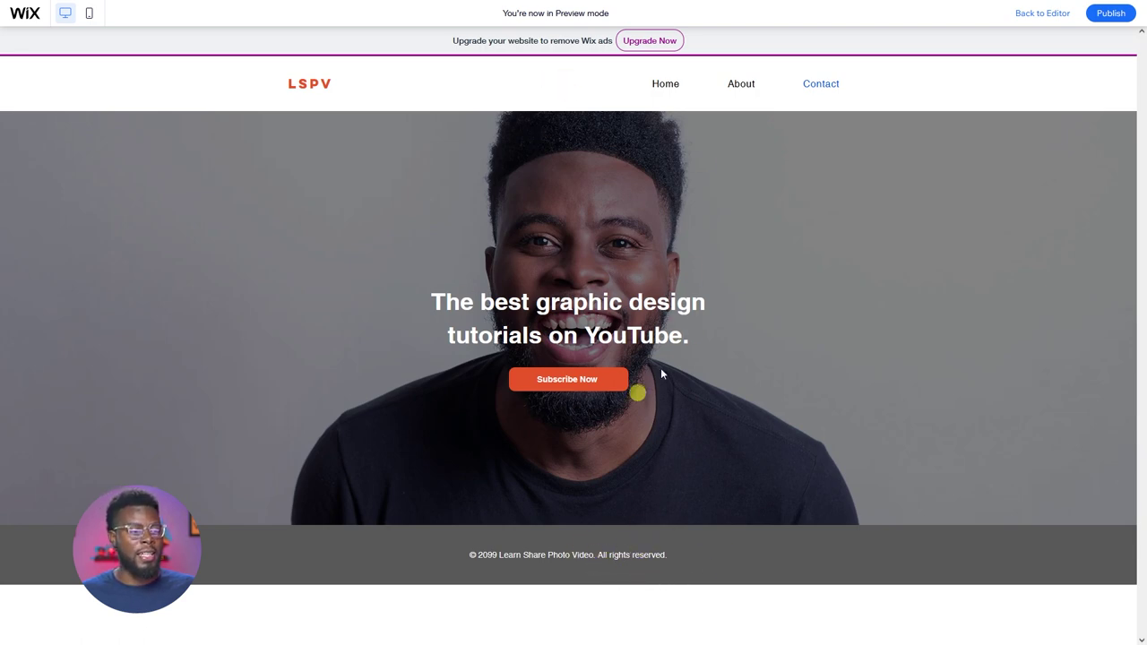
click(1044, 14)
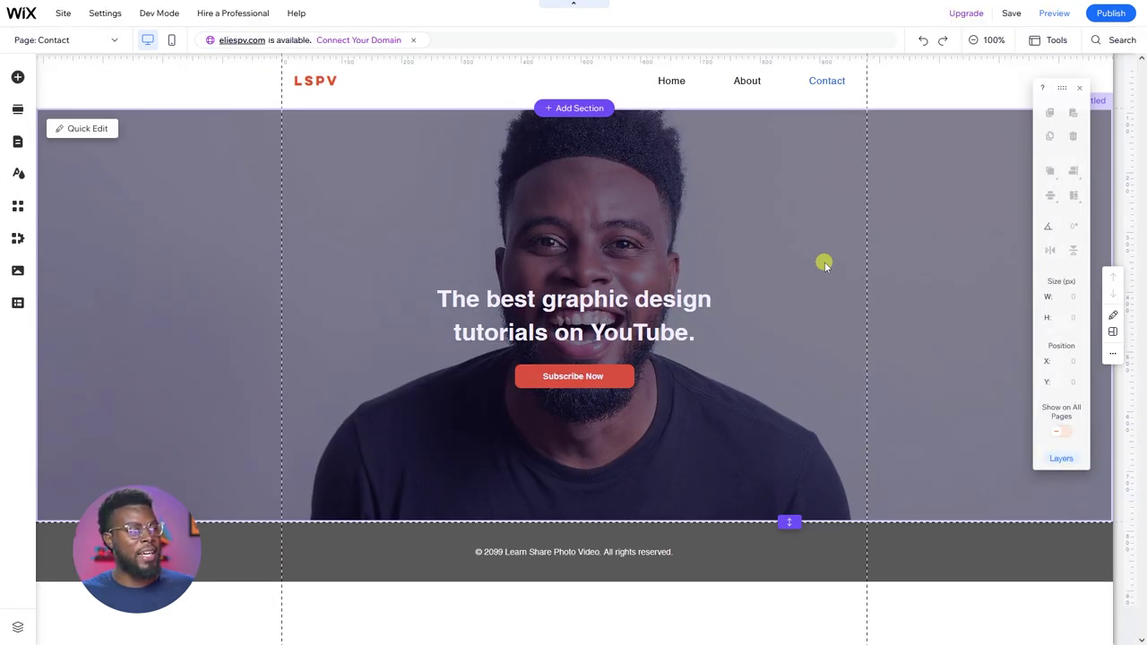
click(782, 231)
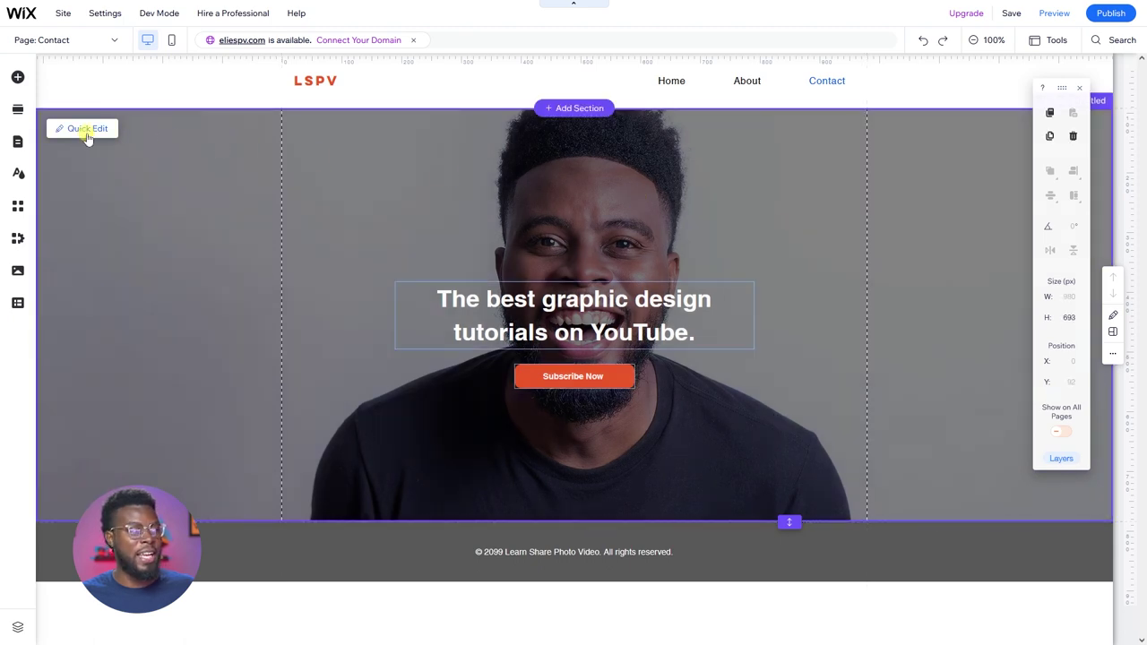
Set the color behind the hero section's background image to the theme's dark navy, #001D4B, and close the image settings
click(513, 143)
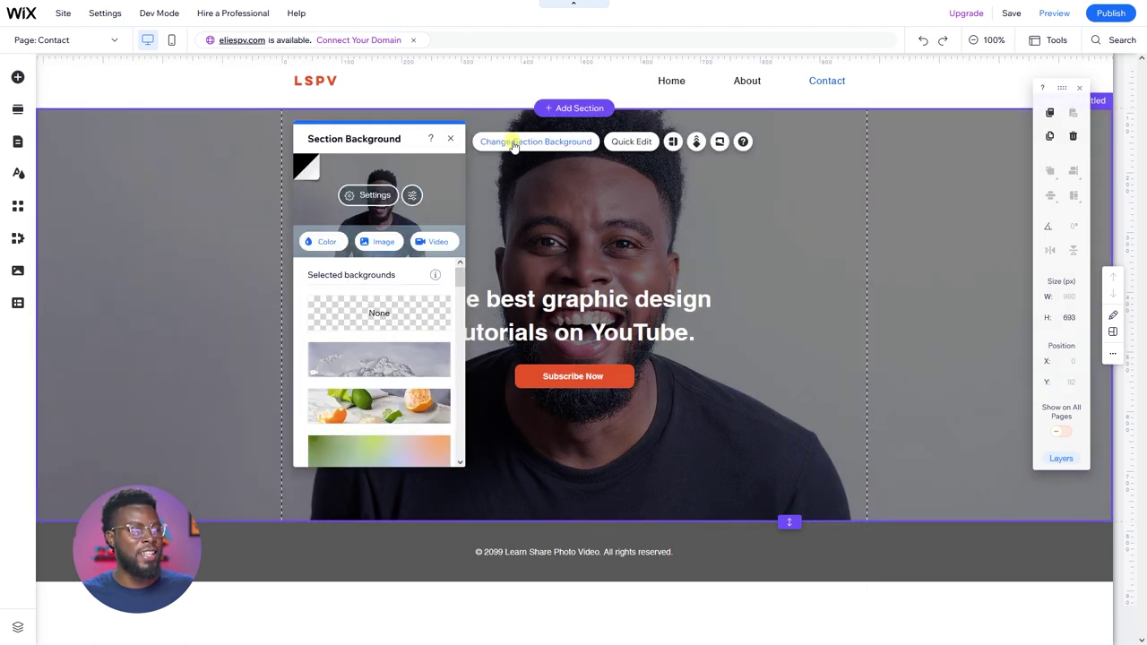
click(374, 194)
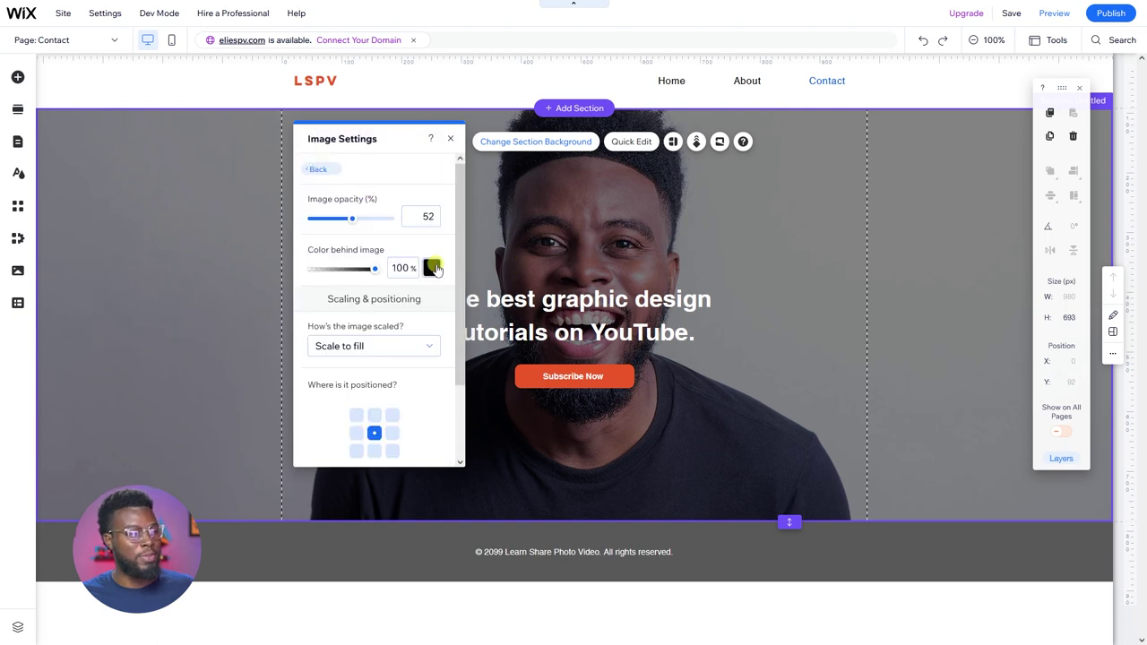
click(434, 269)
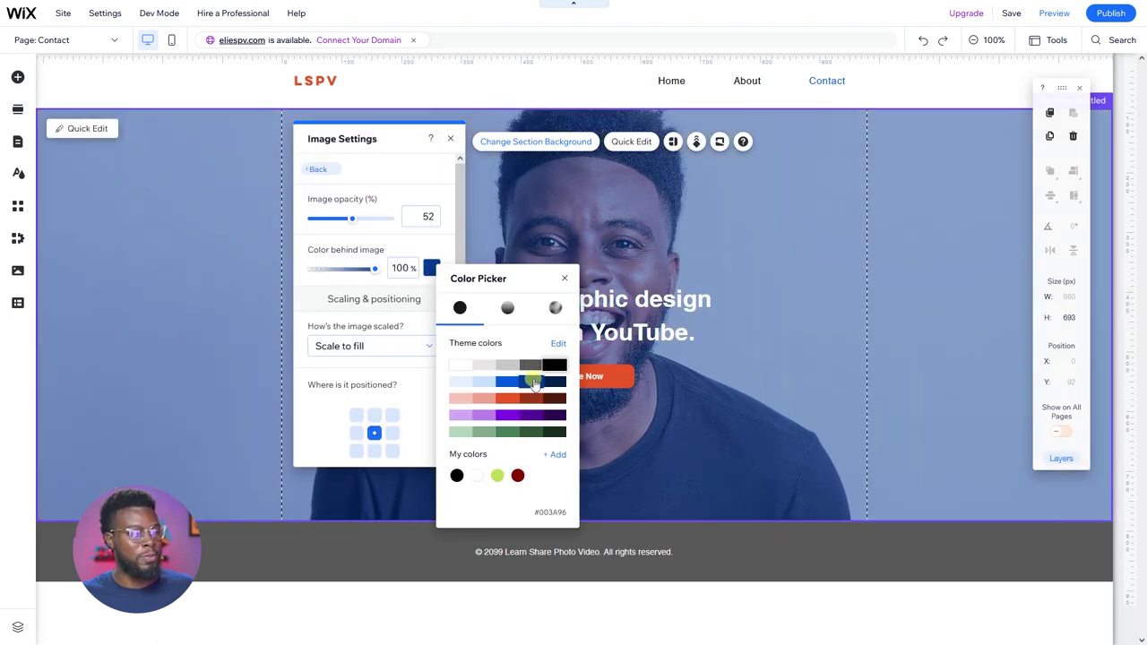
click(558, 384)
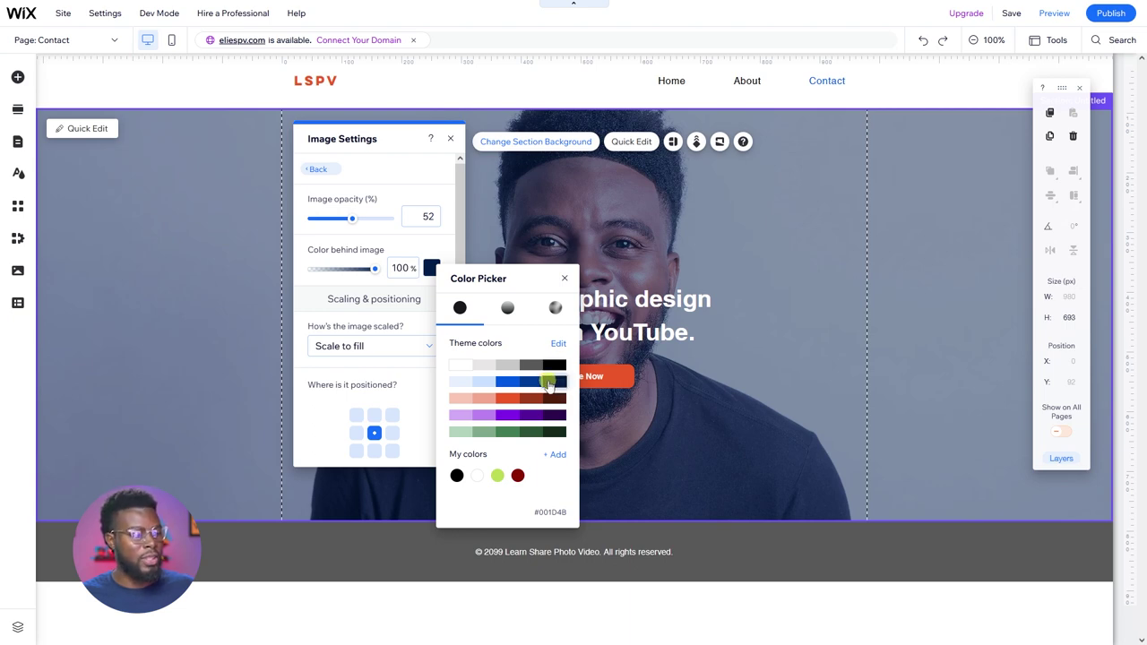
click(735, 389)
click(774, 318)
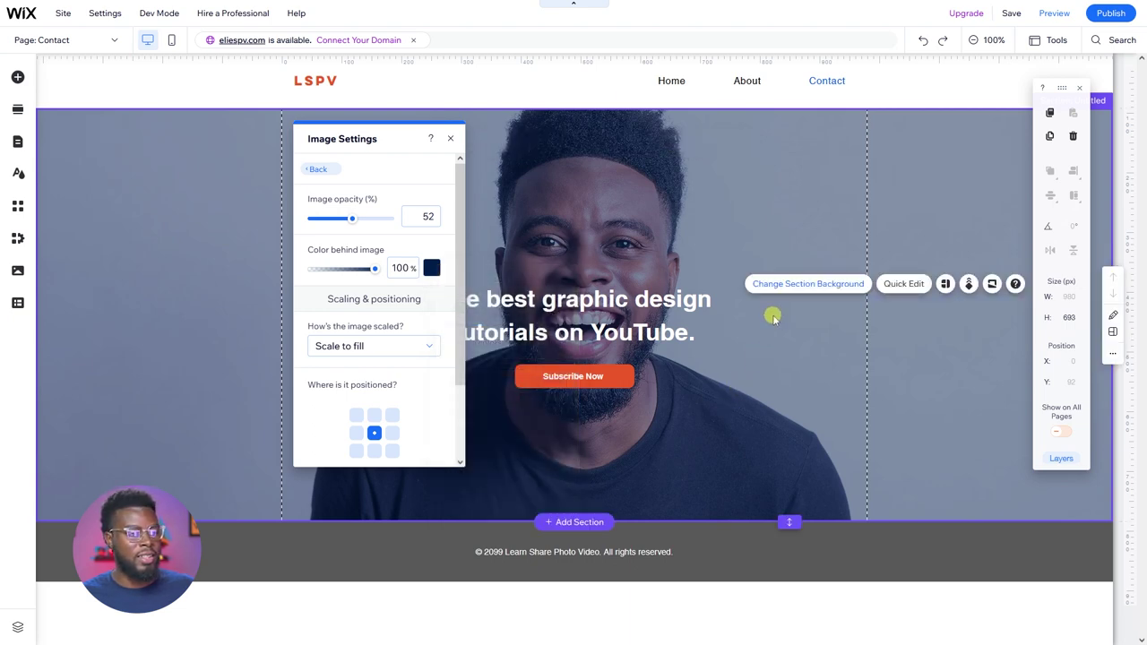
click(450, 139)
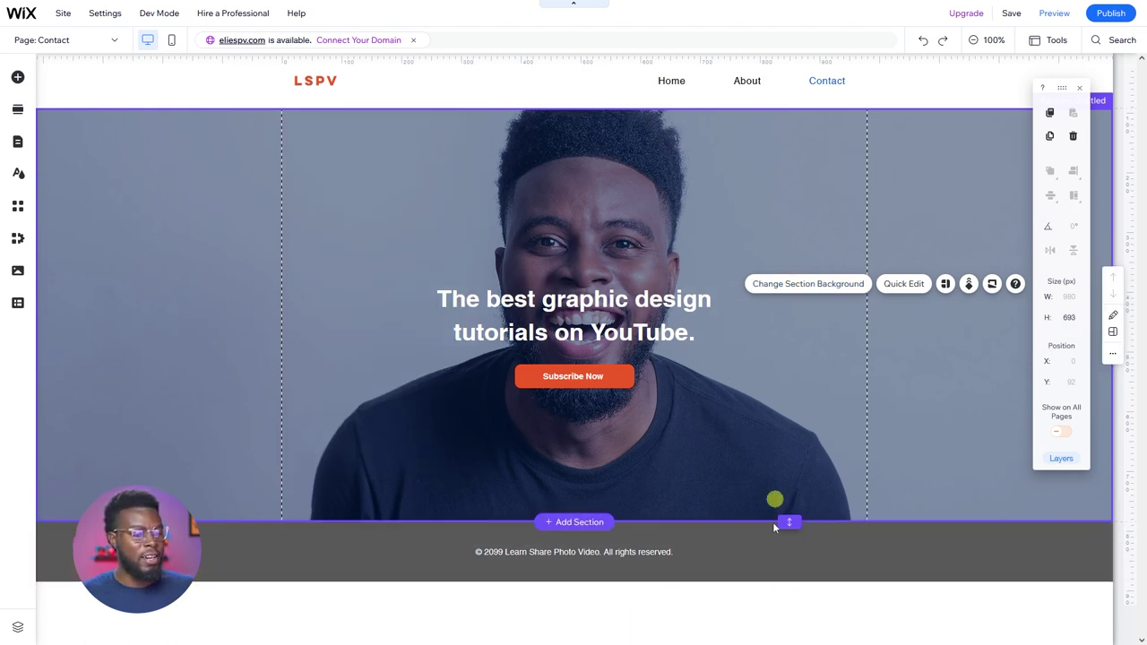
Extend the footer to about 124 px high and the hero section to about 746 px high
click(761, 557)
drag(790, 587, 789, 597)
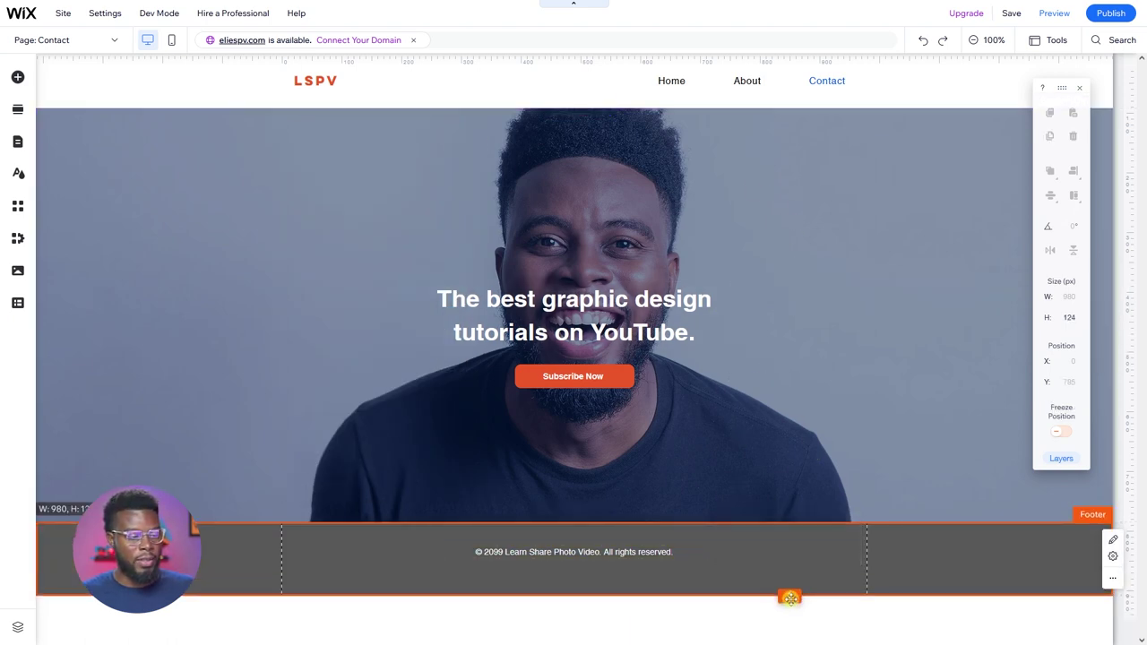
click(771, 466)
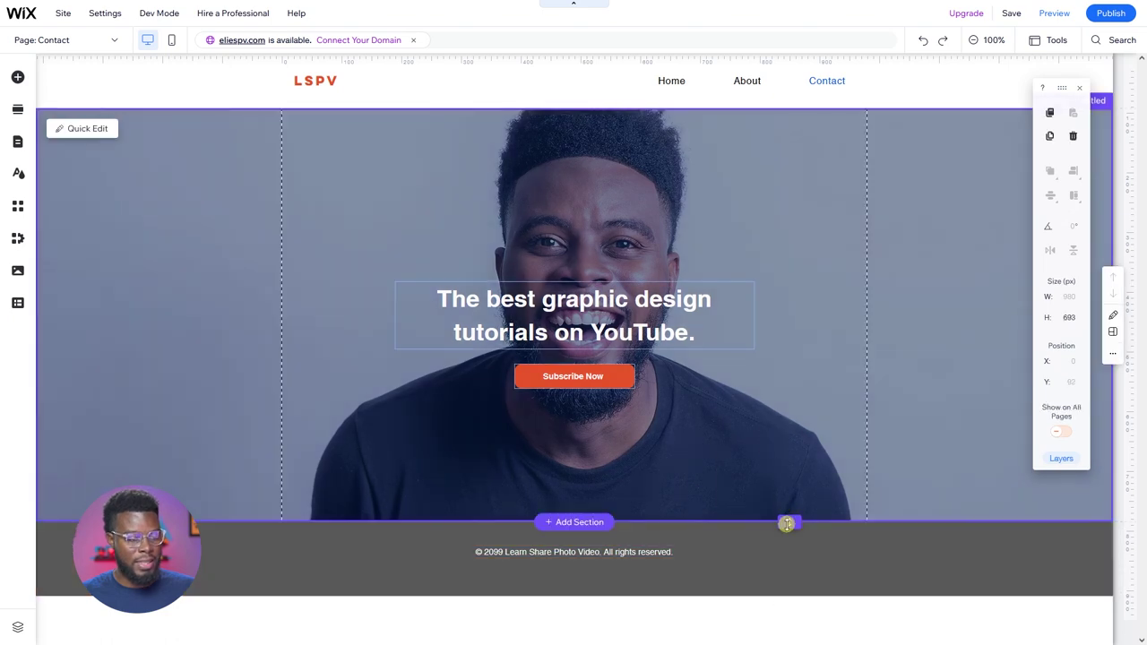
drag(789, 525, 788, 561)
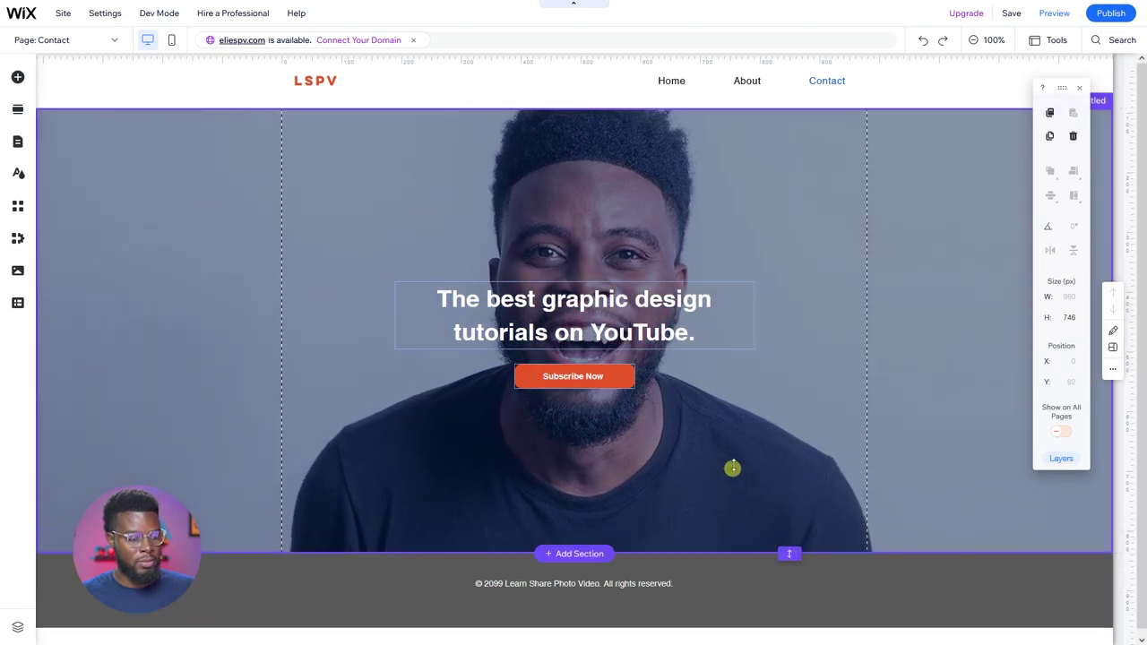
Save the site without publishing, preview the Contact page in desktop view and return to the editor
click(1011, 12)
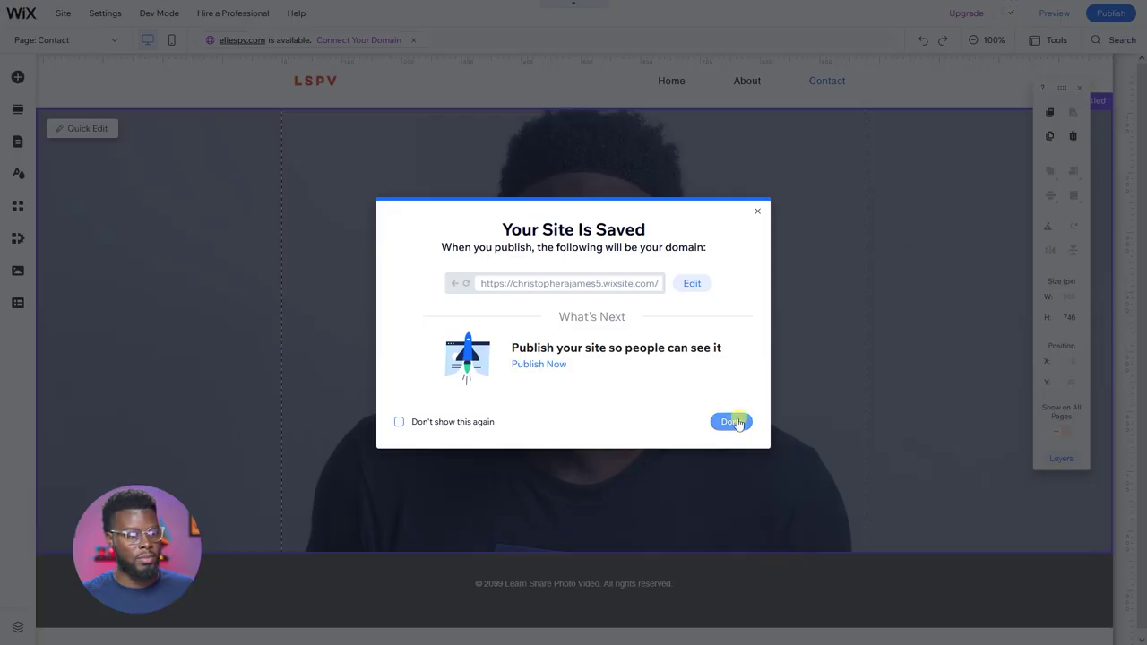
click(732, 421)
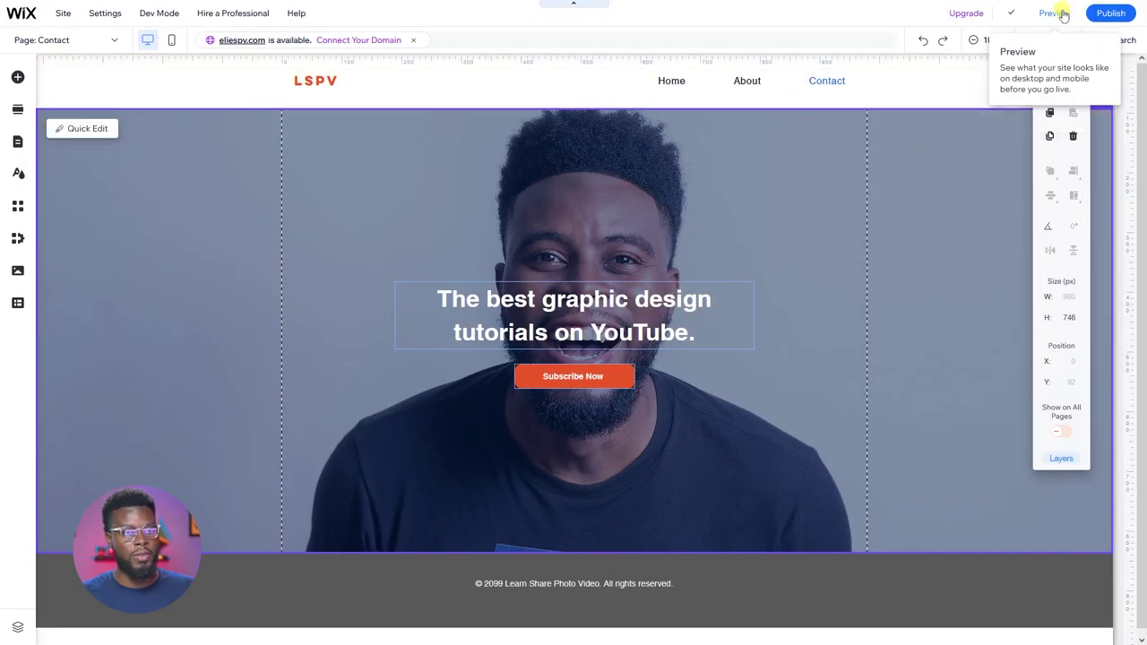
click(1054, 12)
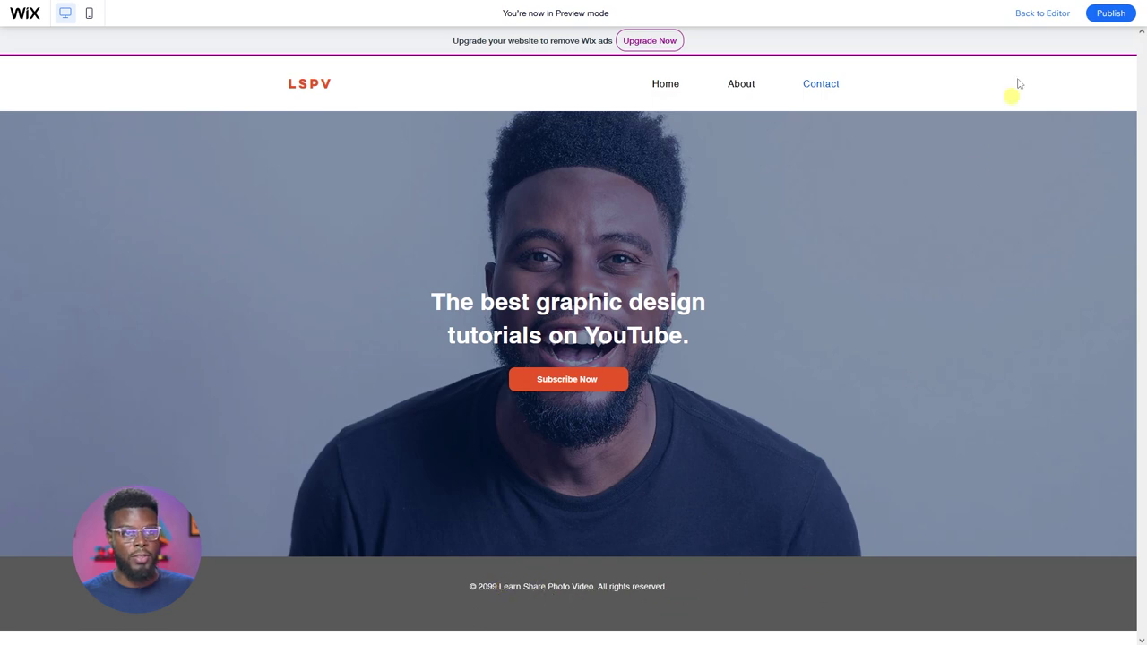
click(1040, 16)
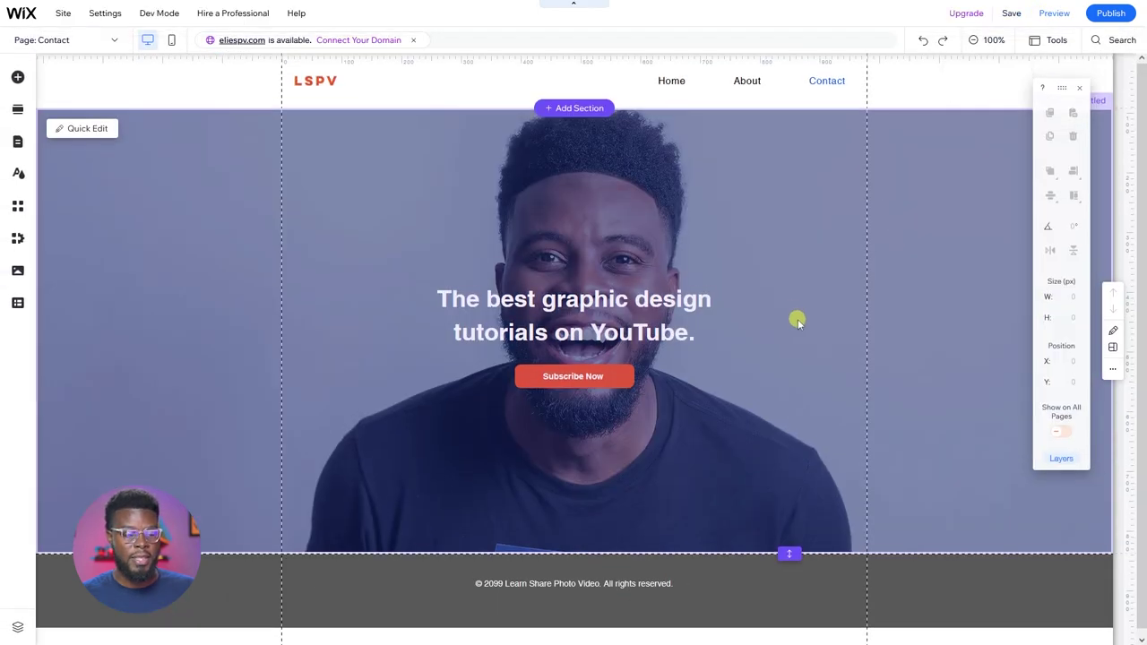
Set the footer's height to 200 px
click(741, 599)
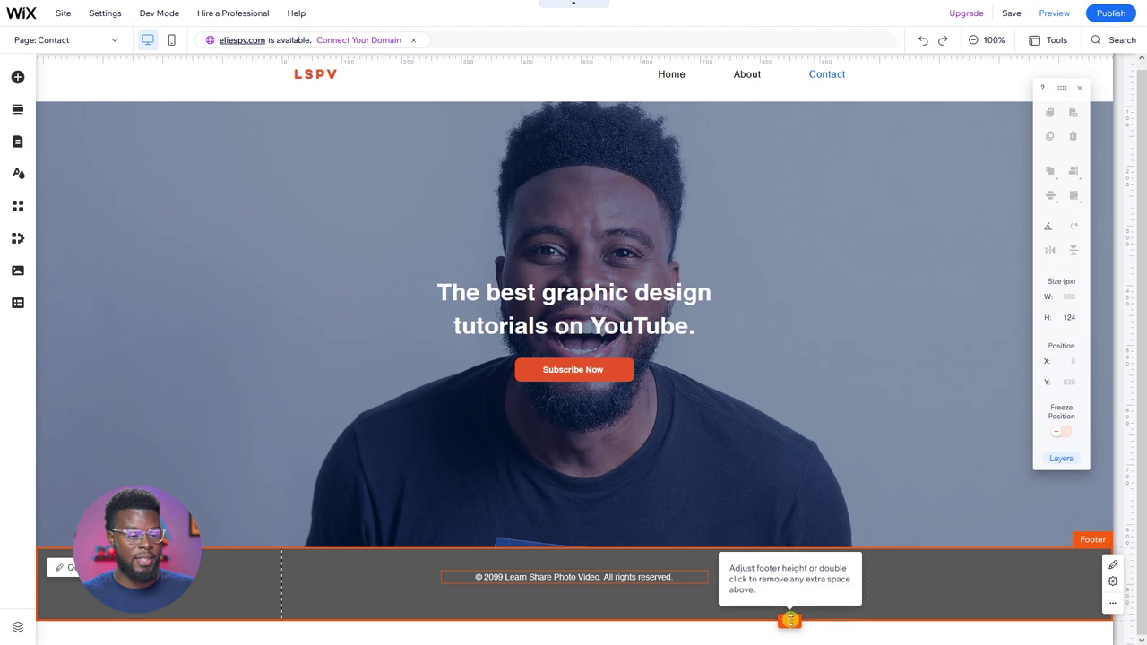
drag(792, 632, 794, 565)
click(1071, 319)
text(200)
key(Return)
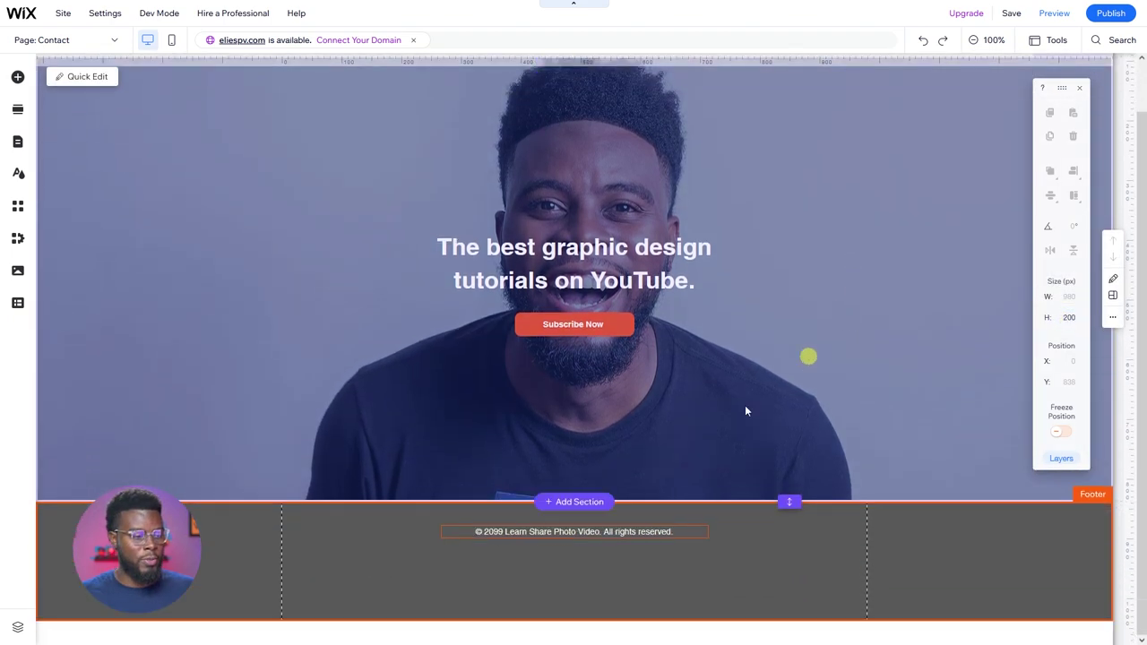
Reduce the footer's height and align the copyright text to the vertical middle of the footer
click(615, 545)
click(779, 580)
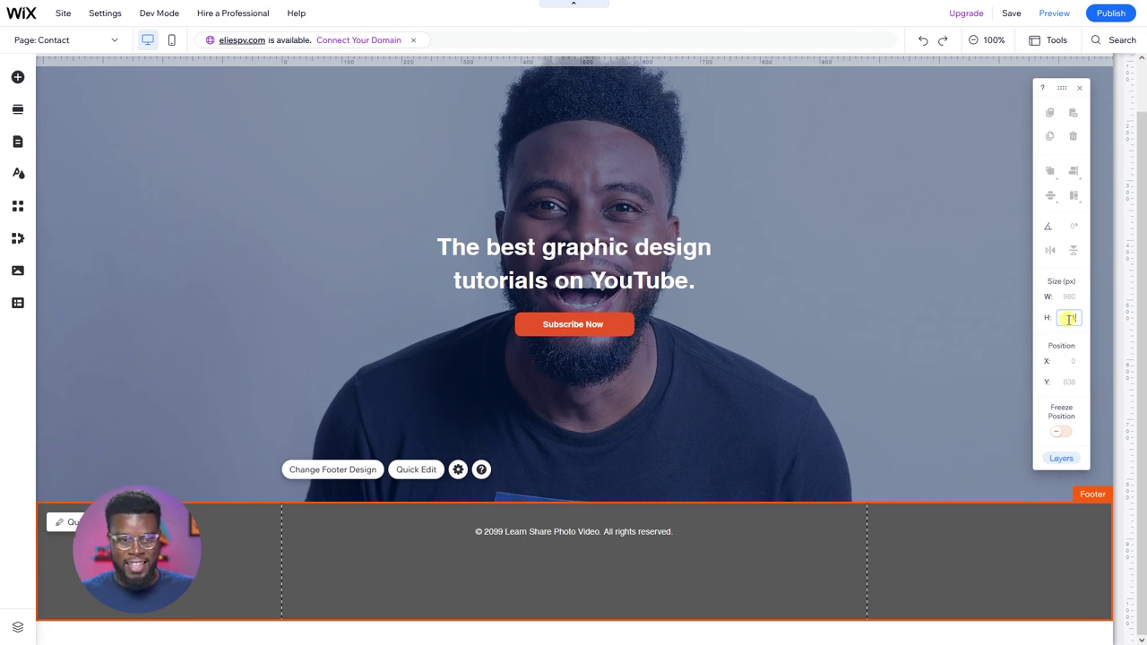
click(597, 563)
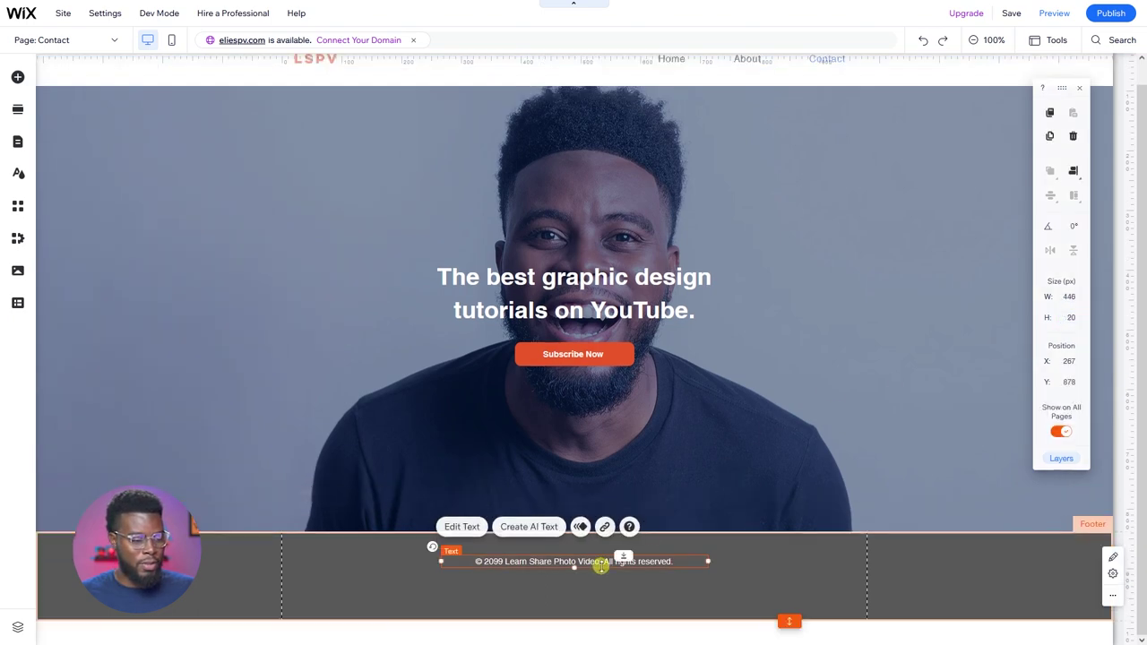
click(1074, 170)
click(1049, 199)
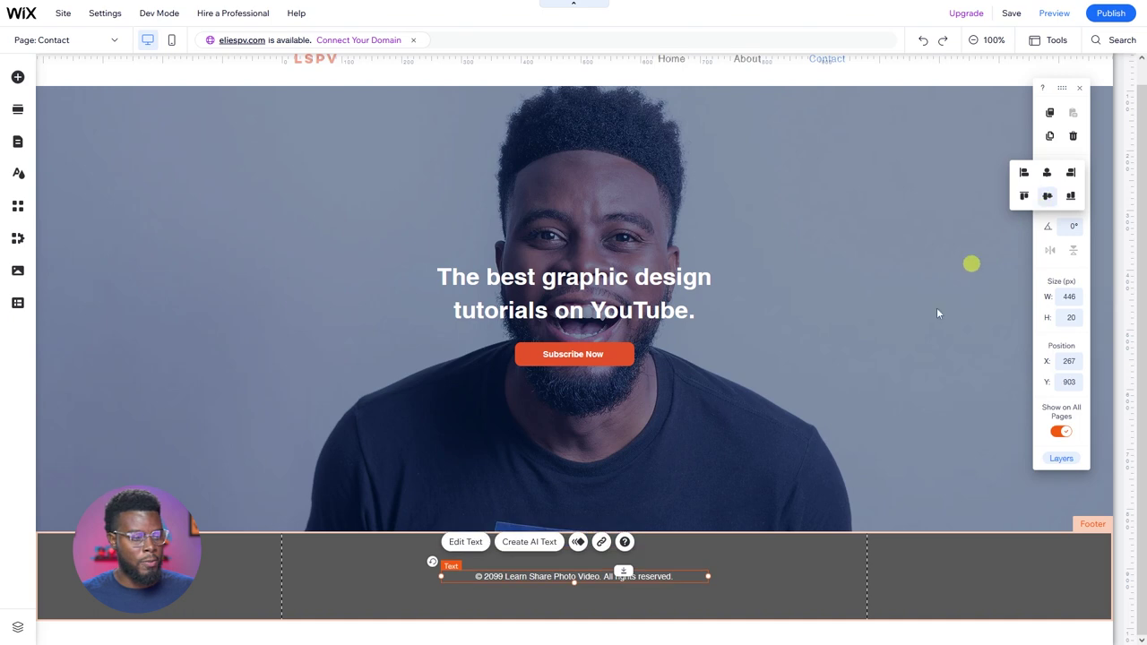
Select the hero section, save the site and dismiss the save confirmation without publishing
click(800, 410)
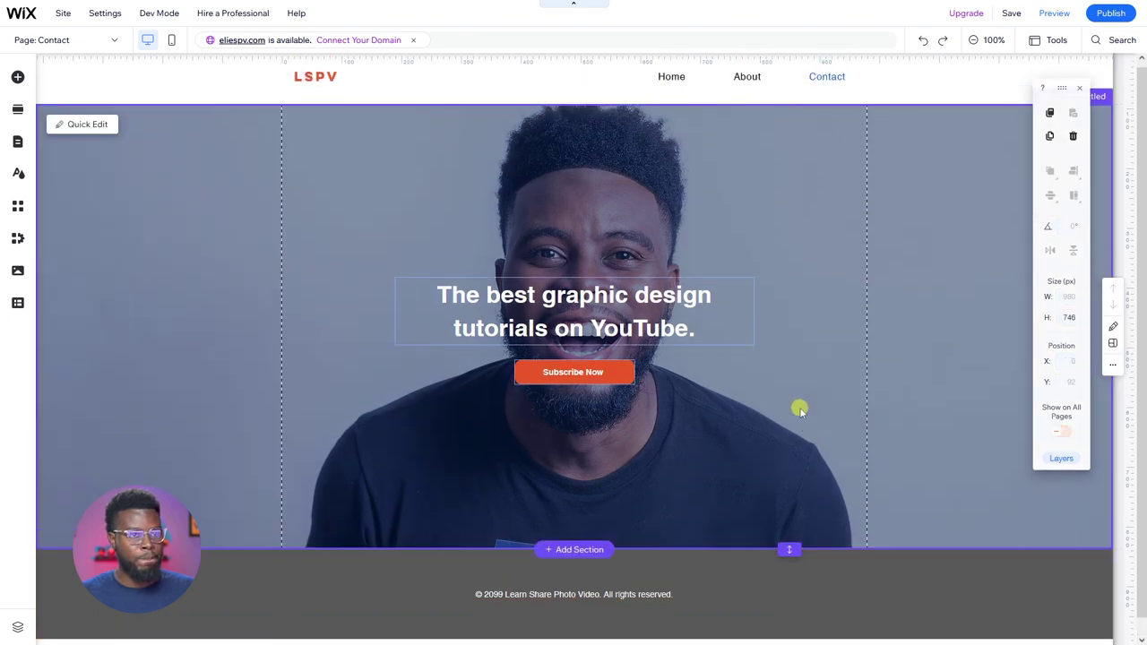
click(1011, 13)
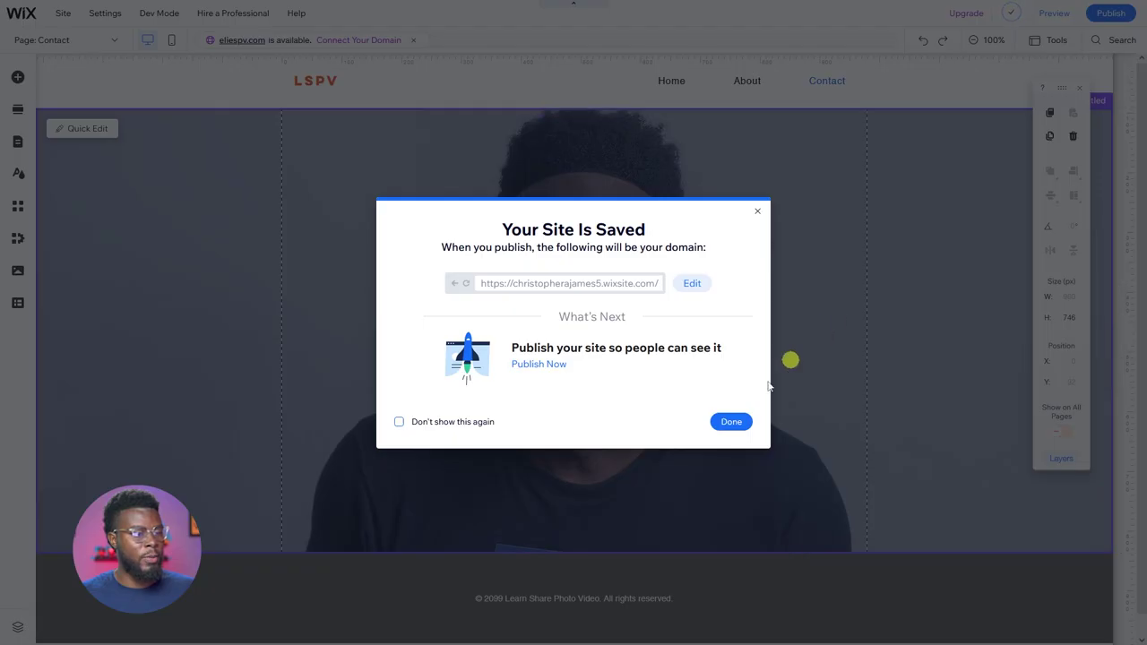
click(735, 422)
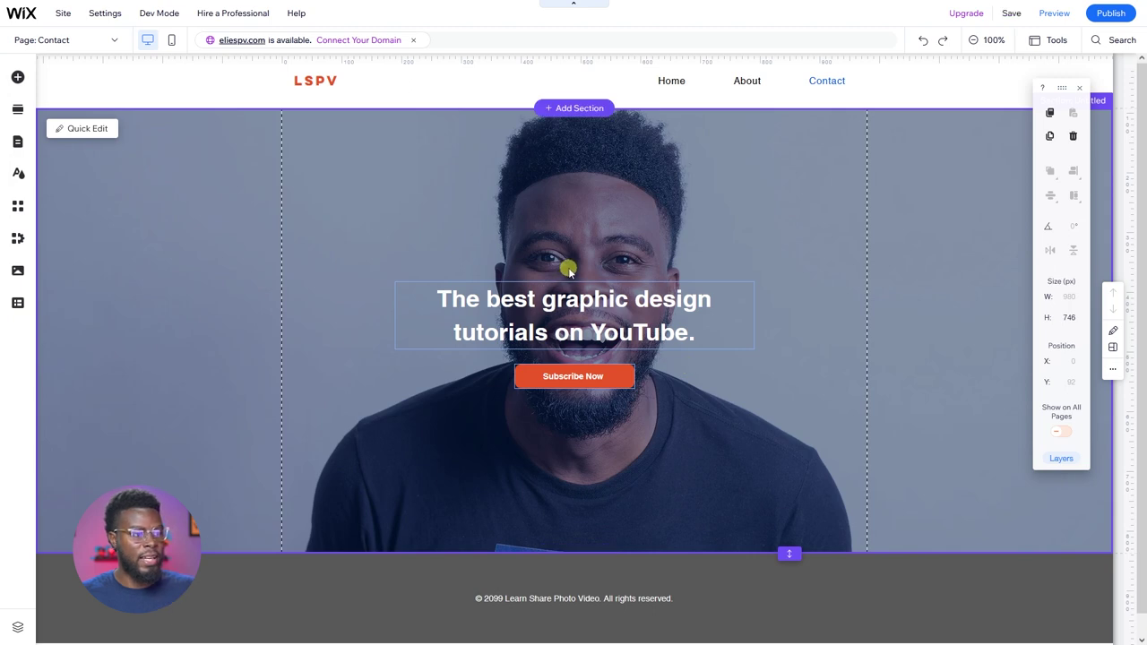
Change the hero heading's font to a bold weight of Wix Madefor Display and leave text editing
click(615, 300)
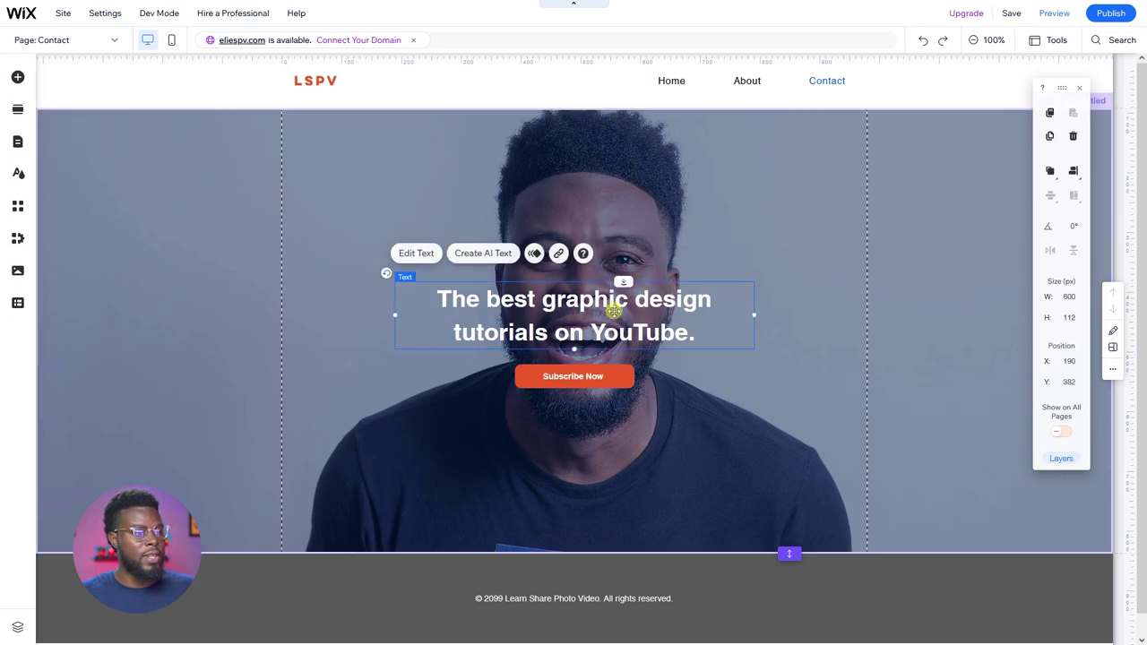
click(421, 254)
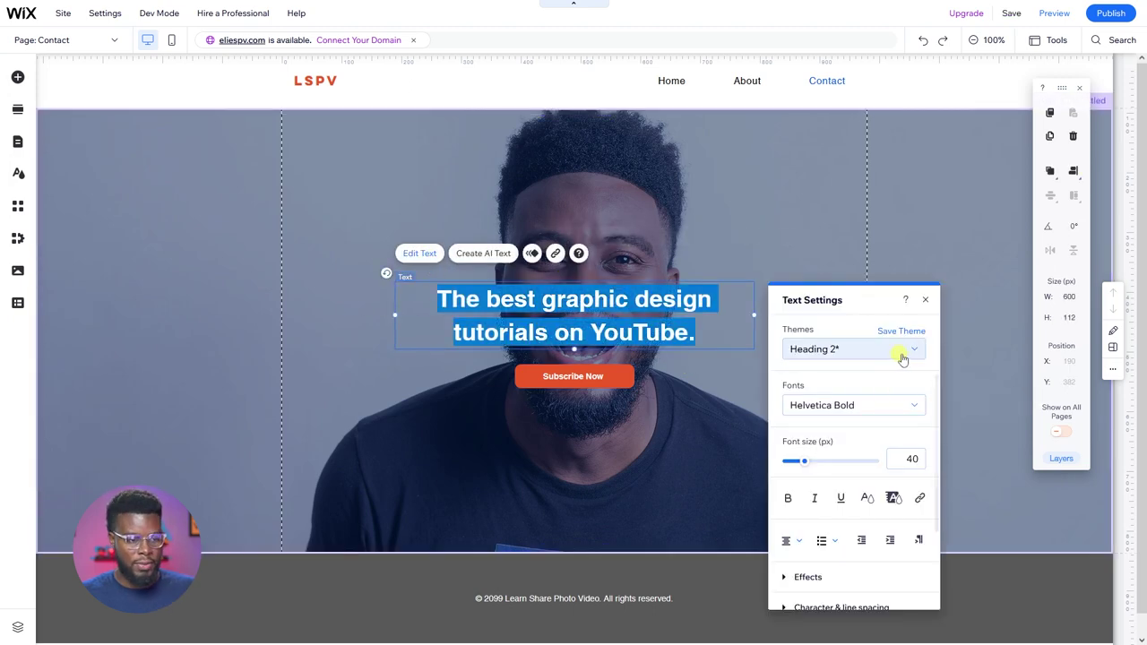
click(879, 405)
scroll(883, 464, down, 3)
scroll(884, 464, down, 15)
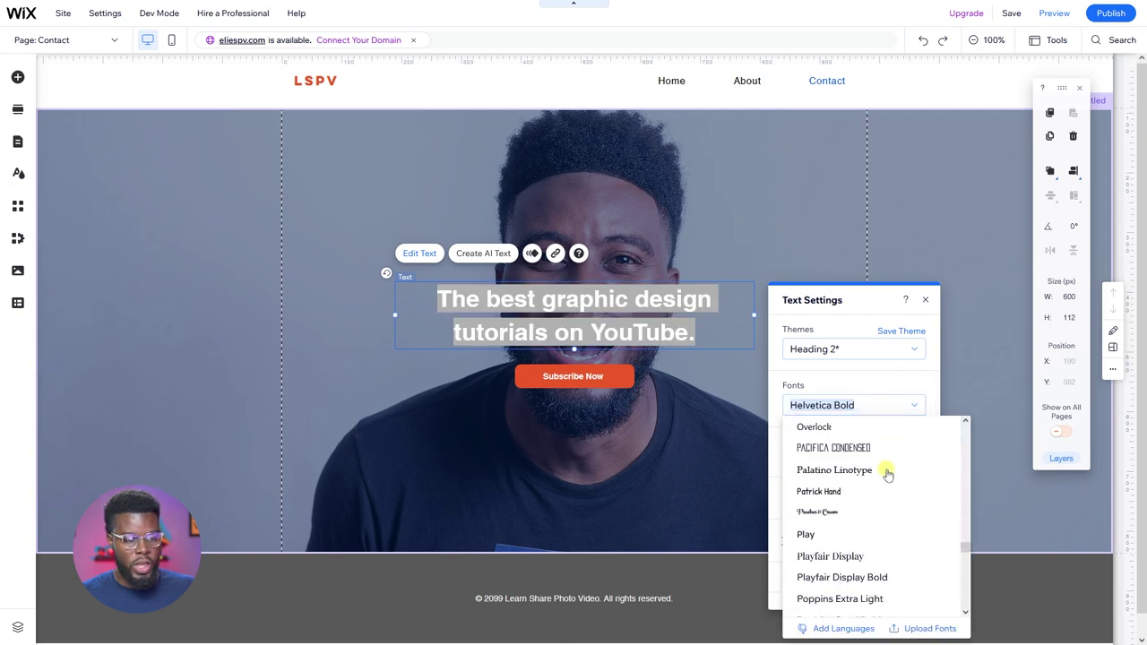
scroll(892, 484, up, 3)
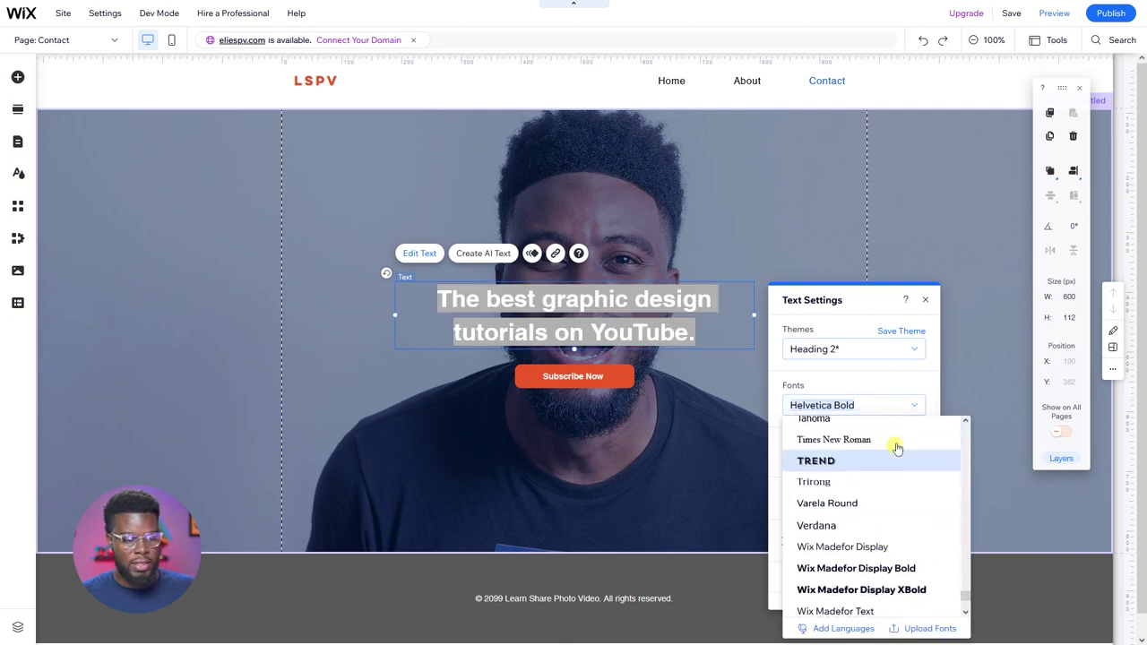
scroll(866, 502, down, 3)
click(868, 479)
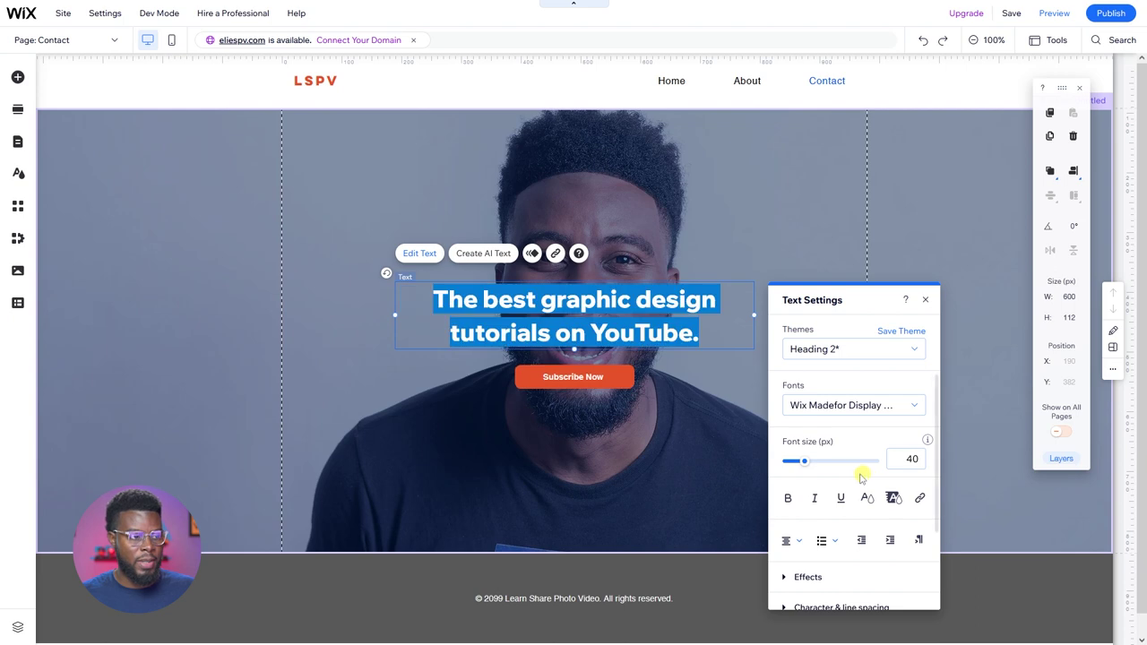
key(Escape)
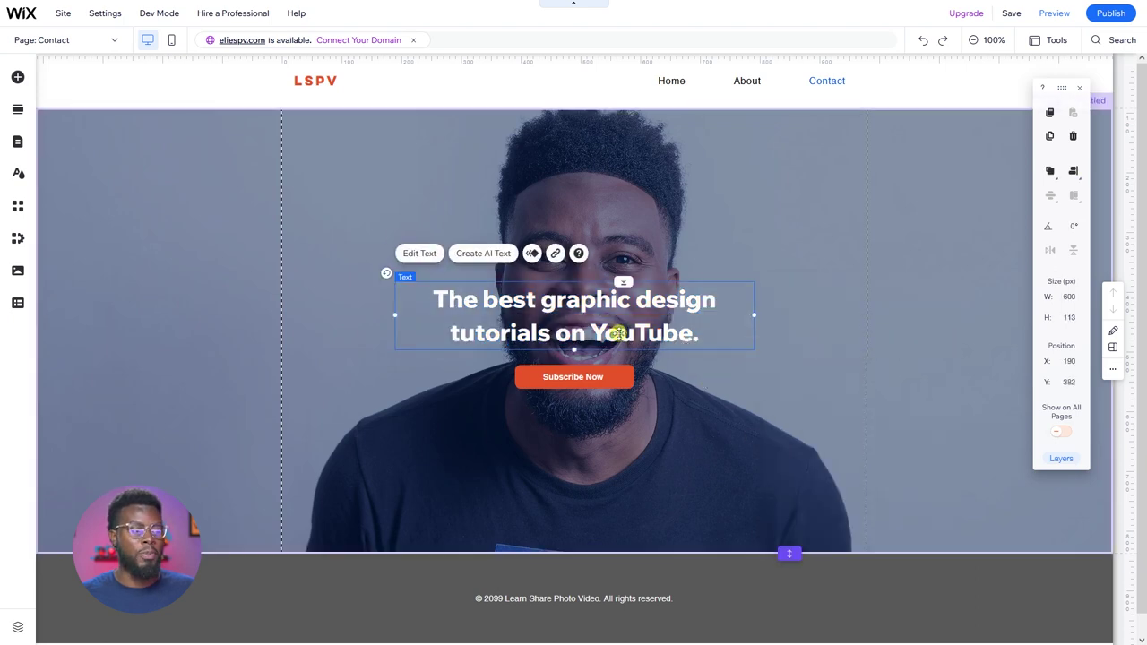
Move the Subscribe Now button slightly up so it sits closer beneath the hero heading
click(578, 377)
drag(578, 376, 579, 361)
key(shift+Down)
key(shift+Down)
click(737, 403)
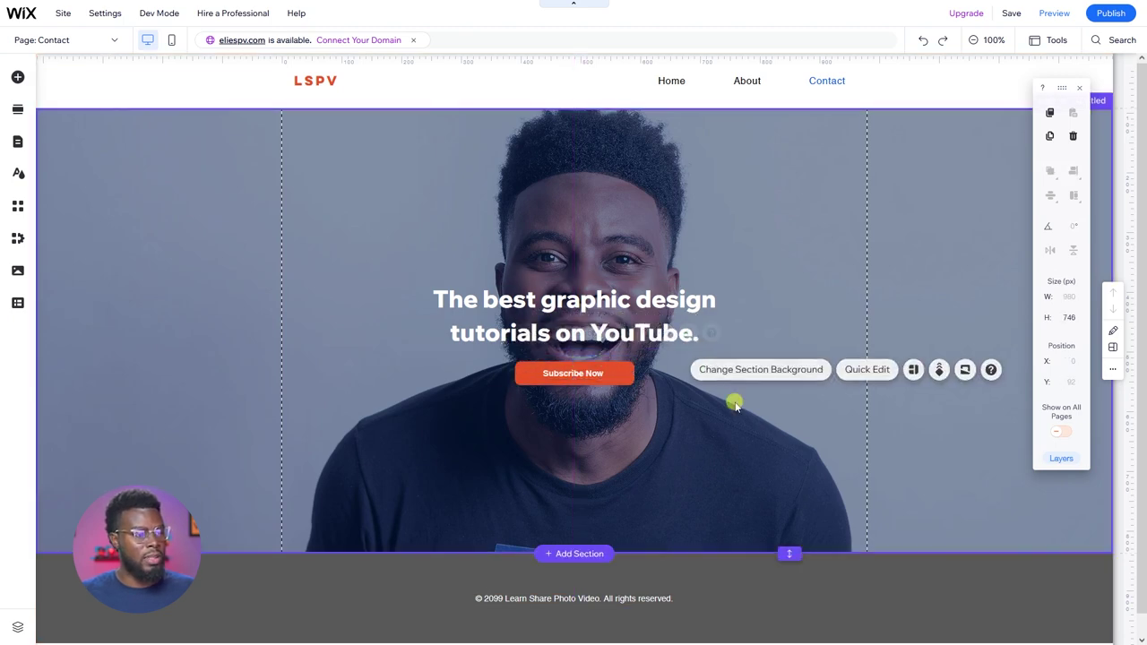
Capitalize the words "Graphic Design" in the hero heading so it reads "The best Graphic Design tutorials on YouTube."
double_click(638, 299)
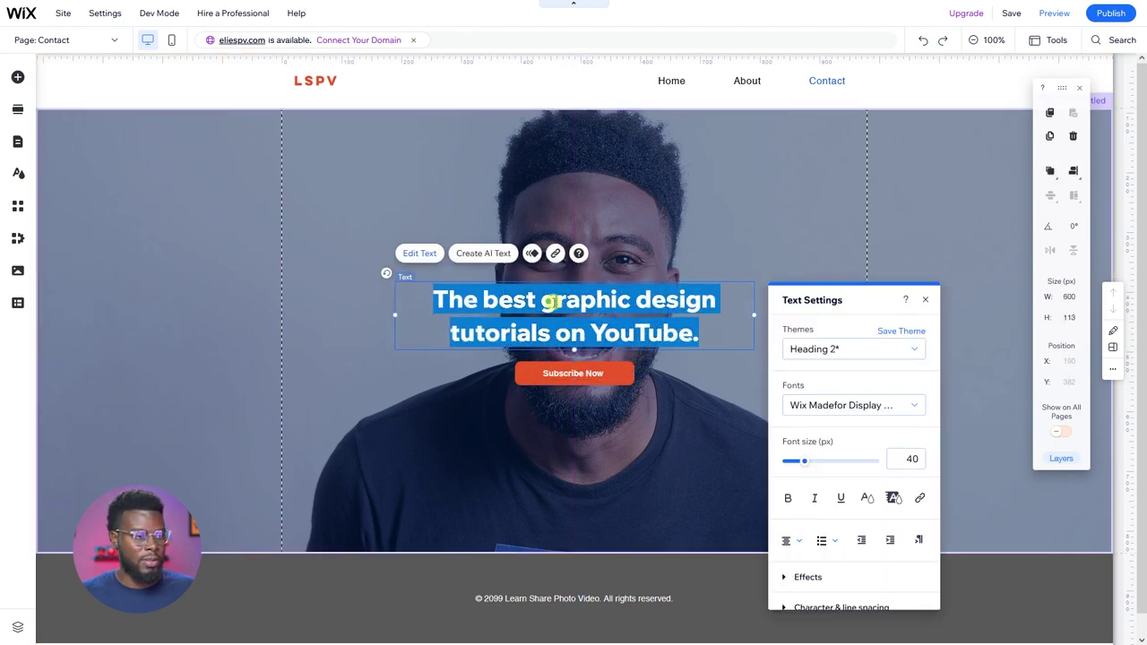
click(552, 299)
text(G)
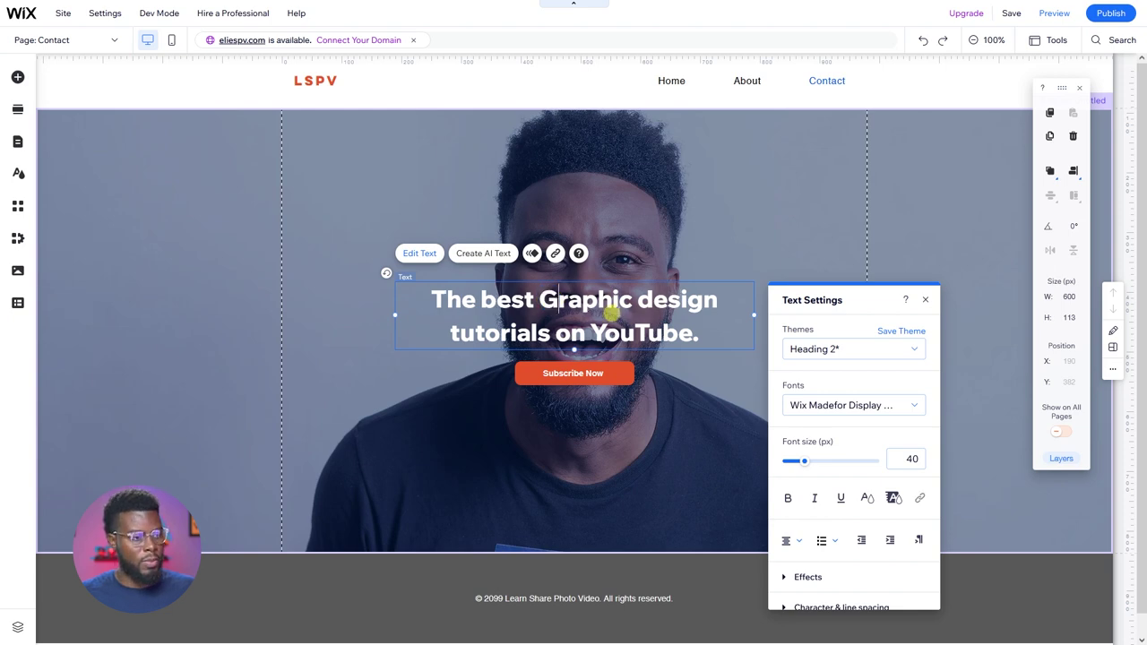
text(D)
click(697, 372)
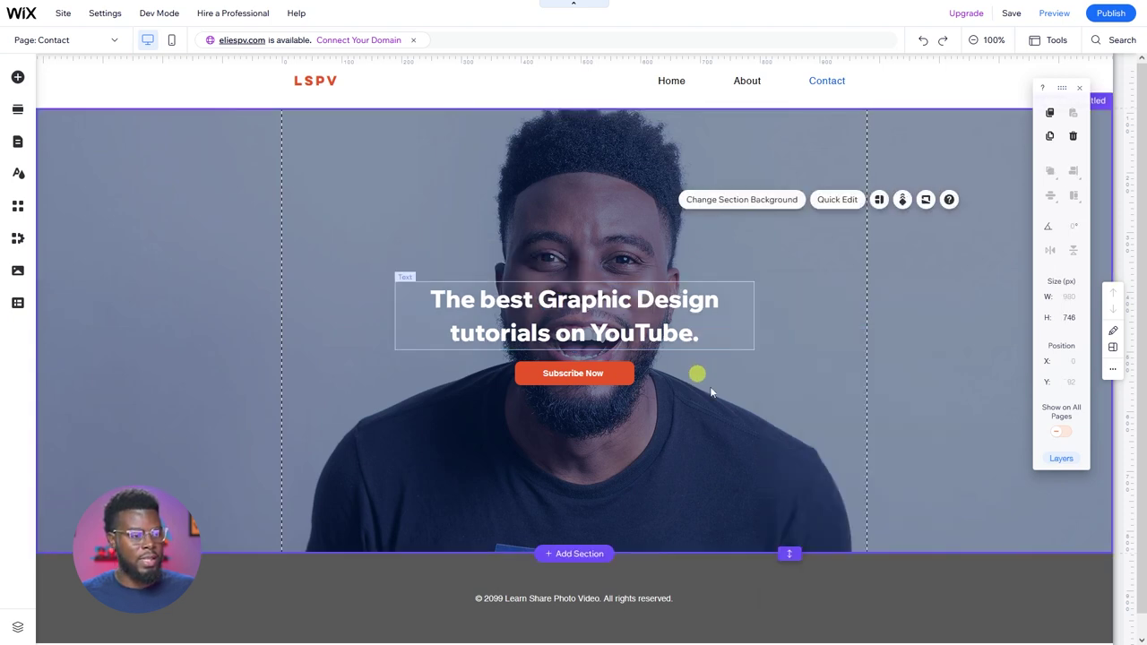
click(731, 402)
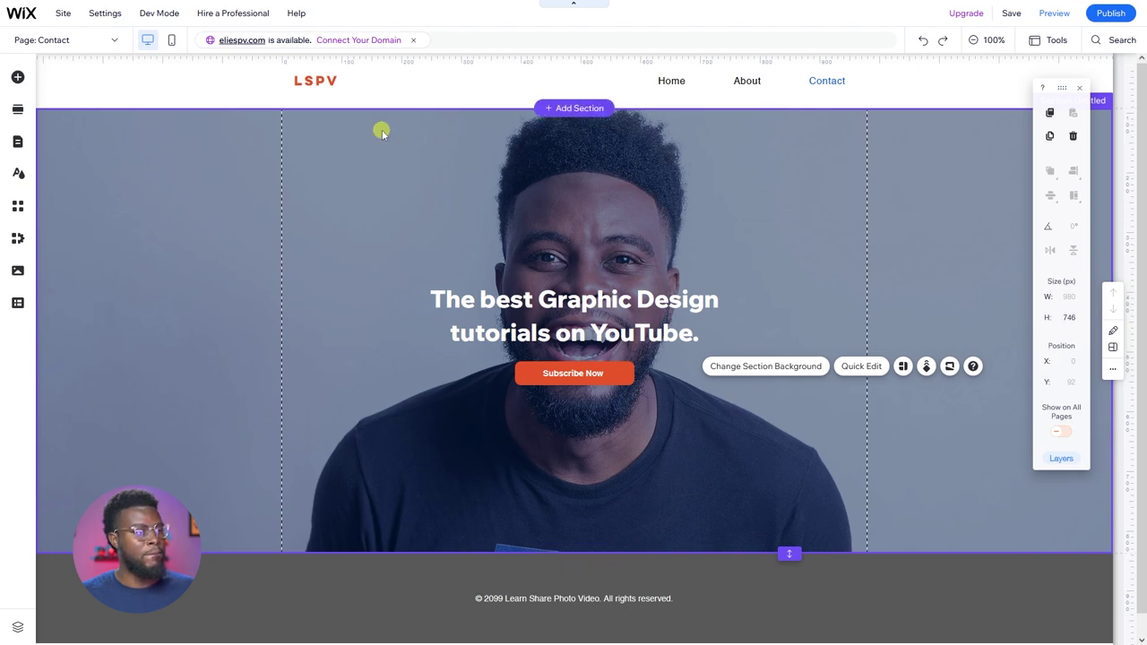
Change the header logo text LSPV to the Wix Madefor Display XBold font and leave text editing
click(310, 78)
click(311, 79)
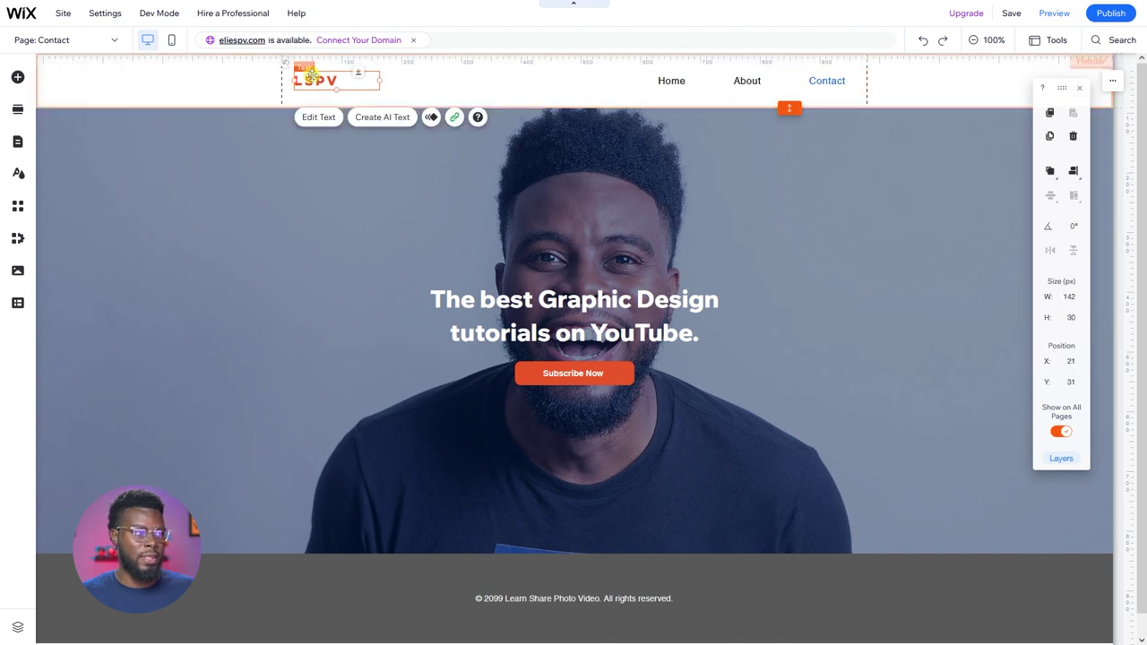
click(318, 118)
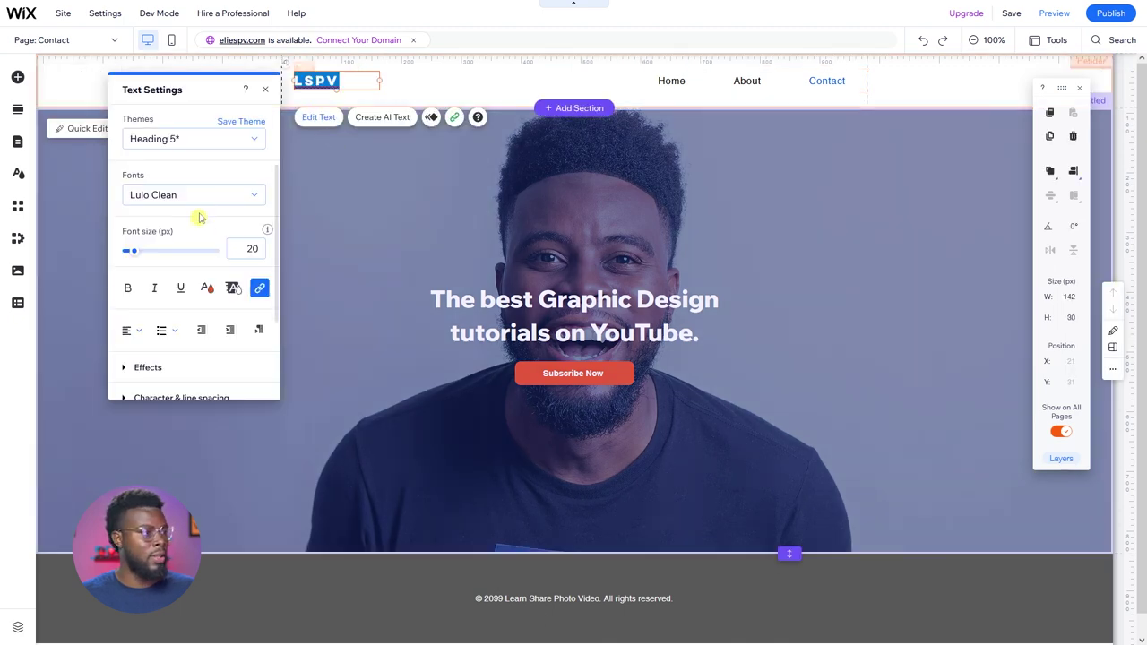
click(232, 203)
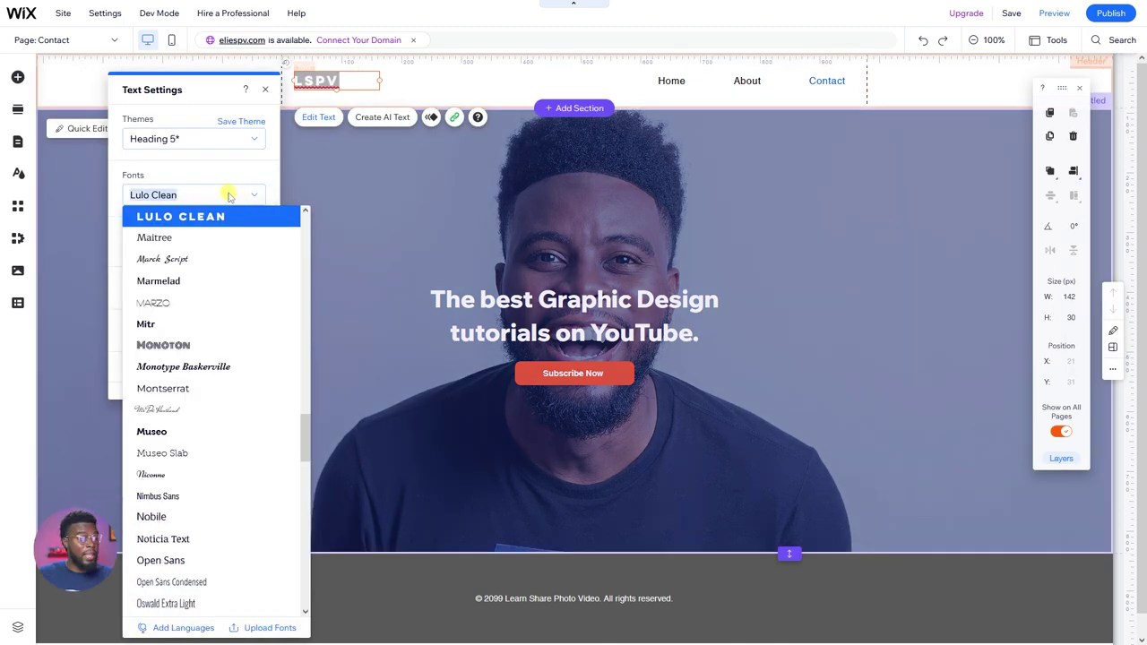
text(Wix Madefor Display)
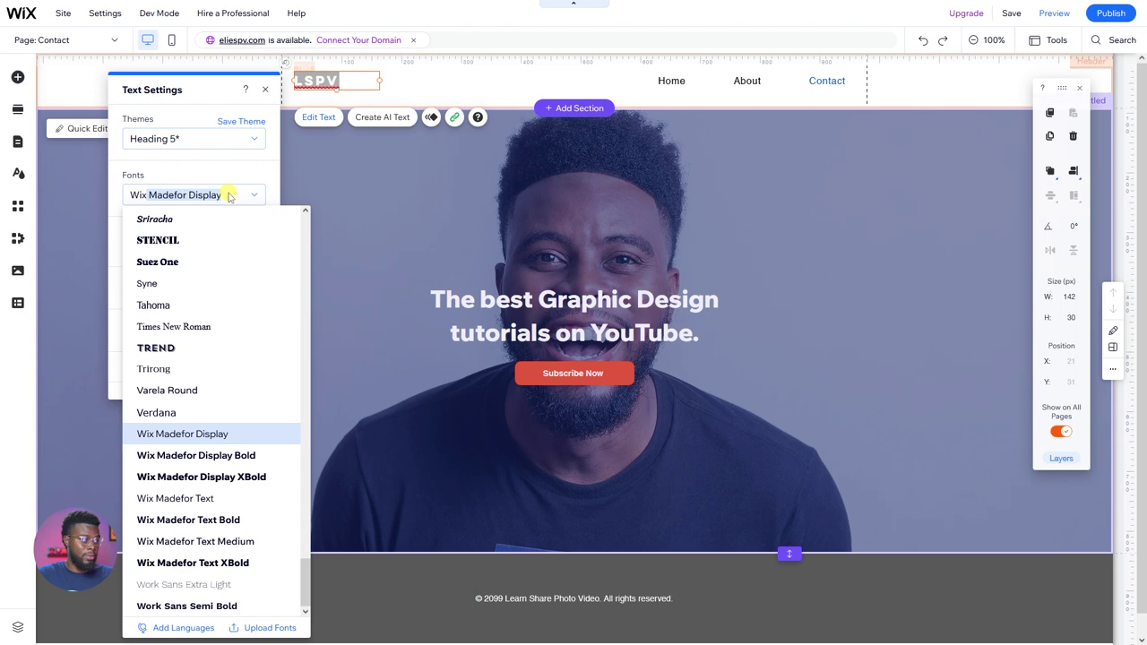
click(231, 476)
click(477, 219)
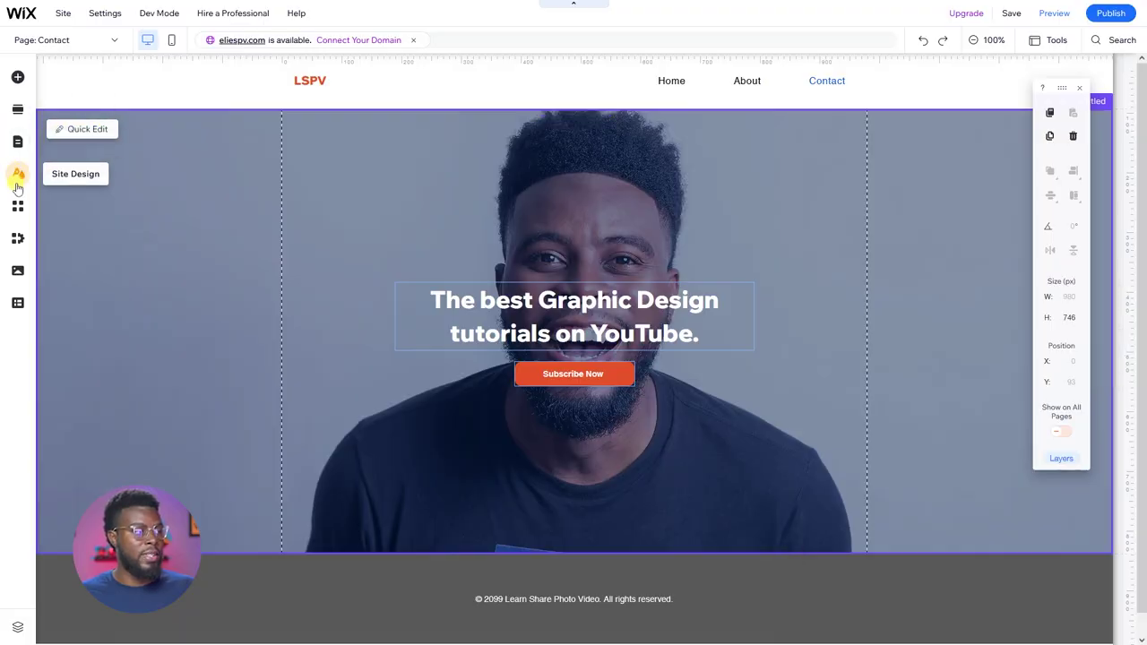
Review the site theme's text styles and the Heading 2 font settings, then close the site design settings
click(17, 177)
mouse_move(140, 151)
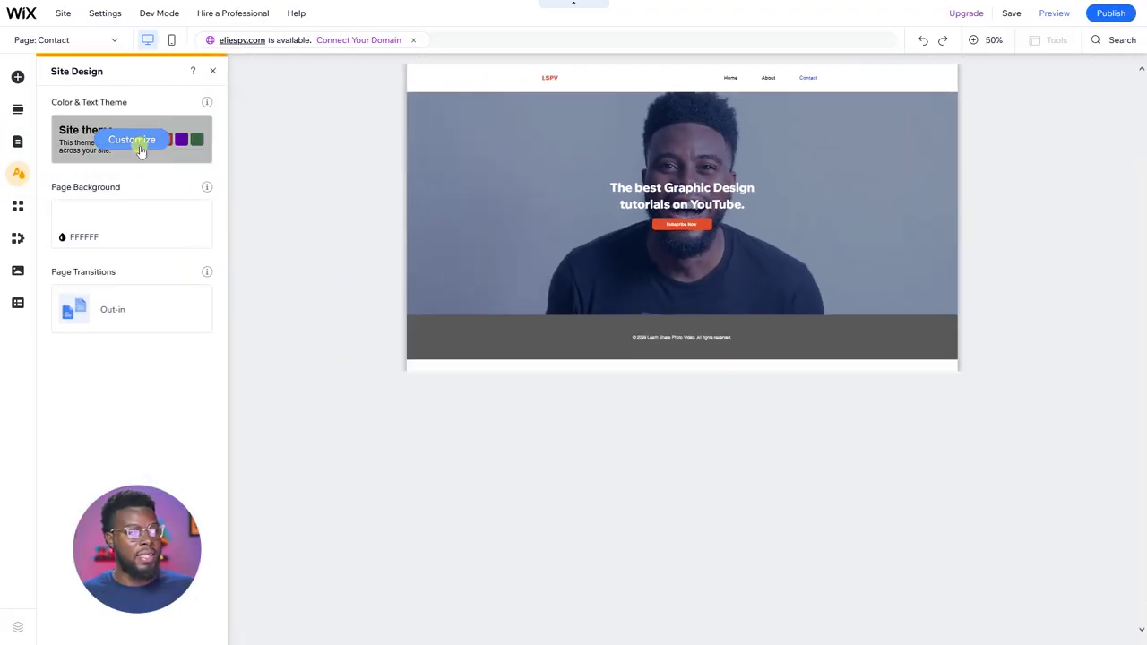
click(139, 147)
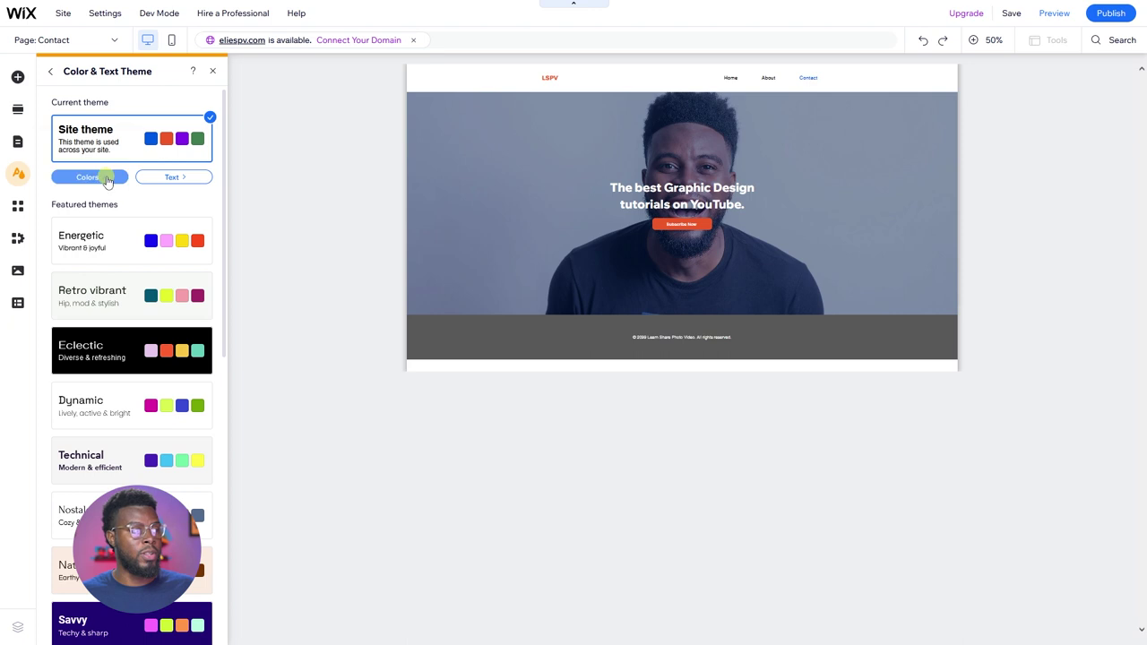
click(182, 177)
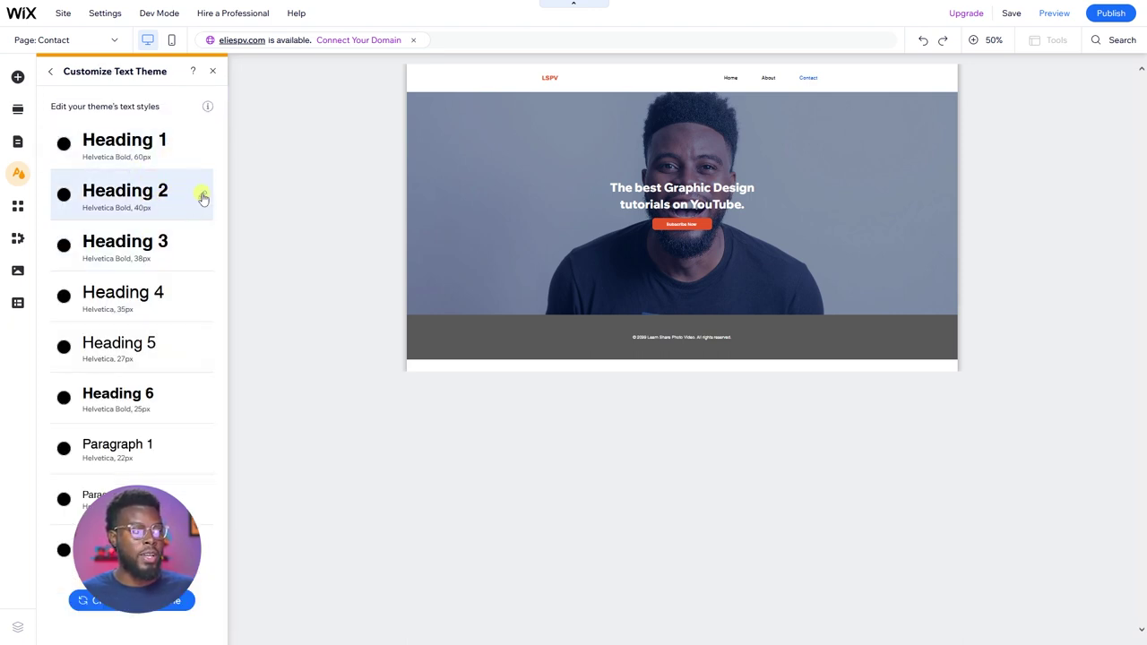
click(204, 196)
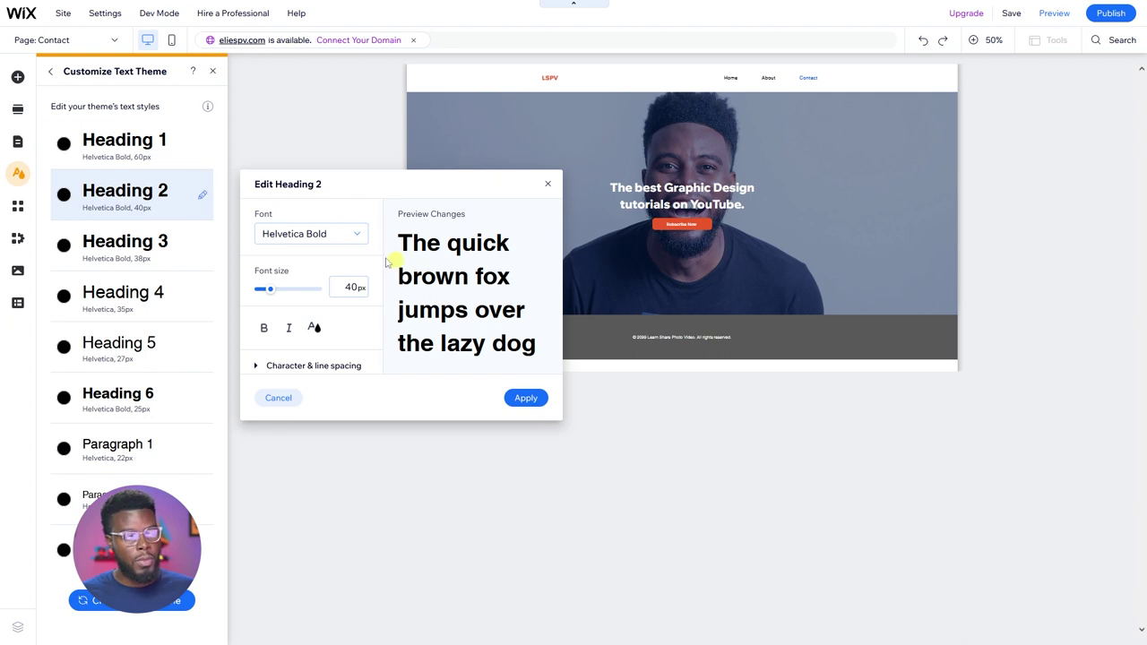
click(356, 234)
click(359, 231)
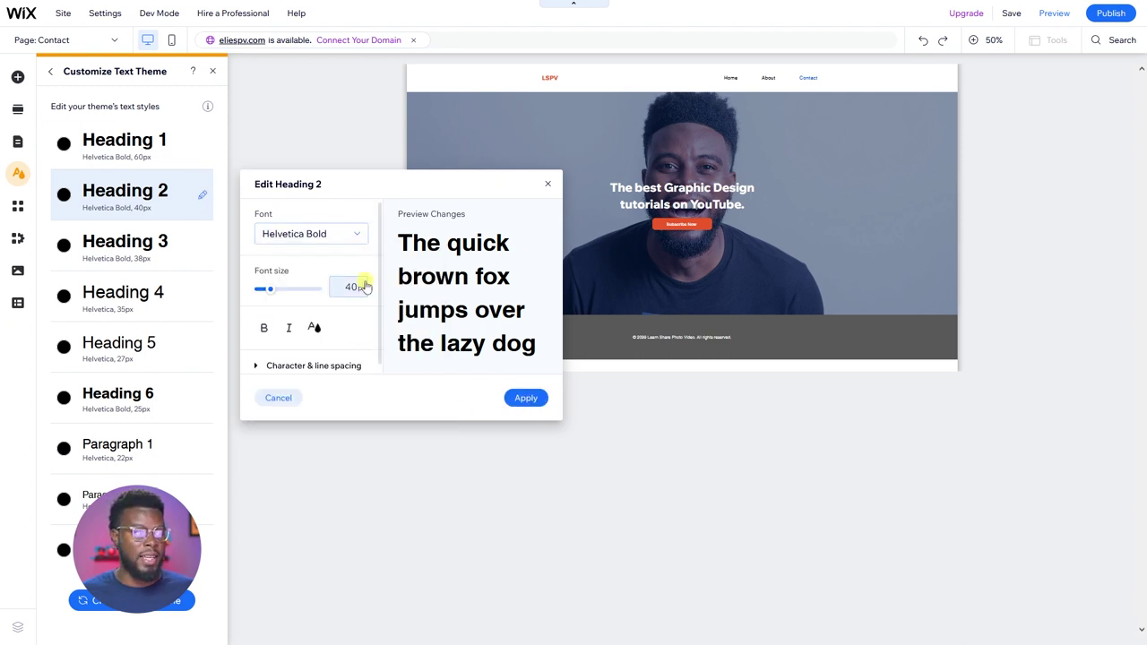
click(214, 72)
click(213, 72)
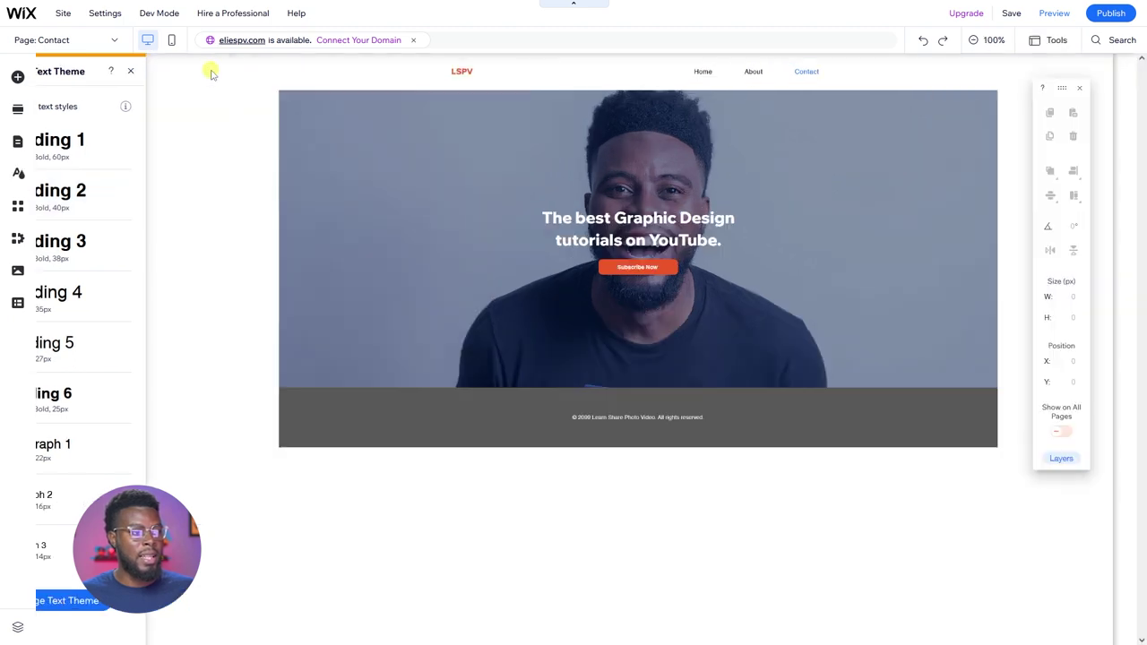
Open the text design settings for the regular state of the header menu's items
click(735, 81)
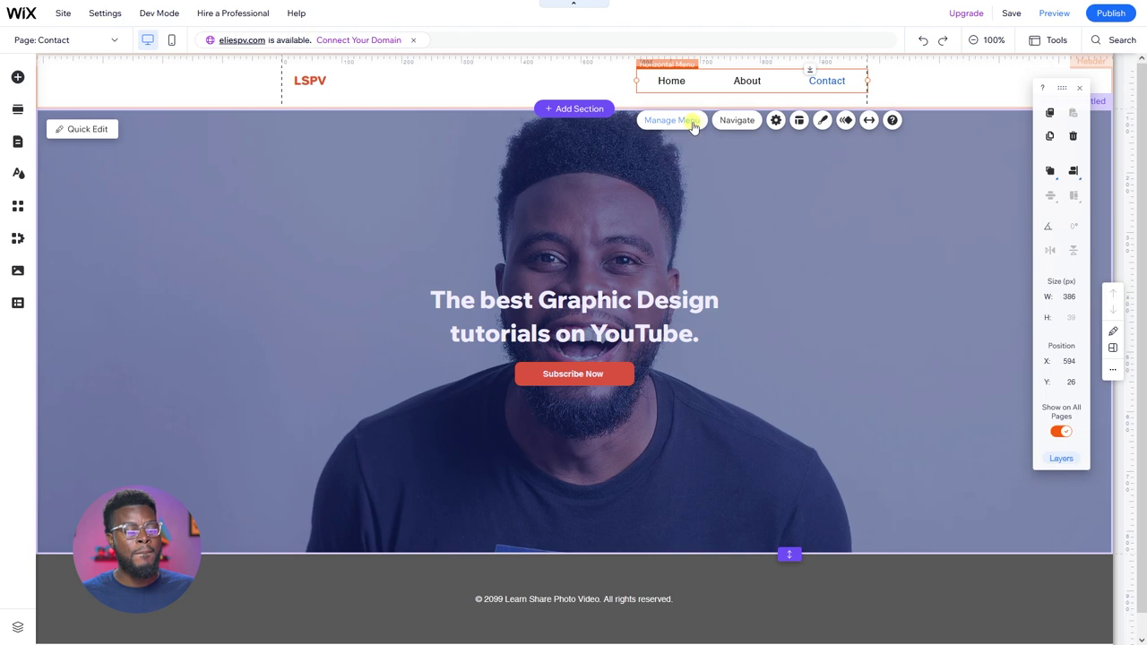
click(822, 120)
click(579, 377)
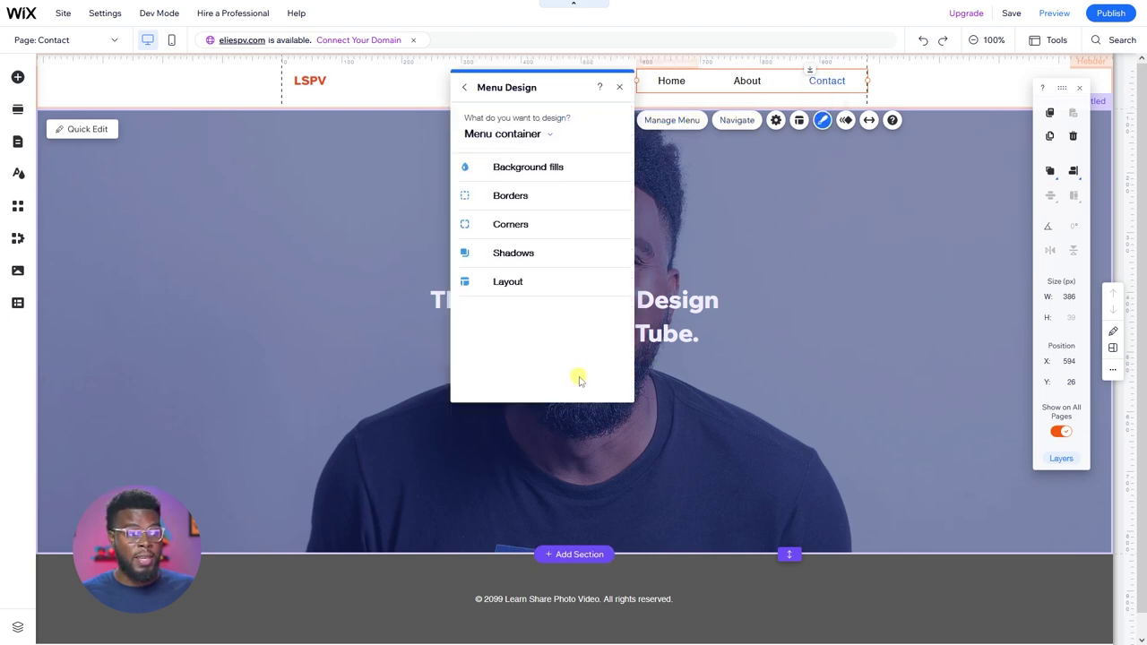
click(534, 134)
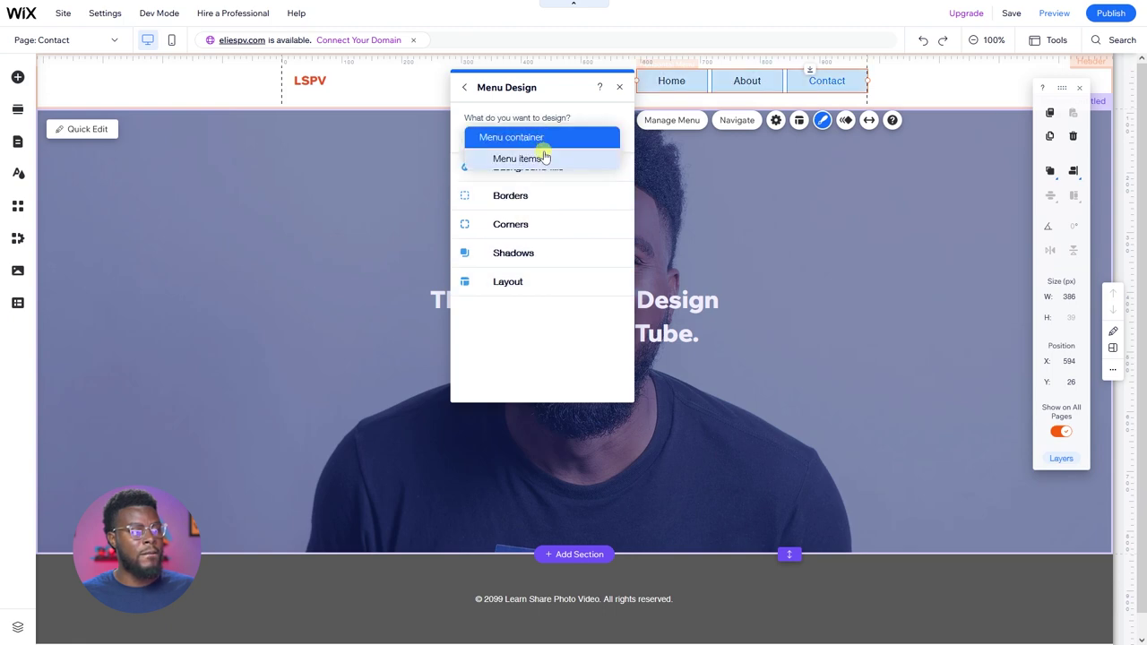
click(545, 137)
click(545, 167)
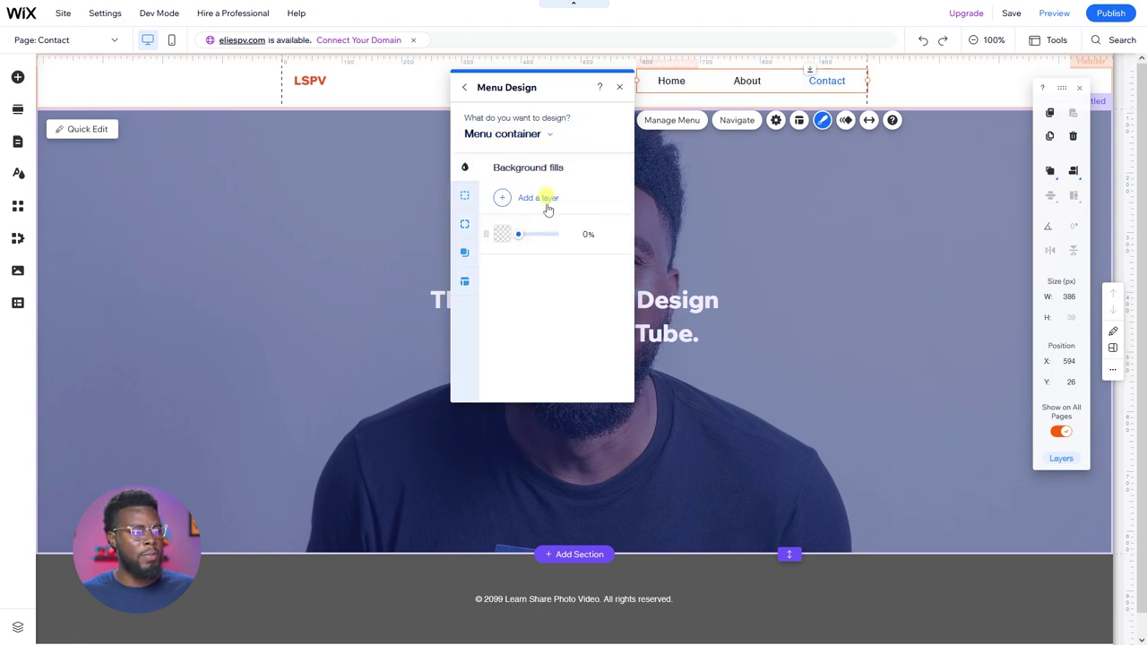
click(525, 135)
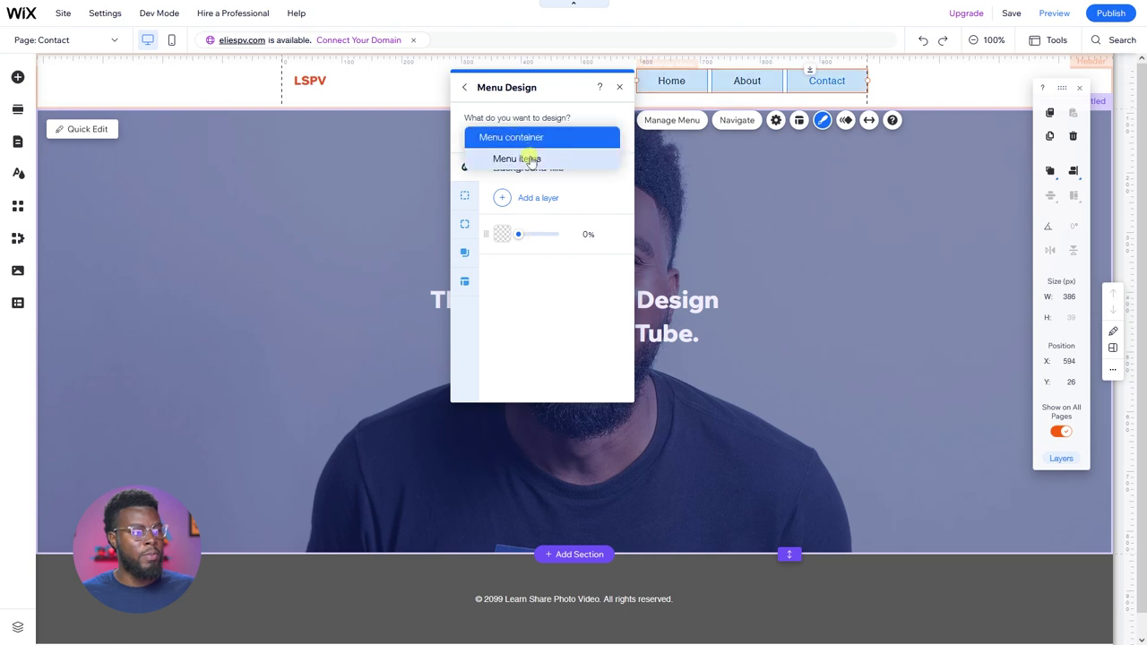
click(527, 158)
click(465, 229)
Set the font of the header menu items to Raleway
scroll(574, 251, down, 2)
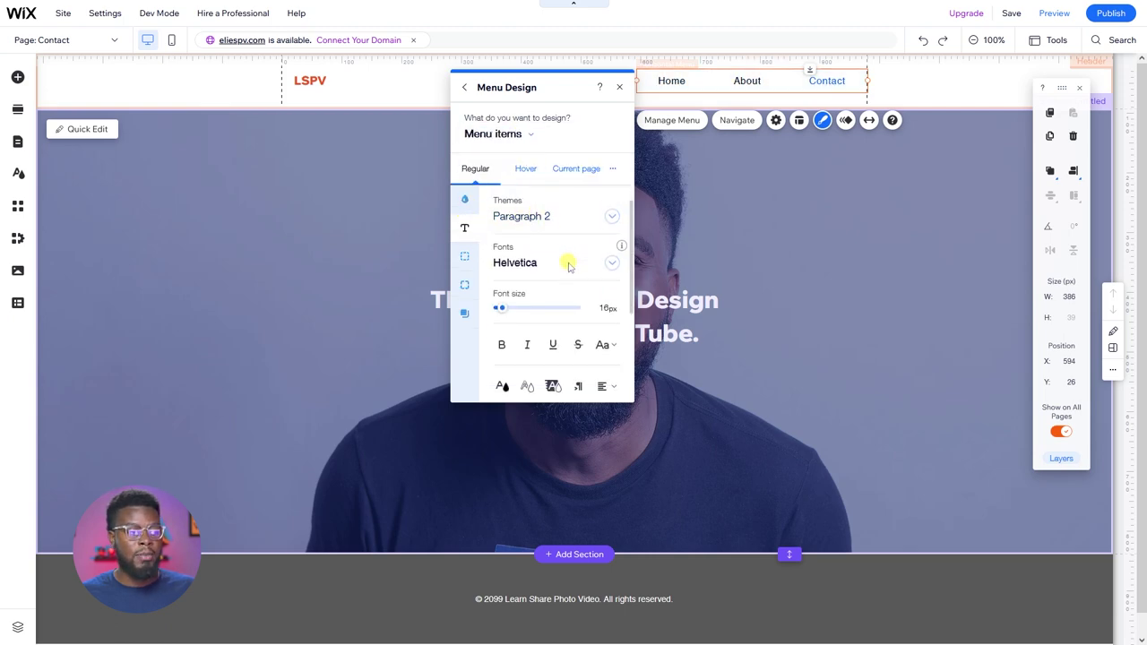
scroll(578, 249, up, 2)
scroll(584, 249, down, 1)
scroll(596, 247, up, 1)
click(610, 291)
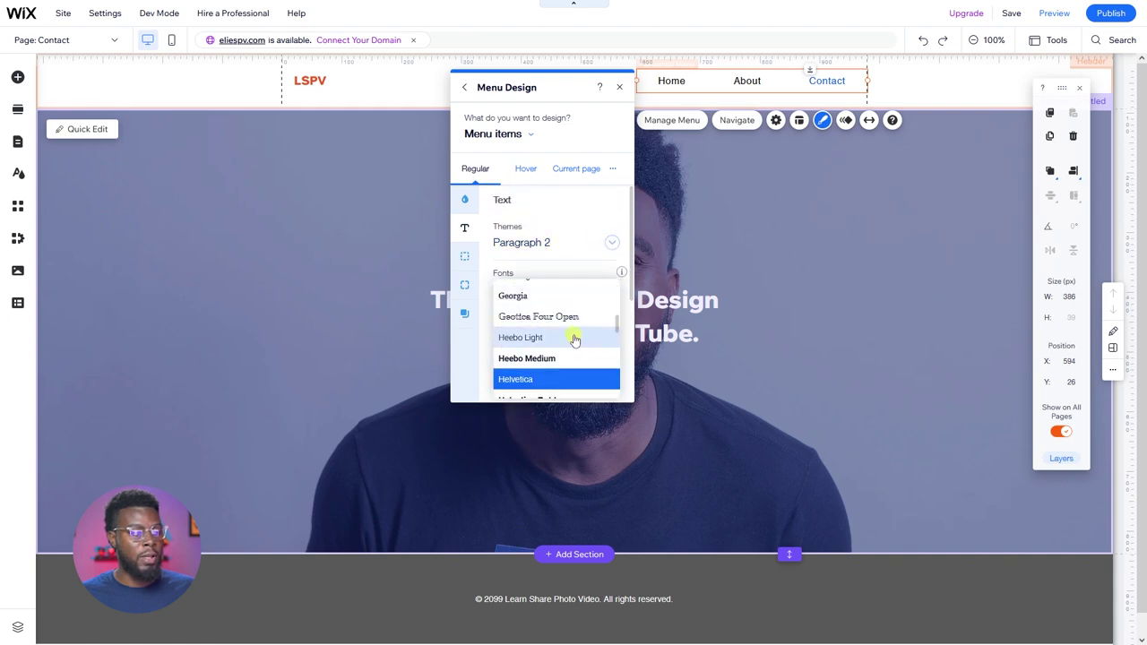
scroll(570, 333, down, 1)
click(489, 268)
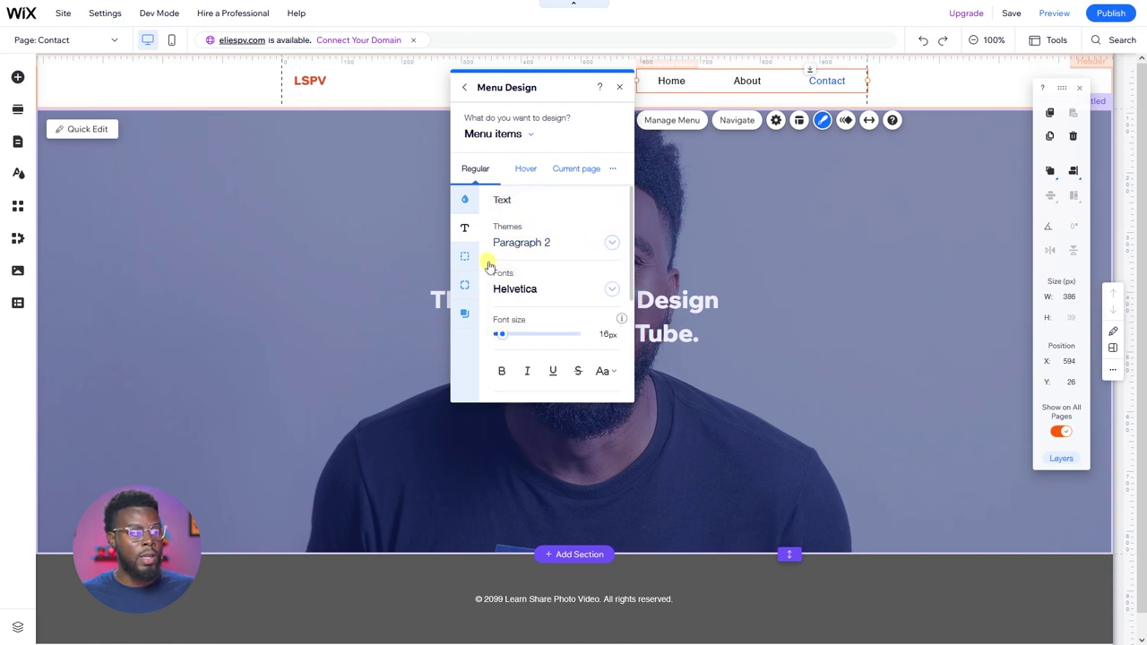
click(574, 292)
scroll(556, 333, down, 3)
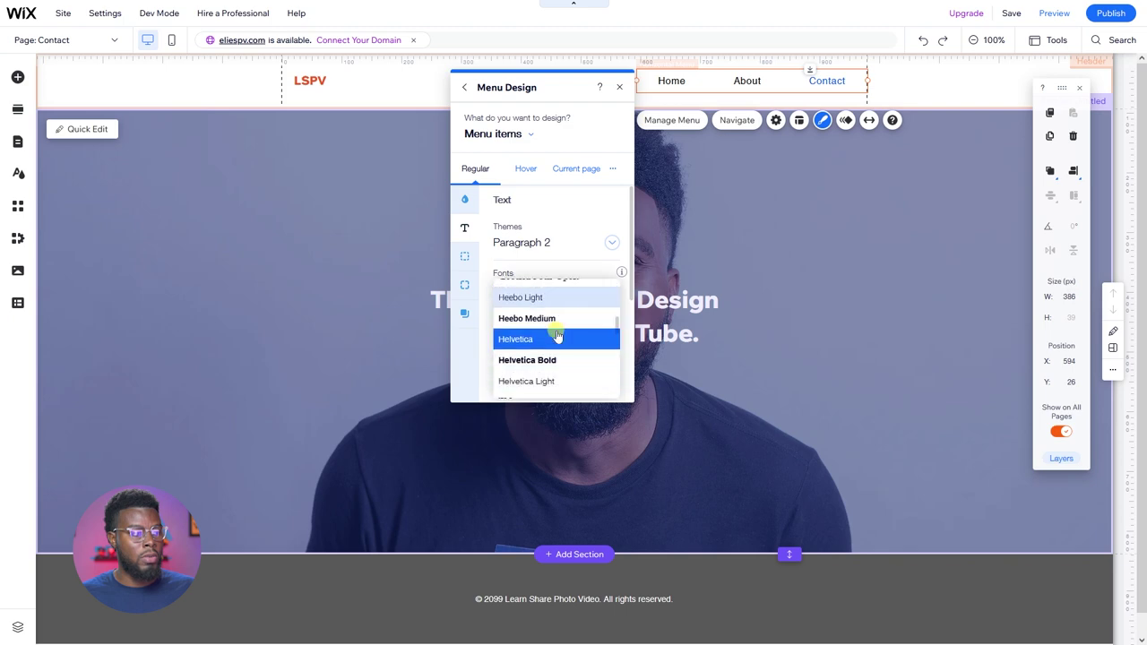
scroll(556, 335, down, 15)
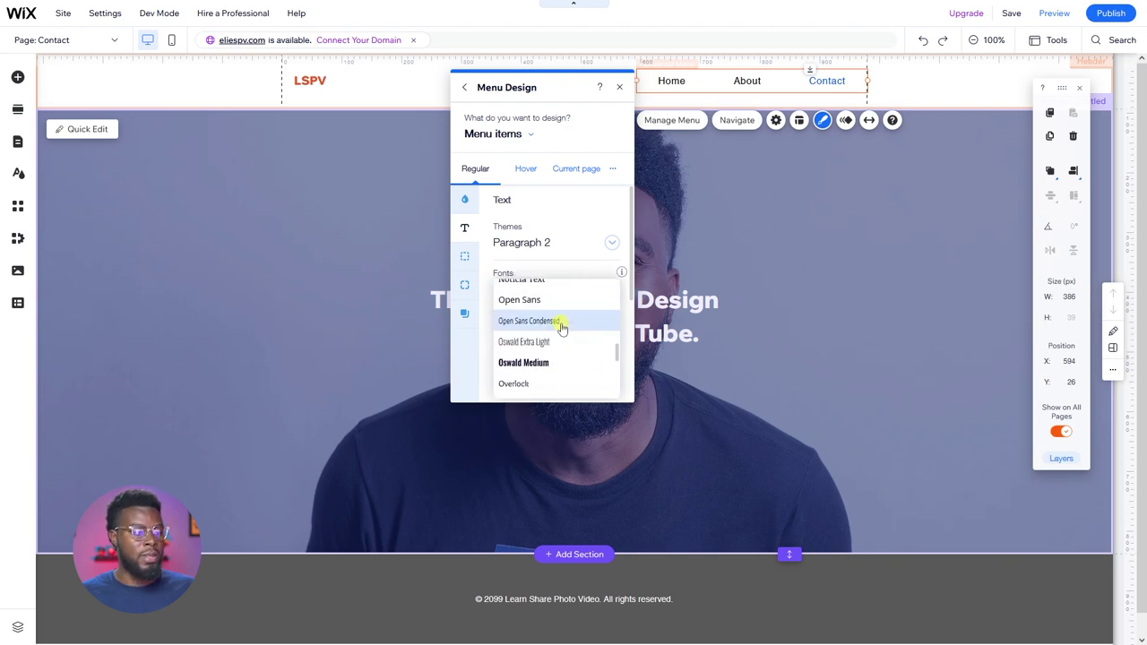
scroll(562, 330, down, 5)
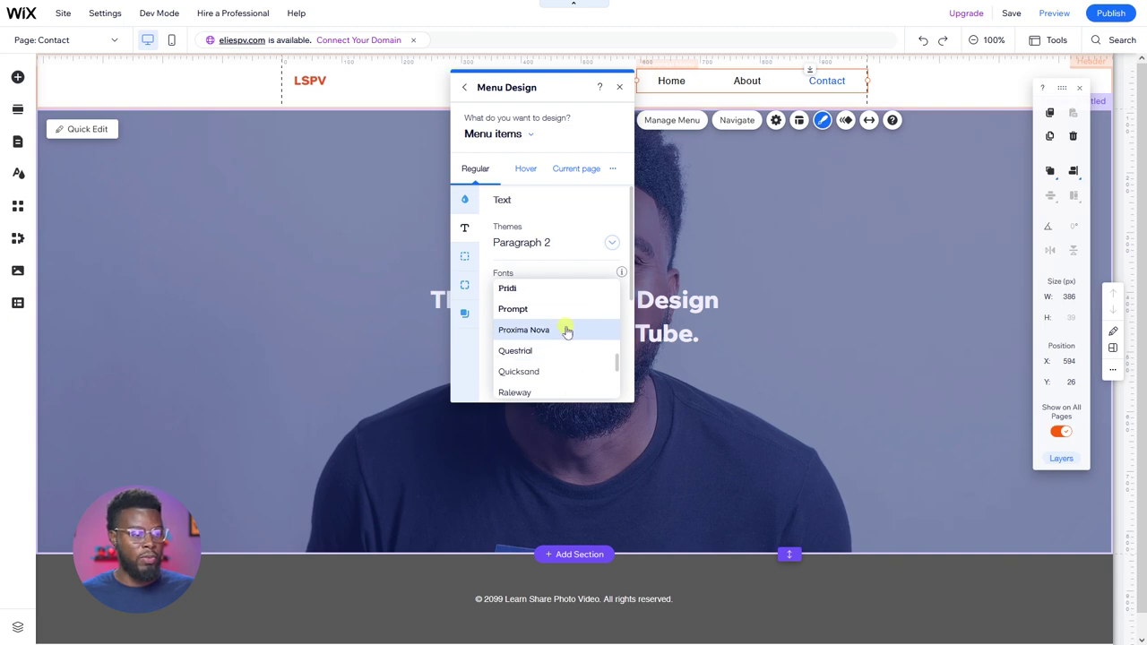
click(548, 391)
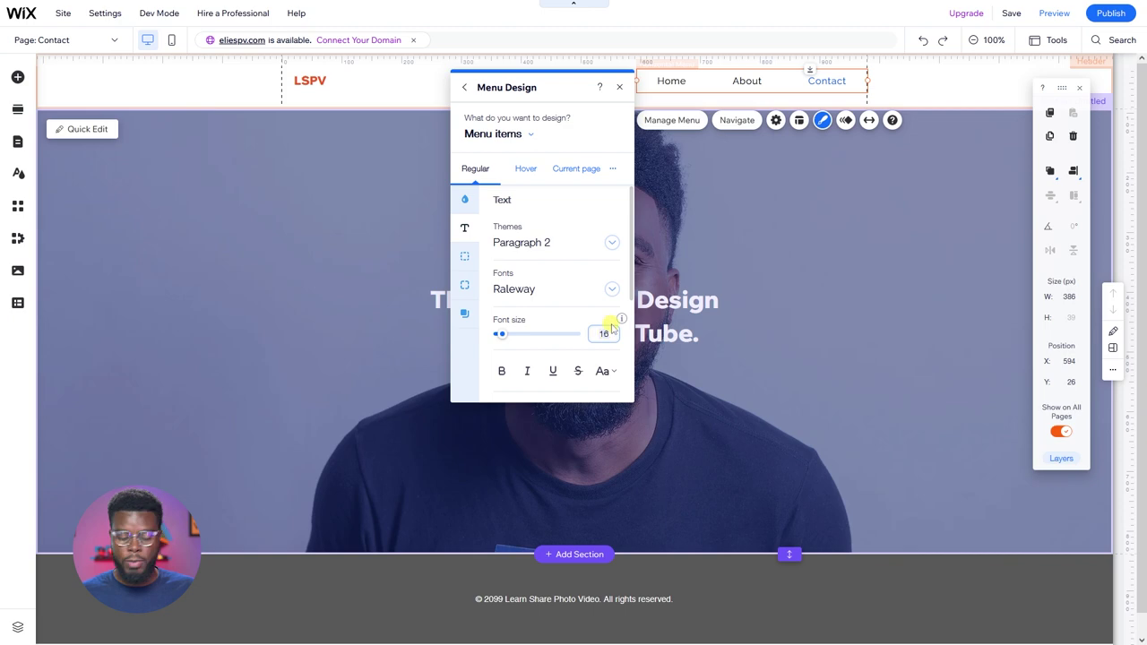
Set the menu items' character spacing to 0 em and their line spacing to Automatic
scroll(591, 305, down, 4)
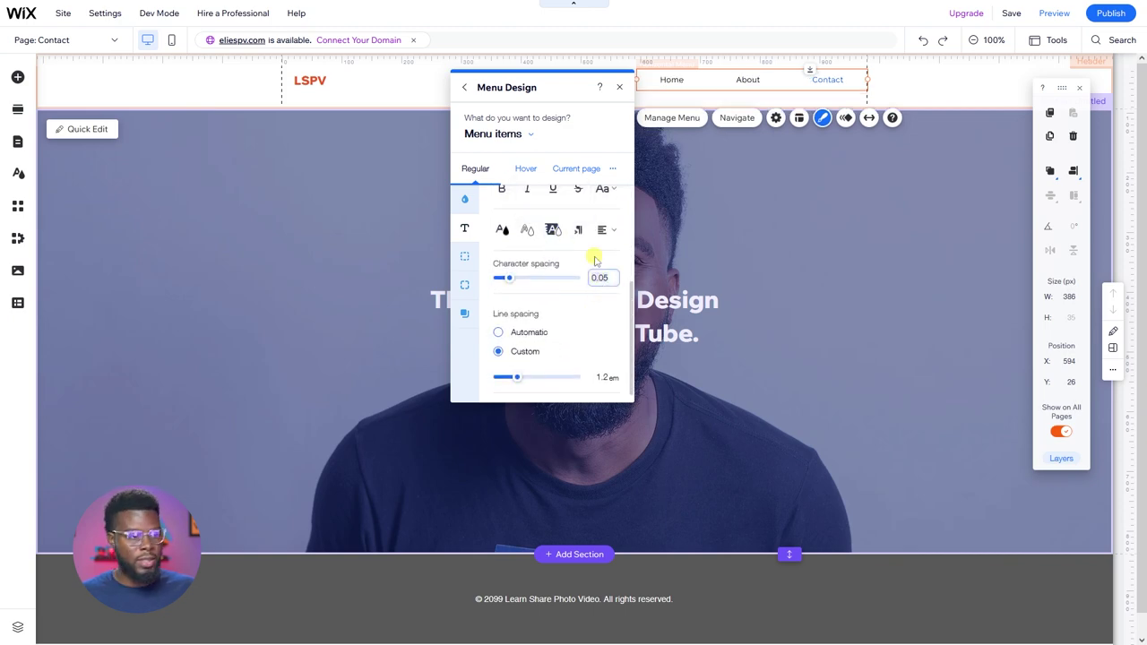
scroll(599, 329, down, 1)
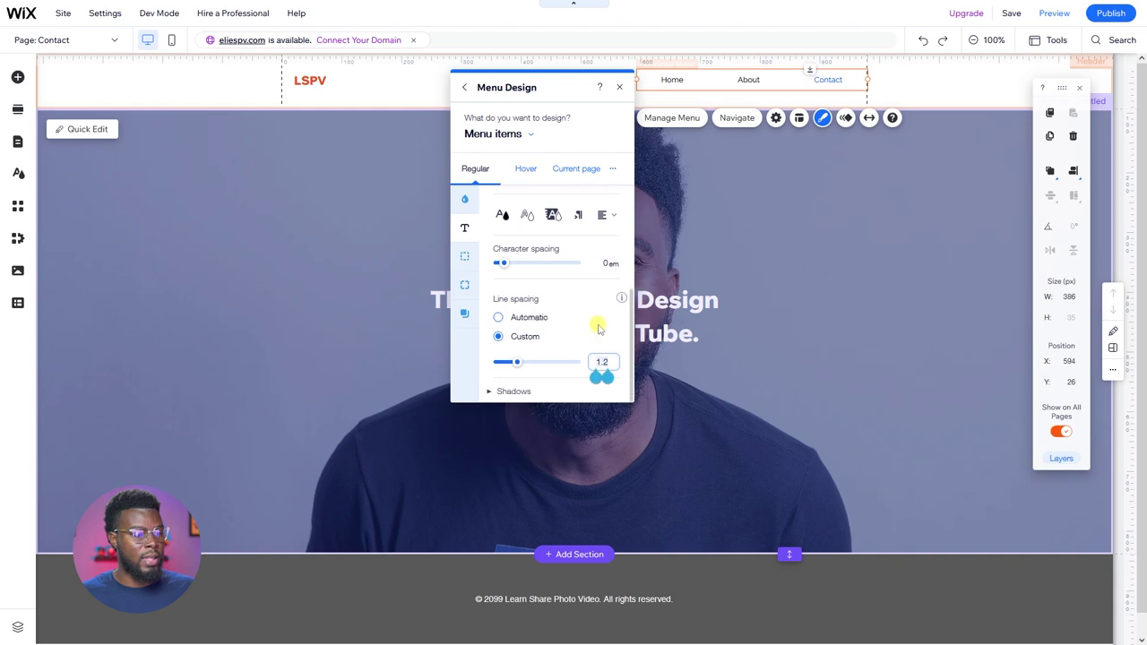
click(533, 319)
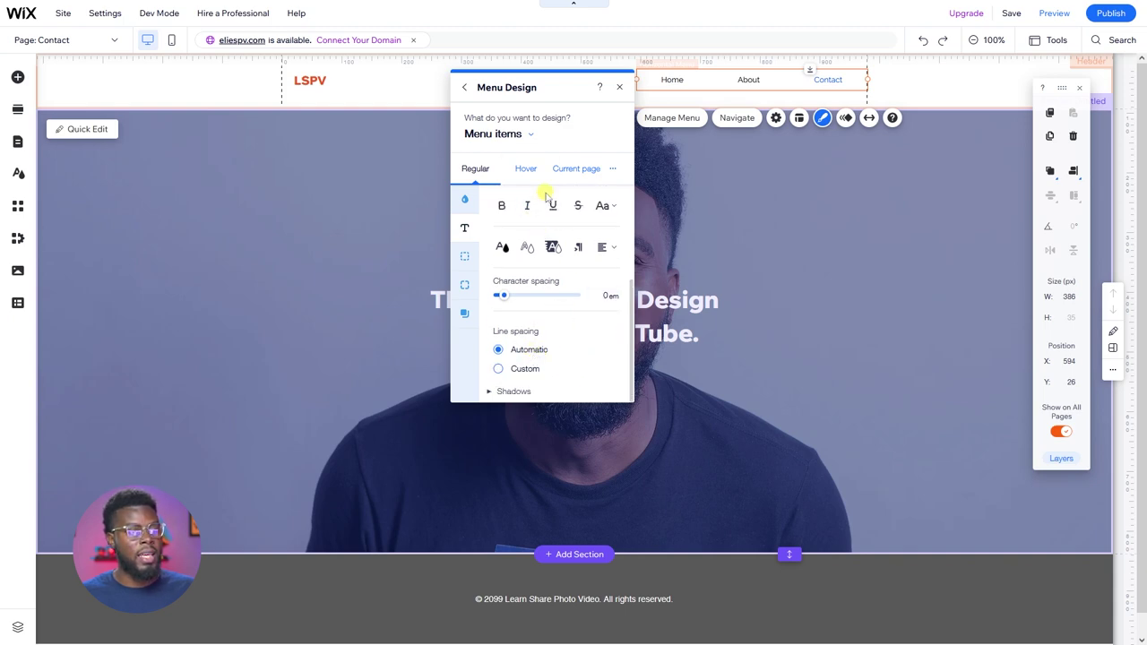
Set the menu items' font size to 14 px and close the menu design settings
scroll(603, 247, up, 3)
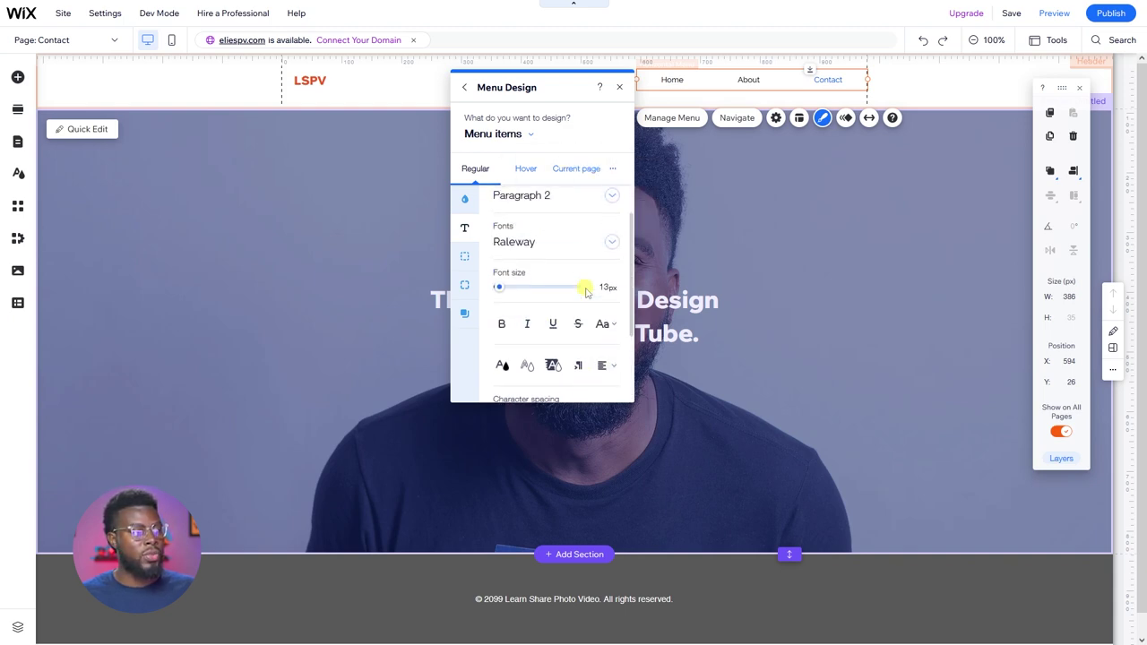
click(604, 289)
key(Up)
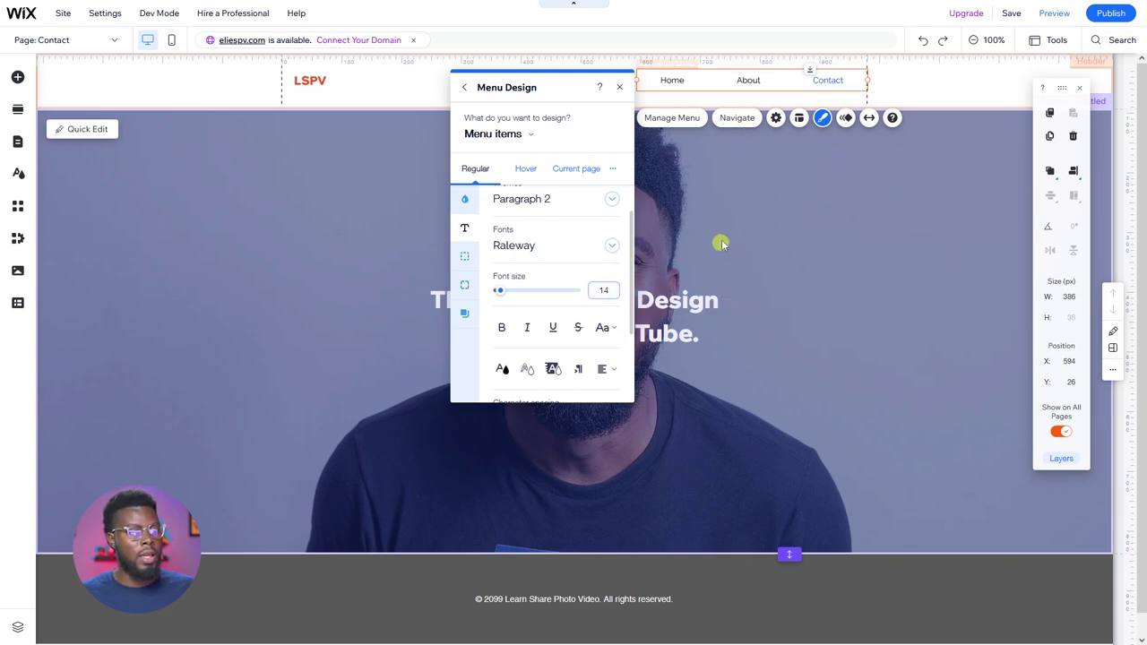
scroll(589, 251, up, 1)
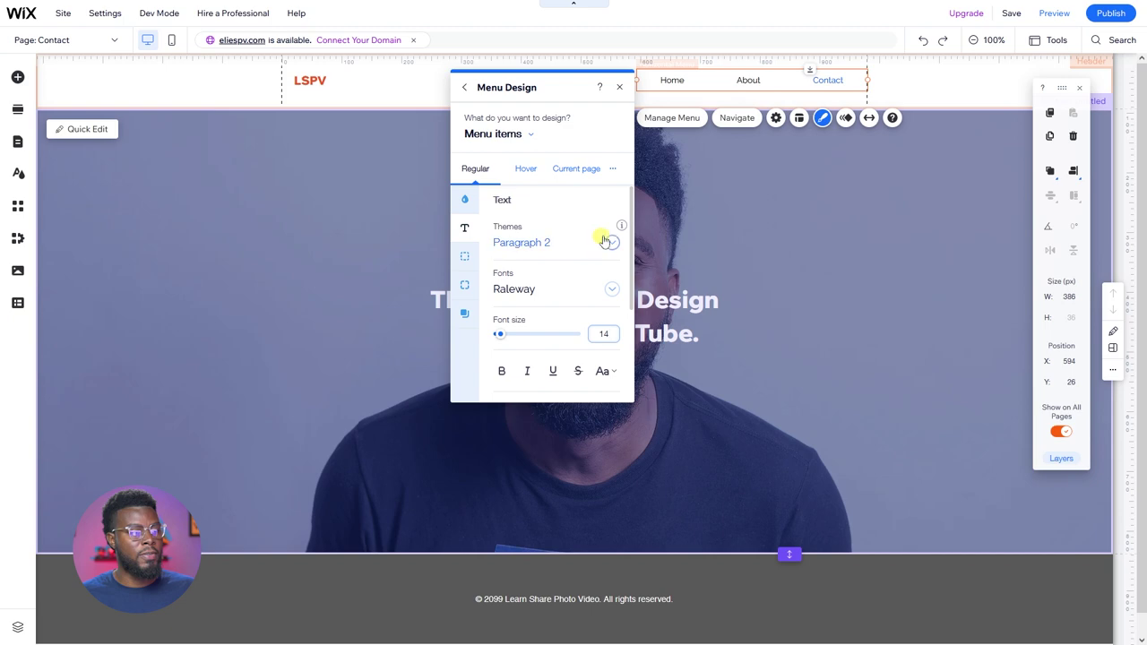
click(742, 240)
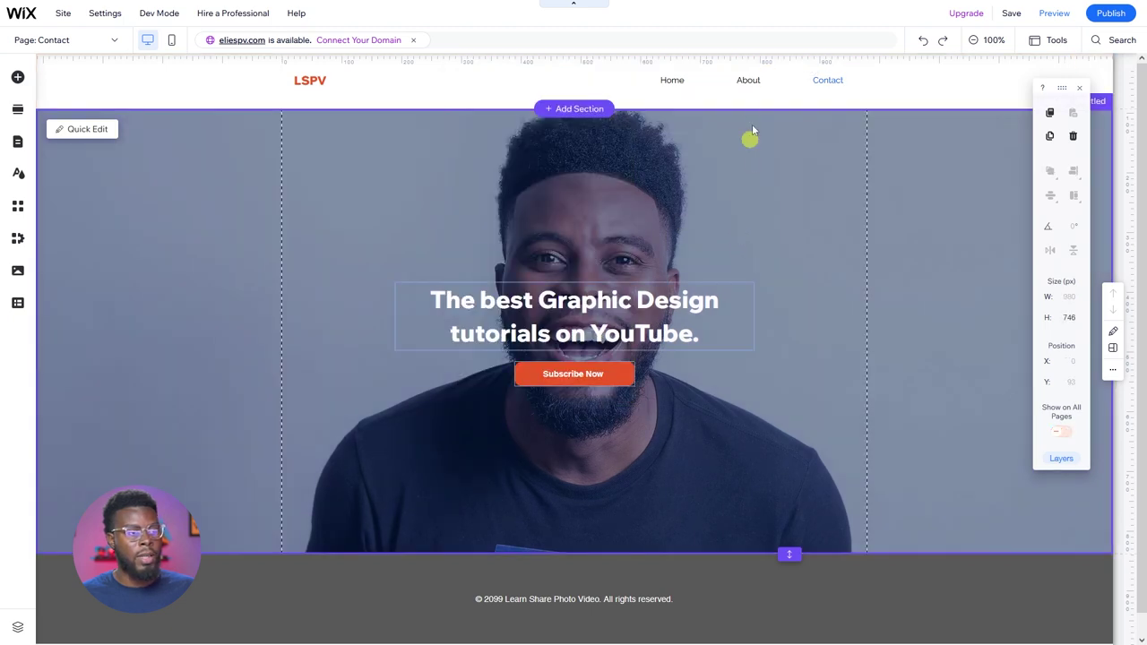
Narrow the header menu from its inner side to about 334 px wide and set the horizontal spacing between its items to 0 px
click(748, 81)
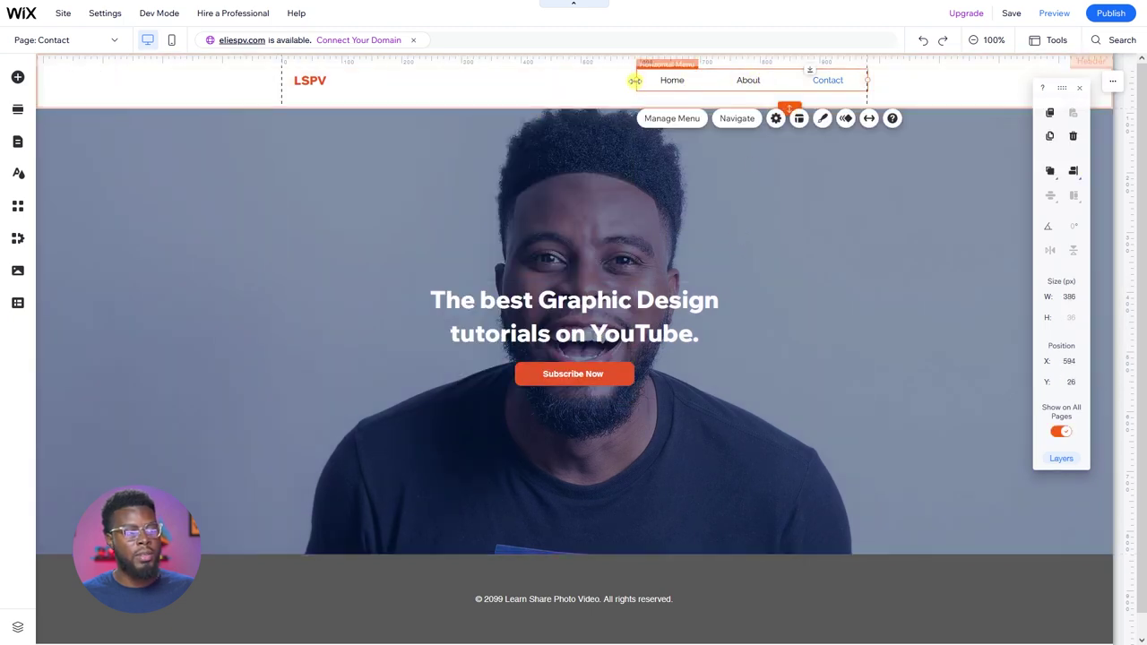
drag(644, 80, 674, 81)
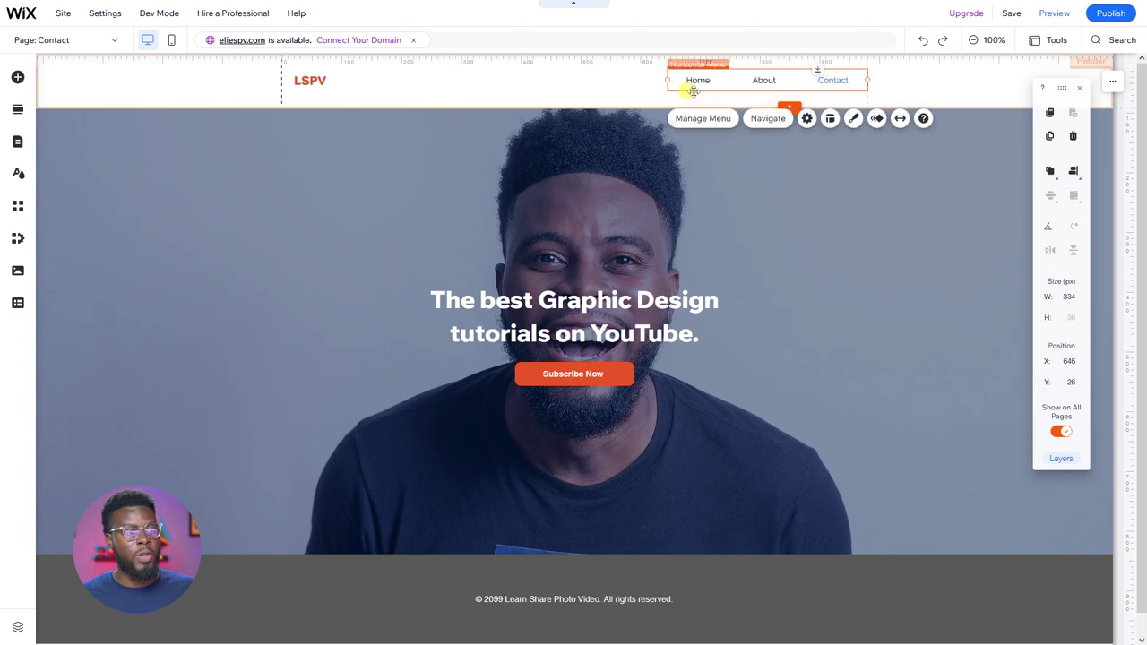
click(831, 120)
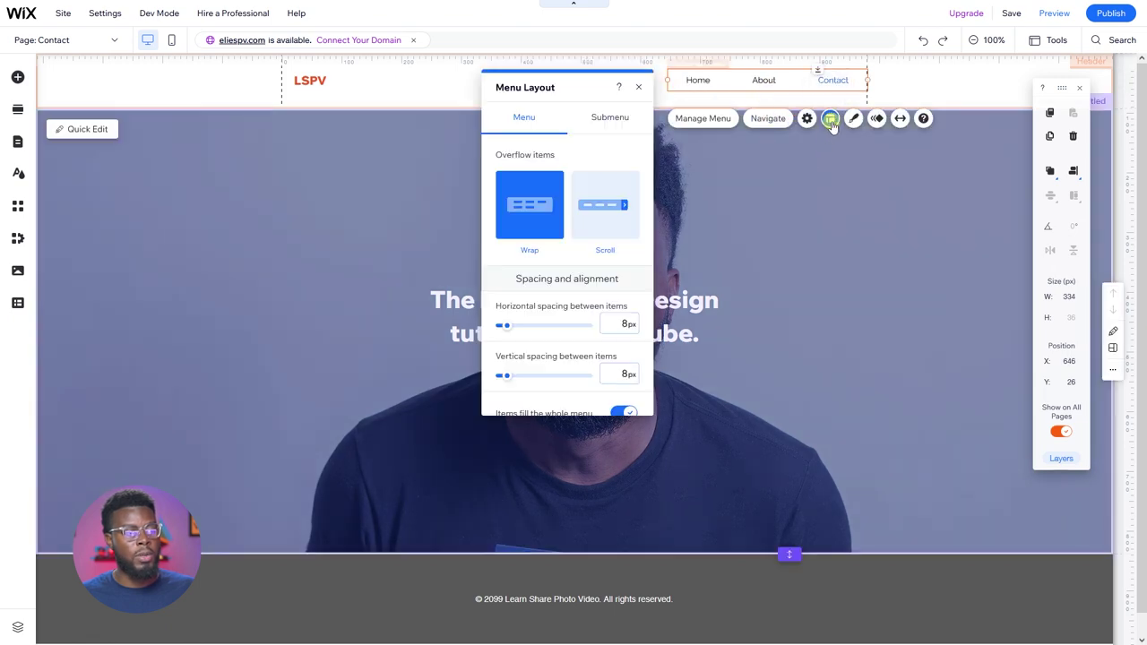
scroll(508, 266, down, 4)
scroll(491, 256, up, 5)
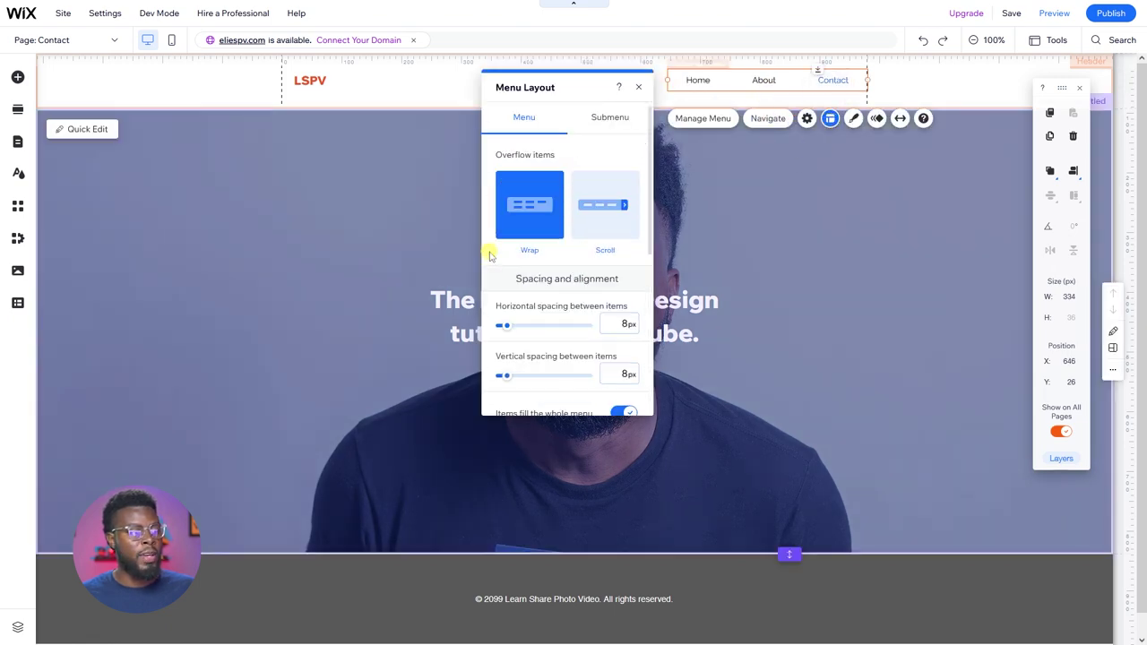
drag(529, 330, 494, 329)
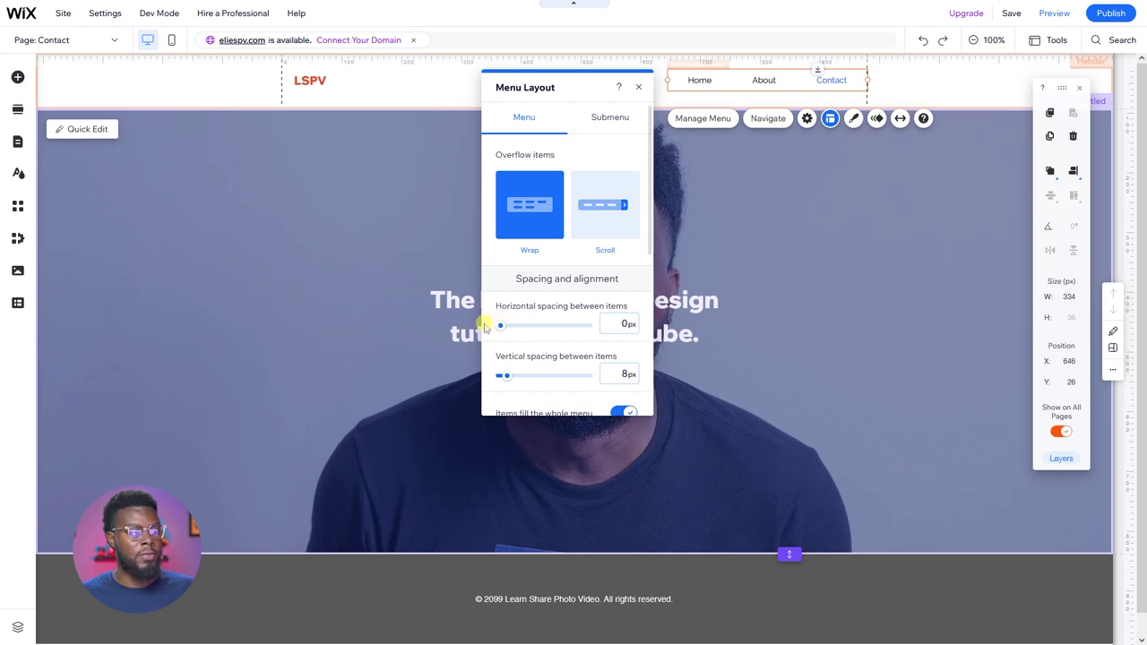
Nudge the header menu down to Y position 27 and check the page in preview mode
click(782, 205)
click(786, 81)
click(785, 80)
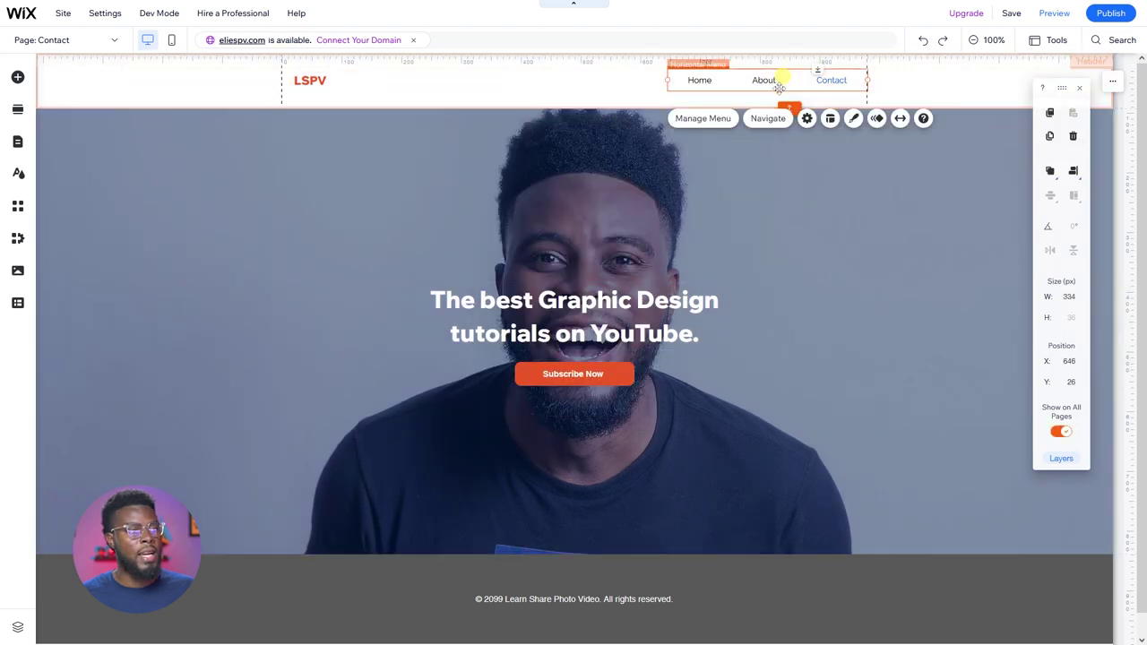
drag(740, 79, 737, 81)
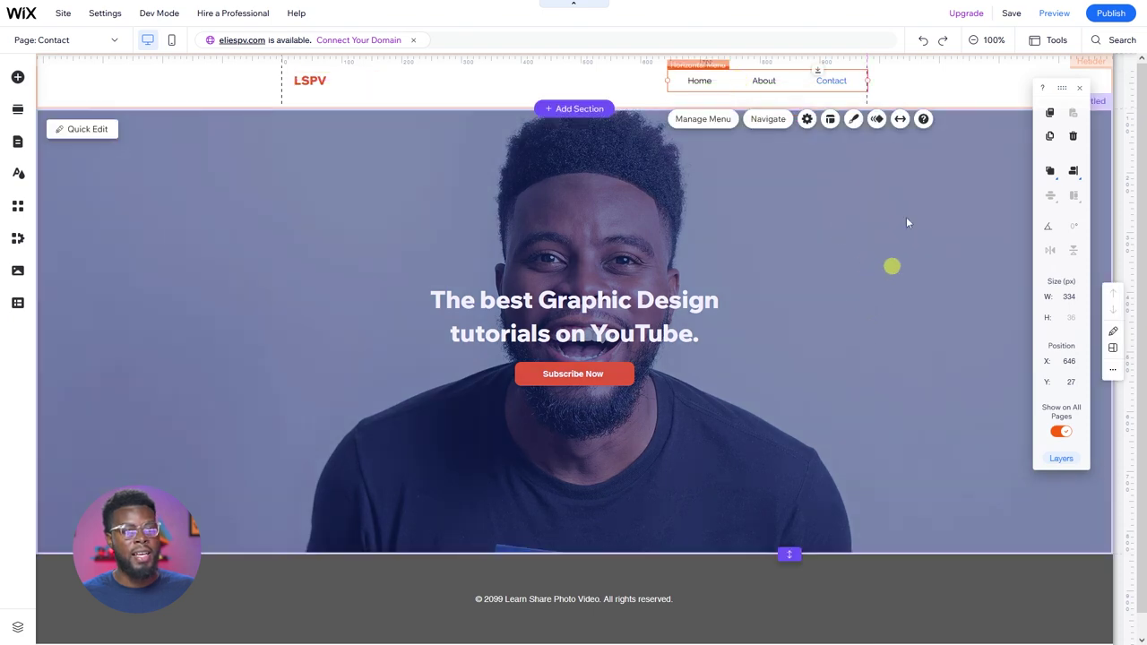
click(1055, 13)
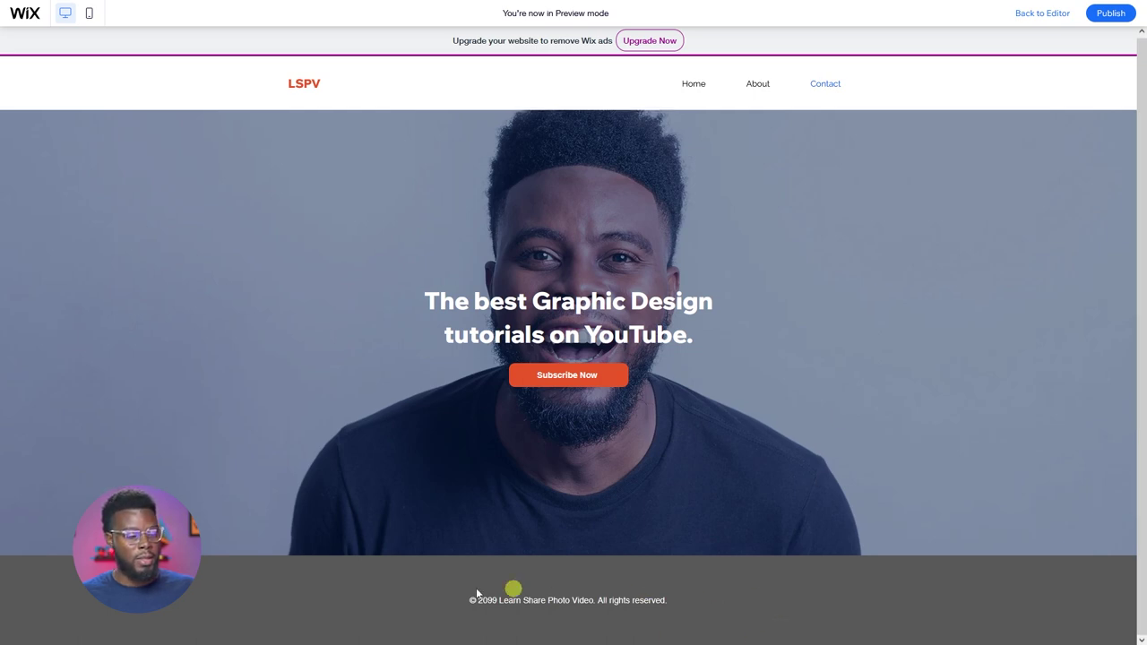
click(1038, 13)
Set the footer's background fill to the darkest blue theme color
click(724, 604)
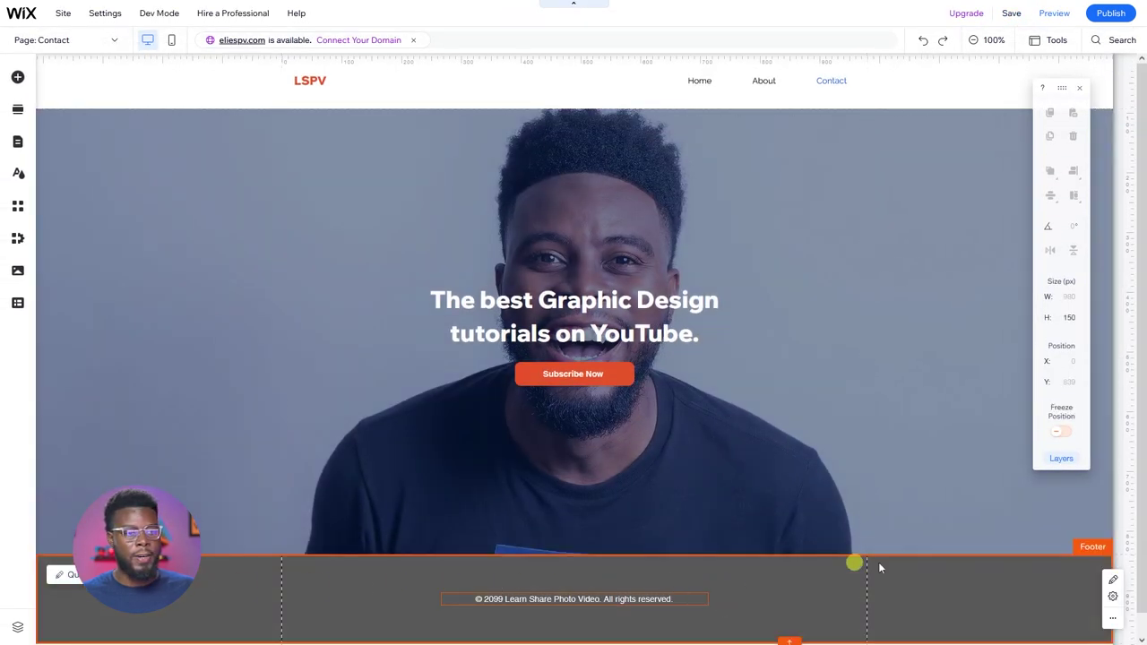
click(468, 579)
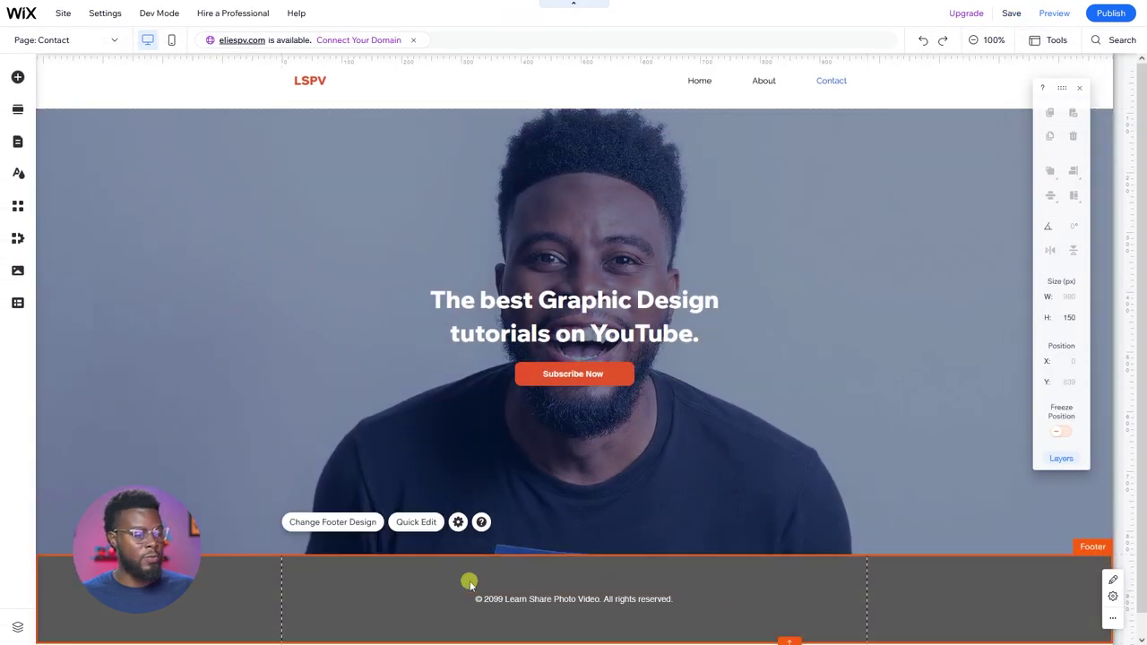
click(338, 525)
click(226, 609)
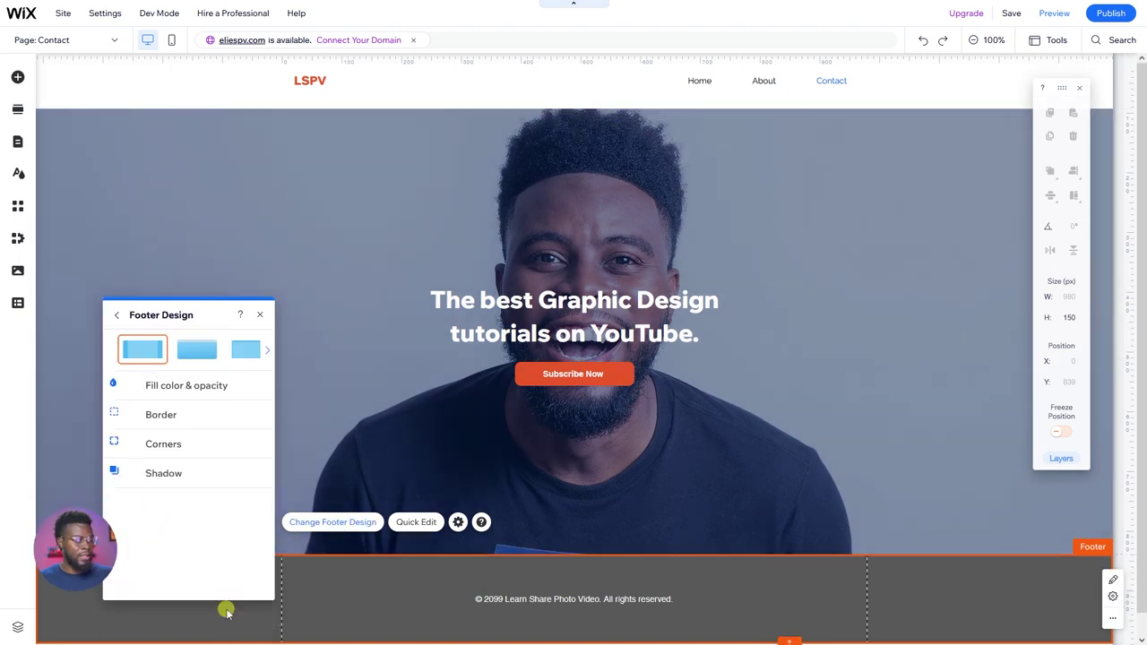
click(209, 388)
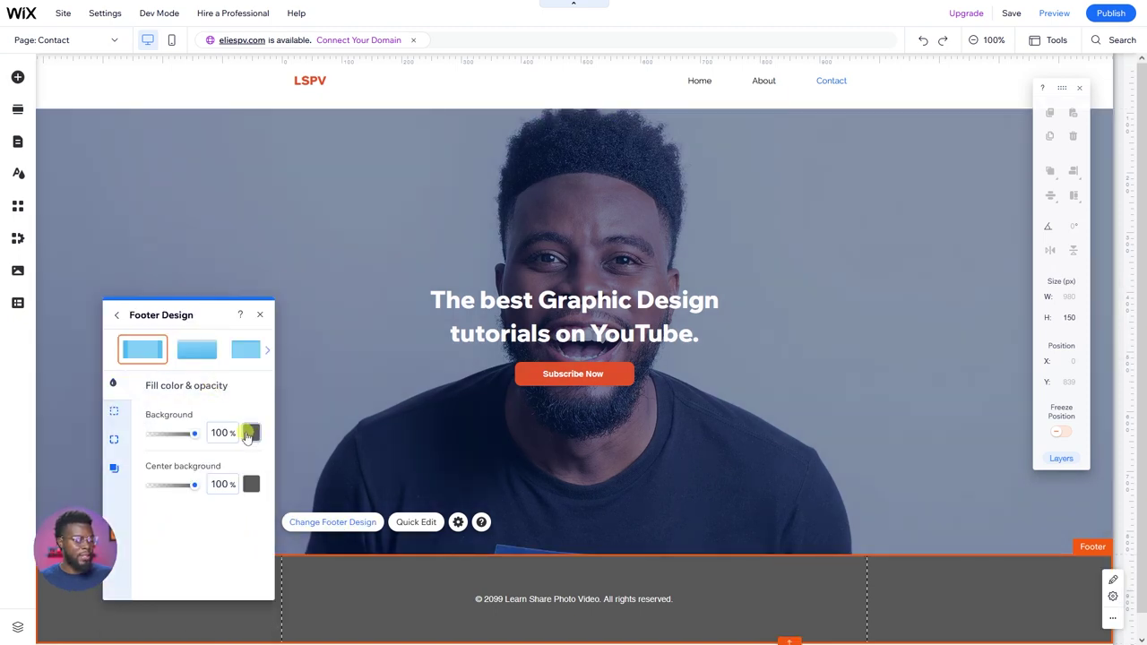
click(250, 433)
click(362, 484)
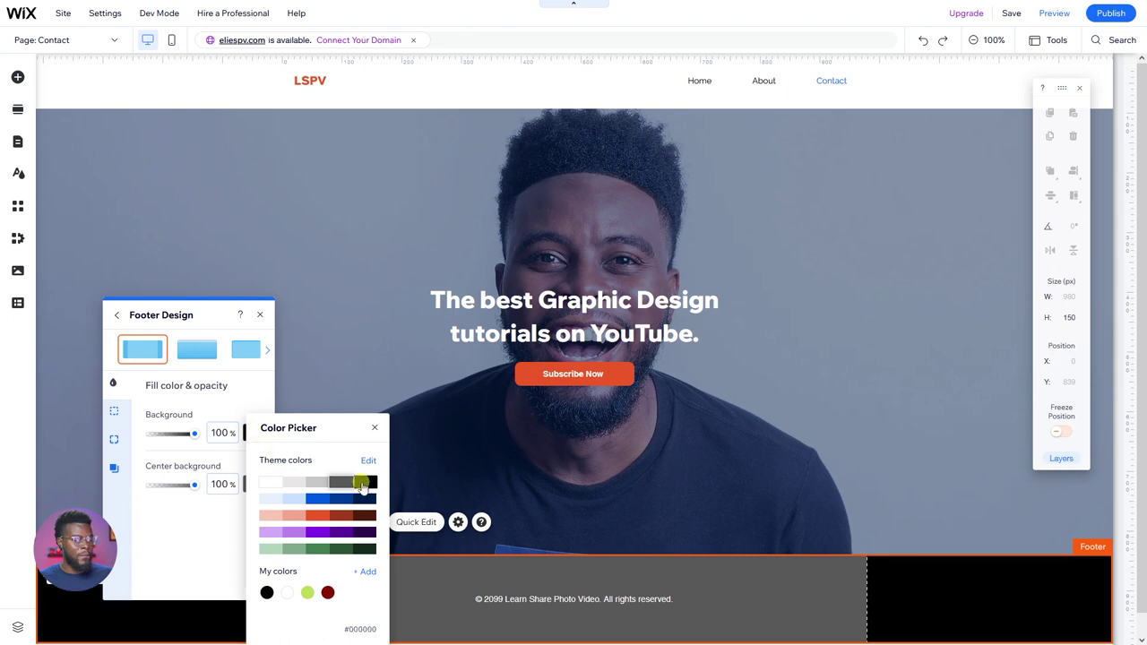
click(362, 502)
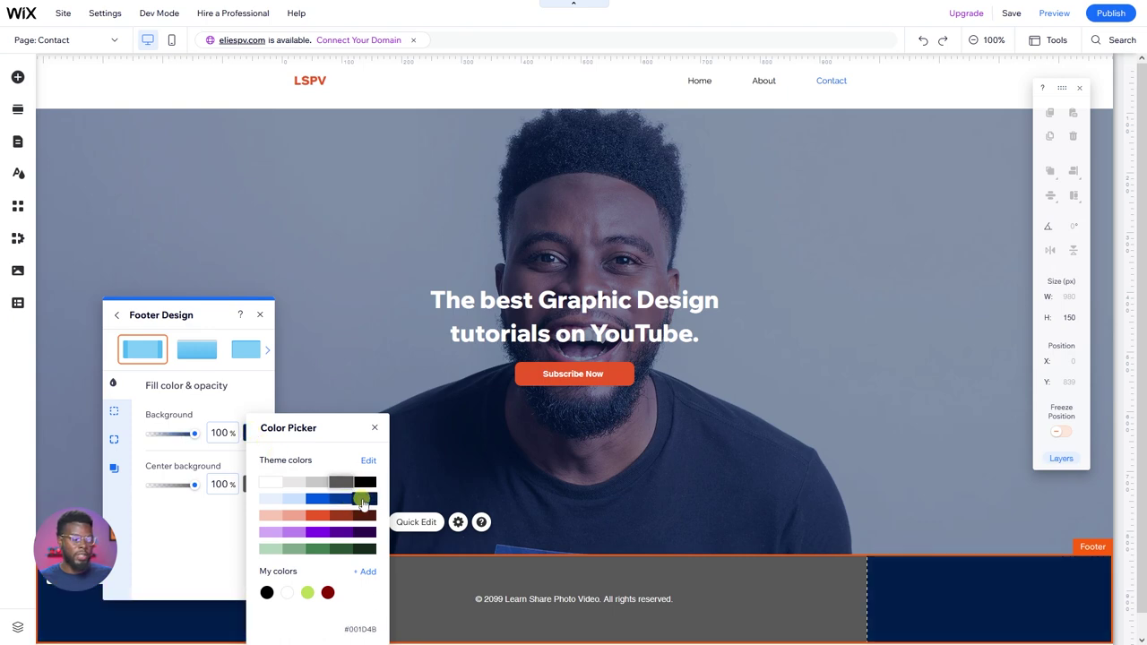
Set the footer's center background to the darkest blue theme color and close the footer design settings
click(250, 484)
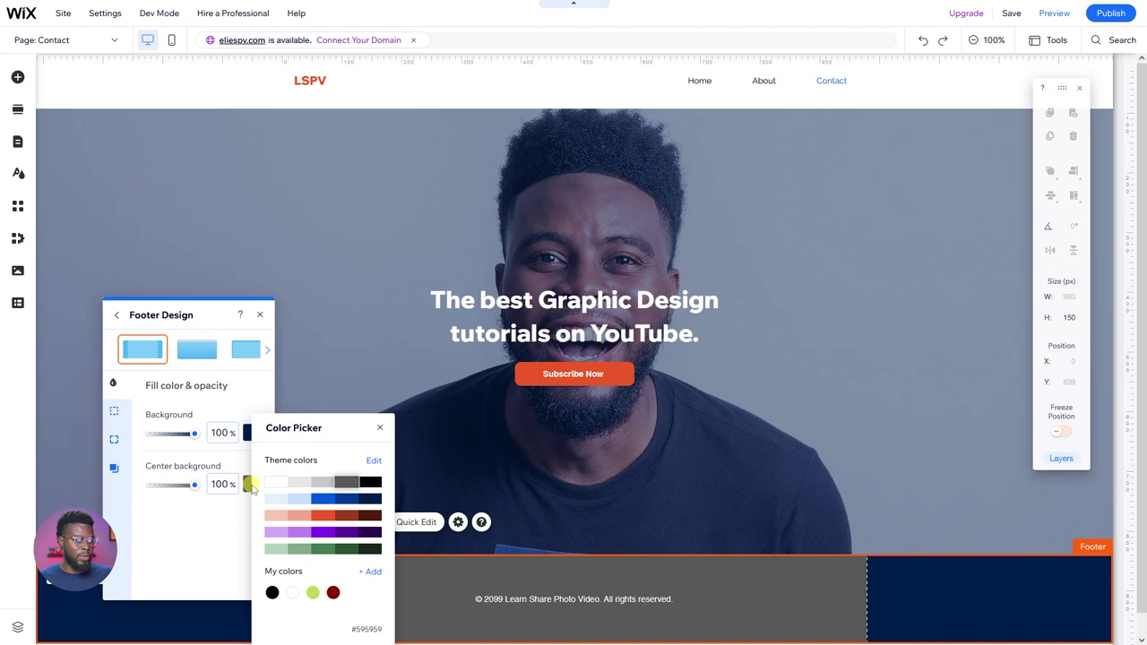
click(369, 499)
click(661, 504)
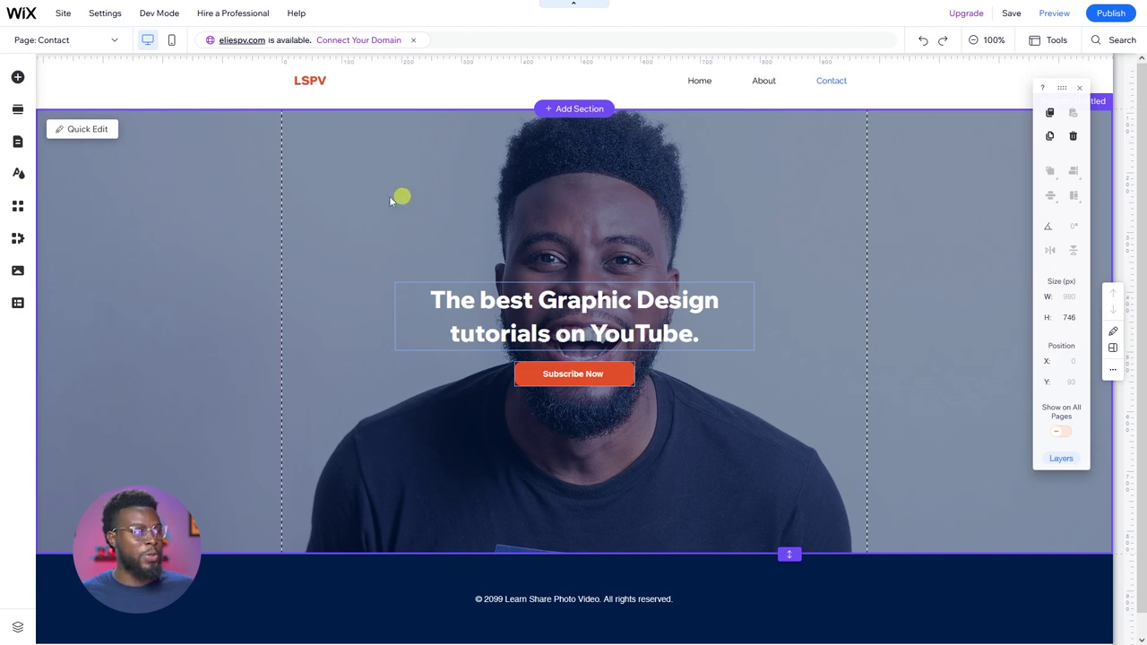
Add a social bar with plain gray icons to the hero section, just above the headline
click(17, 77)
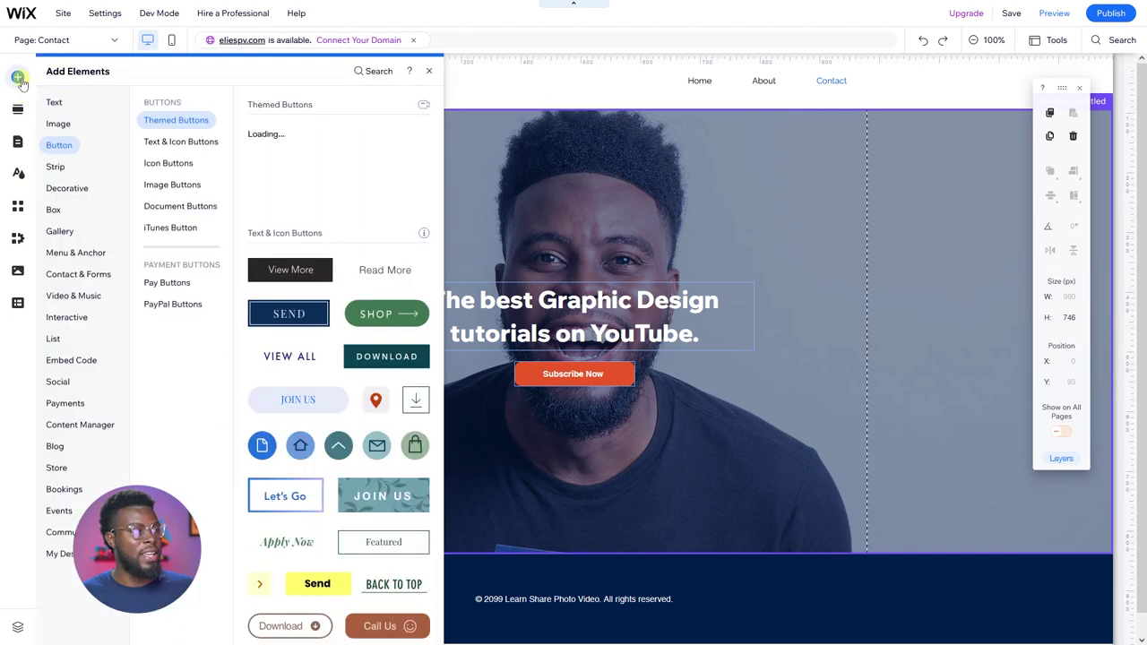
mouse_move(63, 381)
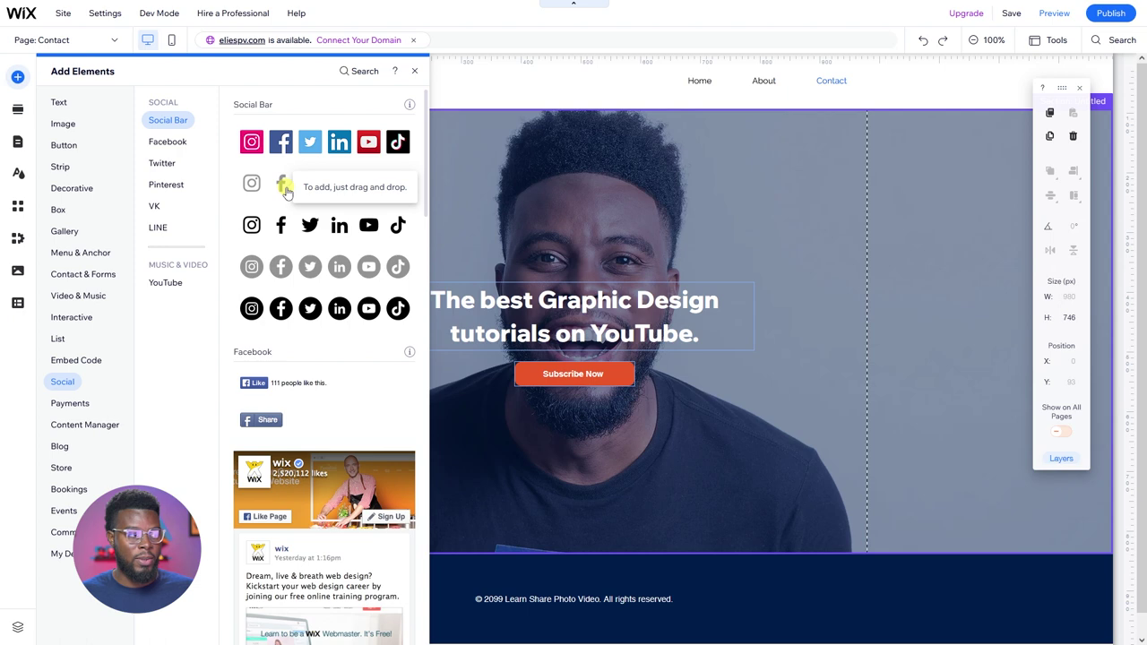
drag(285, 192, 592, 267)
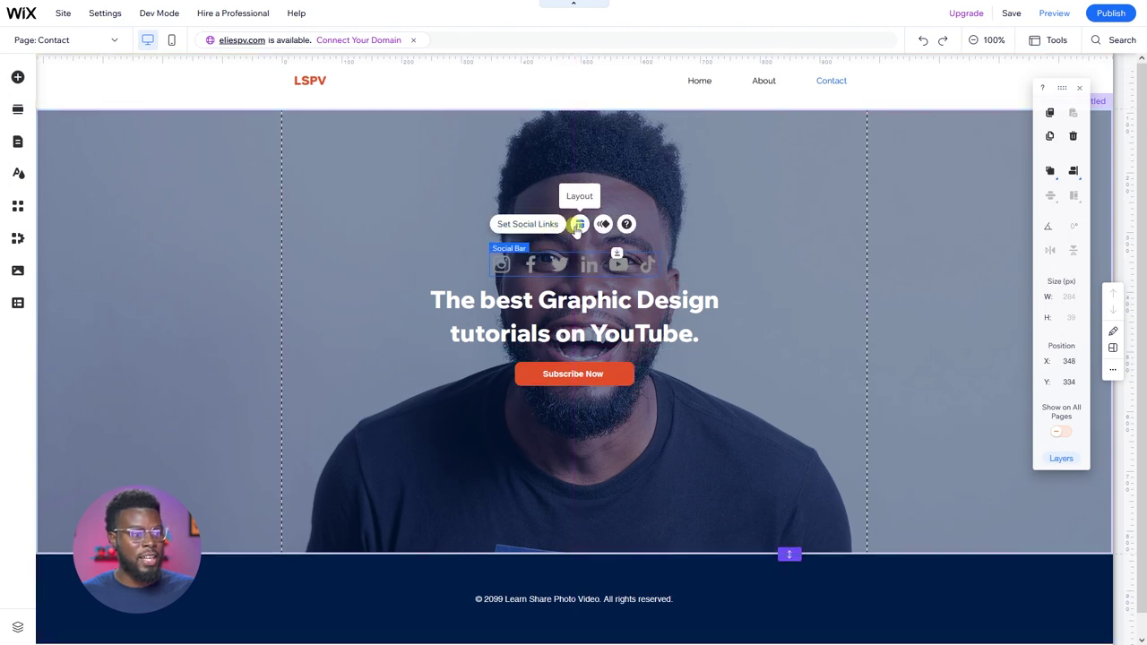
Set the social bar's icon size to 25 px
click(580, 224)
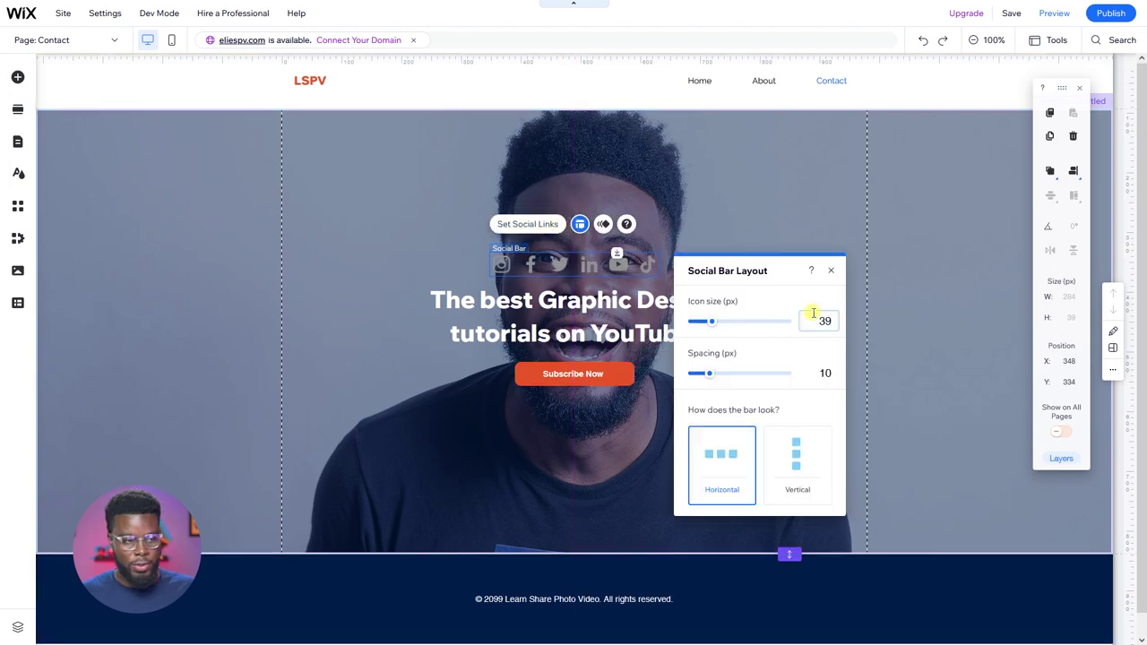
key(Return)
click(699, 229)
click(580, 224)
click(766, 321)
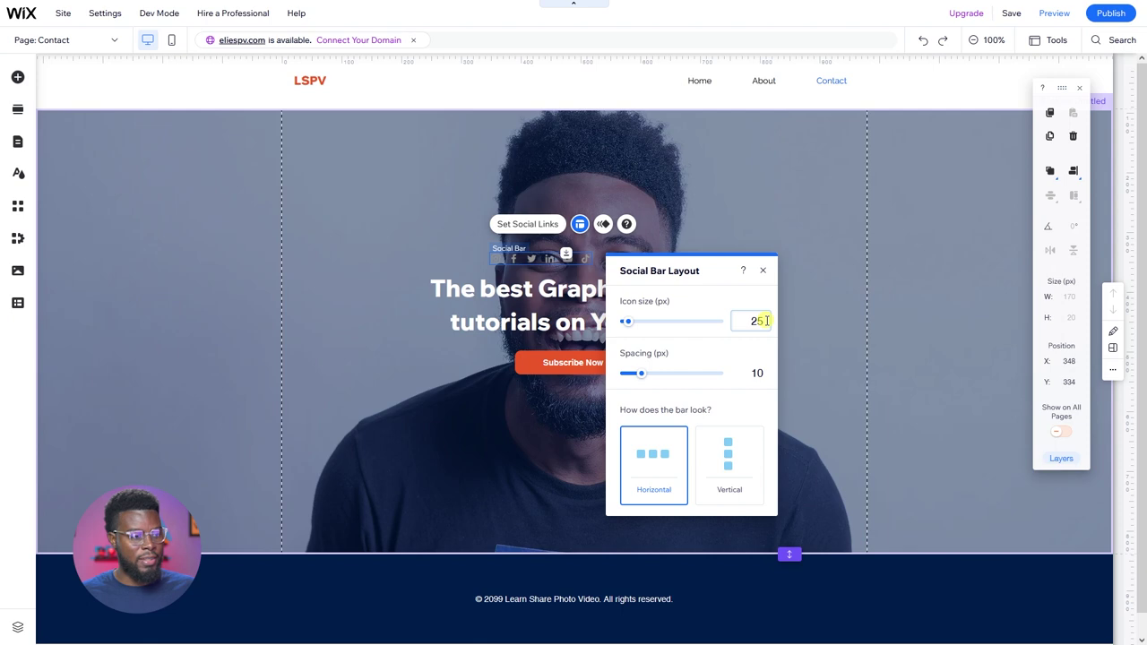
text(25)
key(Tab)
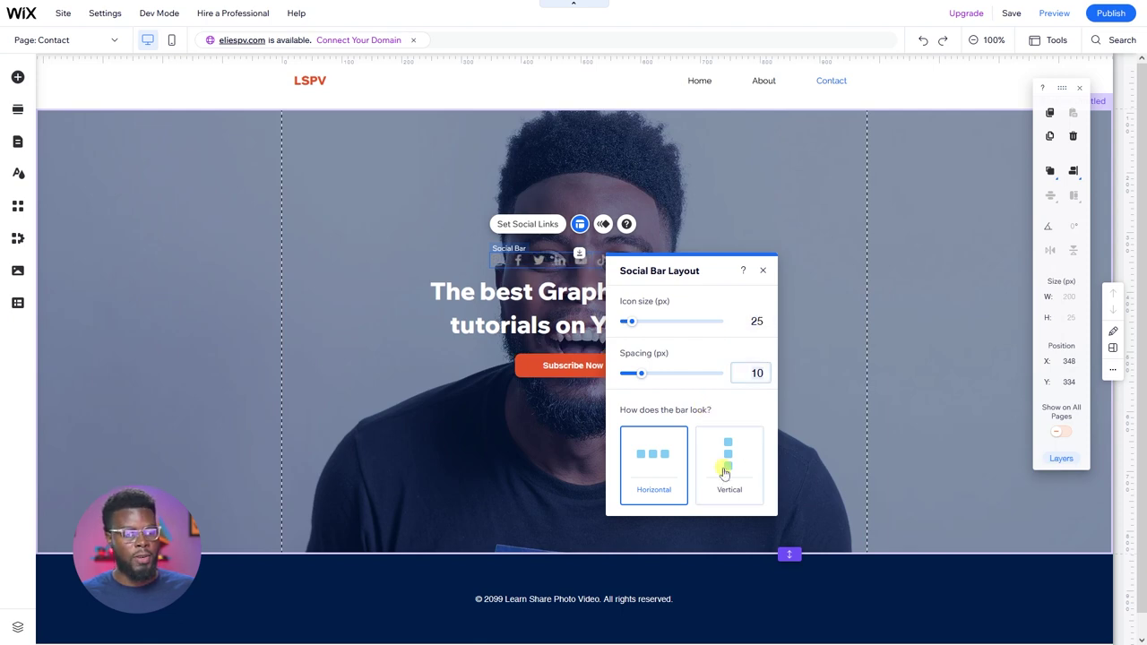
Remove the Twitter, Facebook, LinkedIn and TikTok icons from the social bar's links
click(539, 224)
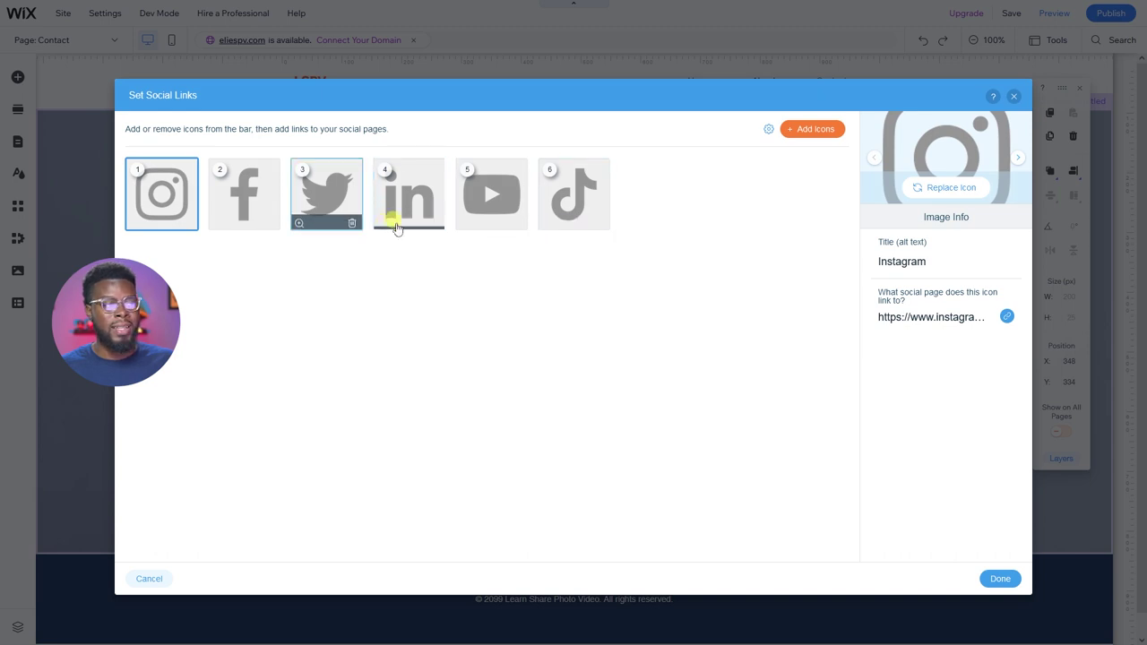
click(351, 222)
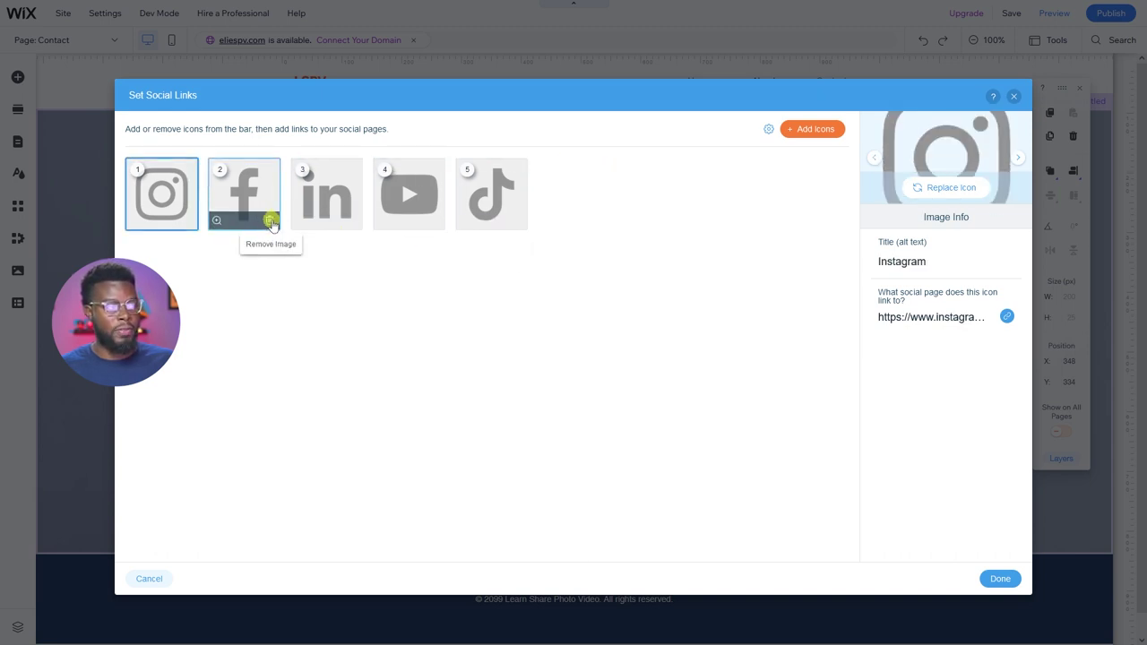
click(271, 222)
click(271, 222)
click(353, 223)
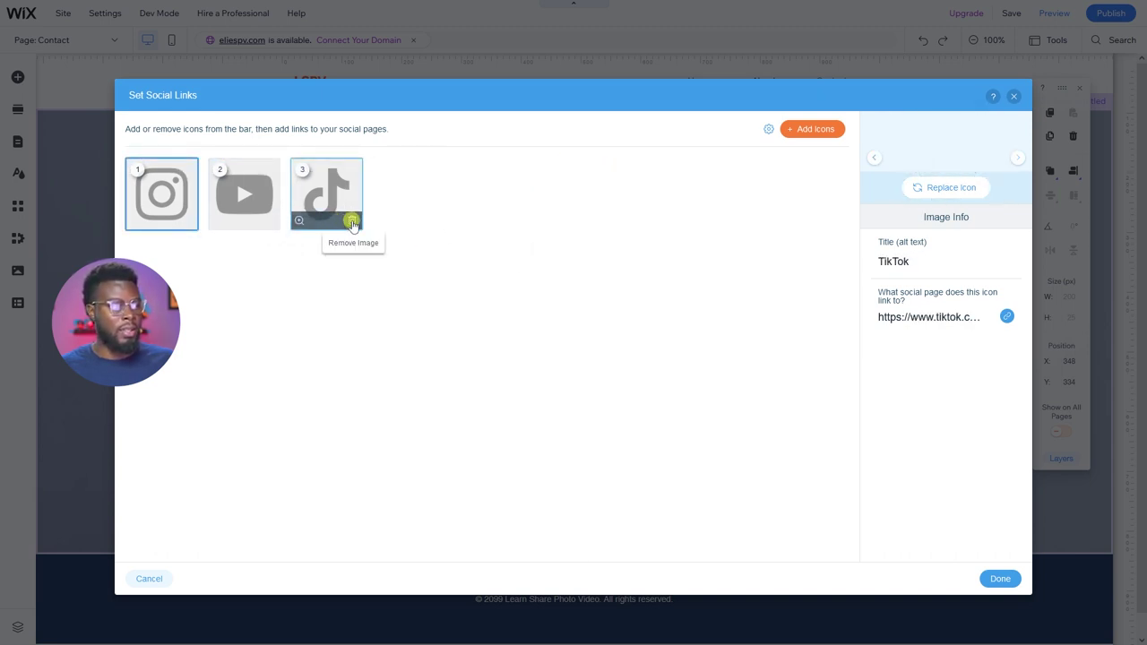
click(352, 223)
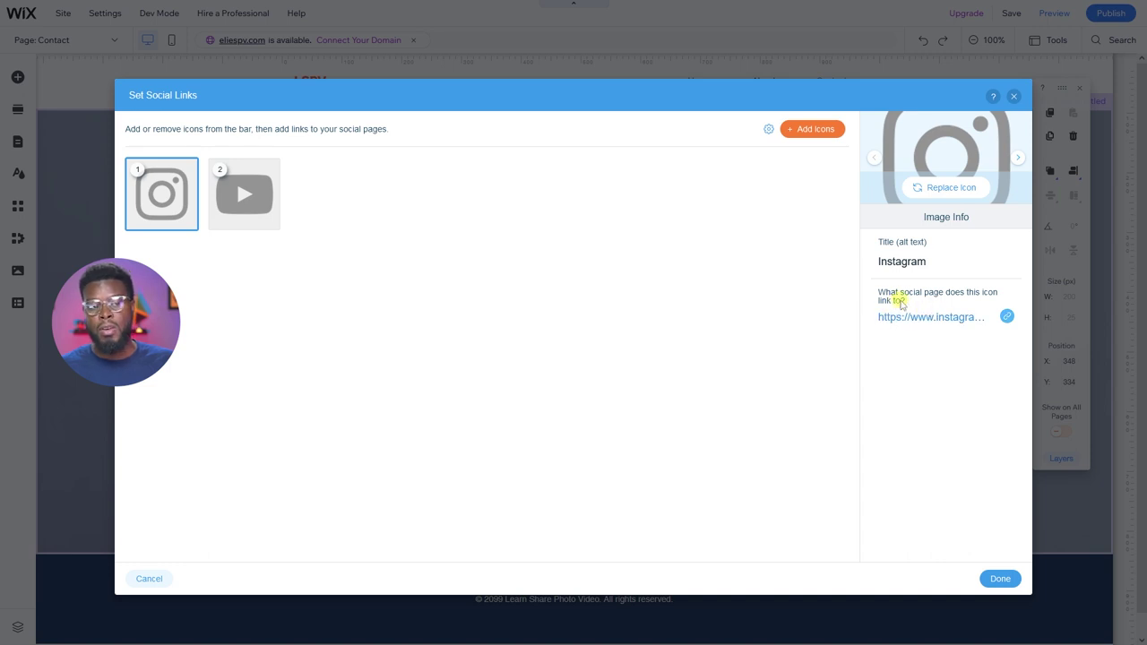
click(953, 318)
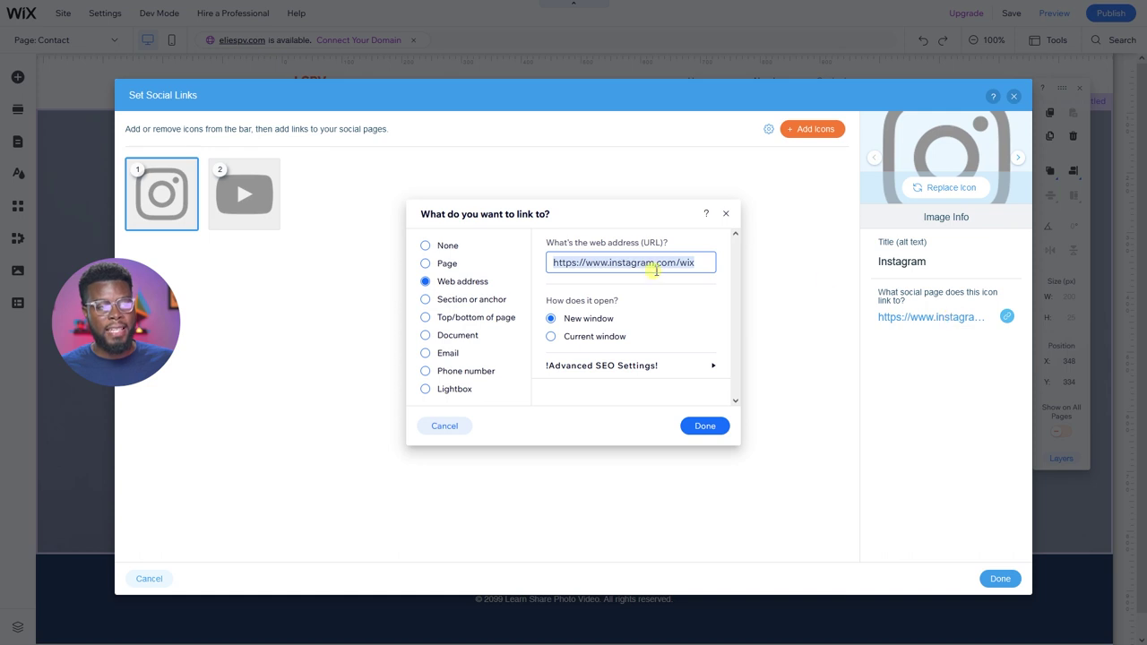
click(701, 262)
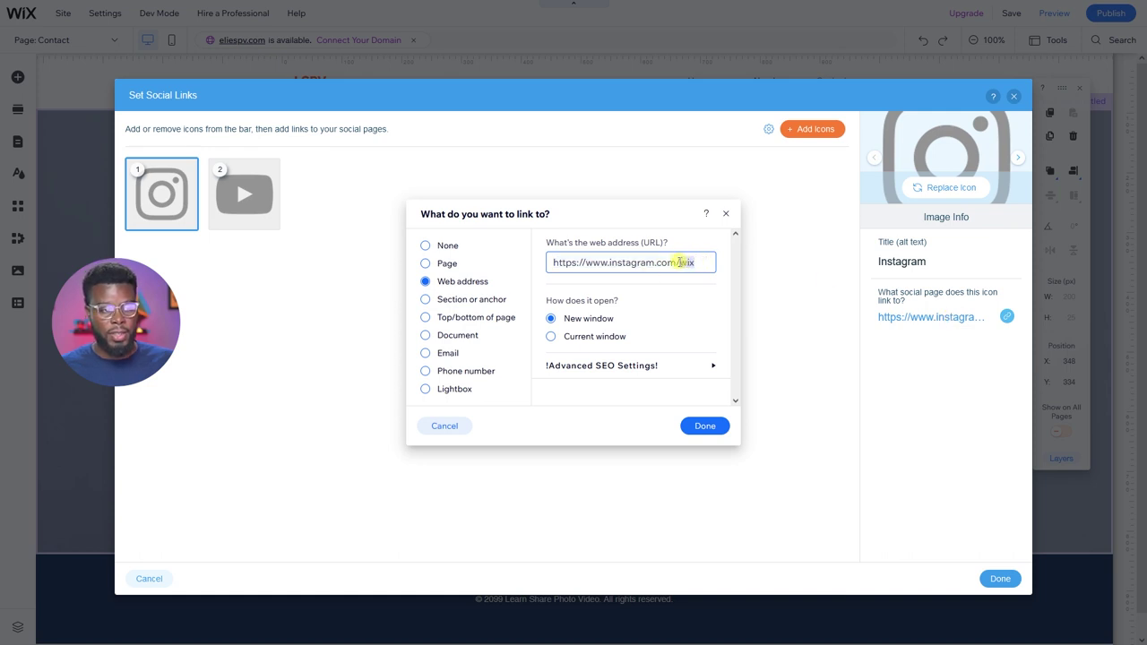
text(learnsharephoto)
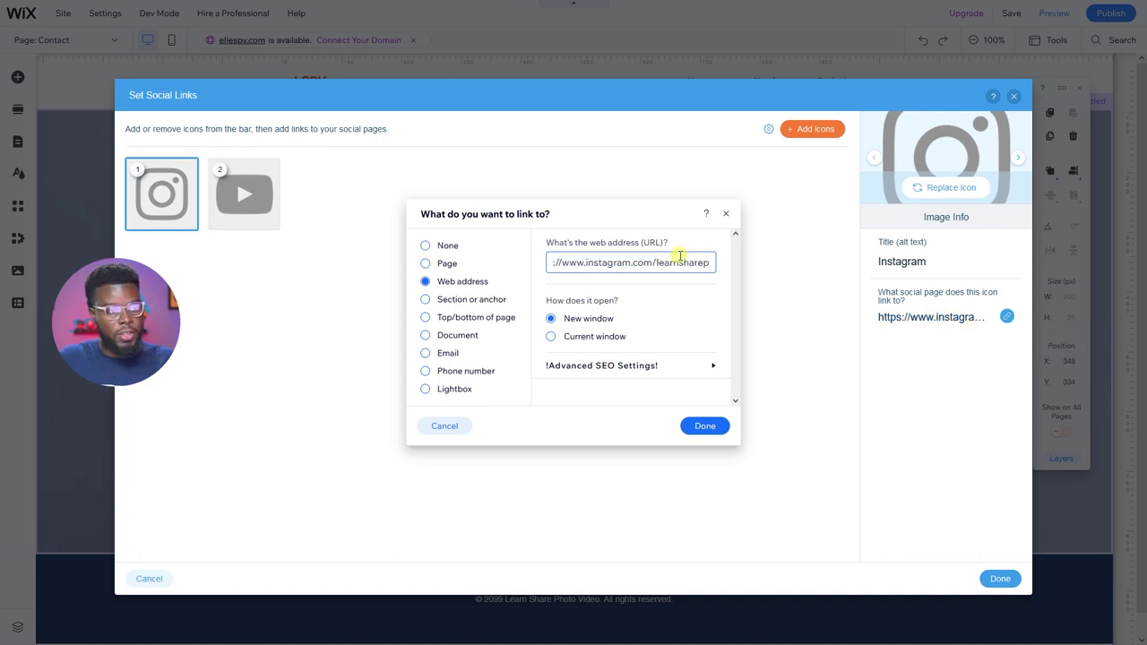
click(707, 425)
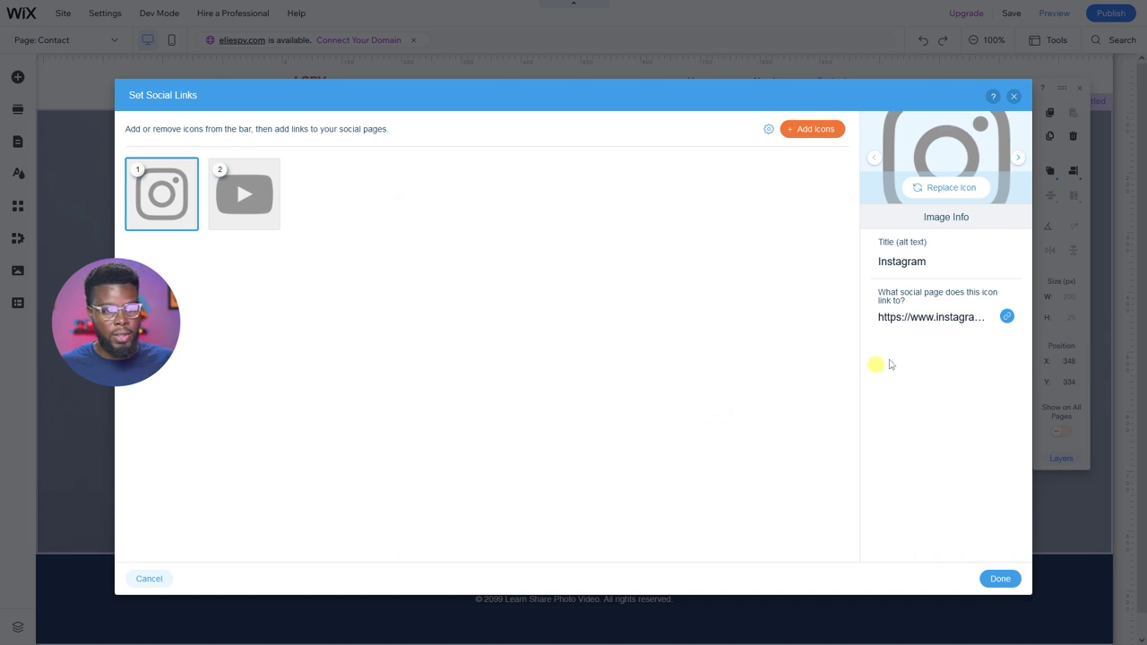
click(259, 199)
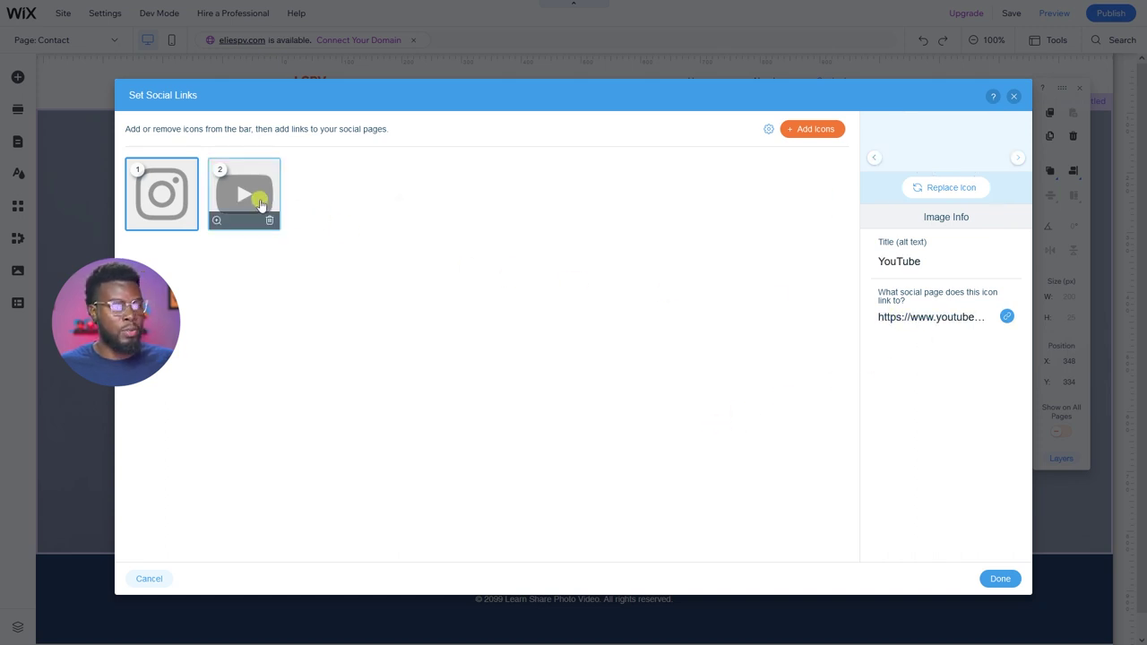
click(969, 323)
click(672, 263)
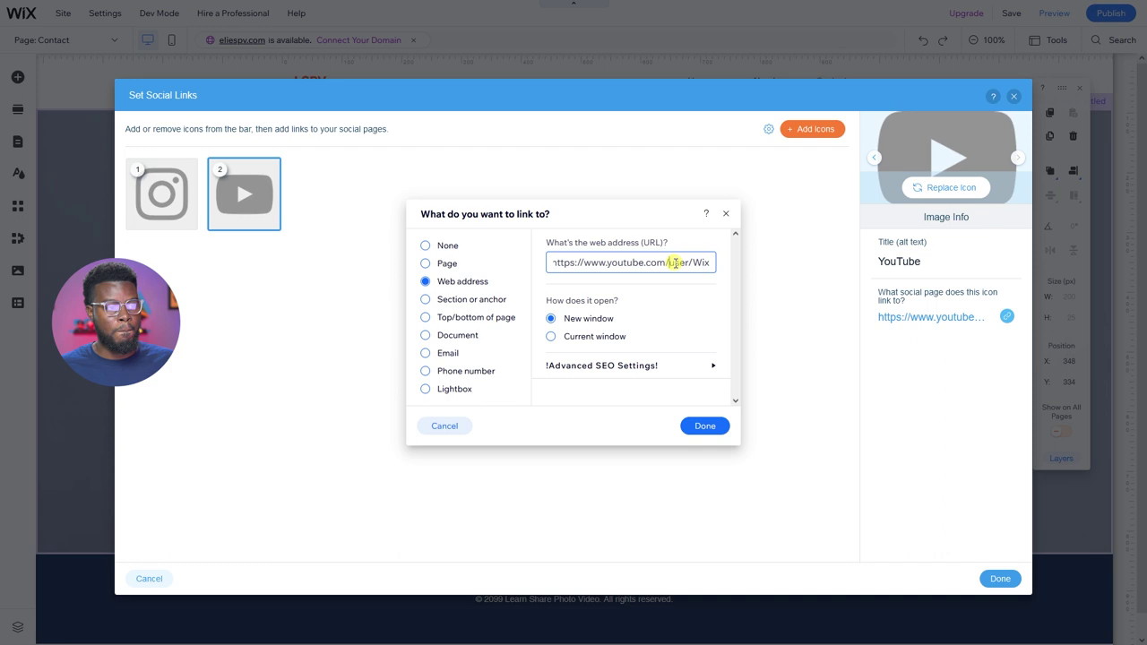
drag(693, 263, 740, 261)
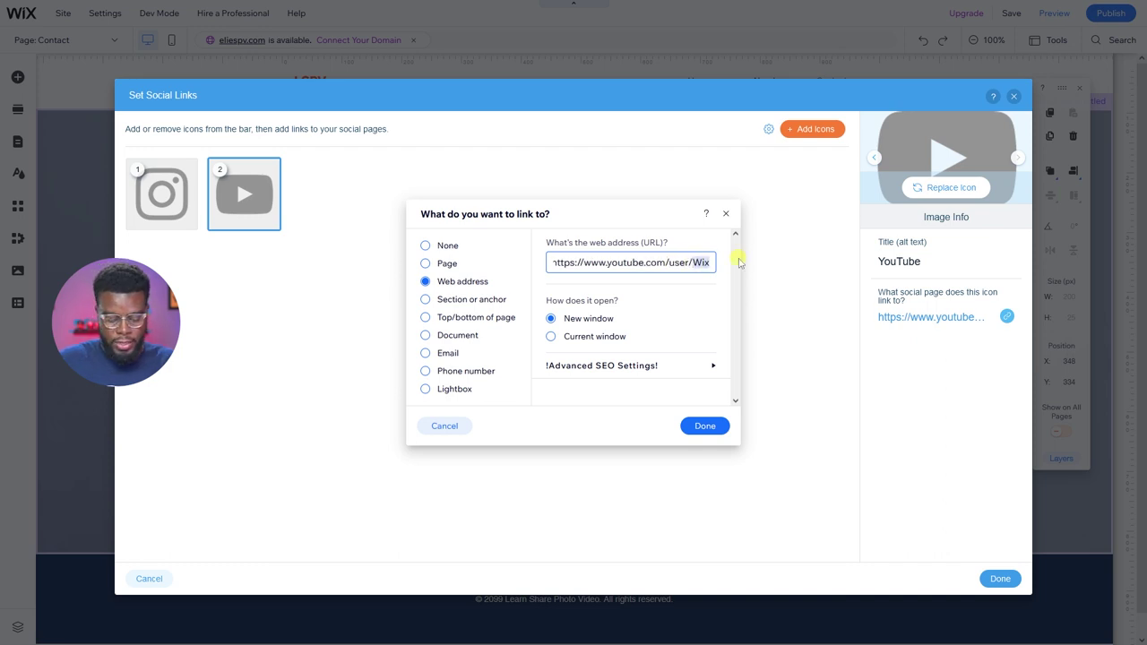
text(learnsharephoto)
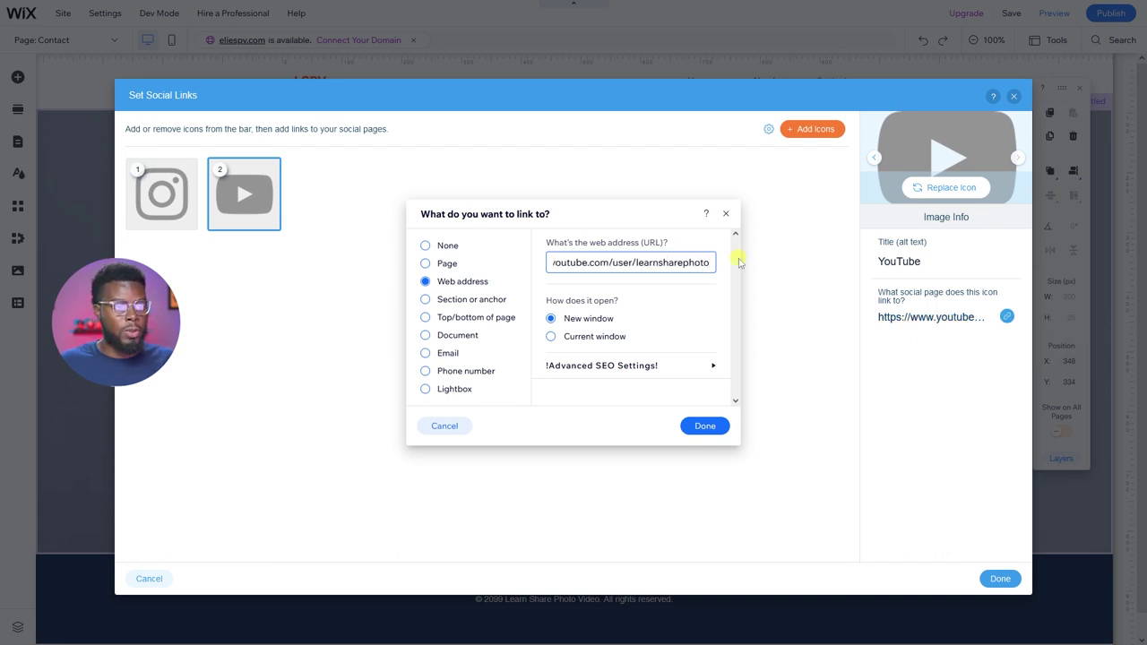
click(706, 426)
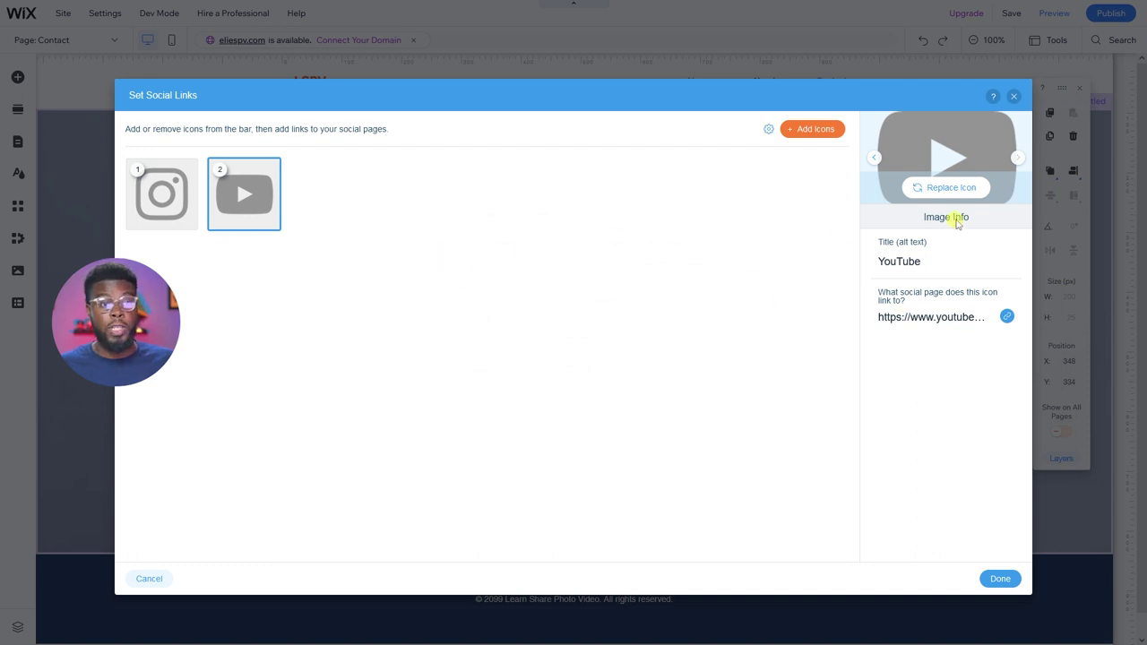
Replace the YouTube icon with the plain white version found by searching the Wix social icons for "youtube"
click(953, 192)
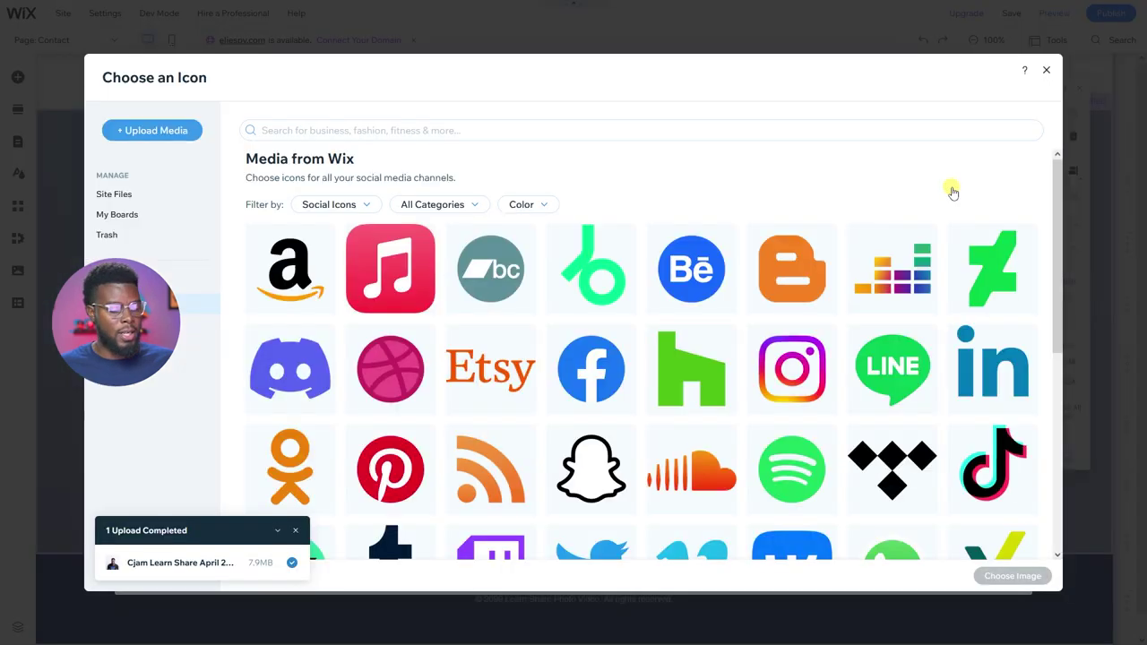
click(531, 132)
text(youtube)
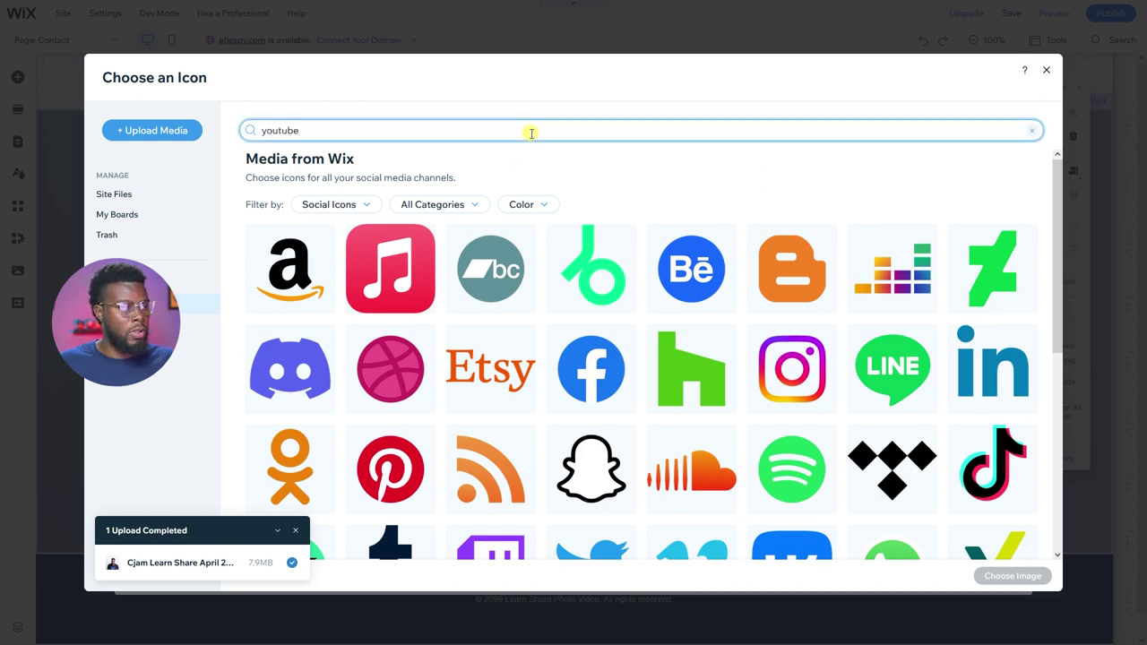
key(Return)
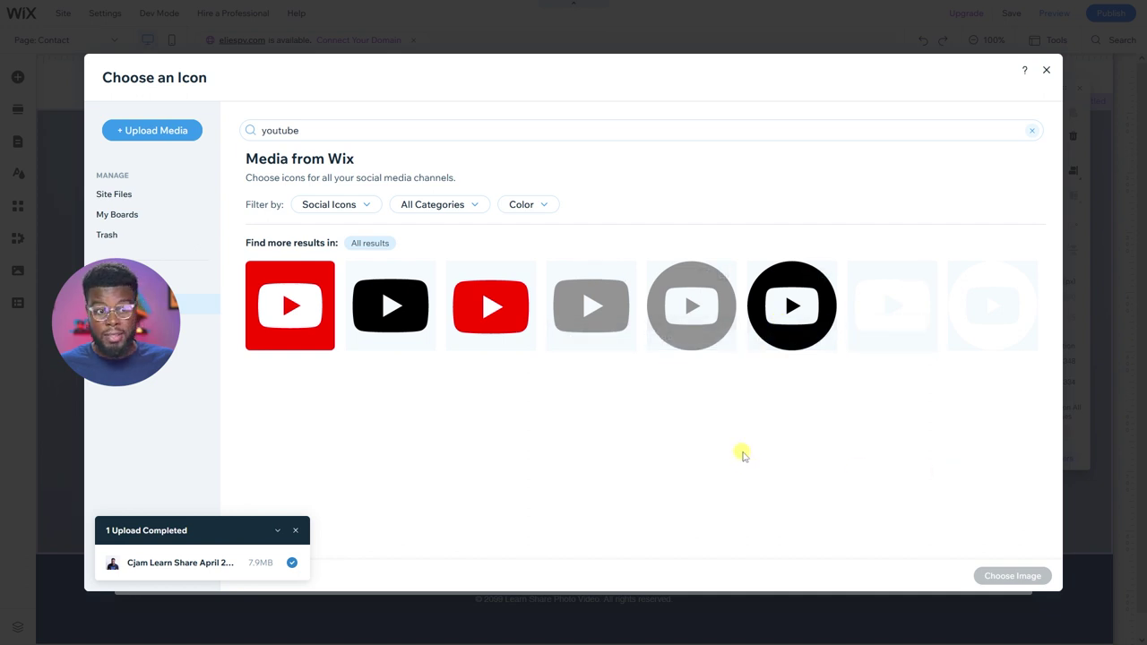
click(899, 308)
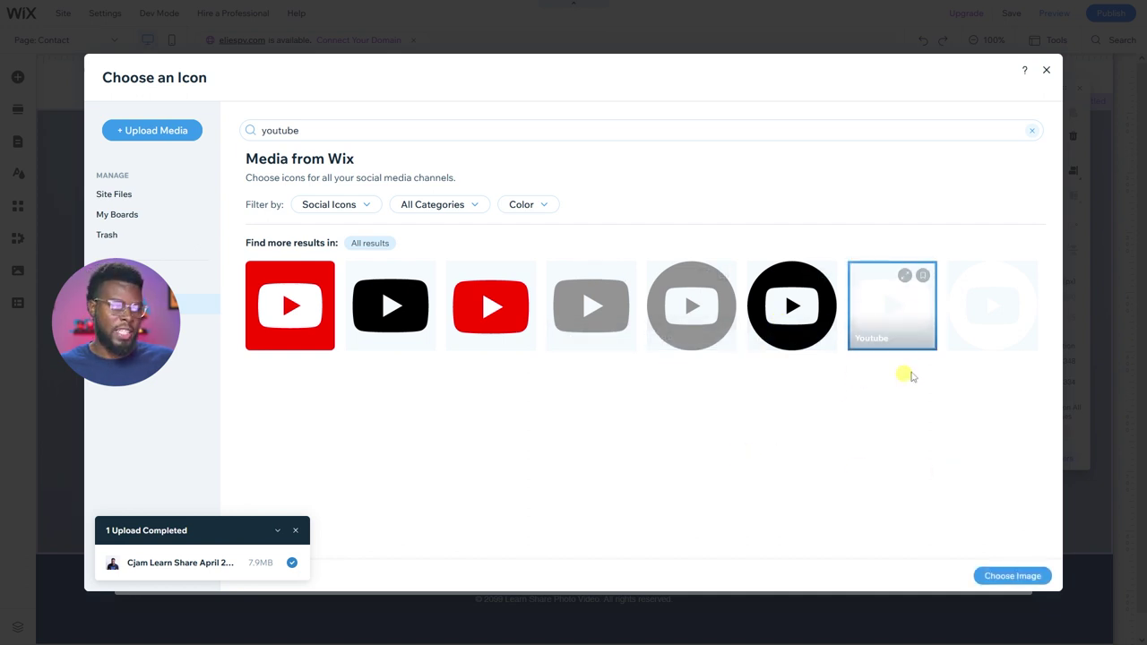
click(1004, 576)
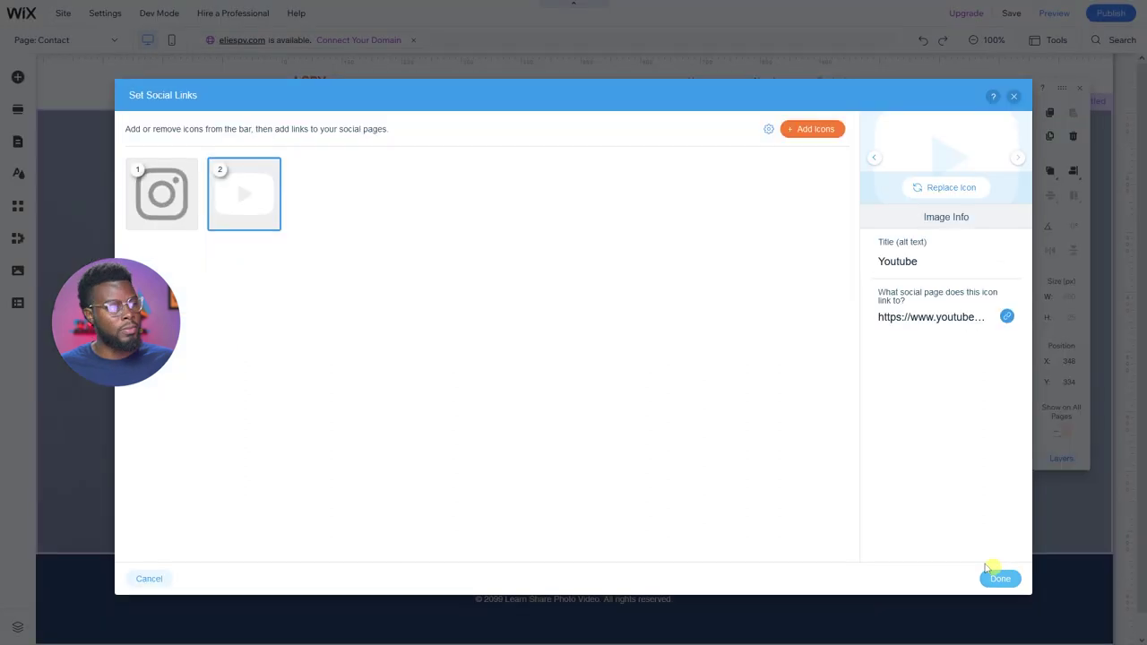
Replace the Instagram icon with the plain white version found by searching the Wix icons for "instagram", and apply the social links
click(159, 192)
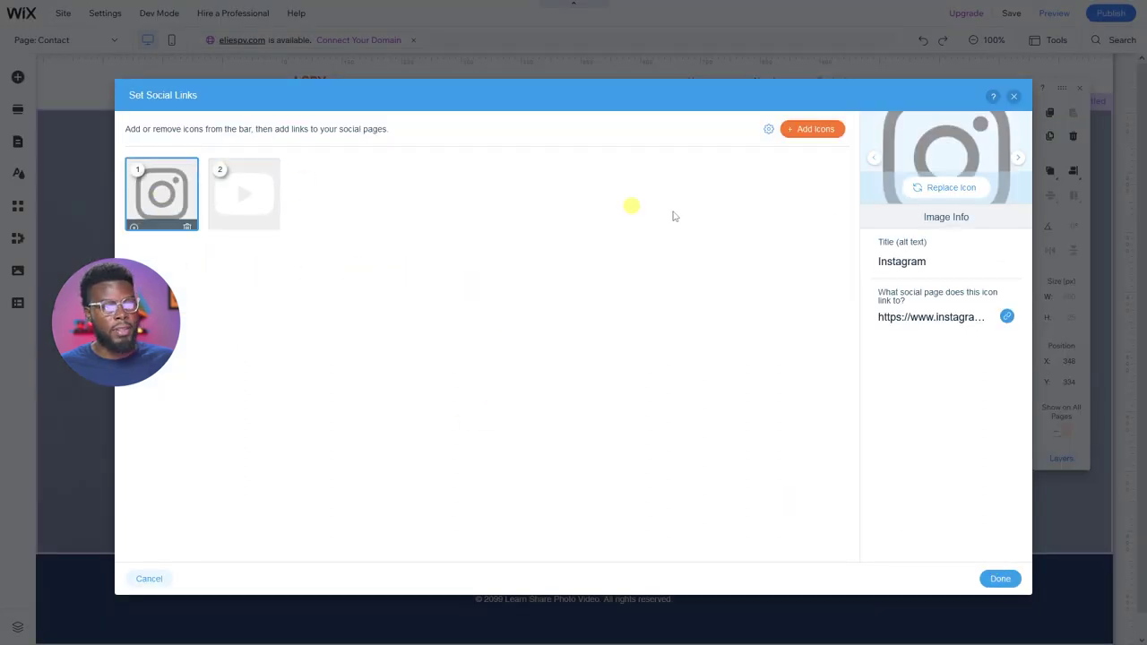
click(927, 192)
click(534, 132)
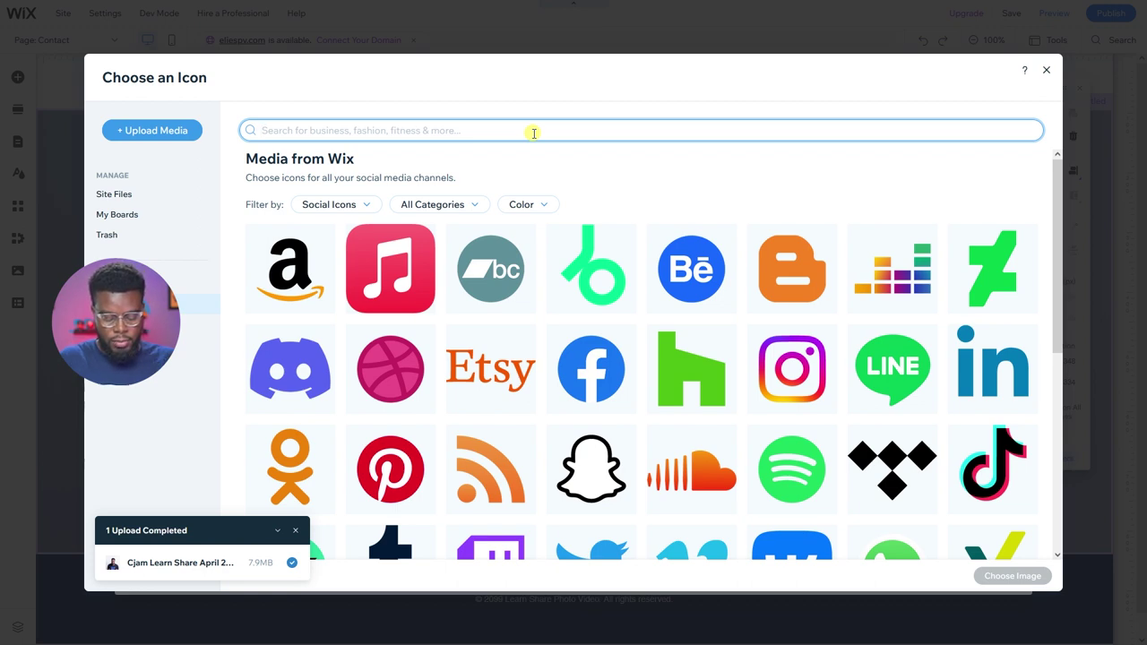
text(instagram)
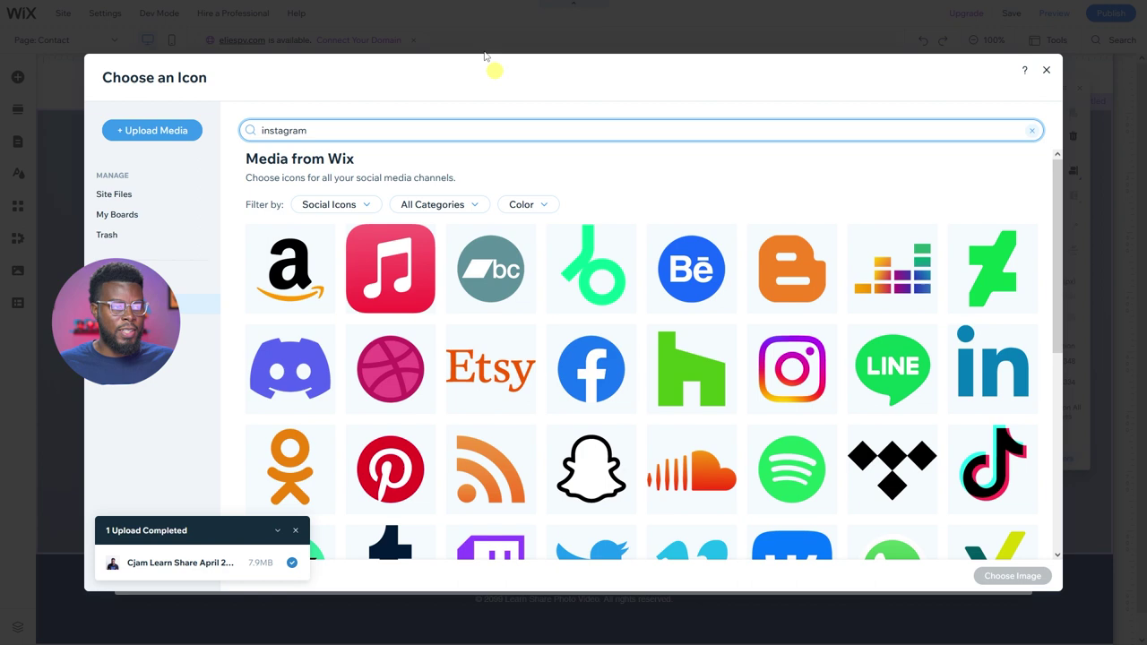
key(Return)
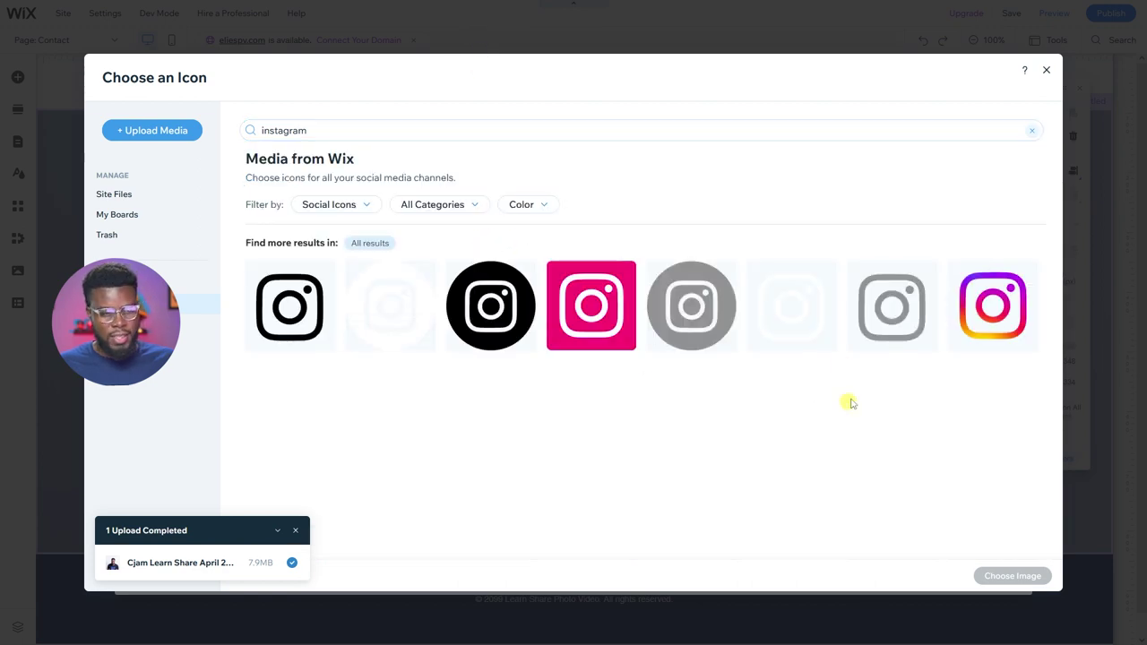
click(800, 324)
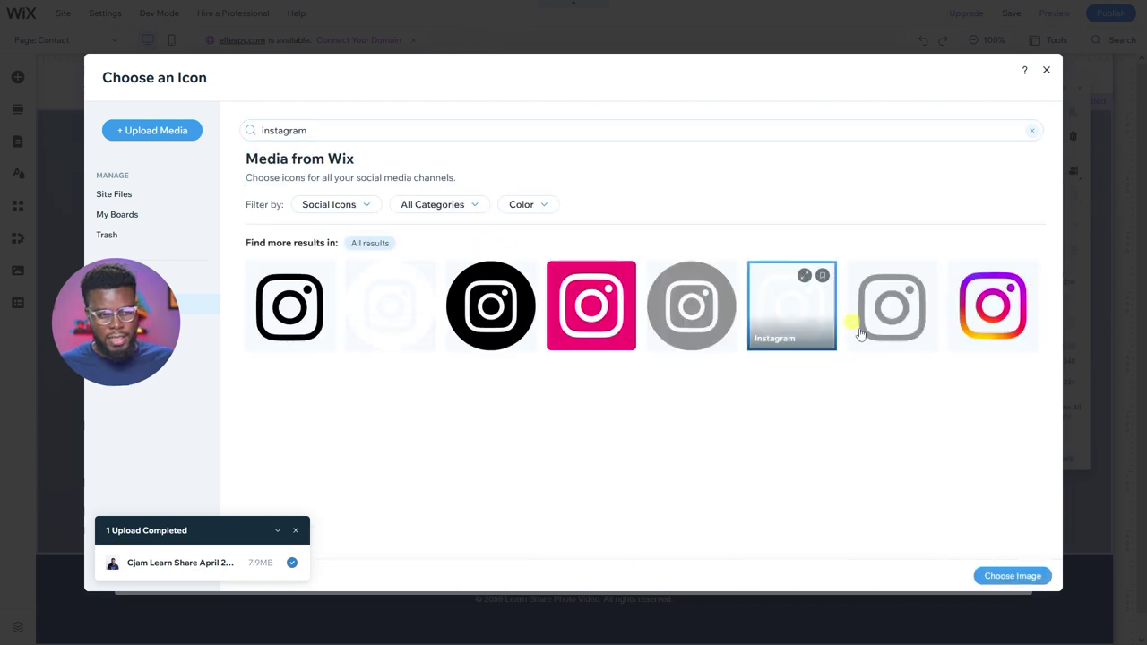
click(1014, 578)
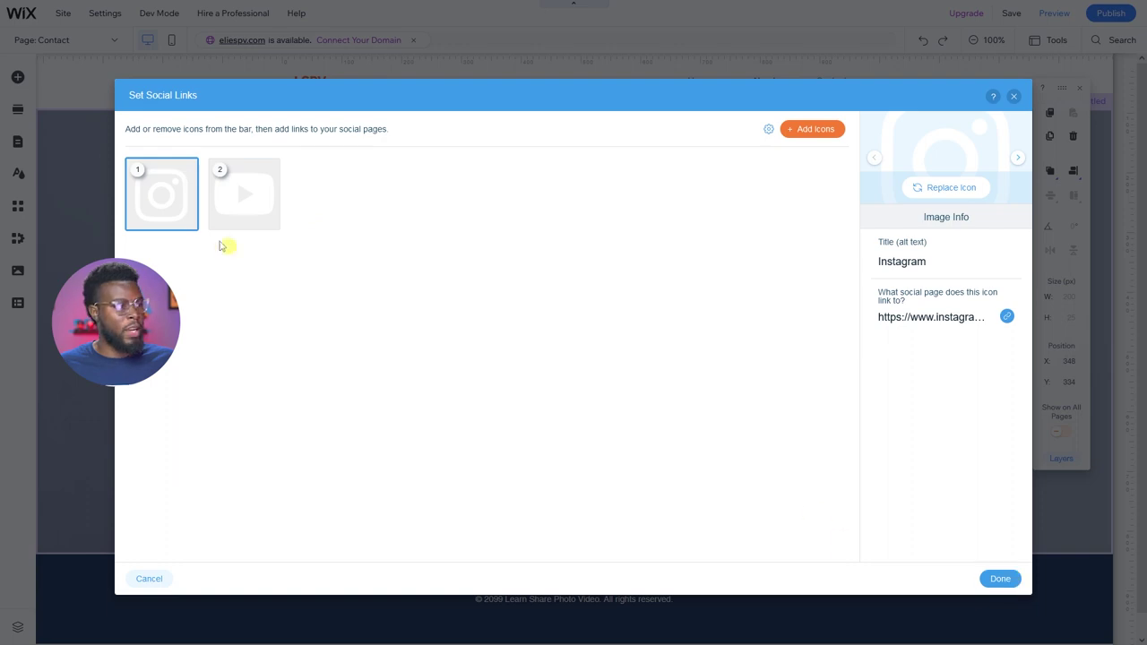
click(1000, 579)
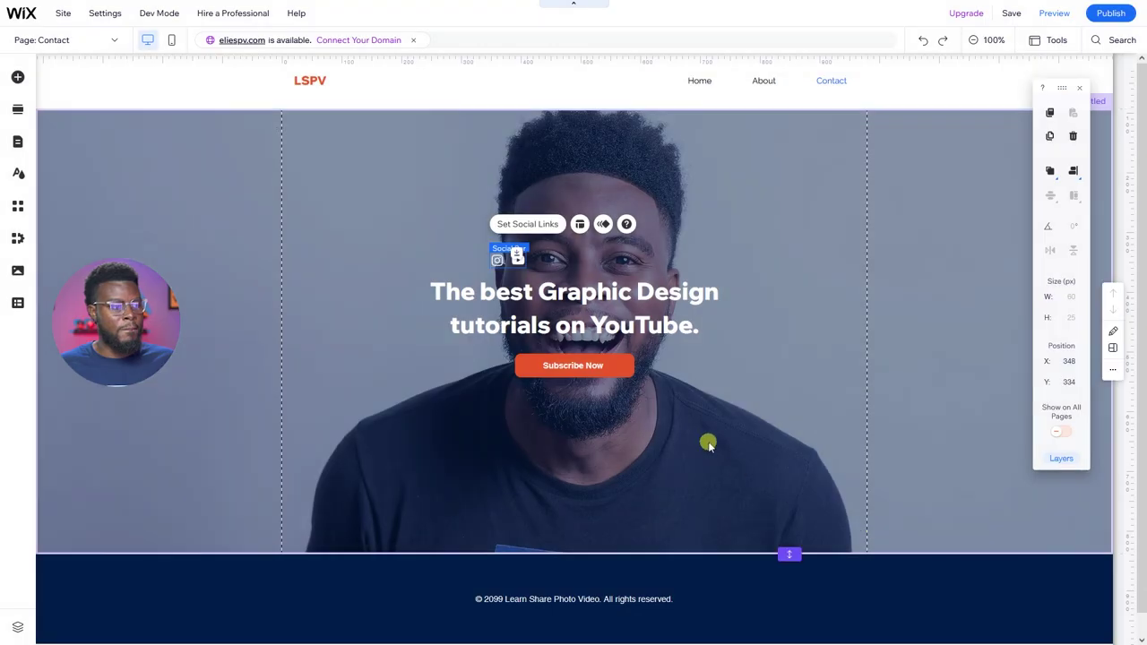
Center the social bar above the hero heading and set its icon size to 30 px in the horizontal layout
drag(509, 260, 579, 265)
key(shift+Up)
key(shift+Up)
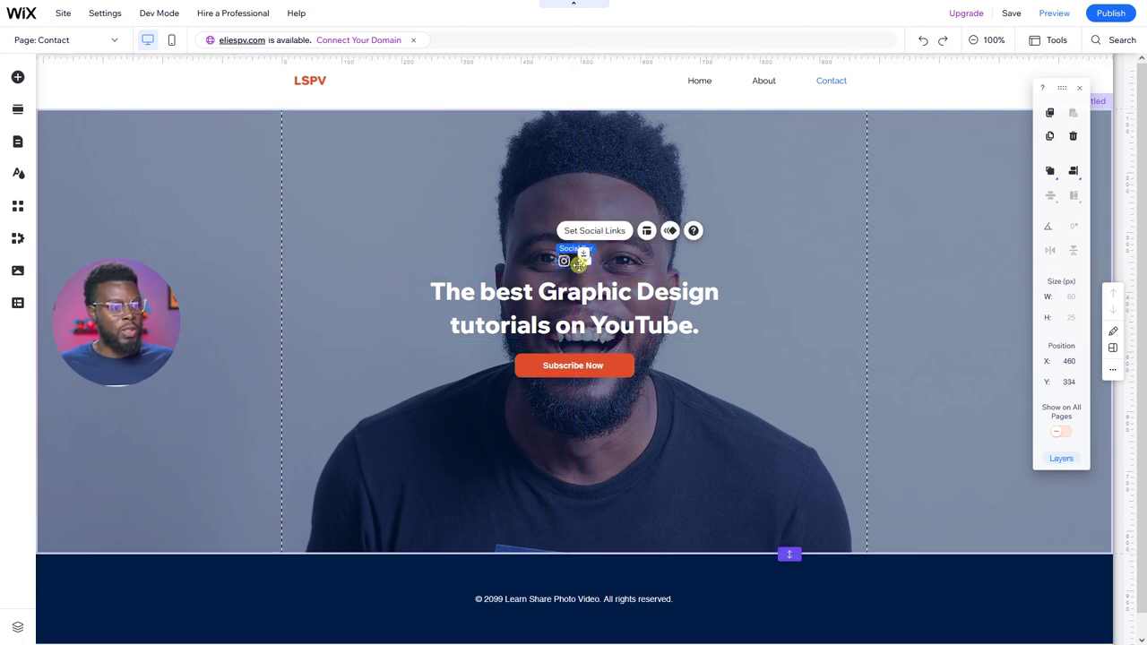
click(646, 219)
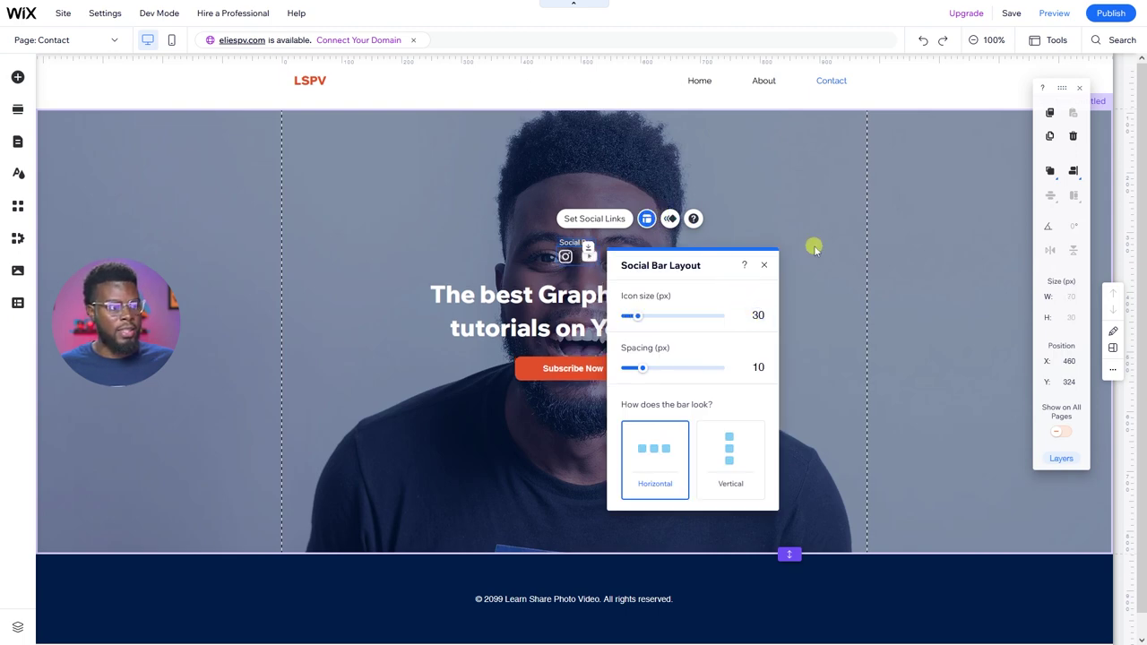
click(799, 291)
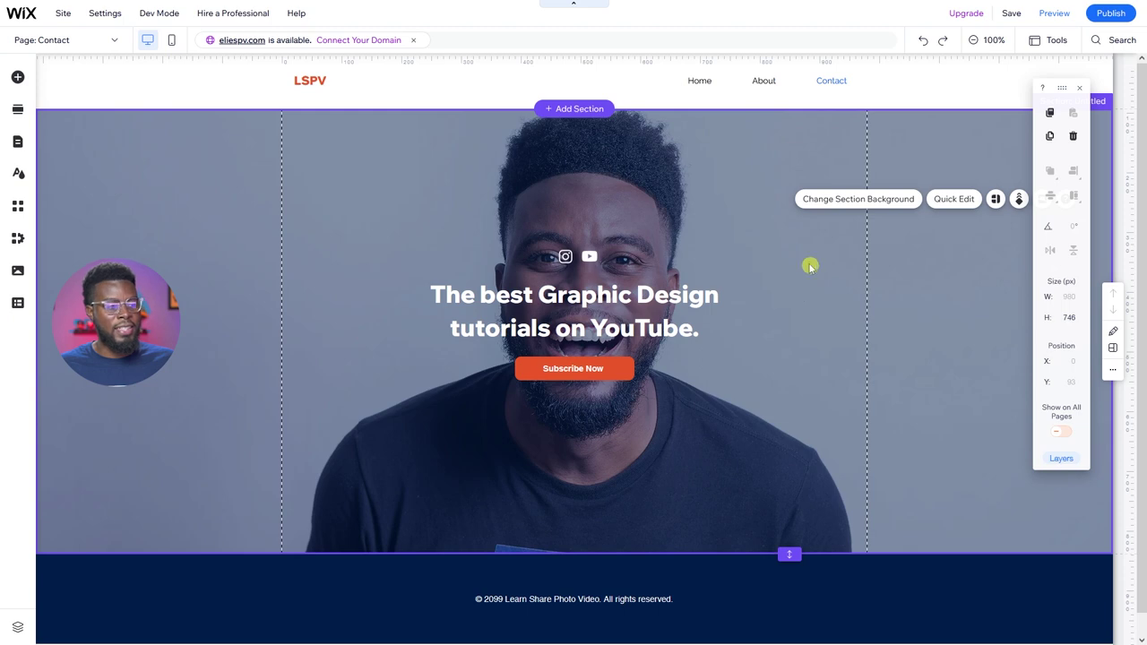
Check the Contact page in desktop preview, publish the site from the editor and dismiss the publishing confirmation
click(1054, 14)
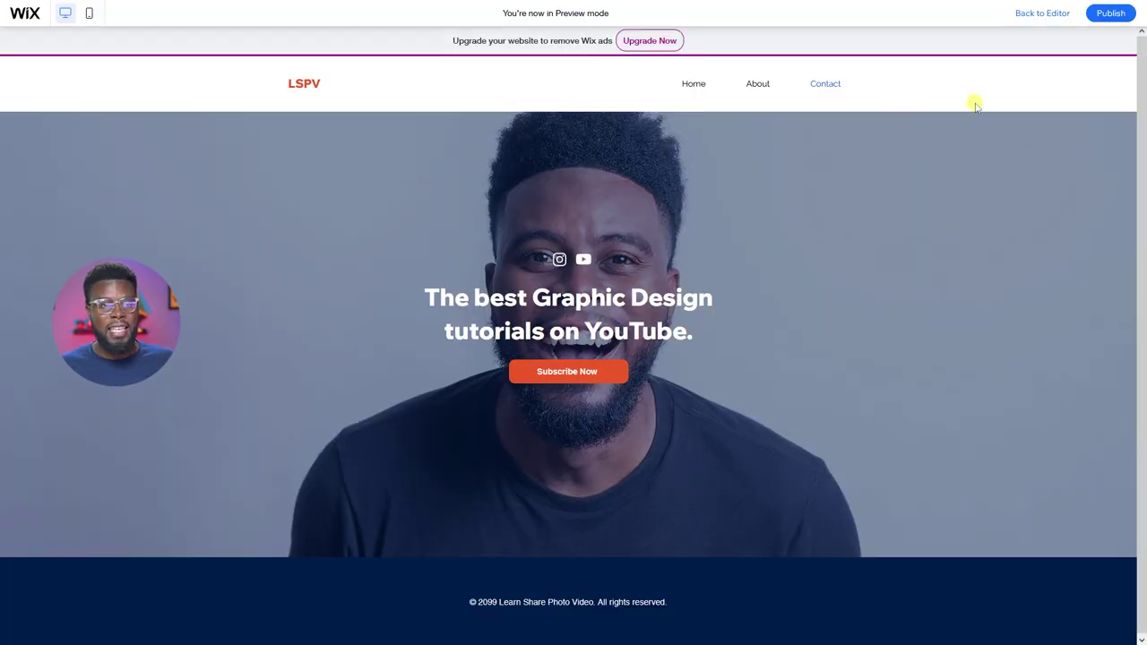
click(1051, 16)
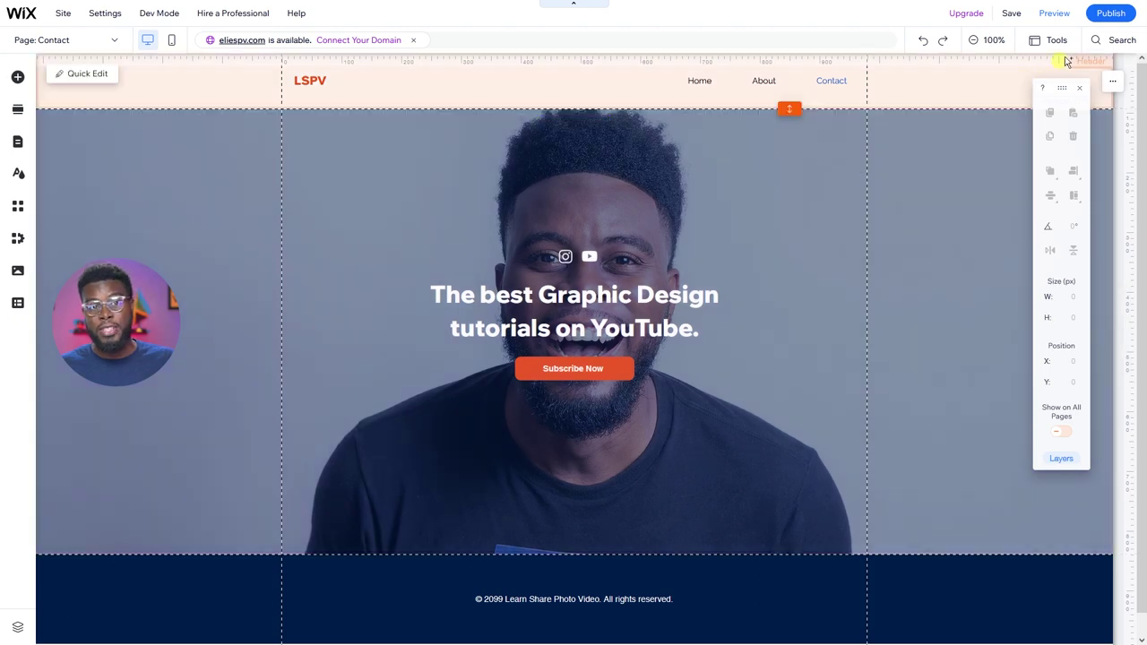
click(1110, 15)
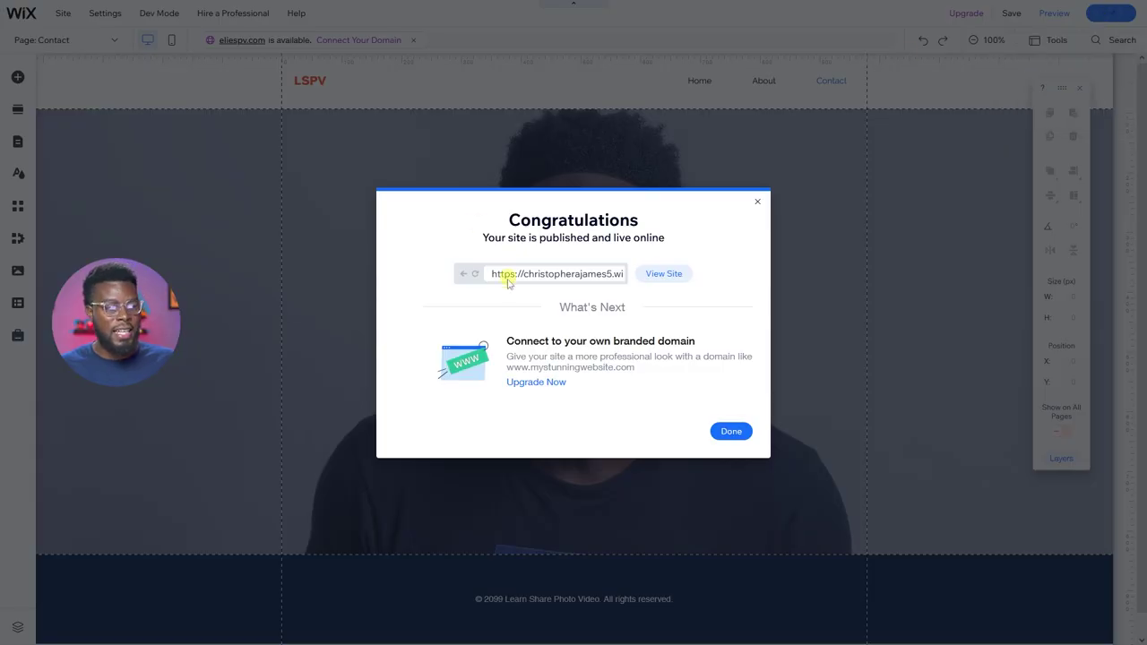
drag(567, 276, 648, 269)
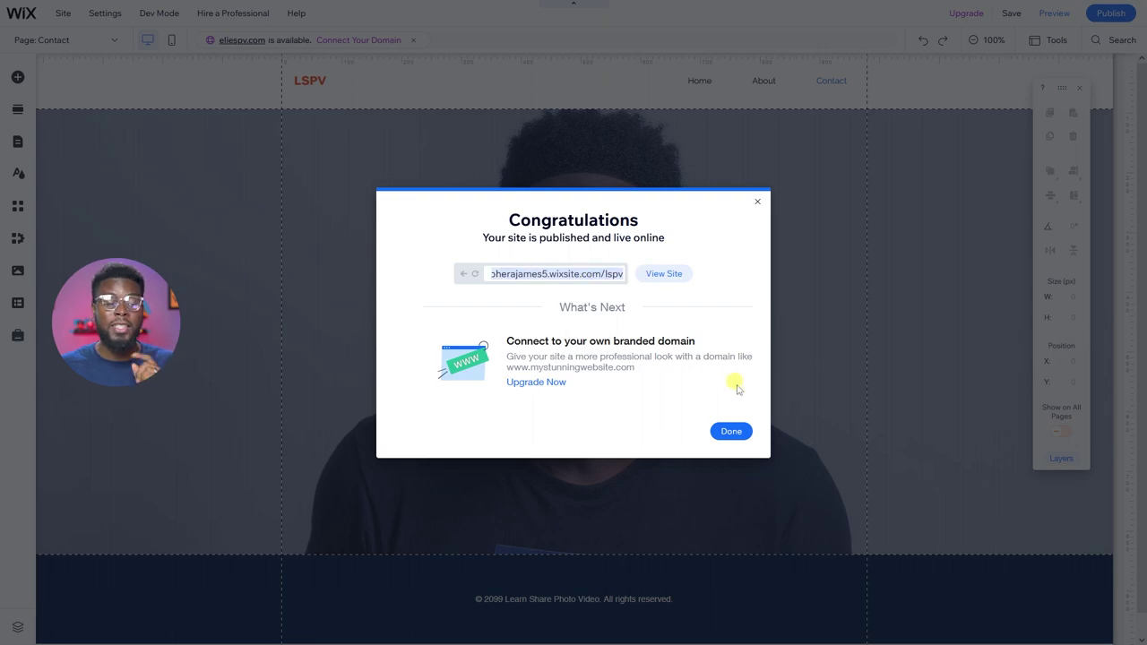
click(726, 433)
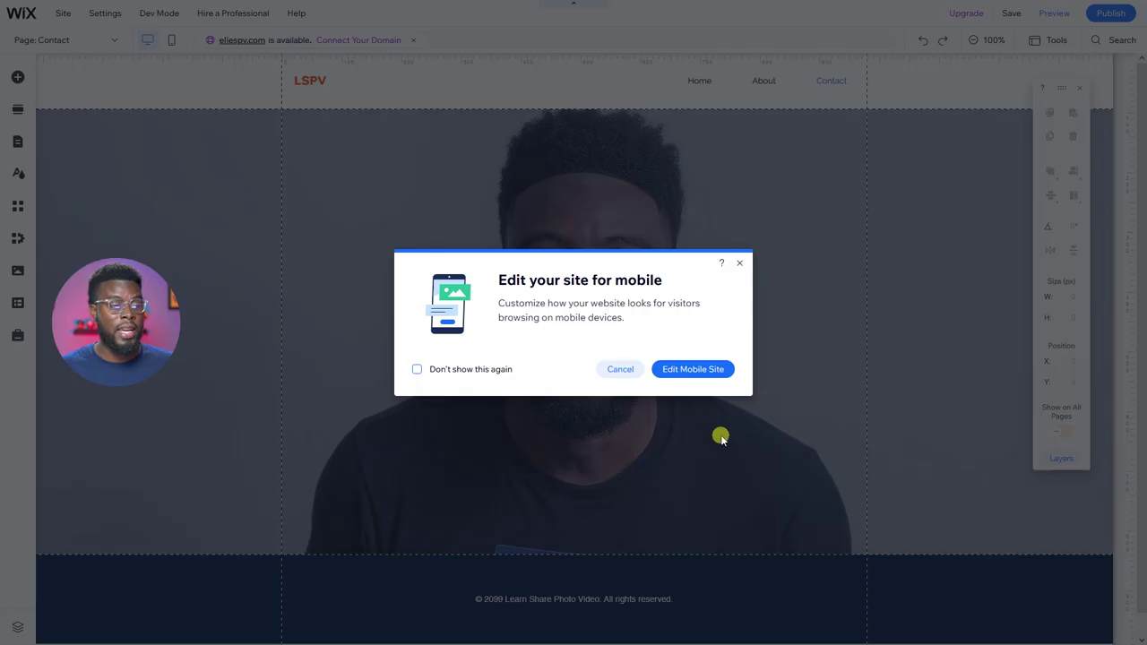
Switch to editing the mobile site and increase the hero section's height to about 398 px
click(700, 373)
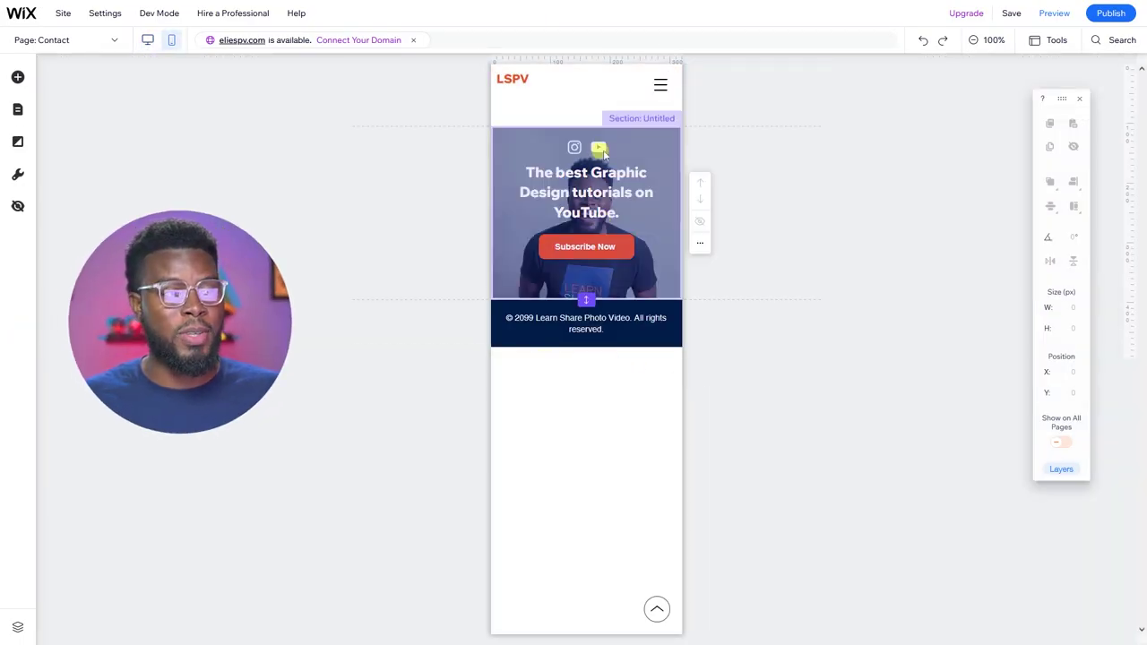
click(589, 303)
drag(587, 297, 585, 361)
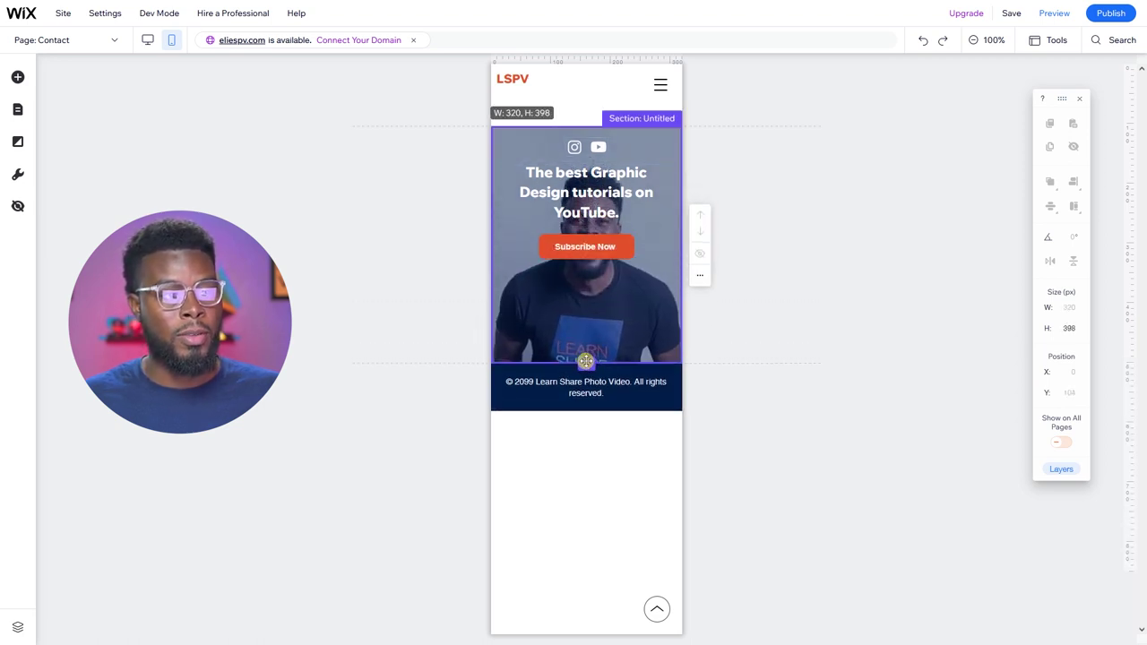
Narrow the mobile header's LSPV text to about 89 px, place it at about X 20, Y 31, and align the menu icon with it
click(513, 80)
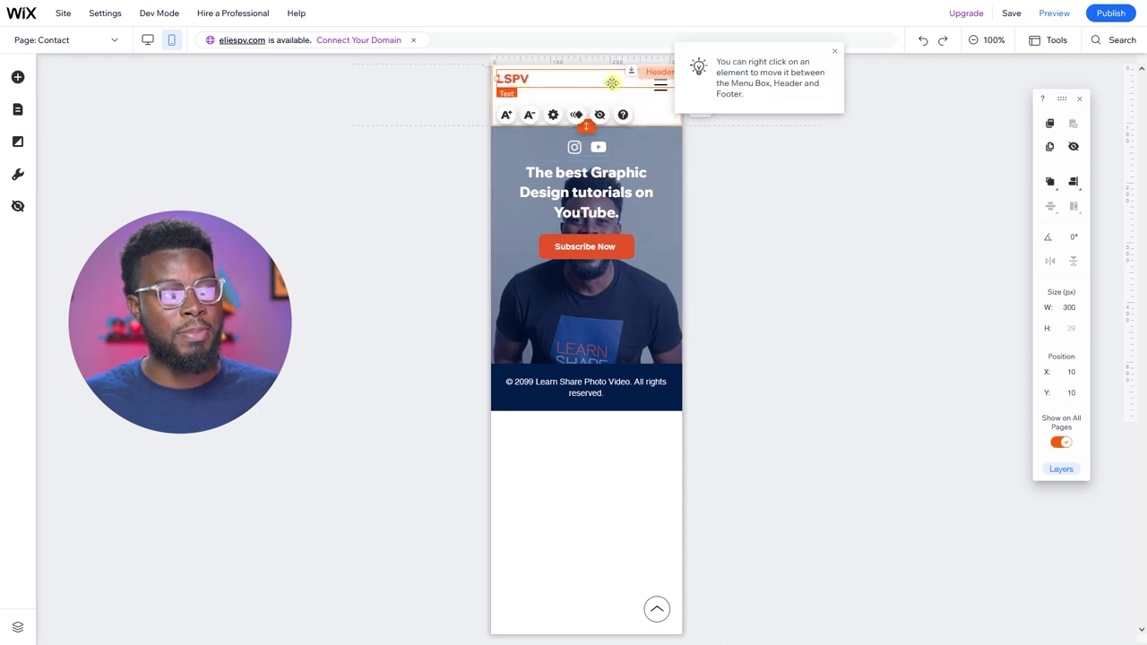
mouse_move(524, 78)
mouse_down()
mouse_move(526, 99)
mouse_move(599, 140)
mouse_move(523, 91)
mouse_up()
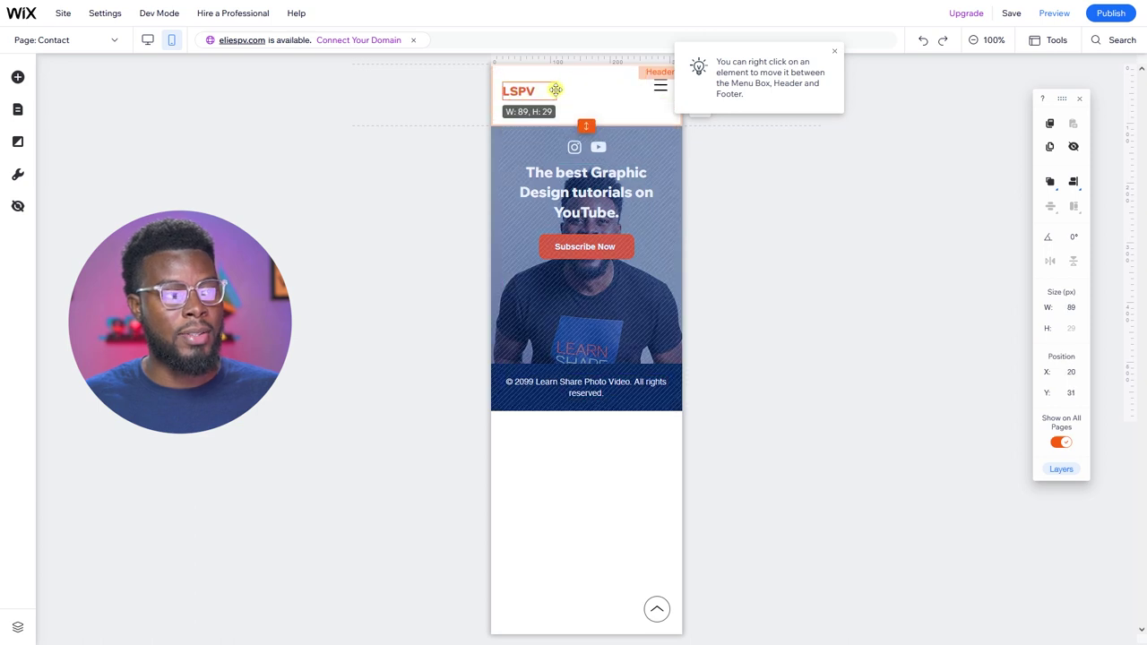
click(660, 85)
drag(660, 85, 660, 90)
click(596, 106)
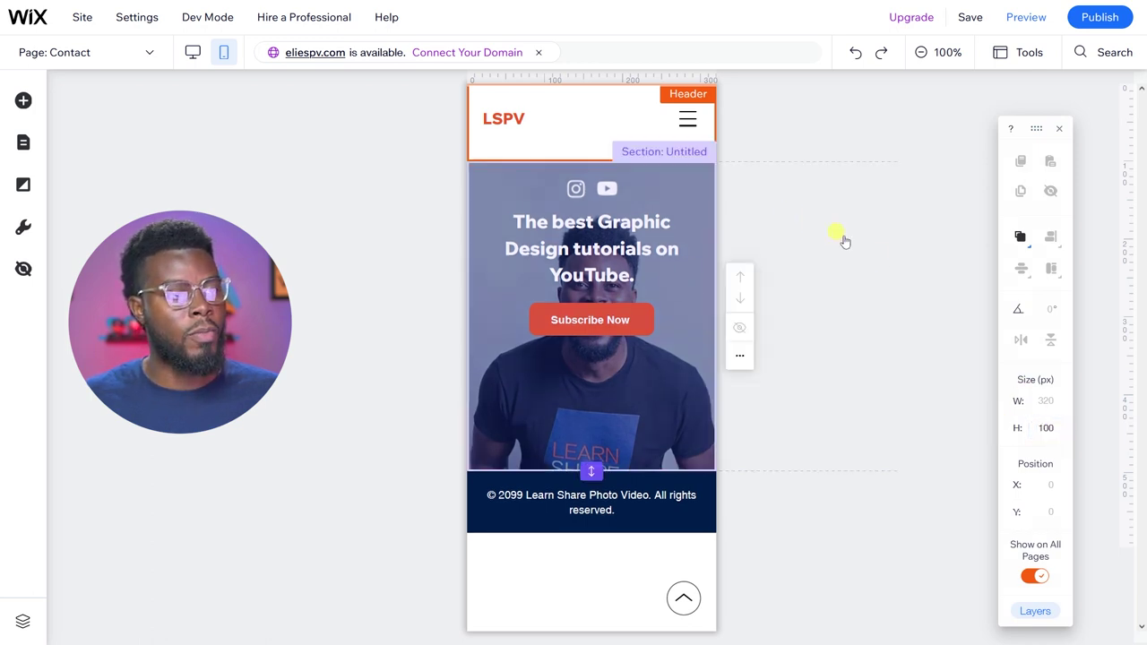
Move the mobile hero's heading, Subscribe Now button and social bar down together, placing the heading at Y 270
click(873, 234)
click(630, 254)
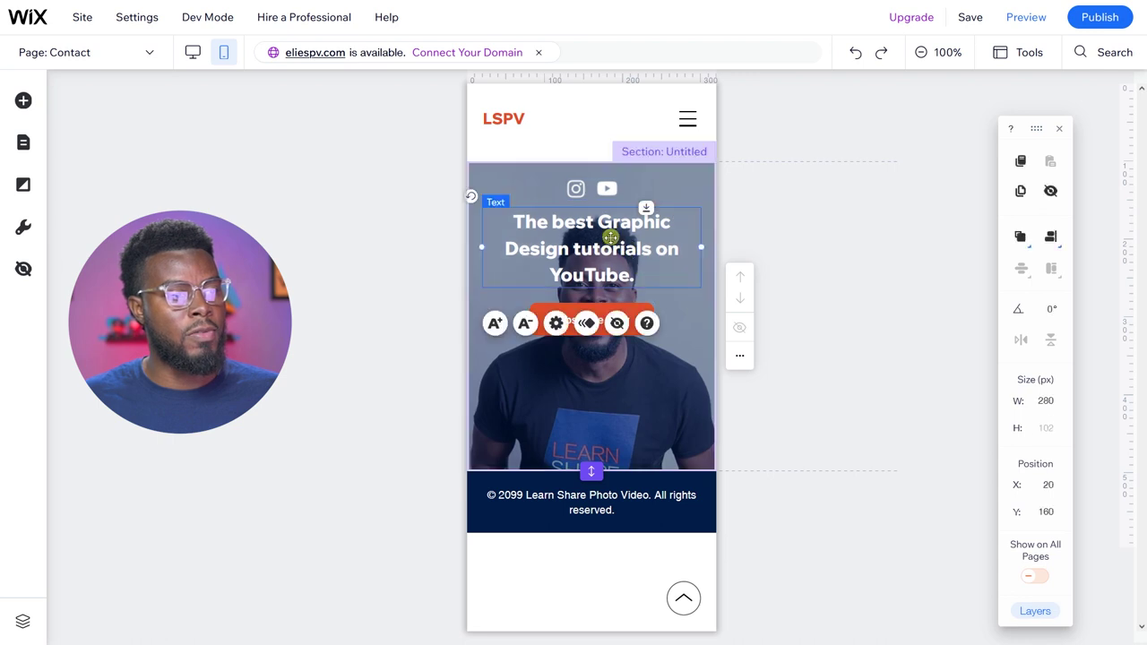
click(601, 320)
click(610, 195)
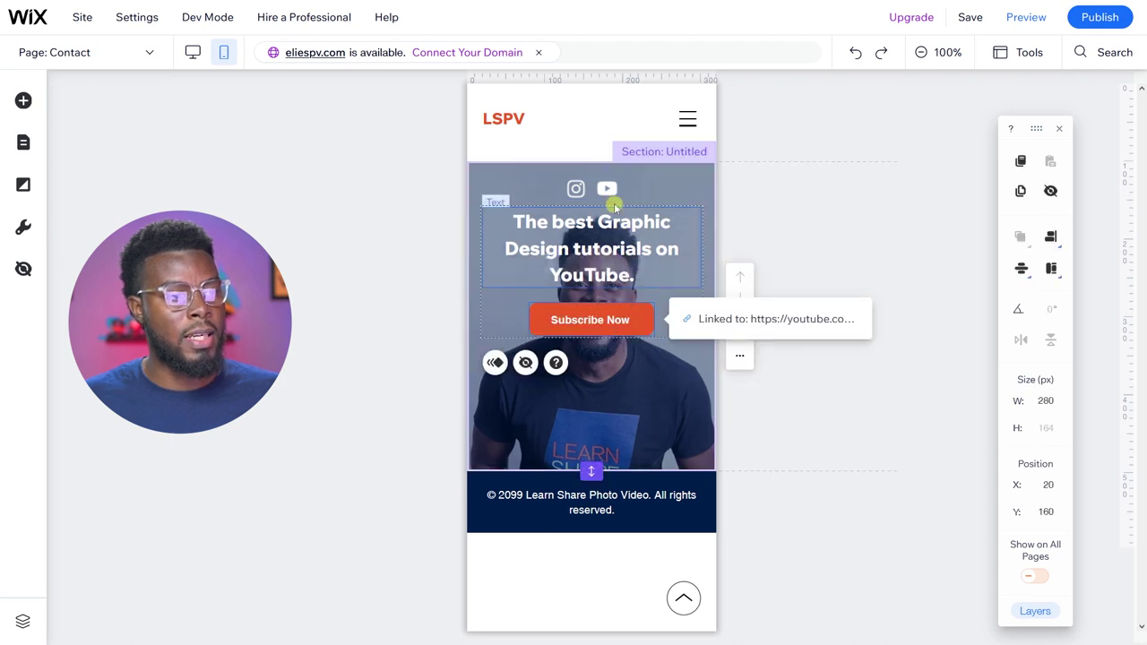
key(shift+Down)
key(shift+Down)
key(shift+Down)
key(shift+Down)
key(shift+Down)
key(shift+Down)
key(shift+Down)
key(shift+Down)
key(shift+Down)
key(shift+Down)
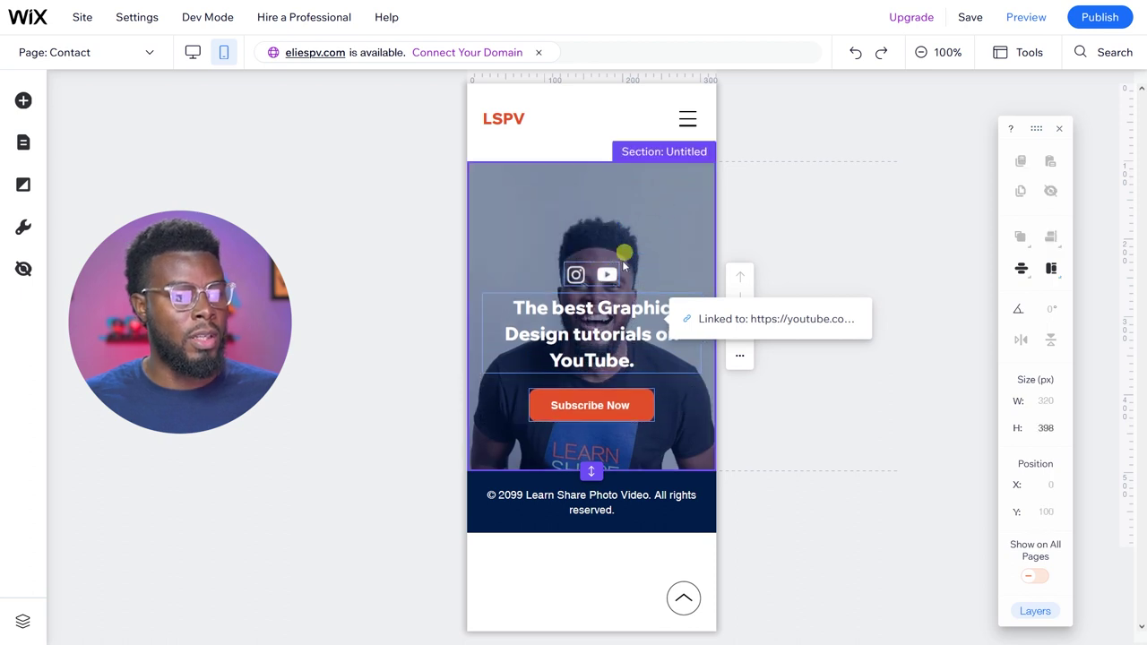
Reduce the mobile hero heading's font size so that the text fits on two lines
click(583, 314)
click(525, 259)
click(525, 259)
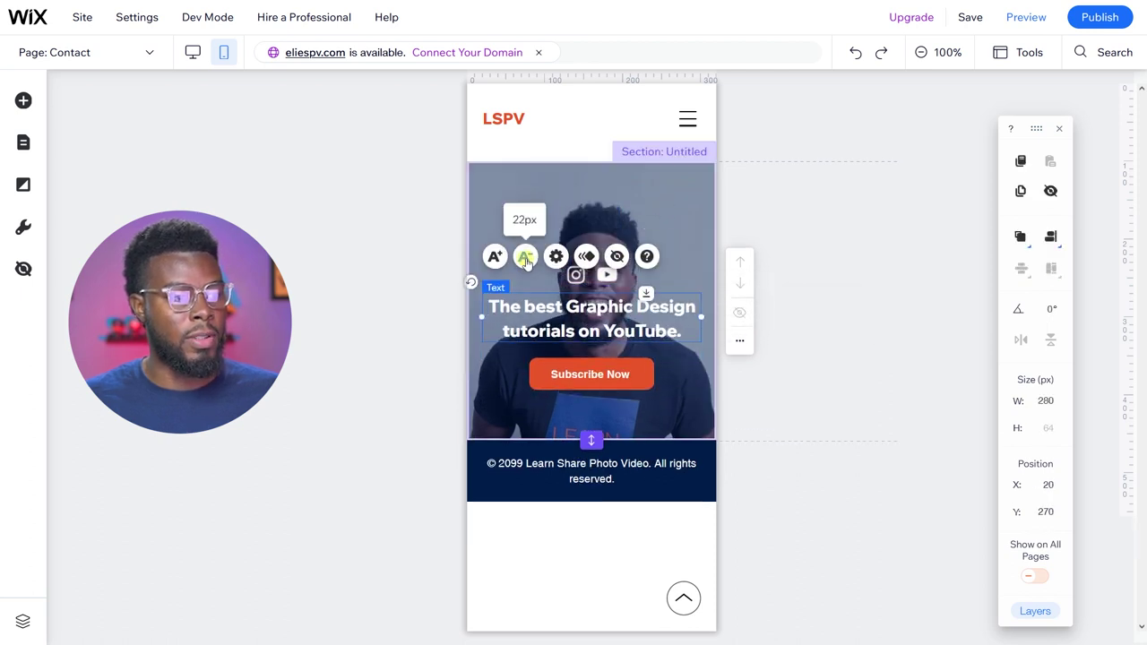
click(525, 258)
click(690, 403)
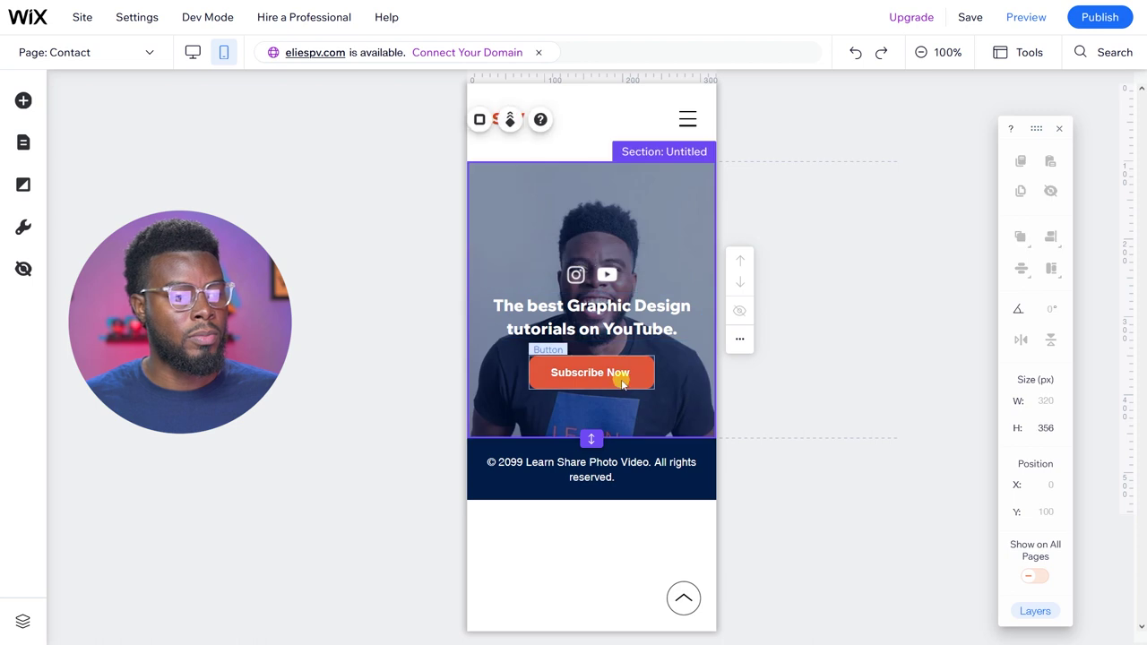
Resize the Subscribe Now button to 200 px wide by 40 px high and center it beneath the heading
click(627, 375)
click(1042, 404)
text(20)
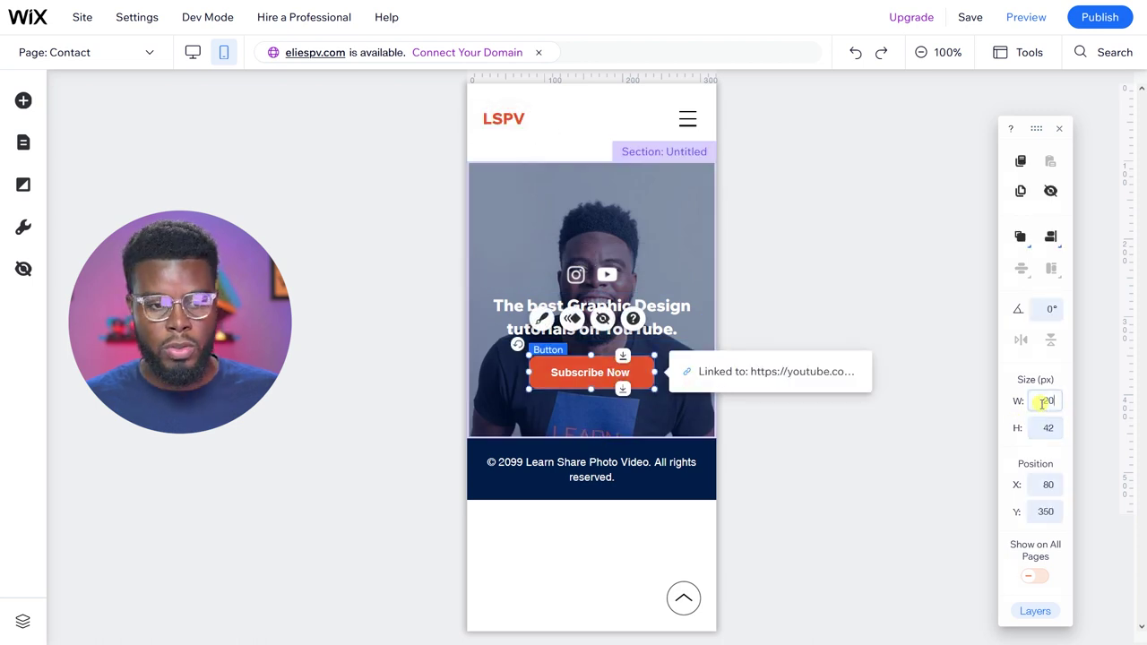
text(0)
key(Tab)
text(40)
key(Return)
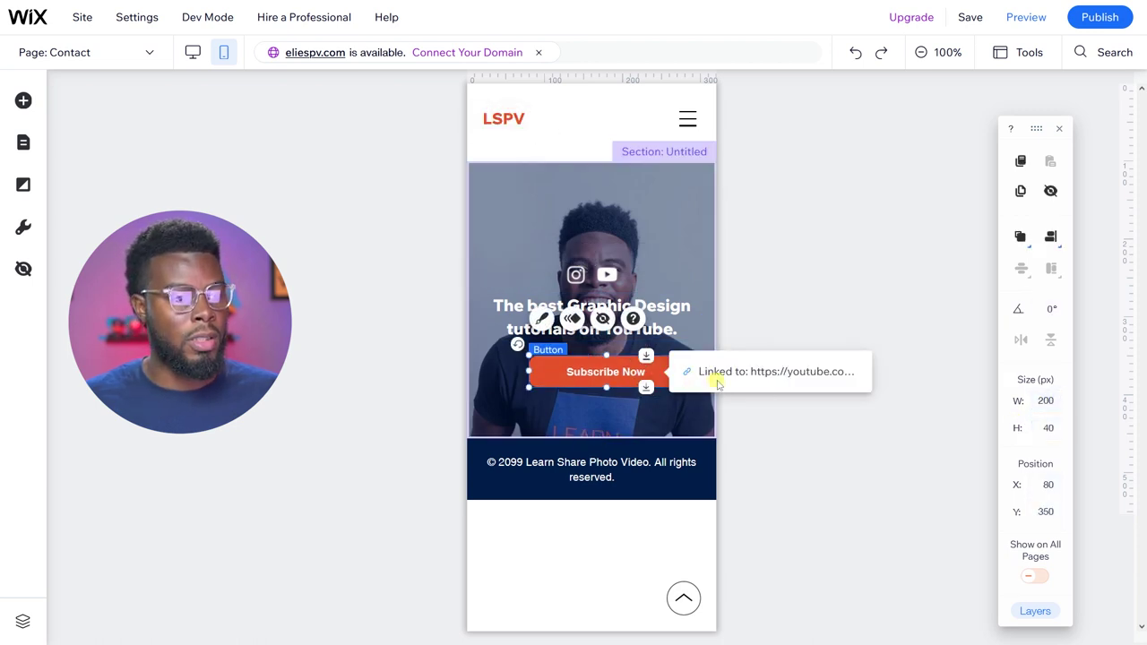
drag(638, 371, 620, 365)
Increase the mobile footer's height to about 121 px and move the copyright text down to its vertical center
click(666, 482)
drag(591, 502, 592, 518)
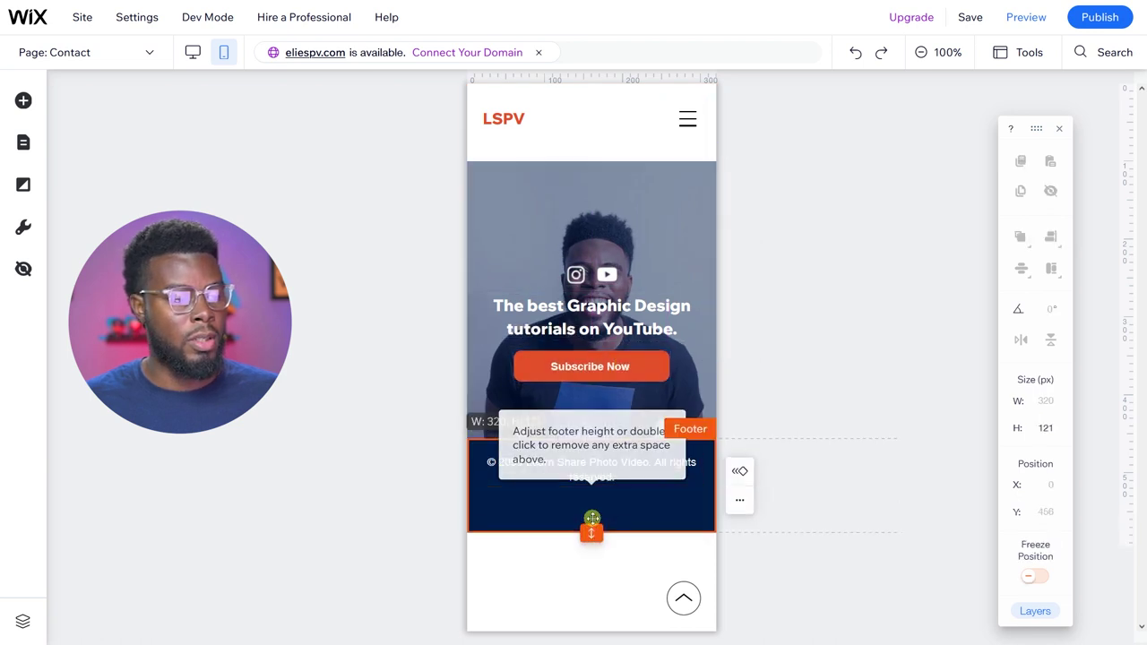
drag(594, 464, 597, 479)
click(647, 457)
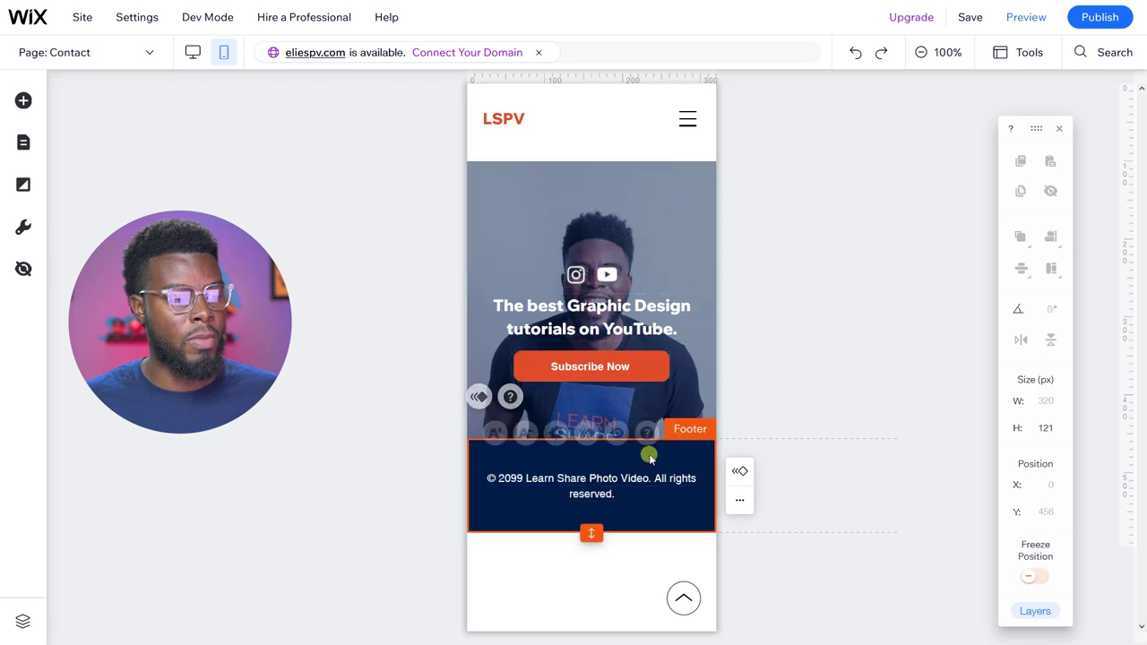
click(814, 359)
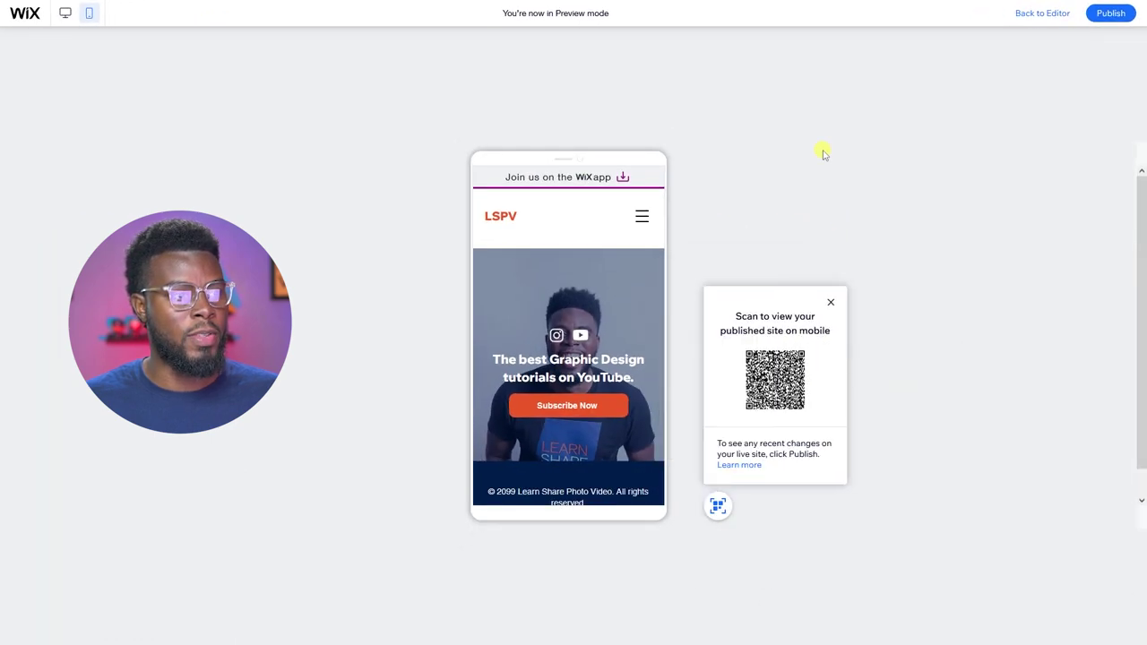
Look through the Contact page in mobile preview and return to the editor
scroll(625, 261, down, 1)
scroll(625, 261, up, 1)
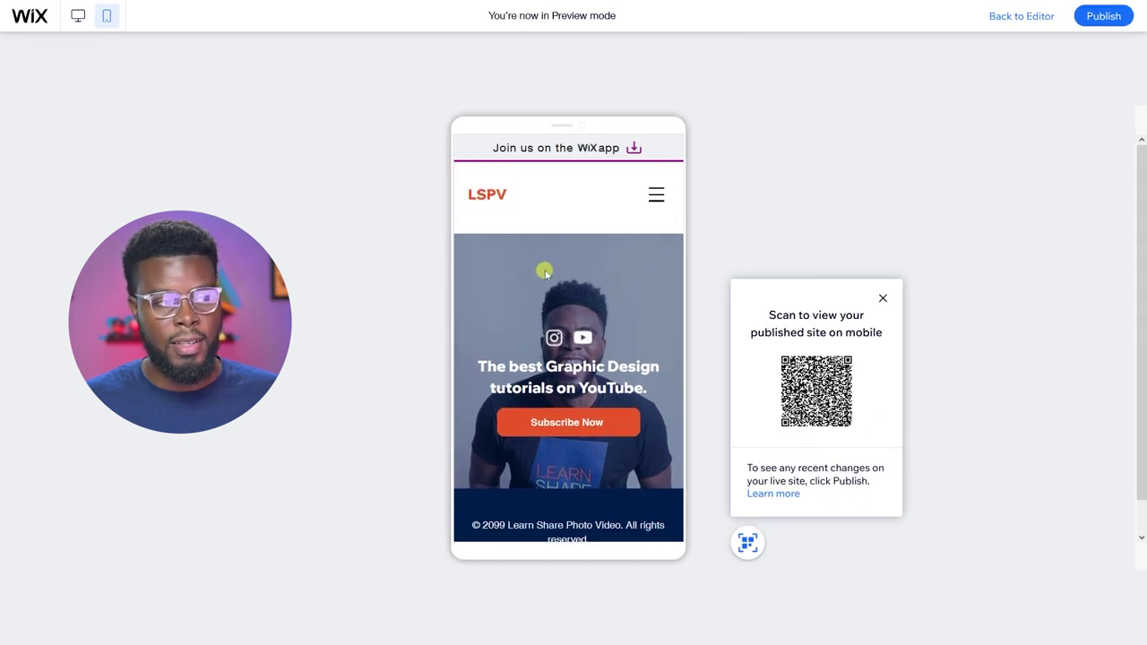
click(1003, 24)
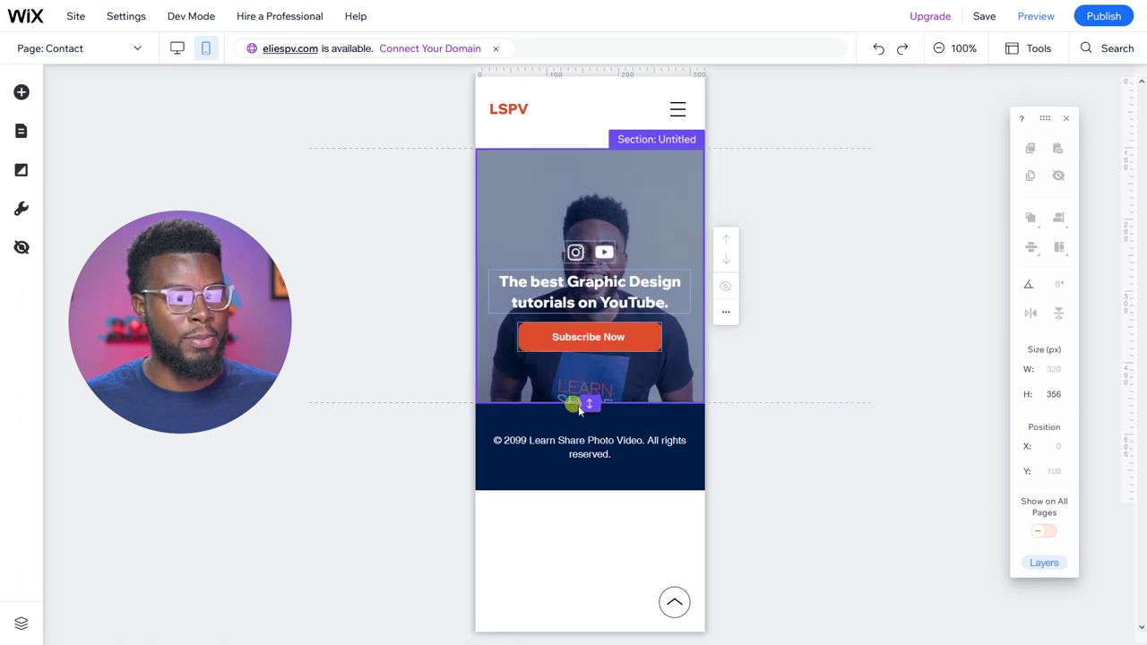
Shorten the mobile hero section to about 296 px and reduce its heading's font size to below 20 px
drag(589, 405, 591, 369)
click(630, 216)
click(587, 289)
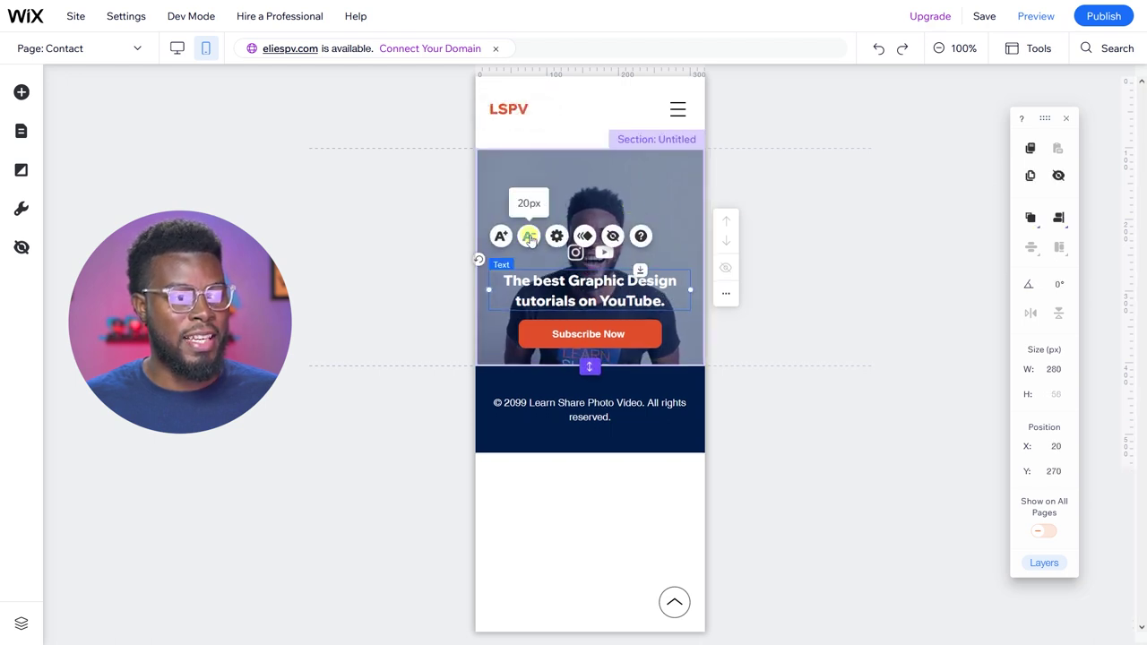
click(530, 238)
click(530, 238)
click(529, 238)
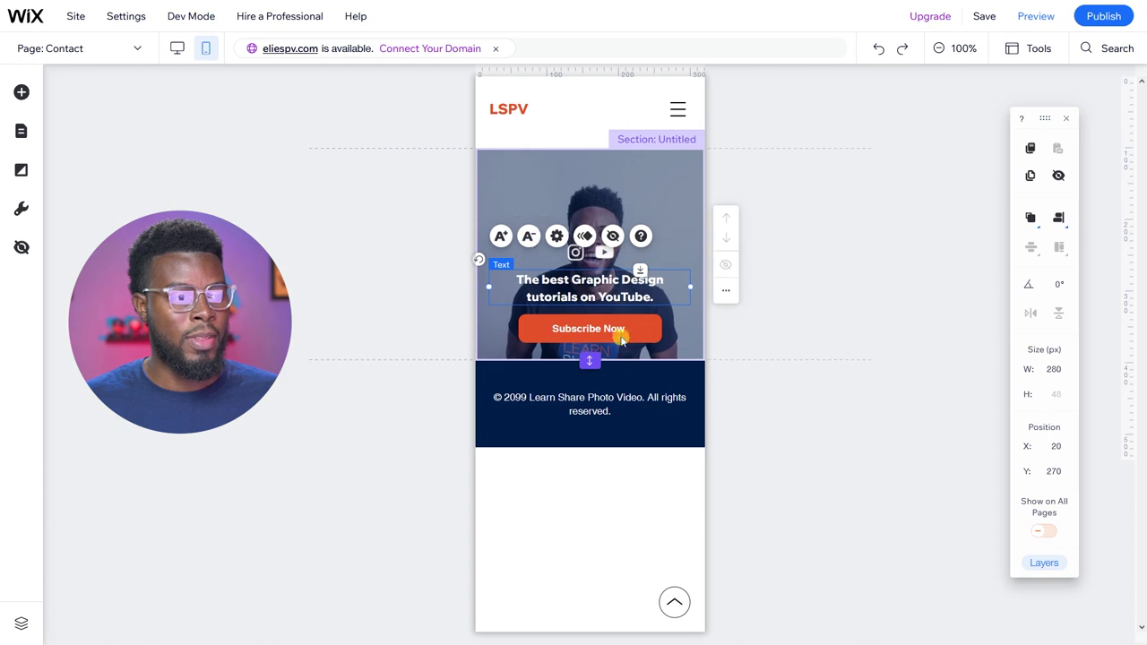
click(642, 190)
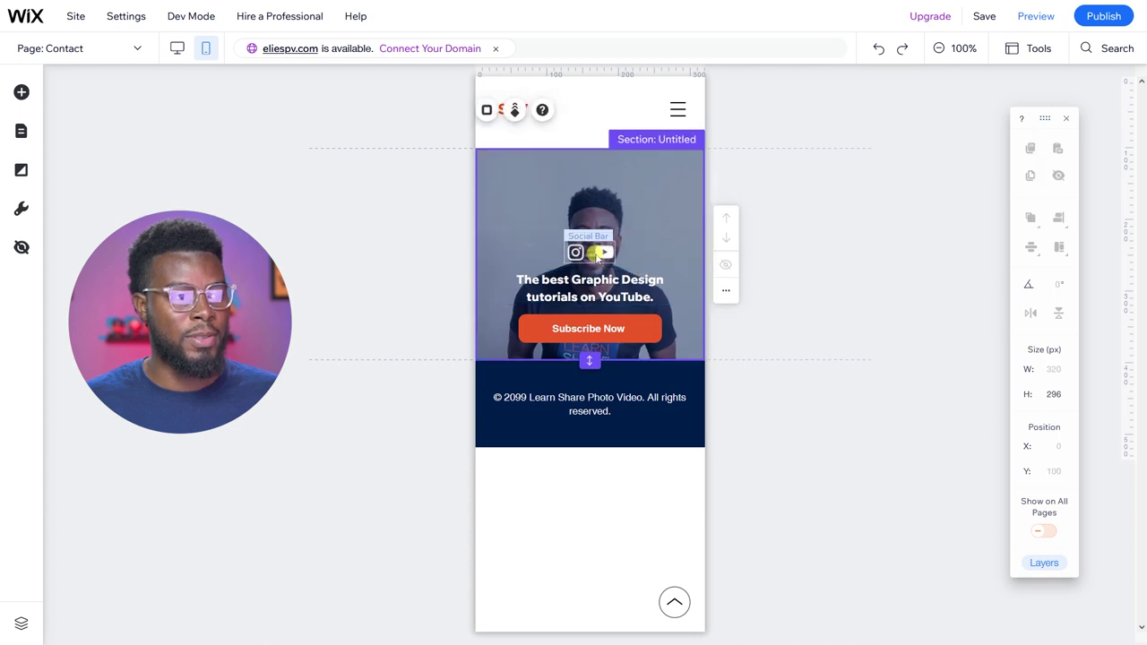
Move the social bar to the hero section's top-left corner and lengthen the section to about 316 px
drag(598, 256, 510, 171)
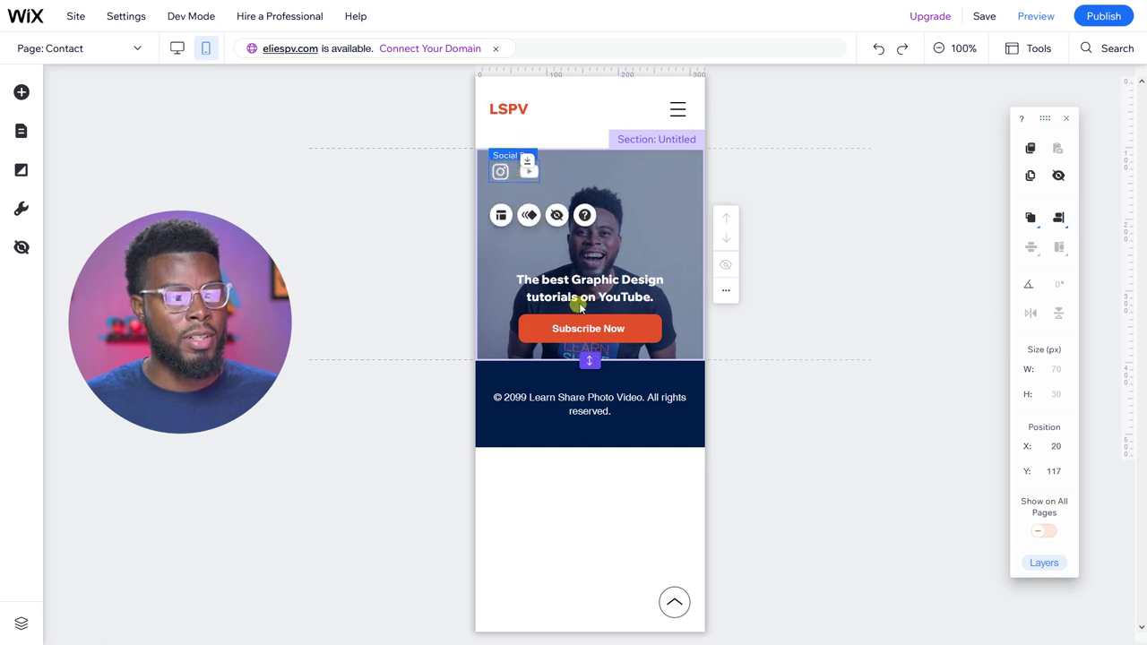
click(679, 352)
drag(590, 360, 593, 373)
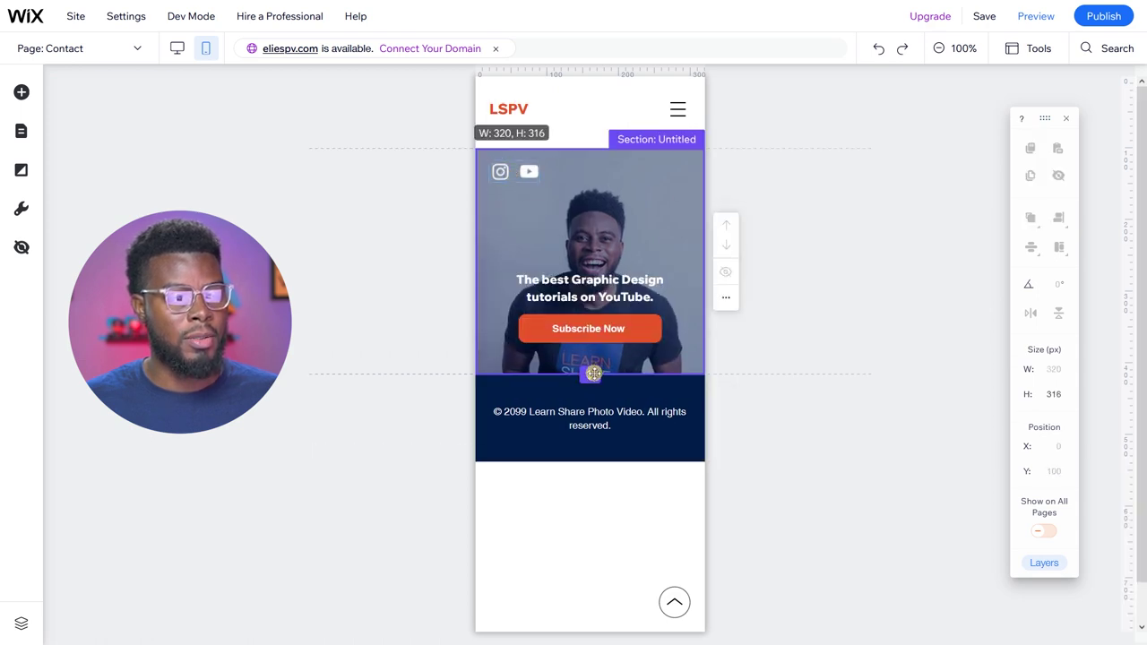
click(603, 328)
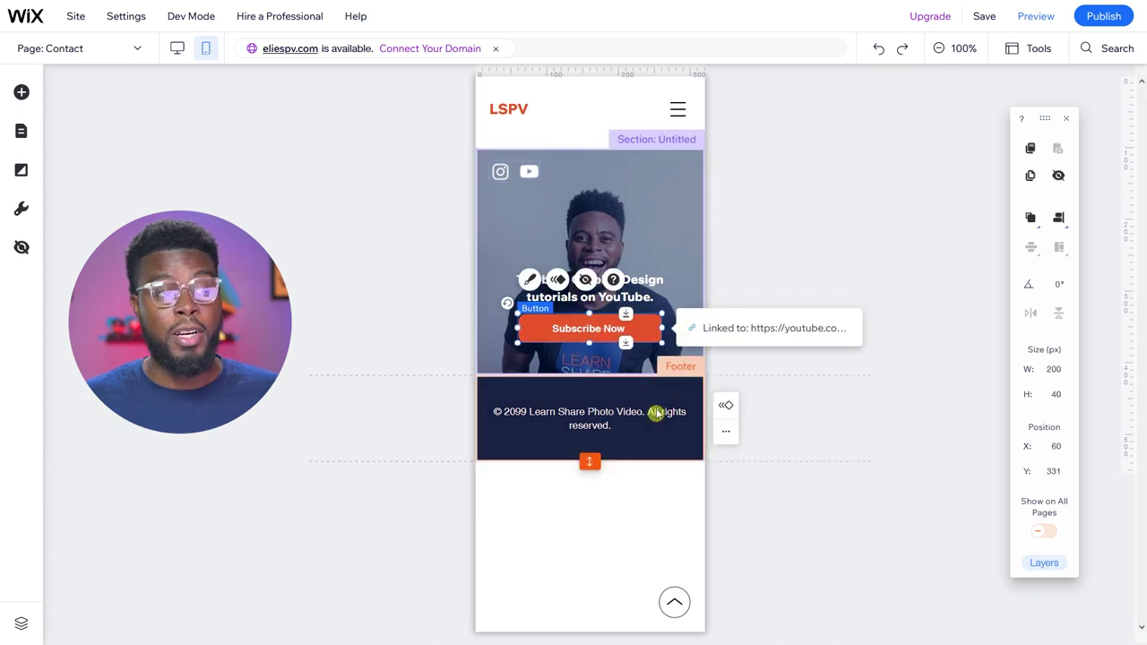
Check the Contact page in mobile preview, return to the editor, and open and close the mobile menu
click(1037, 18)
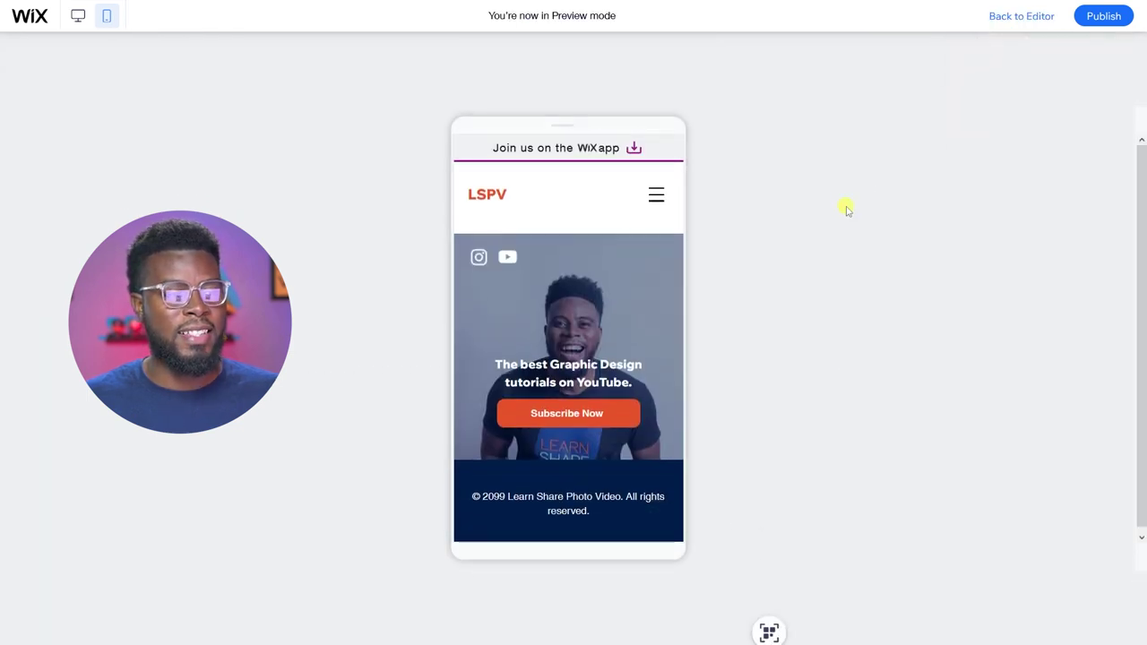
click(1023, 18)
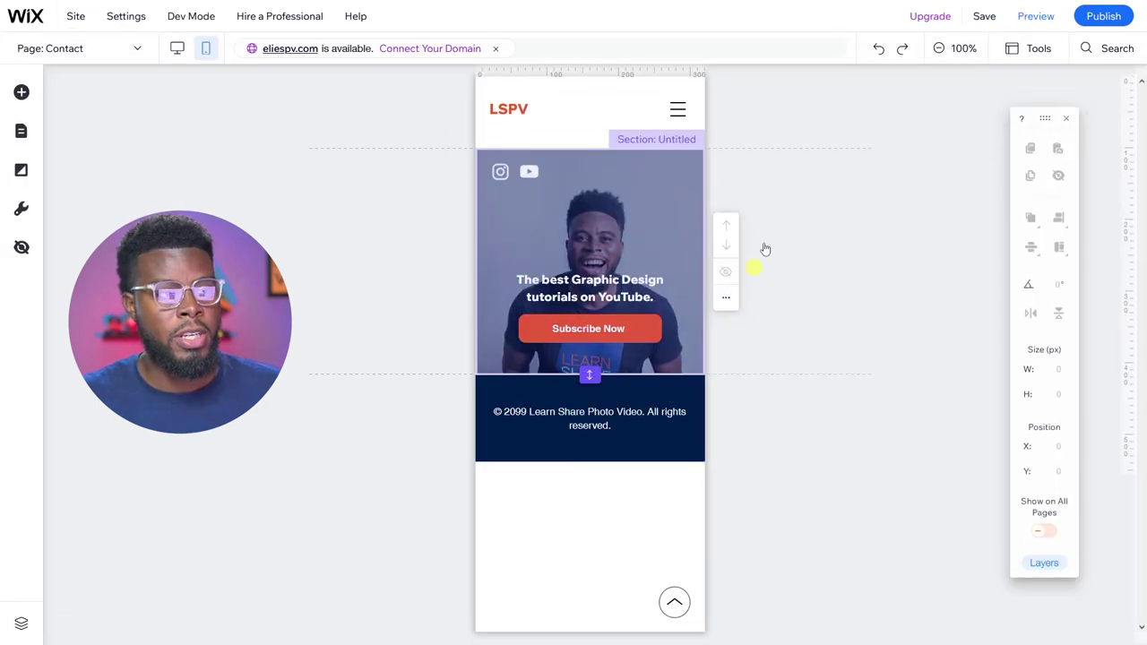
click(682, 109)
click(679, 110)
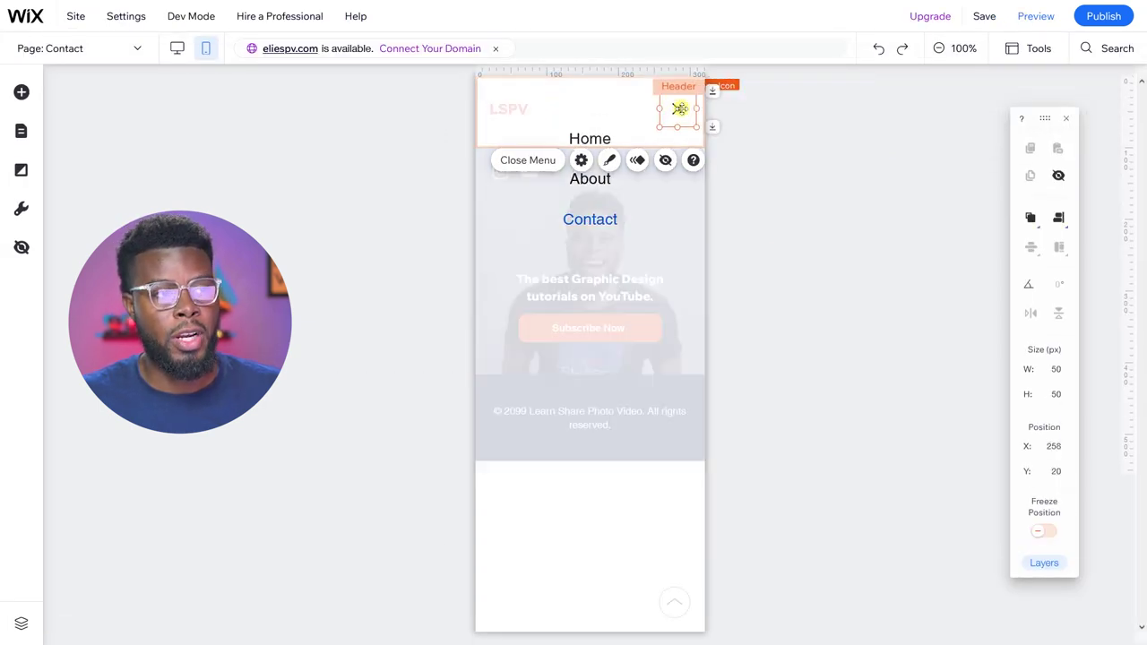
click(678, 110)
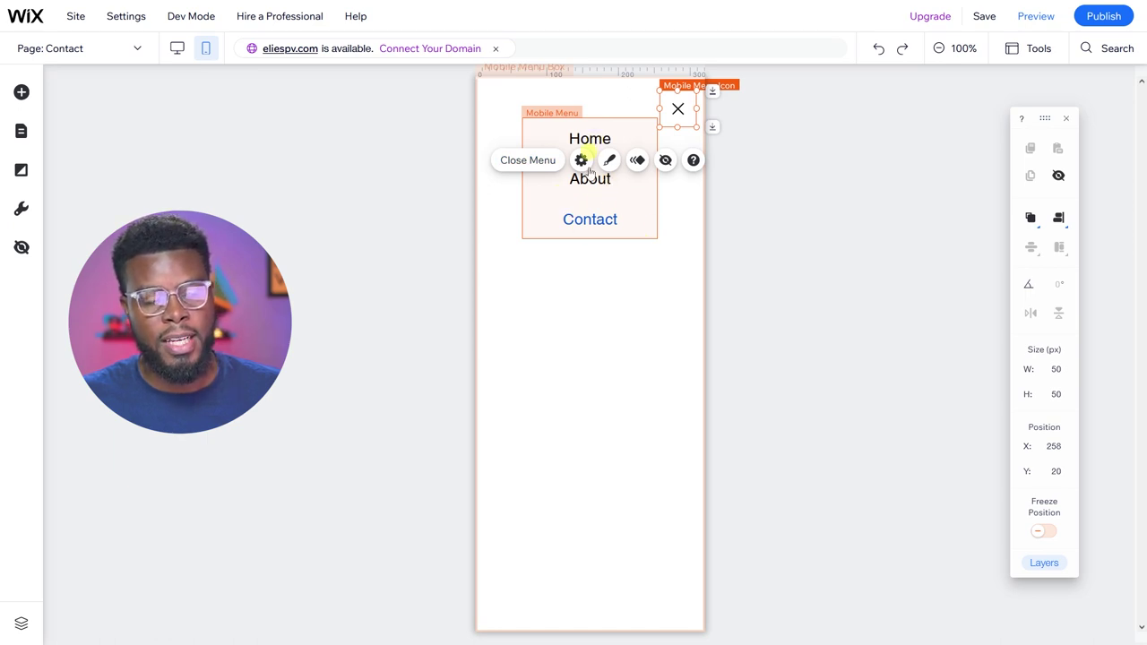
click(529, 164)
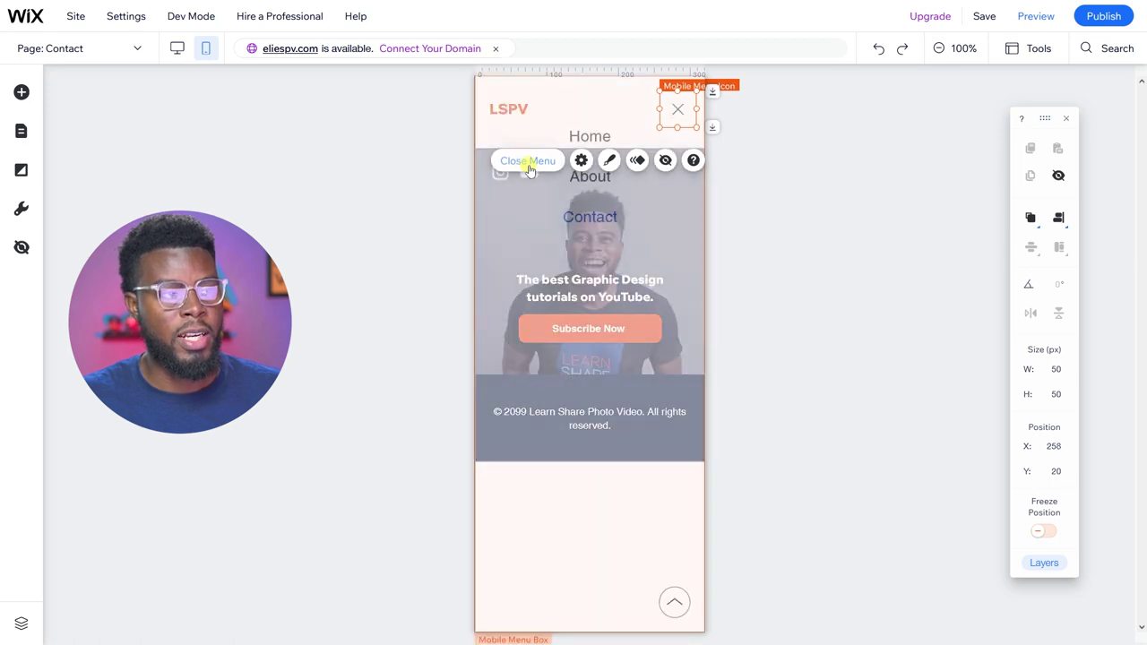
Change the mobile menu icon's design to the first plain three-line icon among the additional icons
click(600, 160)
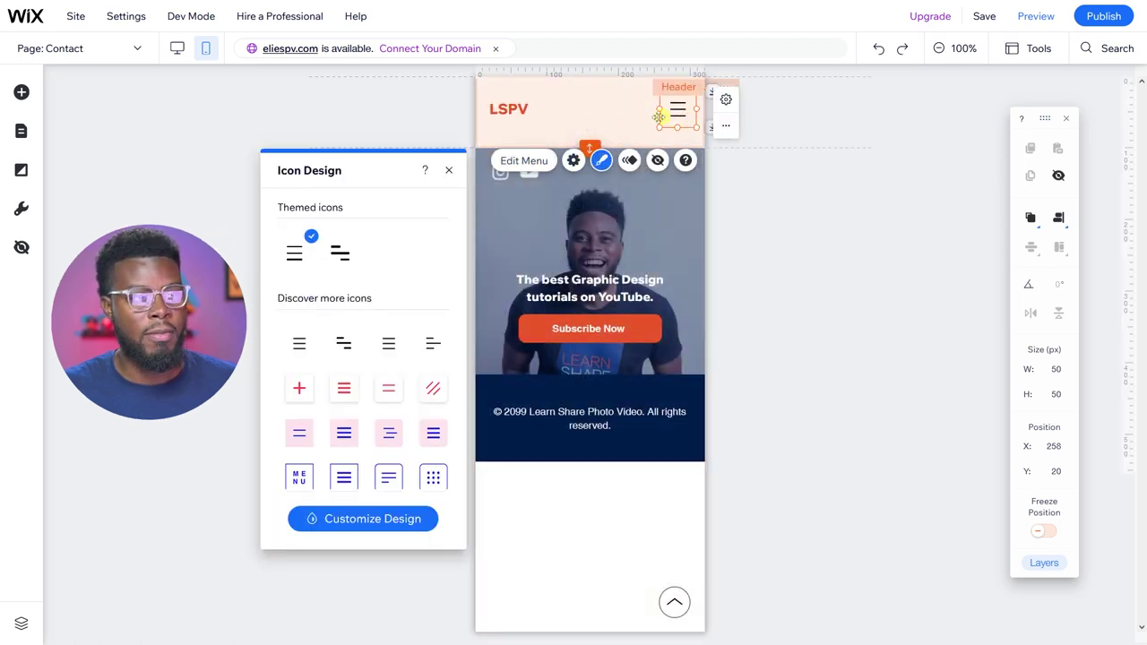
scroll(385, 302, down, 1)
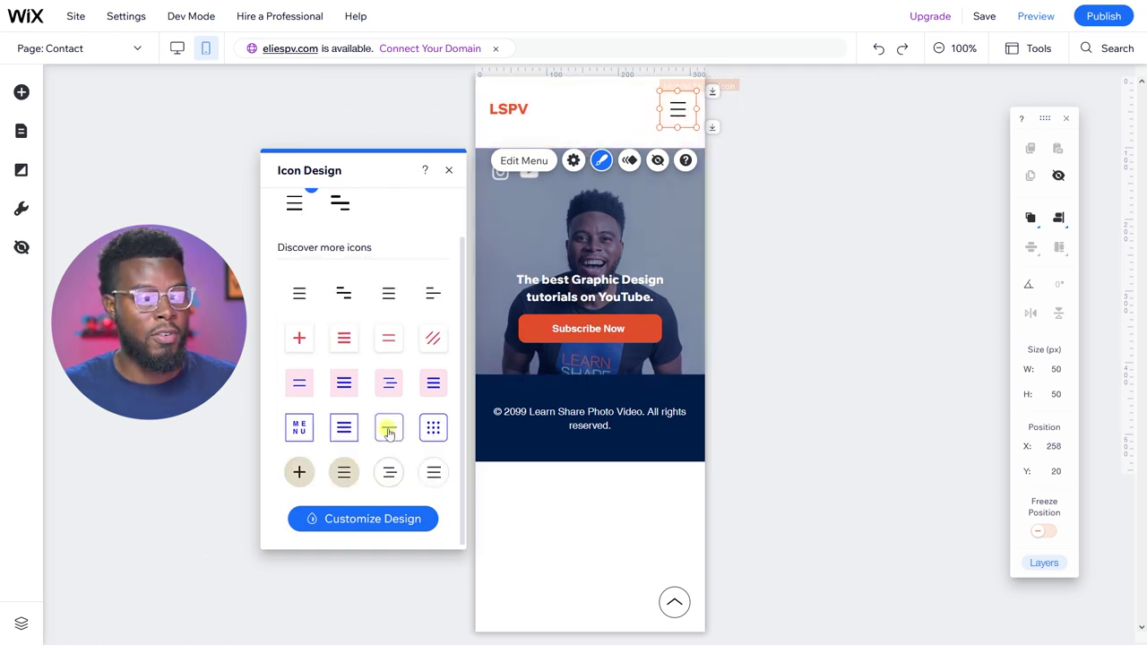
scroll(367, 379, up, 1)
scroll(372, 386, down, 1)
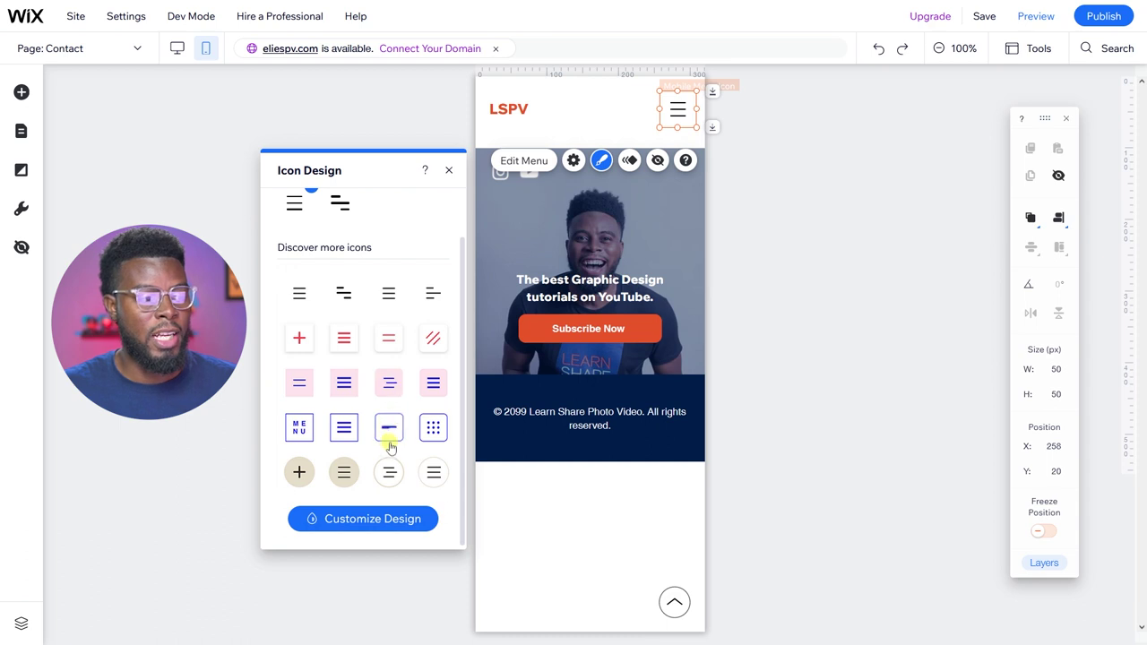
click(299, 429)
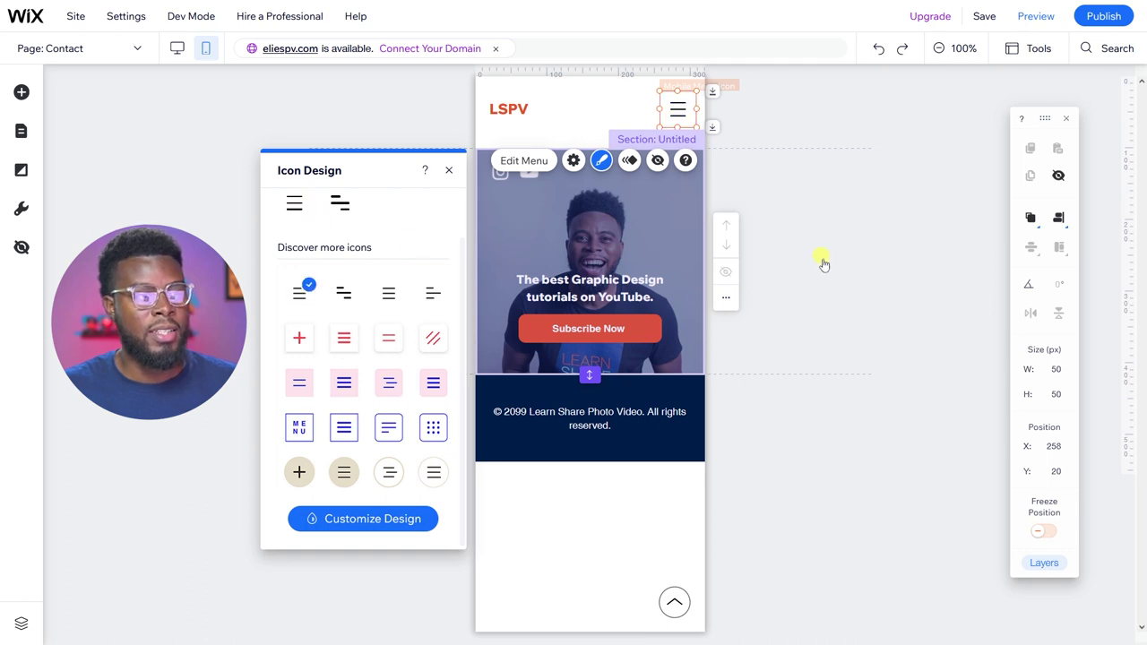
click(838, 231)
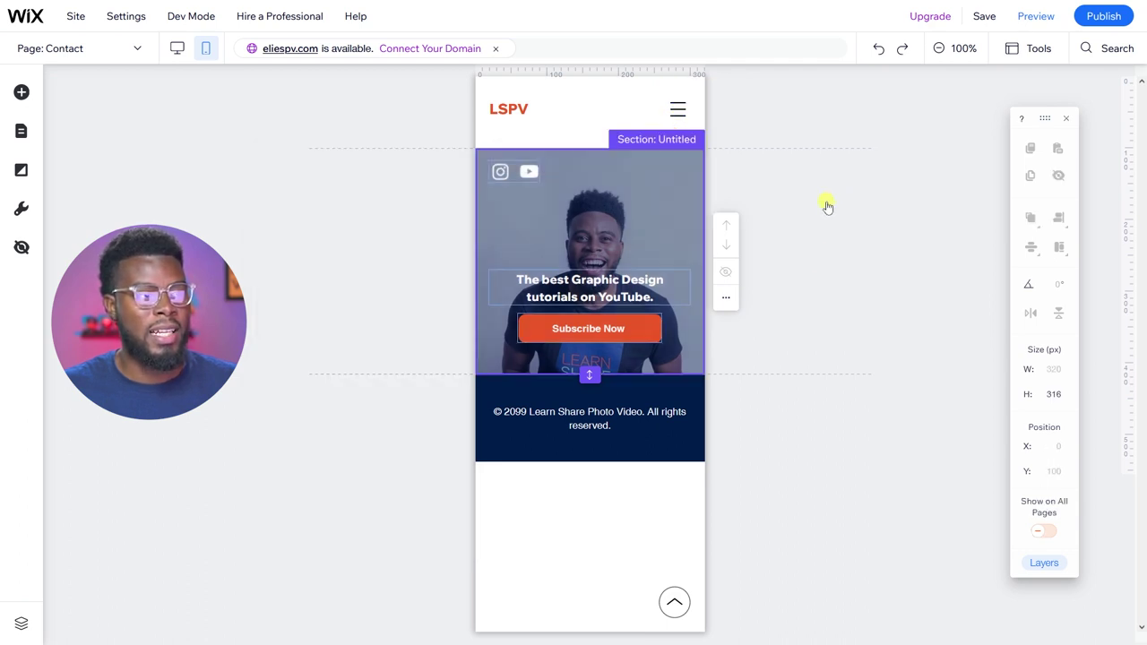
Increase the mobile hero section's height to about 411 px
key(ctrl+minus)
click(595, 378)
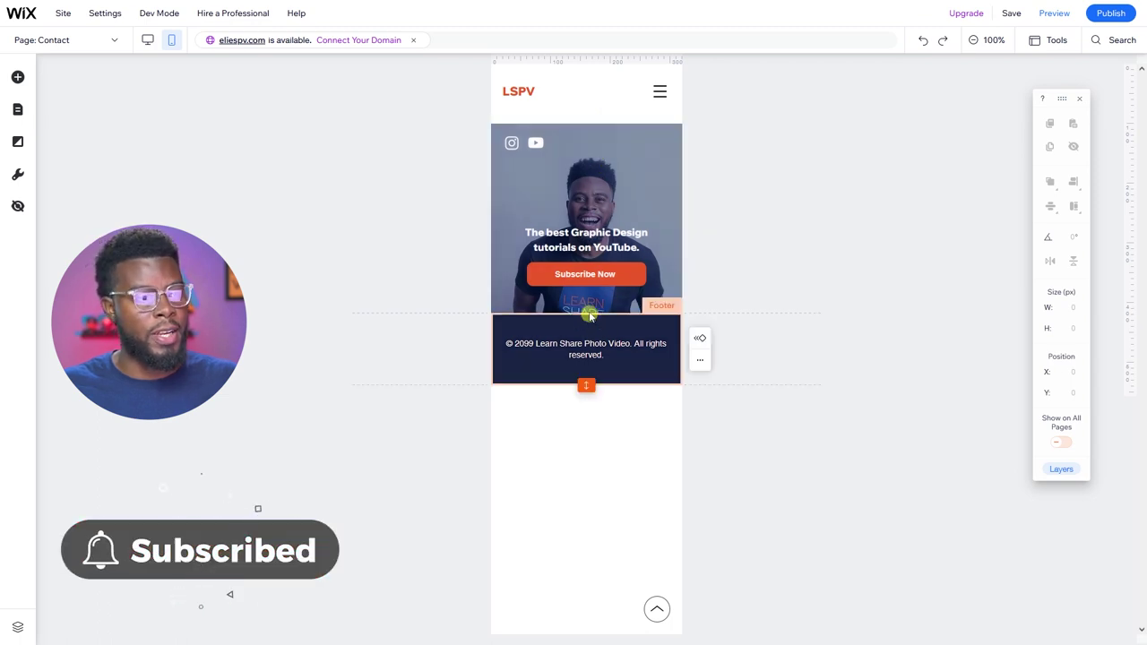
click(588, 312)
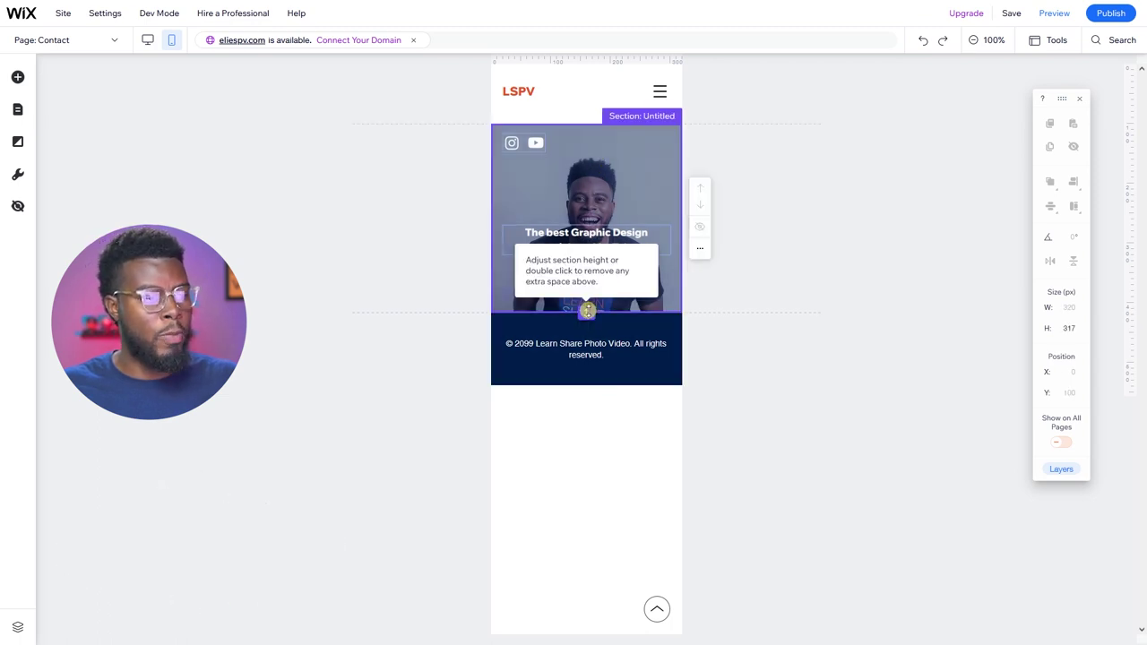
drag(589, 328, 586, 368)
Move the Subscribe Now button and the heading above it down toward the hero section's lower edge, keeping both centered
click(613, 283)
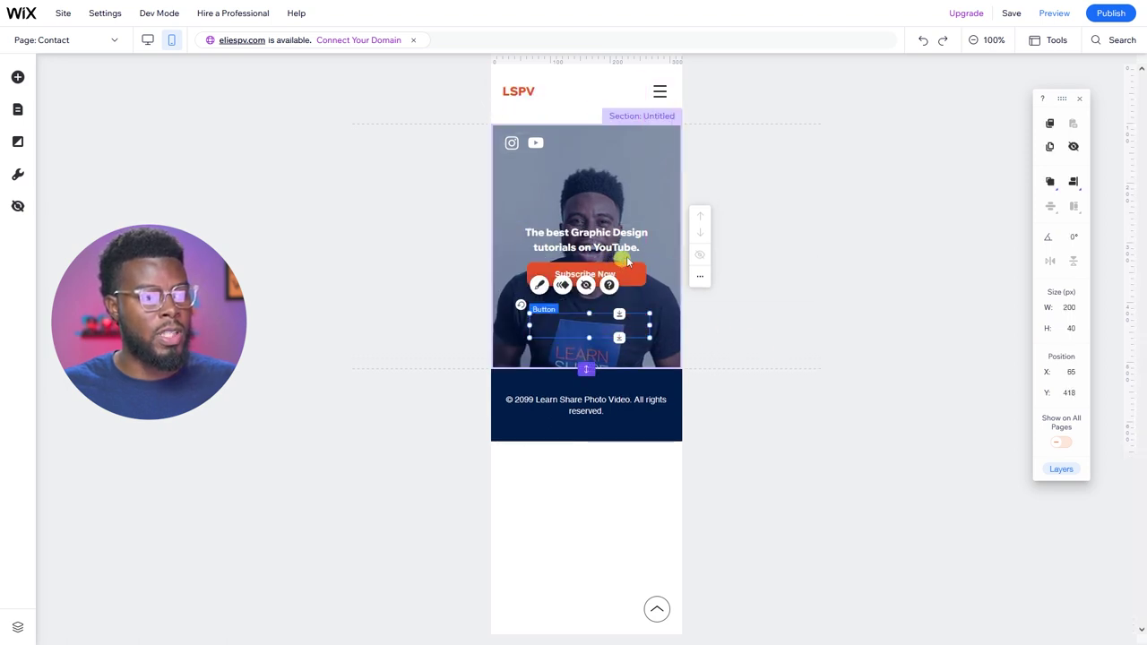
click(627, 255)
drag(632, 242, 632, 332)
Shorten the mobile footer to about 93 px and keep the copyright text vertically centered in it
click(604, 439)
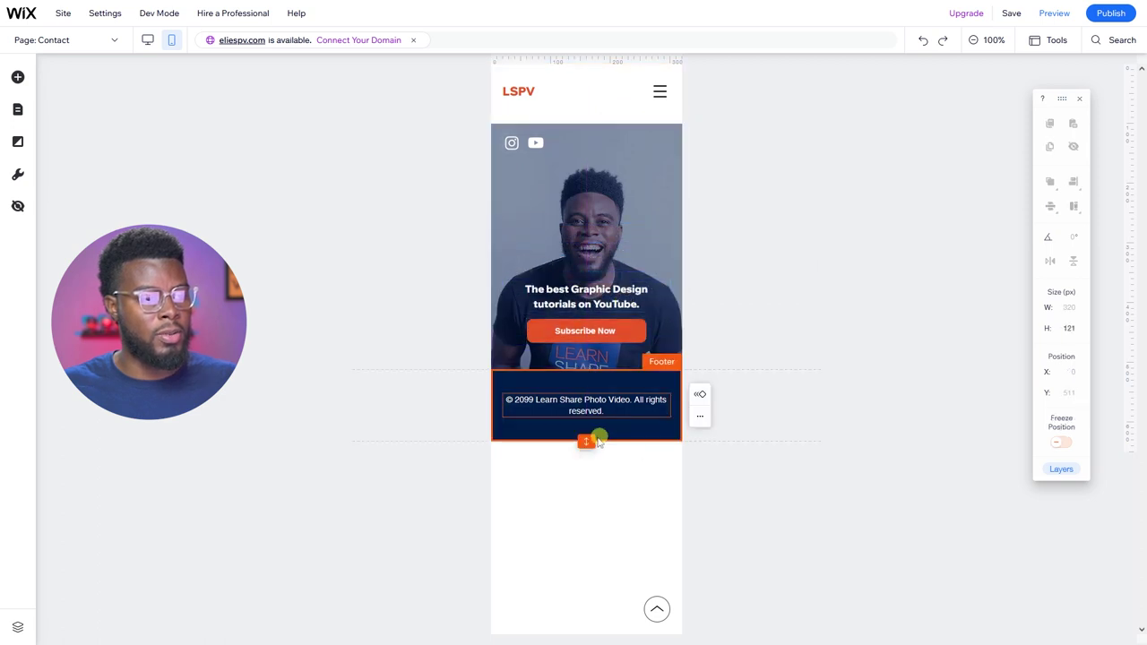
drag(589, 440, 596, 396)
click(591, 409)
click(774, 320)
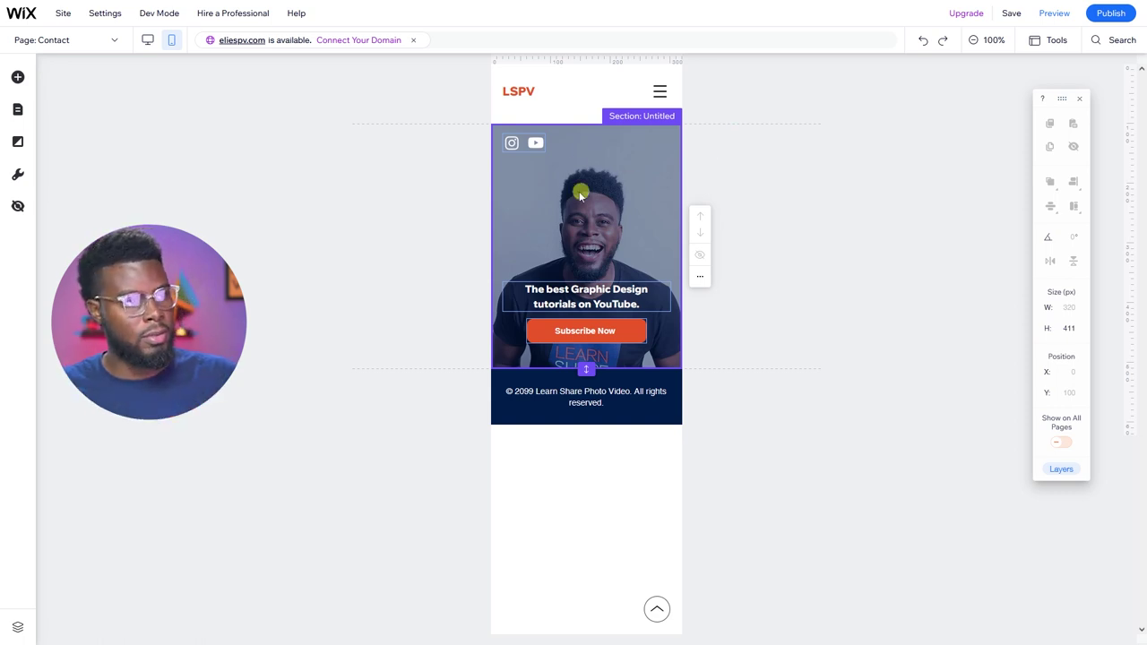
Reduce the mobile header's height to 70 px
click(584, 119)
drag(585, 120, 589, 108)
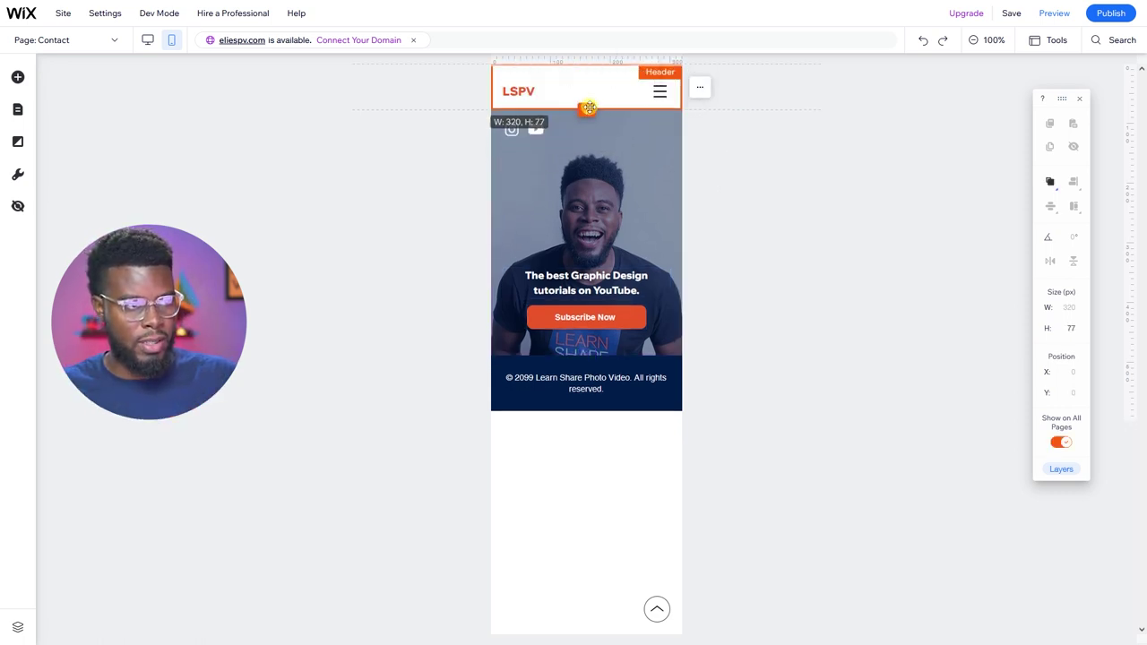
click(1073, 330)
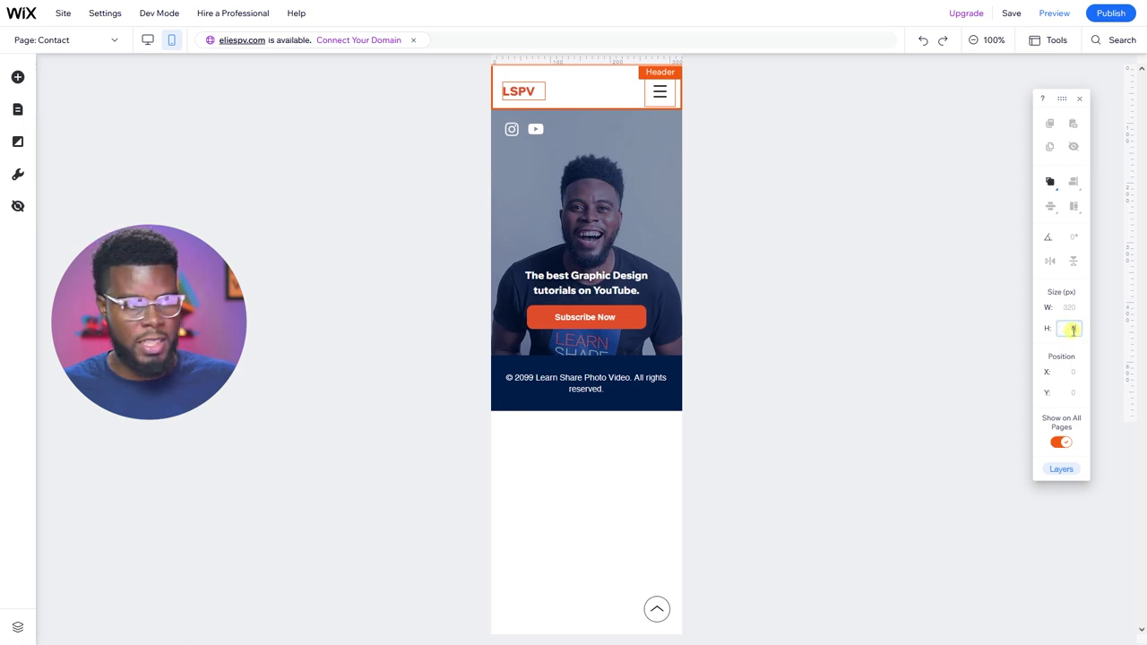
text(60)
key(Return)
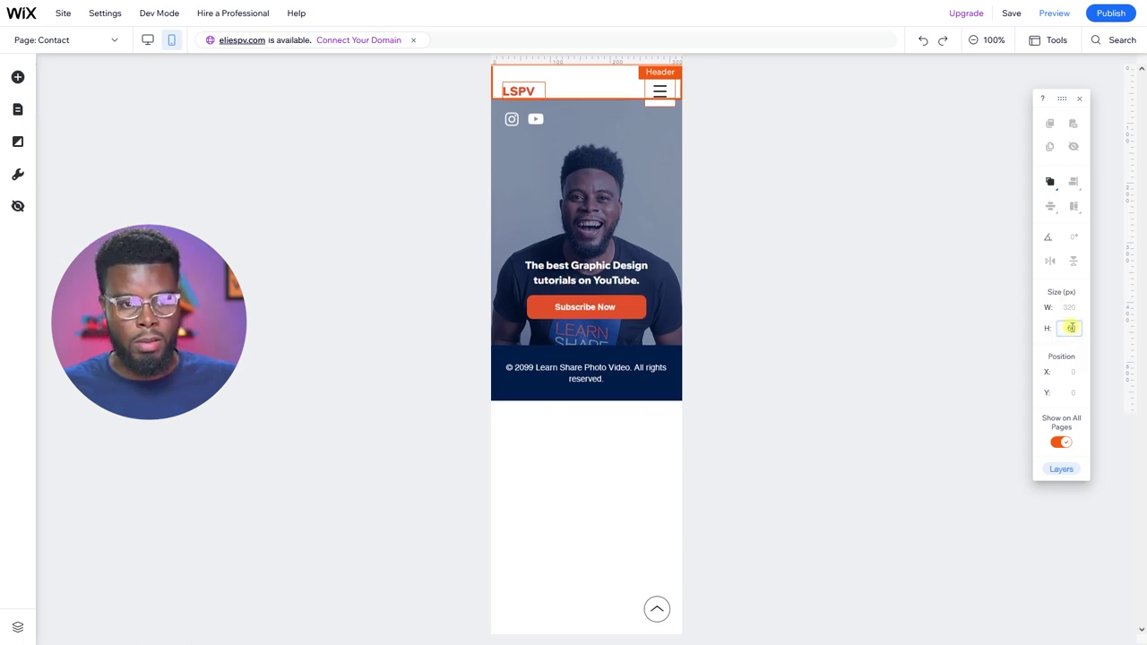
text(70)
key(Return)
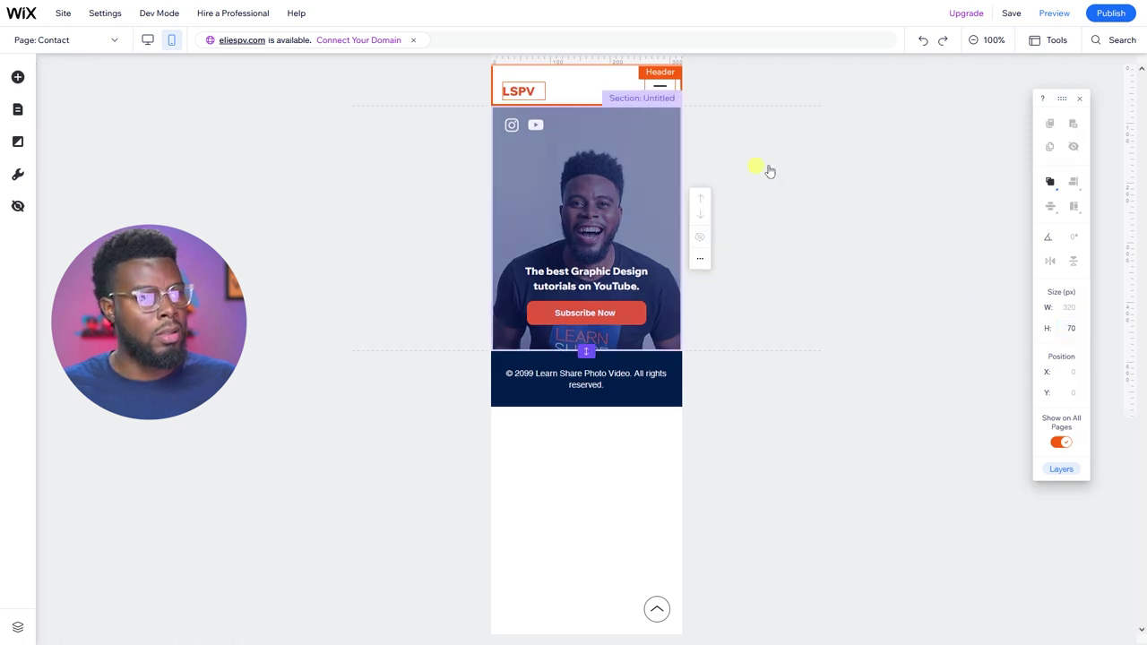
Center the LSPV logo text vertically within the mobile header
click(520, 92)
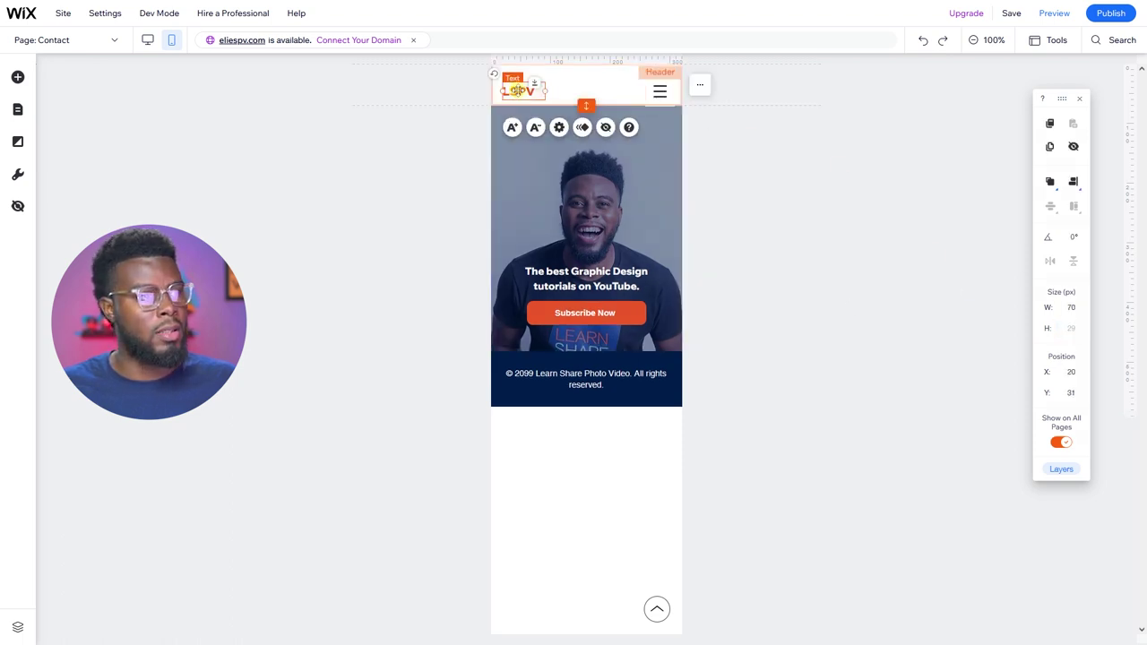
click(668, 107)
click(531, 94)
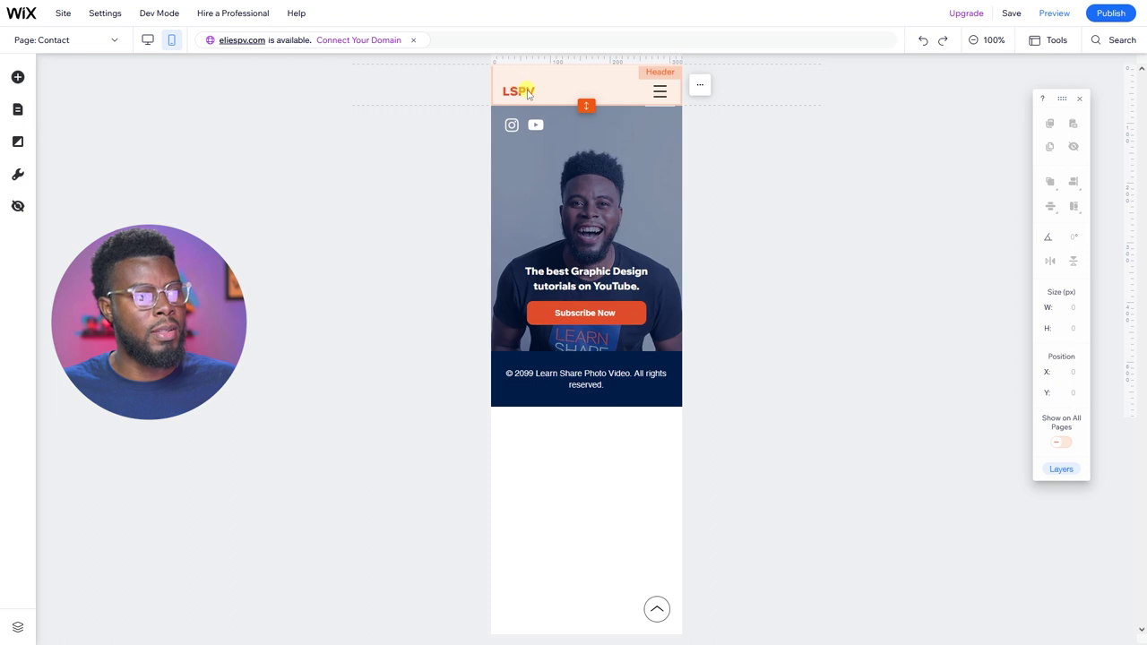
click(517, 93)
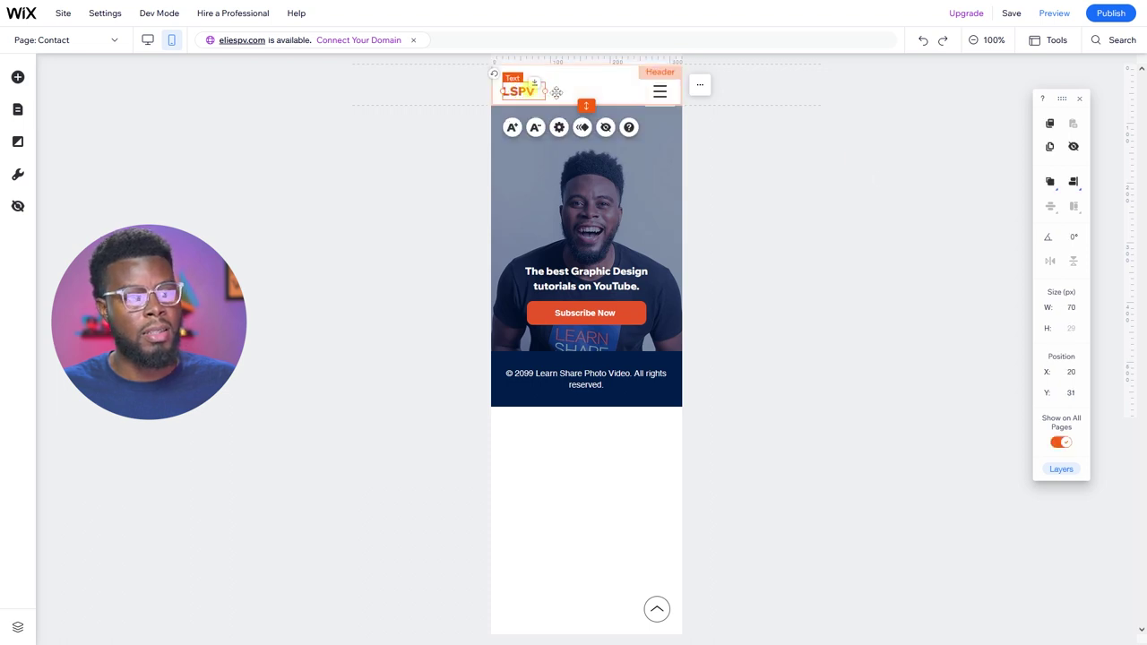
click(1073, 183)
click(1050, 206)
click(691, 102)
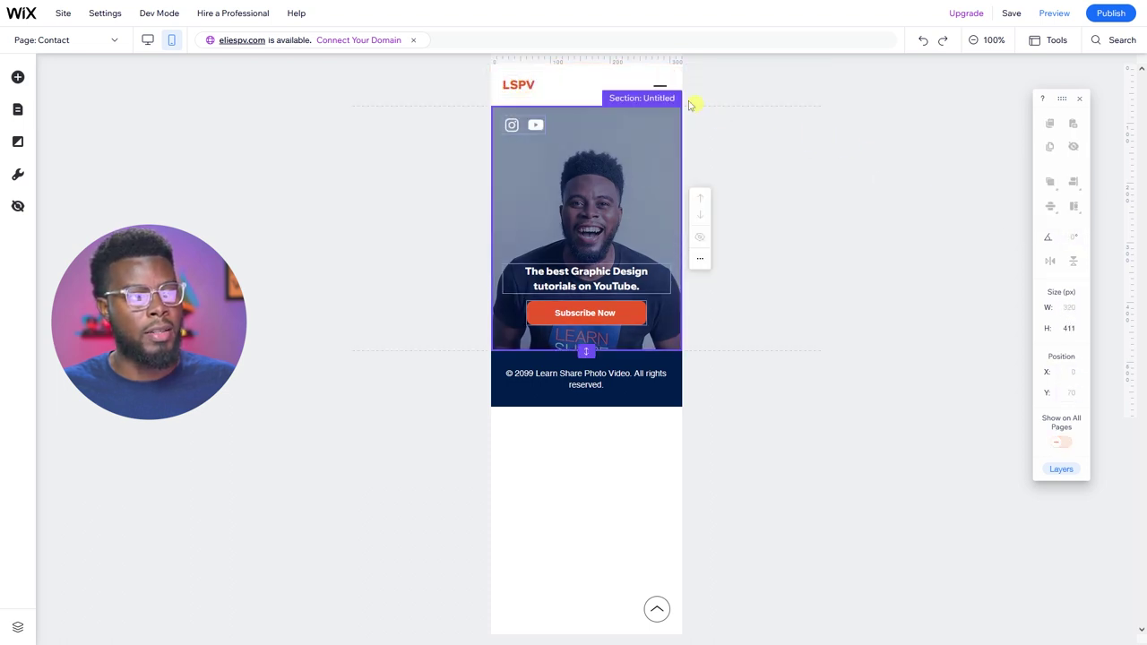
Center the mobile menu icon vertically within the header
click(660, 88)
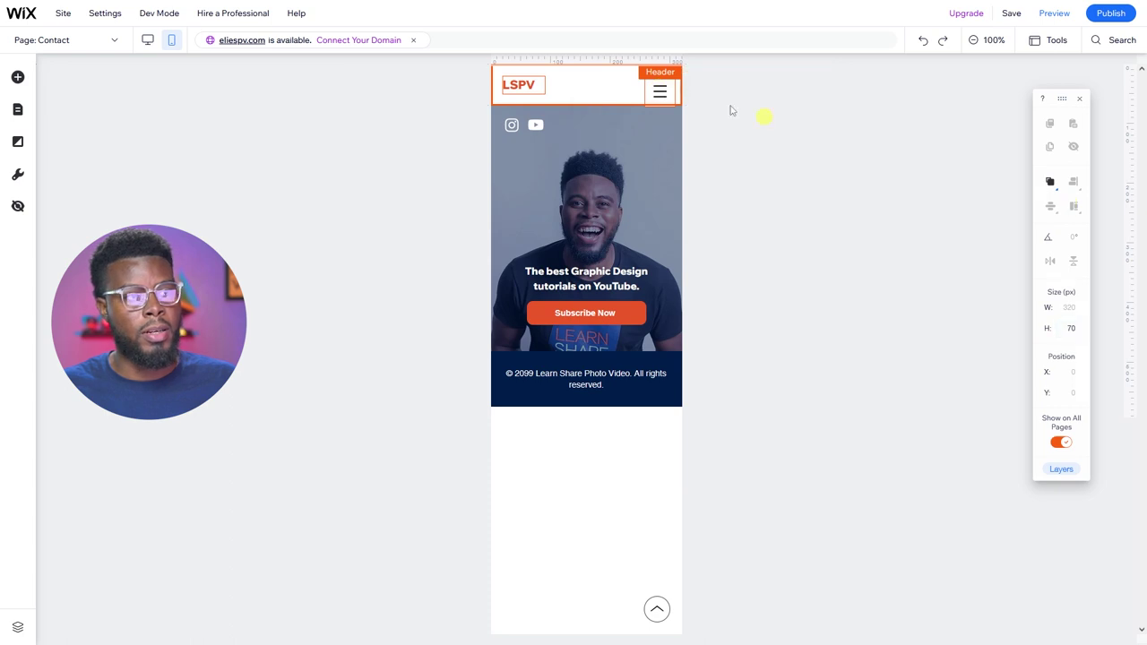
click(660, 90)
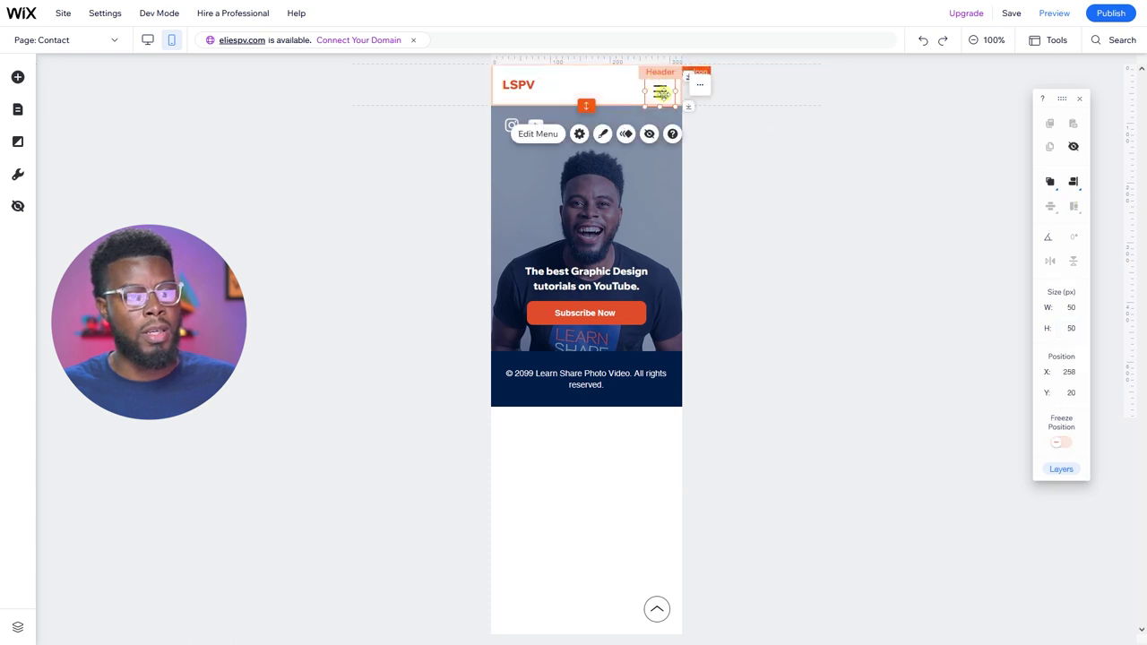
click(1073, 183)
click(1048, 206)
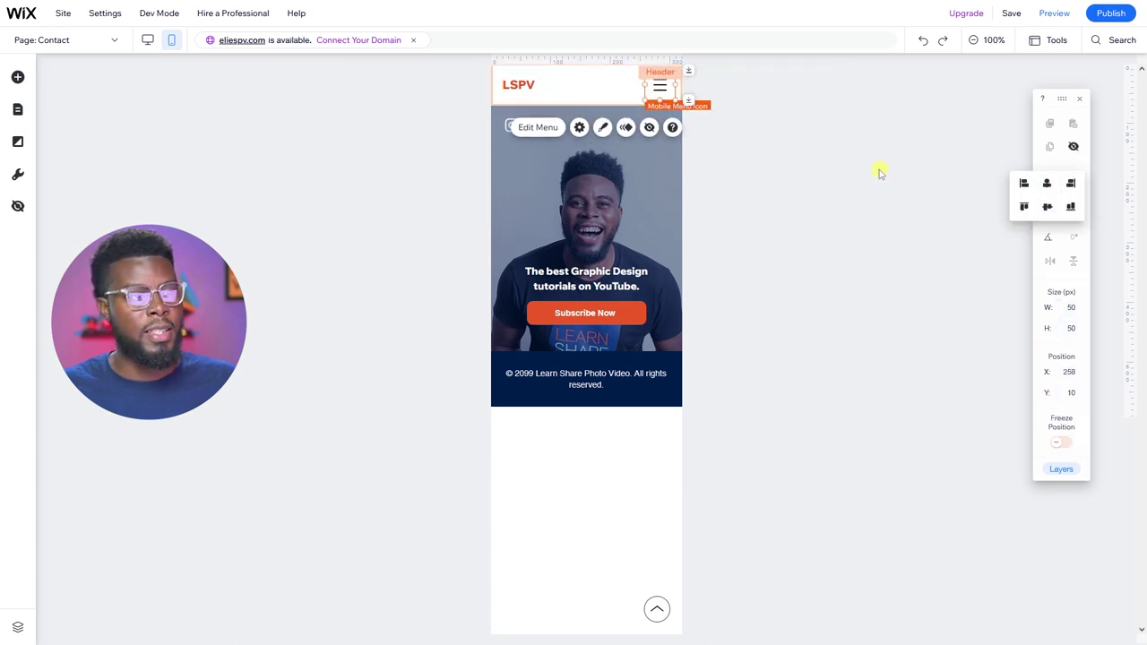
click(879, 172)
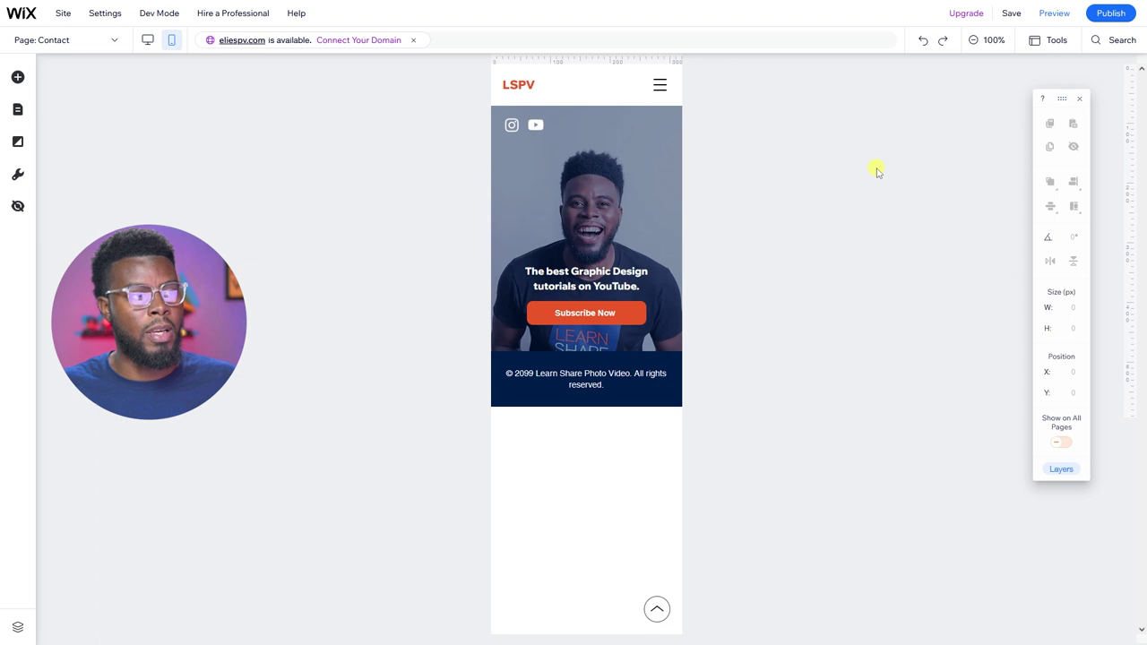
Add two vertical ruler guides to the mobile page, at about 20 px and at 300 px
click(500, 59)
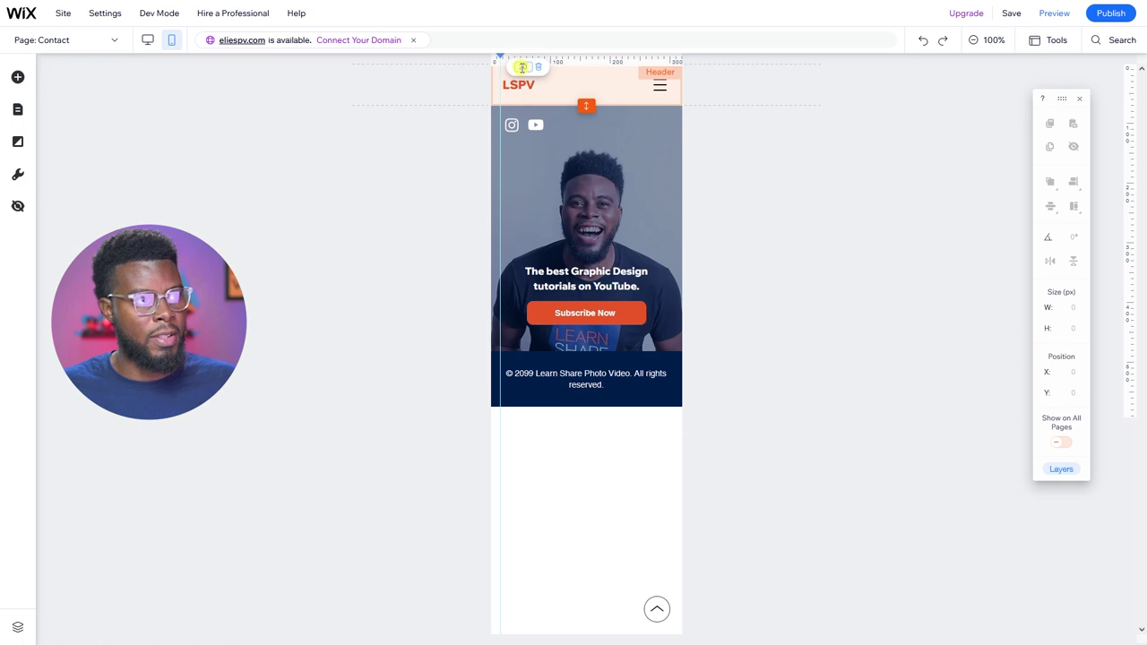
click(676, 60)
click(716, 68)
text(300)
key(Return)
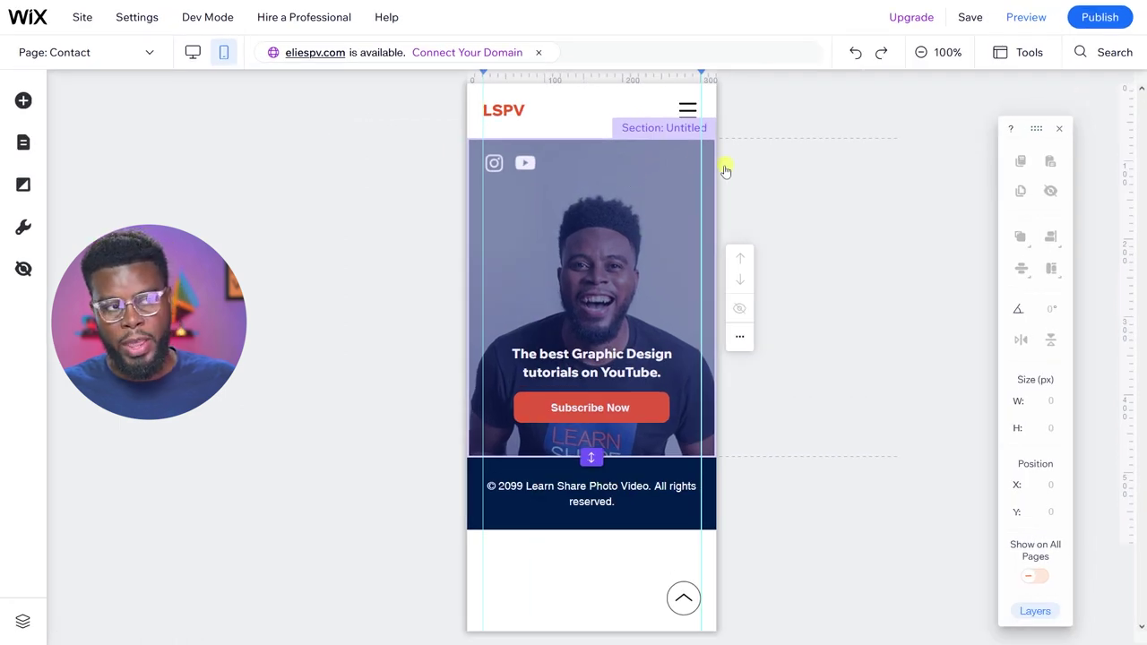
Examine how the logo, social bar, Subscribe Now button and footer text line up with the vertical guides
click(493, 112)
click(508, 163)
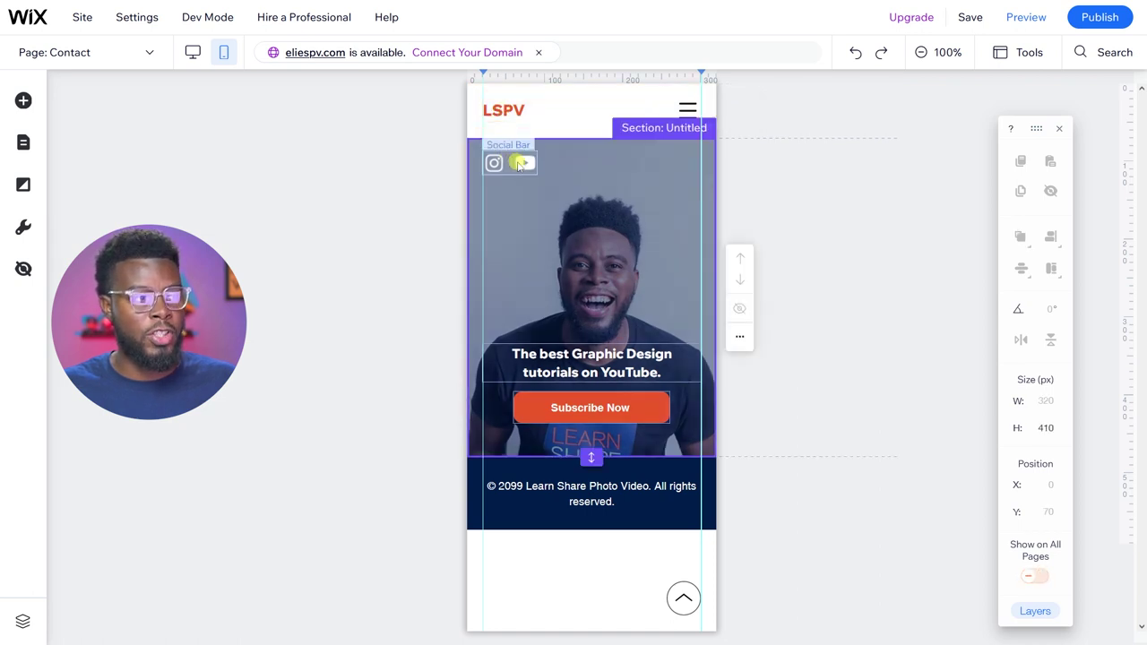
click(575, 410)
click(583, 489)
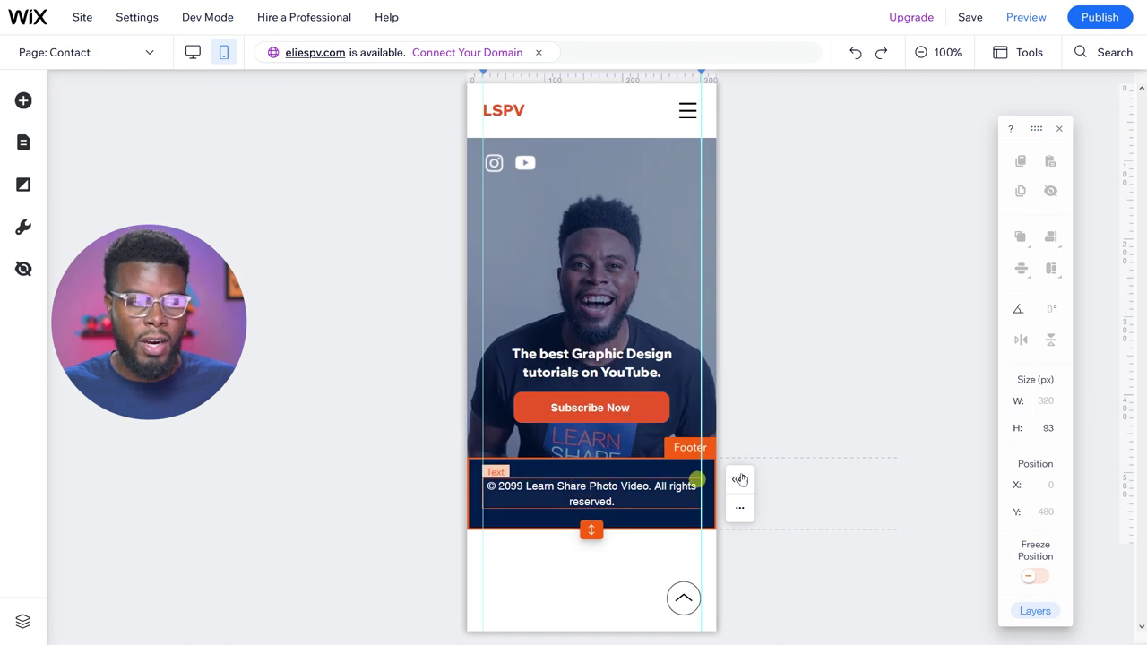
click(798, 403)
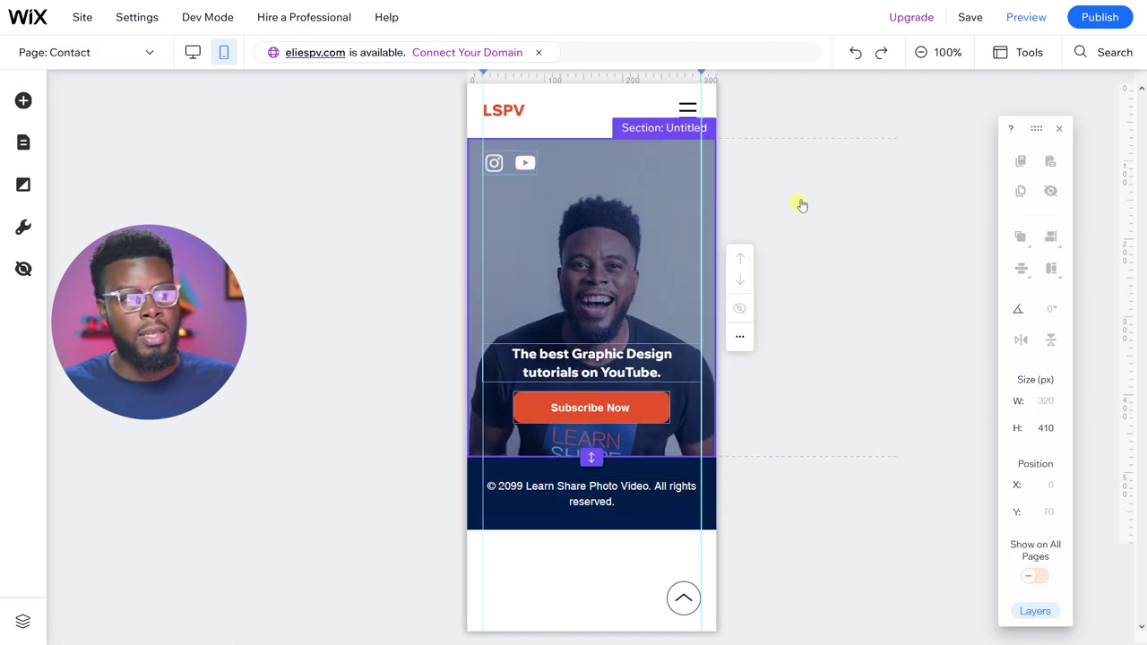